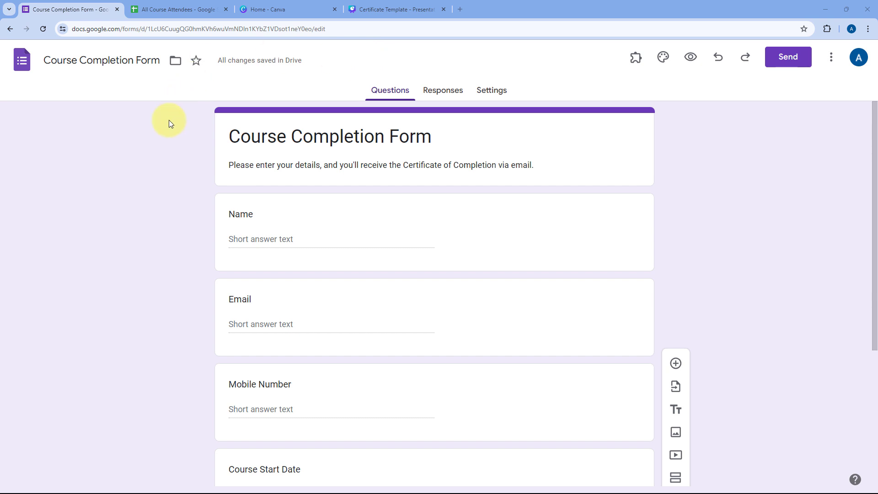
Step: Switch to the All Course Attendees spreadsheet and highlight the first attendee's row and the Trail entry
scroll(171, 125, "down", 1)
scroll(171, 126, "up", 1)
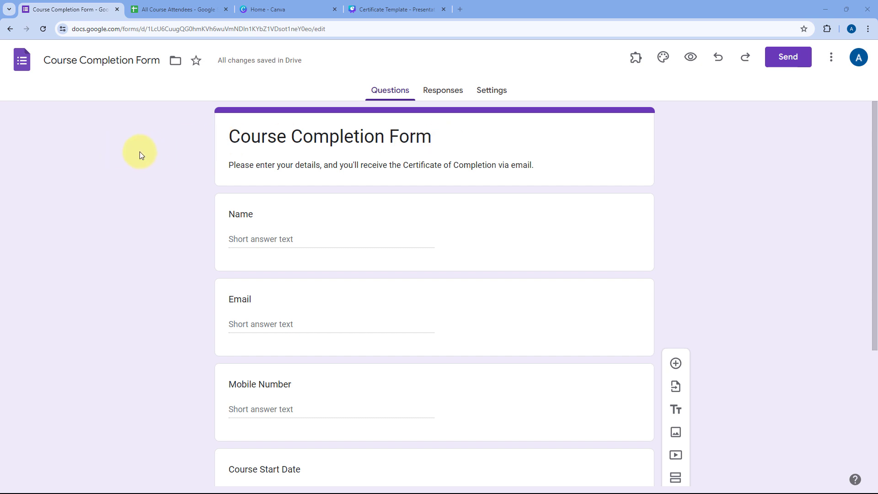
scroll(140, 150, "down", 5)
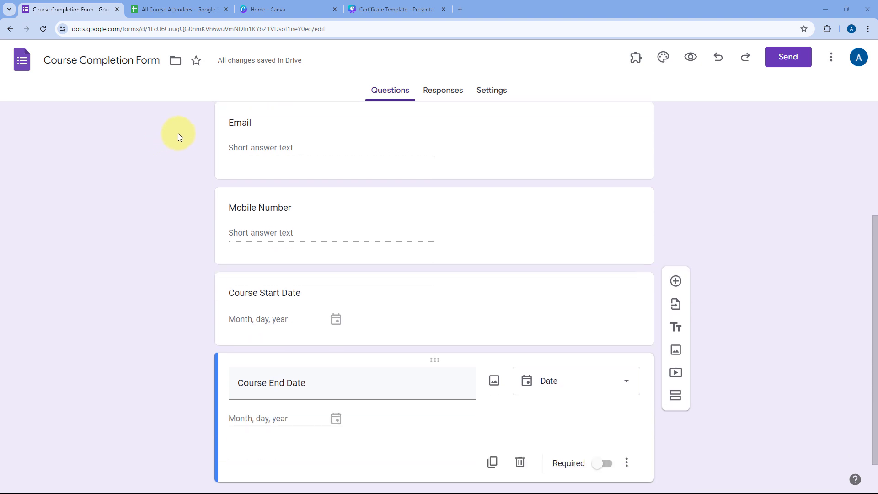
scroll(192, 151, "up", 3)
scroll(204, 167, "down", 2)
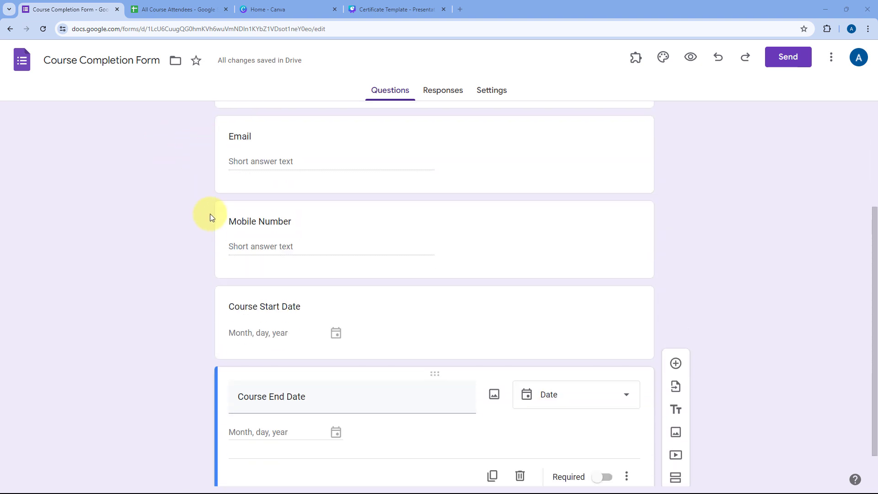
scroll(210, 214, "down", 1)
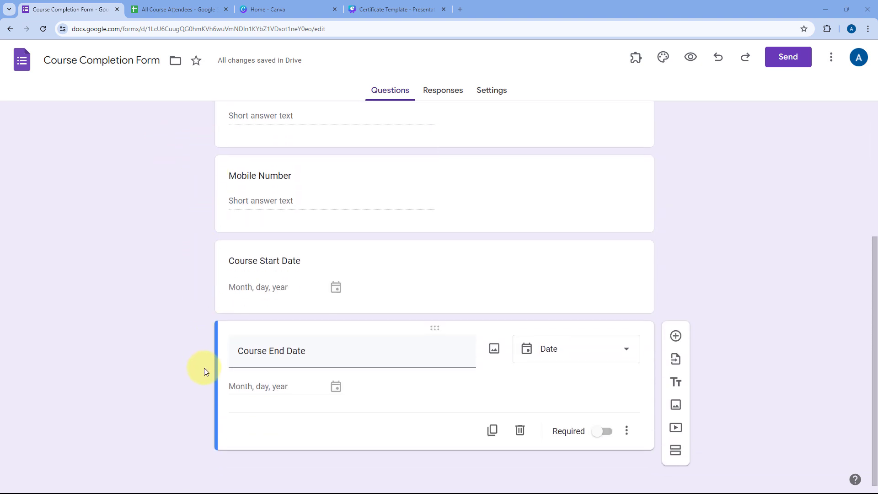
scroll(204, 367, "up", 5)
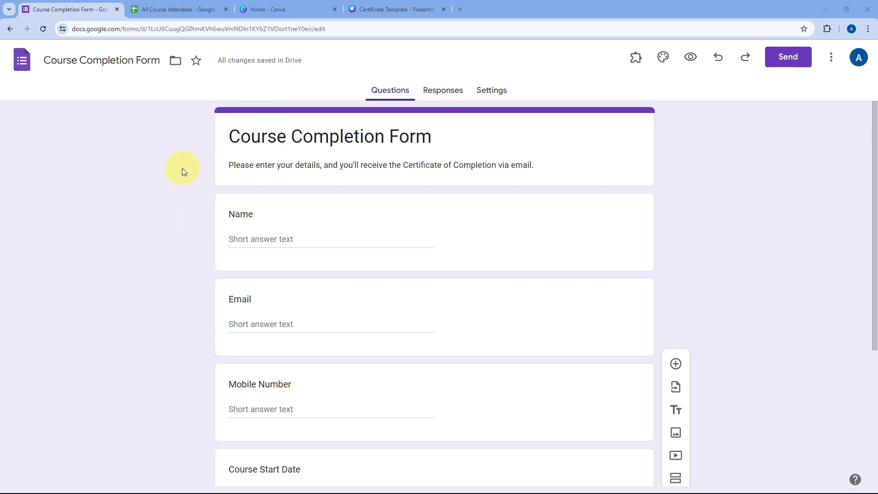
scroll(198, 146, "down", 3)
scroll(187, 147, "up", 2)
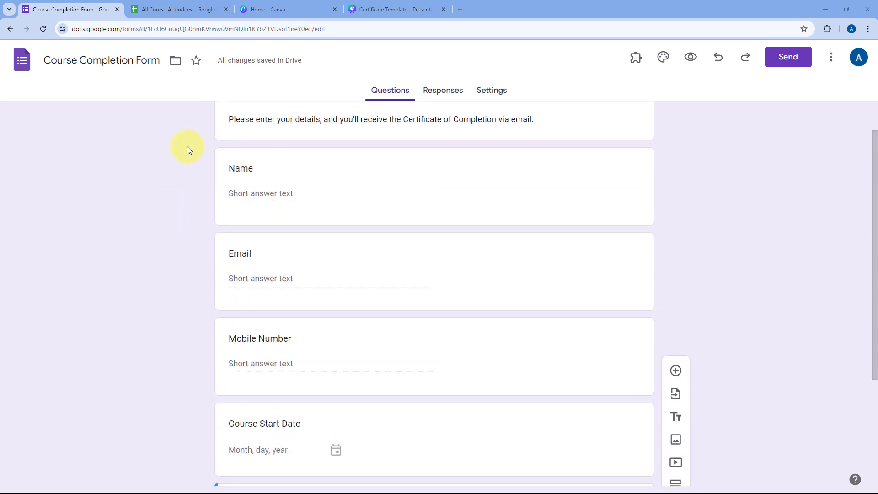
scroll(187, 147, "up", 1)
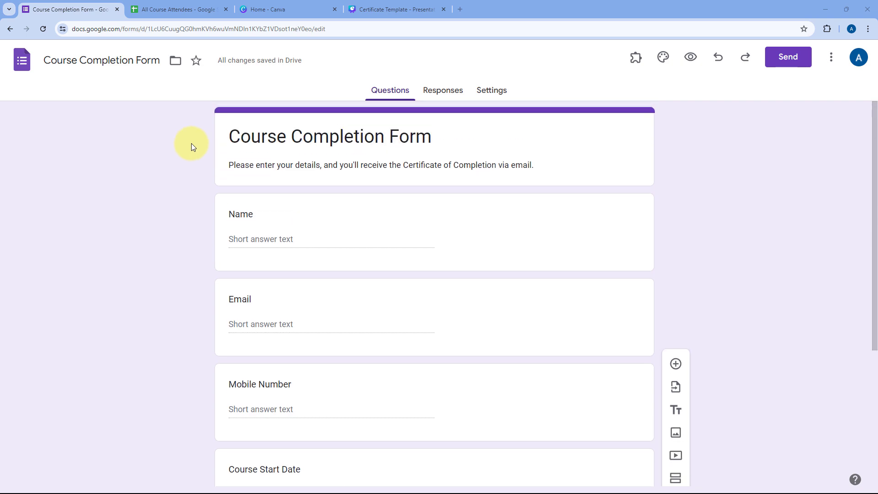
left_click(179, 9)
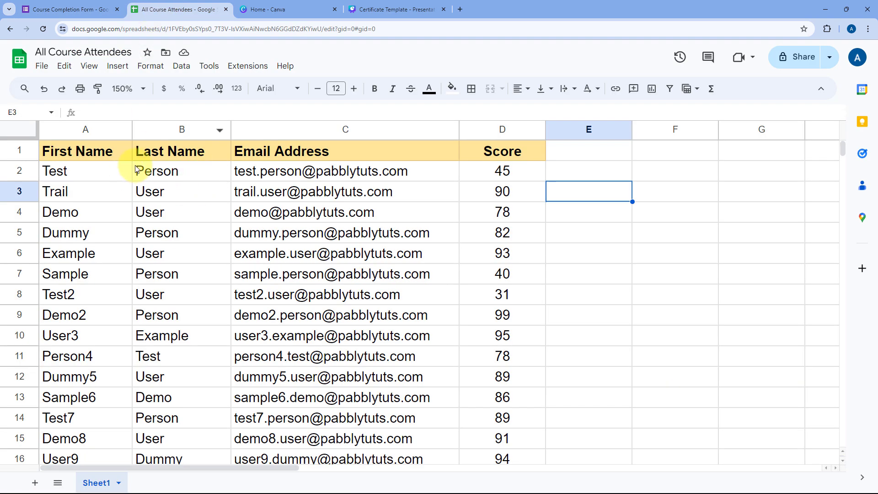
left_click_drag(75, 172, 484, 182)
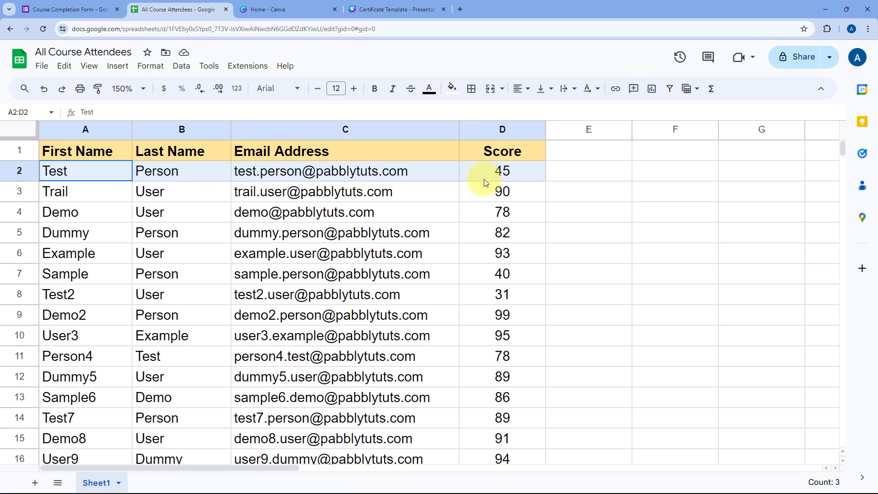
left_click(74, 192)
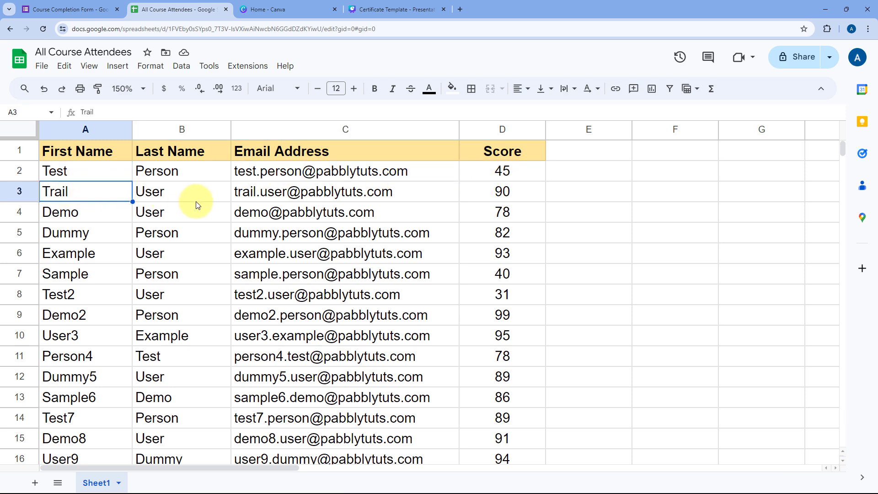
Step: Glance back at the course completion form, then point out the score 78 in cell D4
left_click(69, 9)
scroll(183, 243, "down", 2)
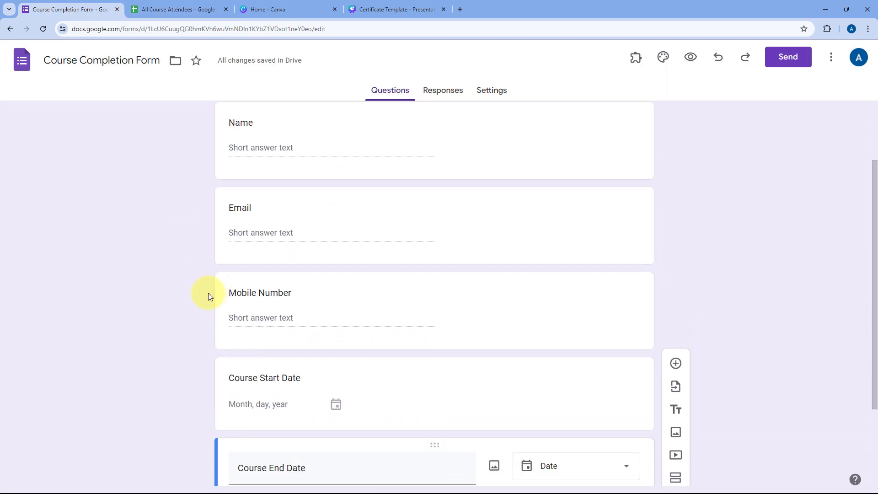
left_click(169, 9)
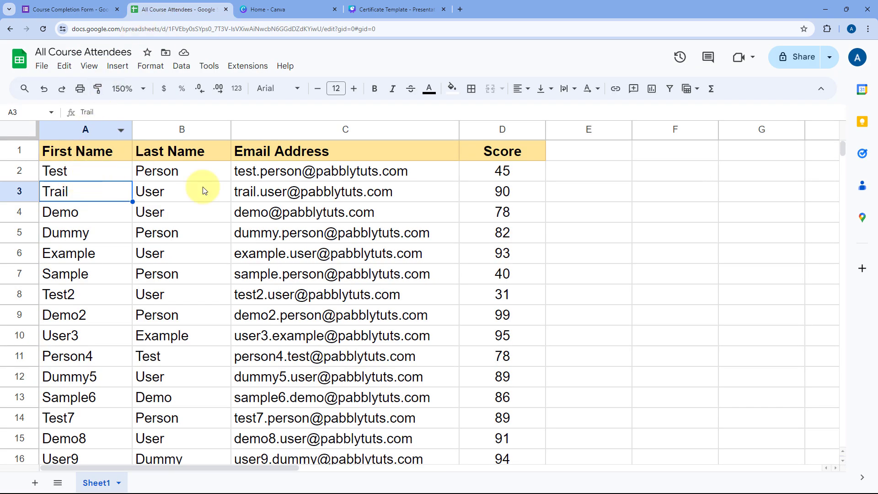
mouse_move(352, 218)
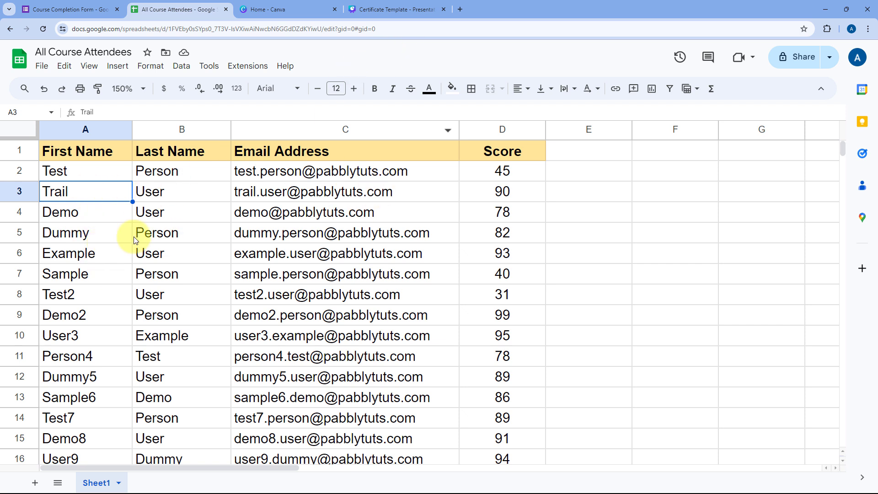
left_click(471, 211)
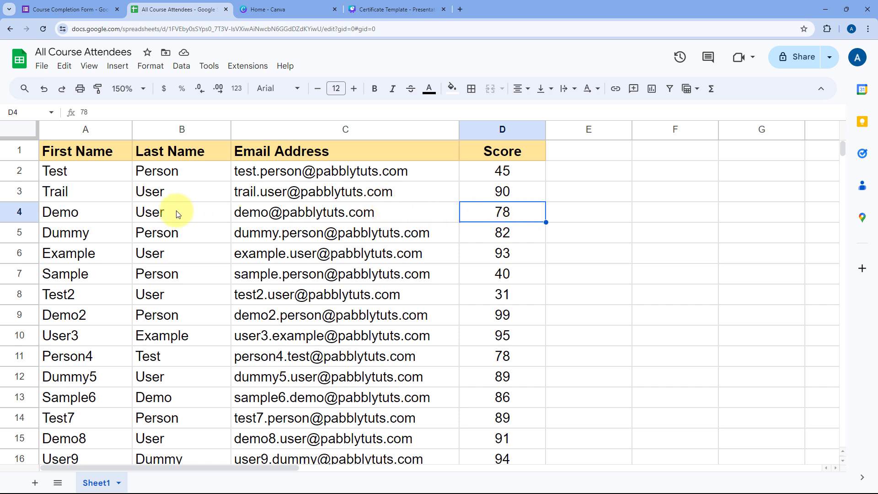
Step: Open the Certificate Template design and select its Name and Score placeholder text boxes
left_click(301, 9)
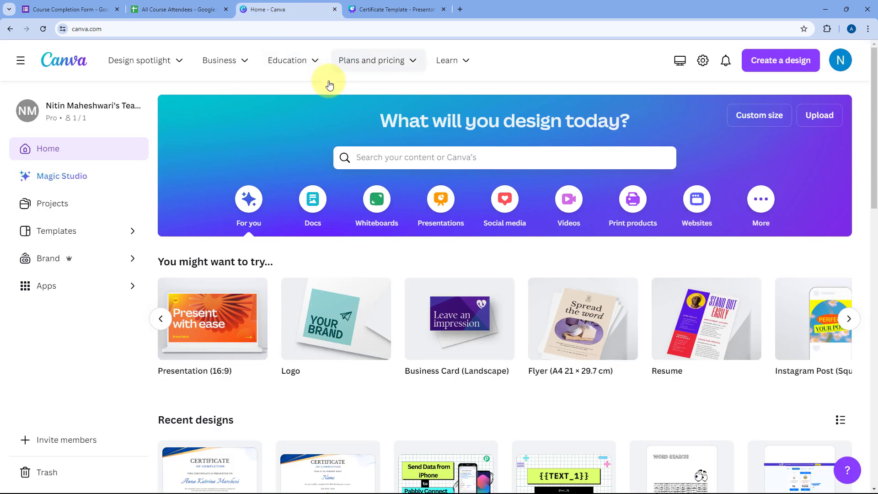
left_click(392, 9)
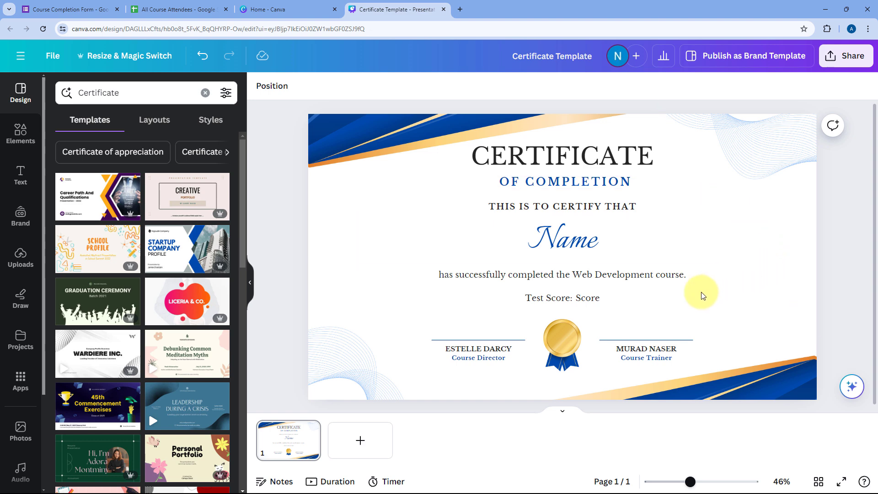
left_click(599, 240)
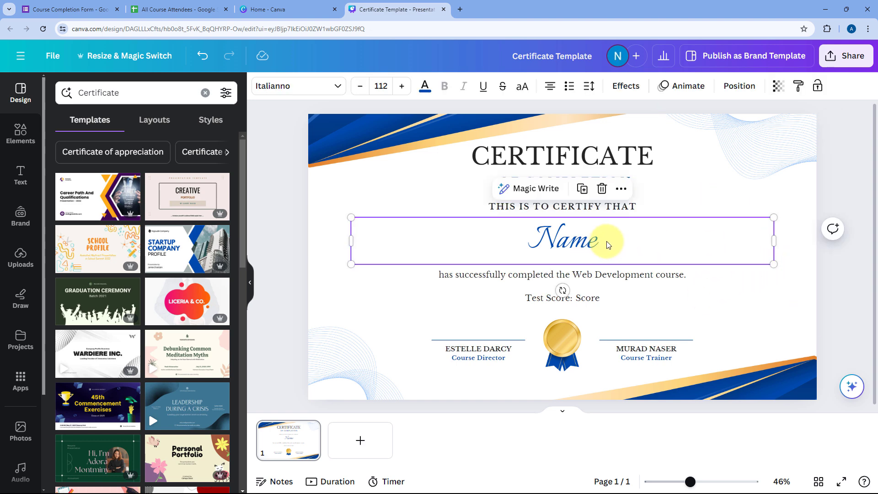
left_click(59, 9)
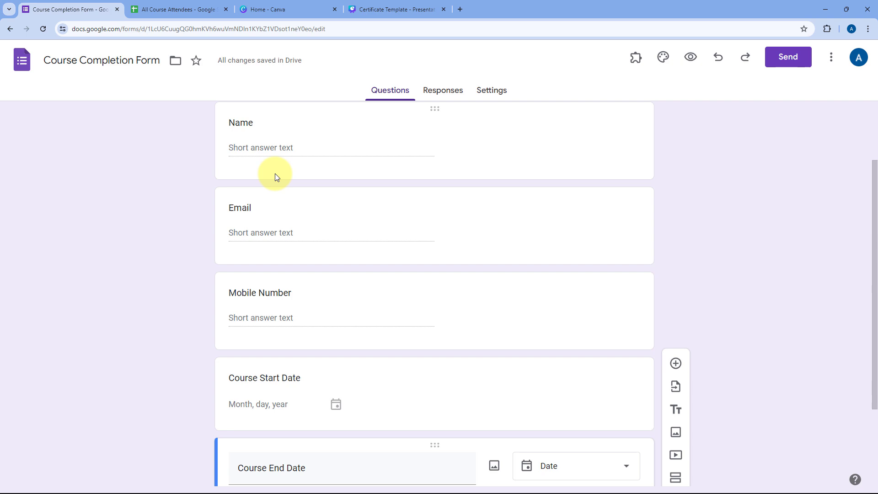
left_click(391, 5)
left_click(588, 298)
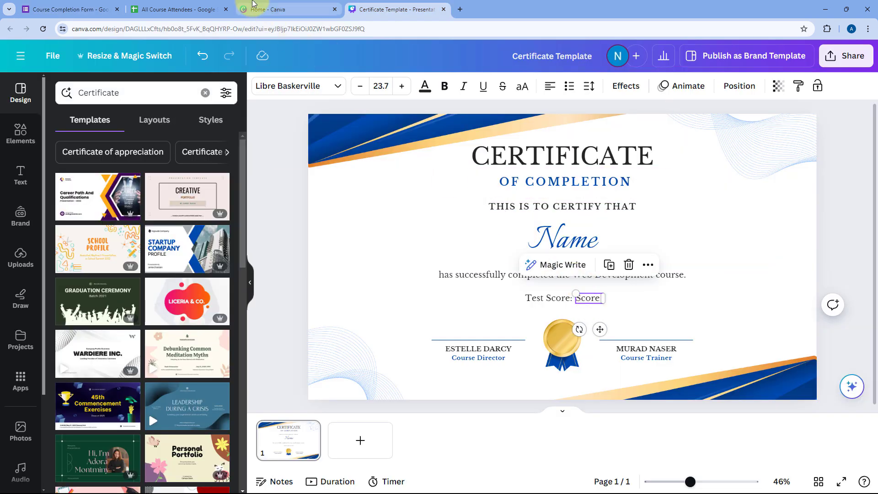
Step: Deselect the Score text and compare the design with the spreadsheet and course completion form
left_click(215, 9)
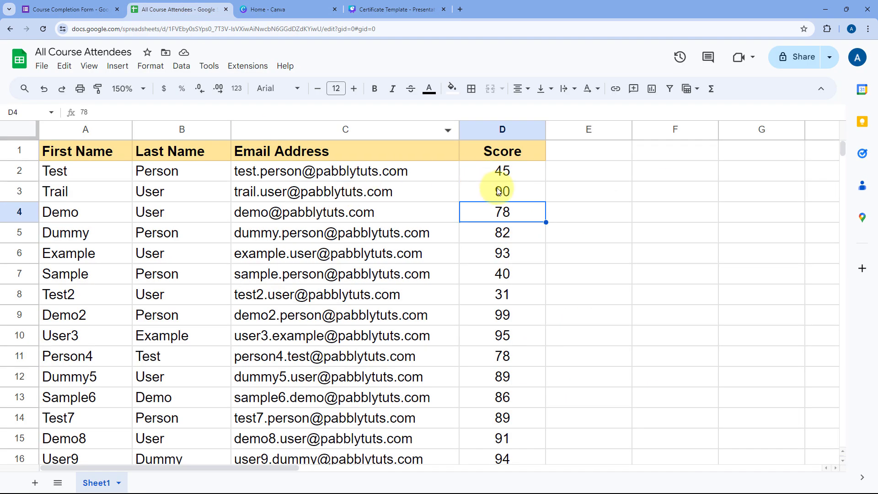
left_click(393, 6)
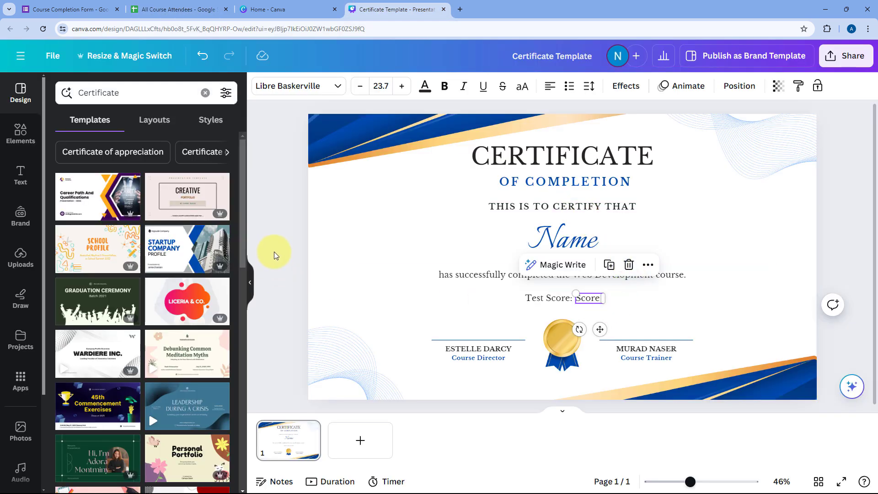
left_click(275, 255)
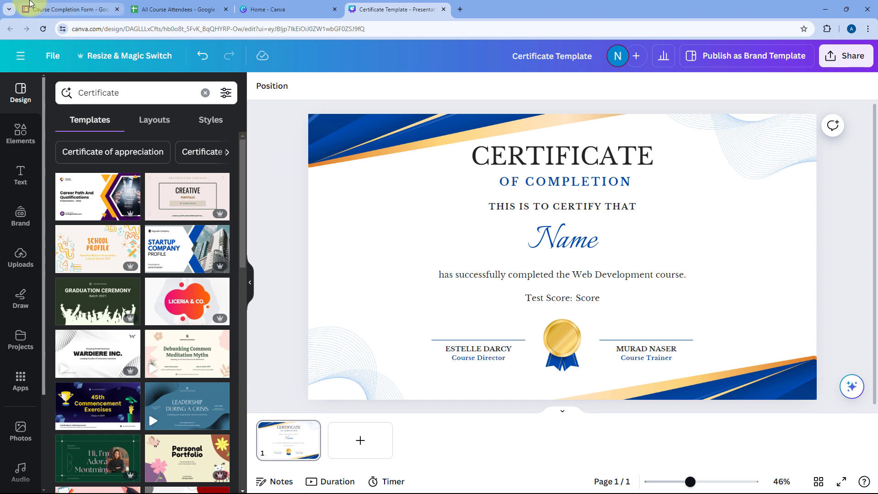
left_click(68, 9)
scroll(183, 188, "up", 2)
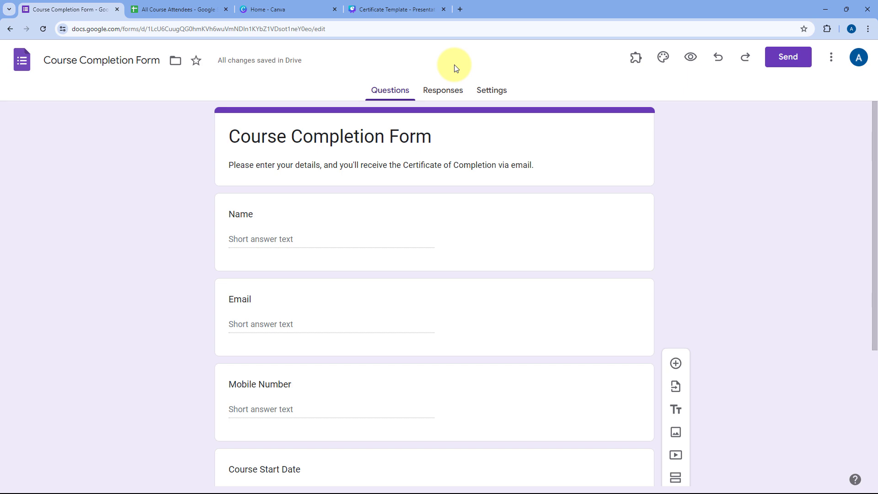
left_click(230, 3)
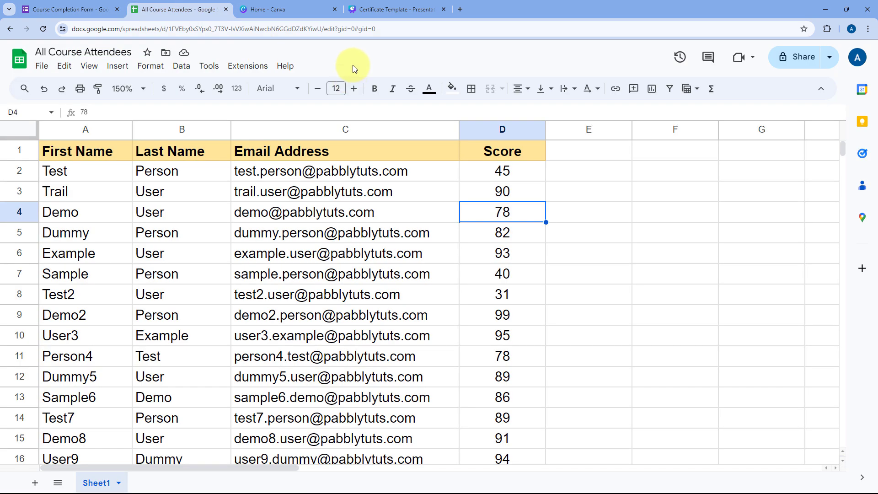
left_click(392, 9)
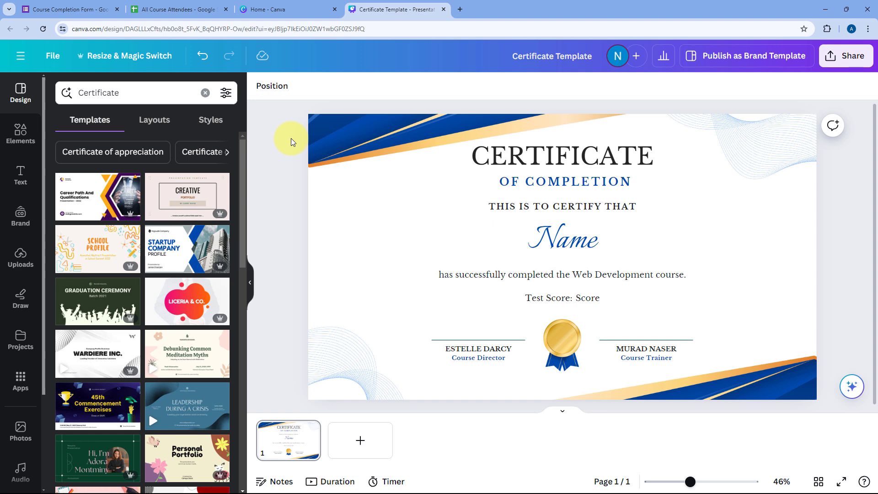
Step: Go to pabbly.com/connect in a new tab, sign in, and access Pabbly Connect
left_click(457, 13)
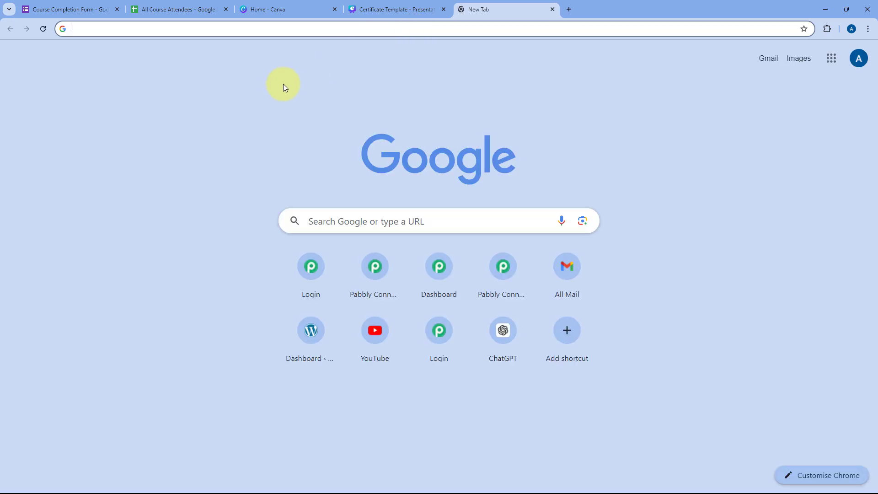
type("pabbly.com")
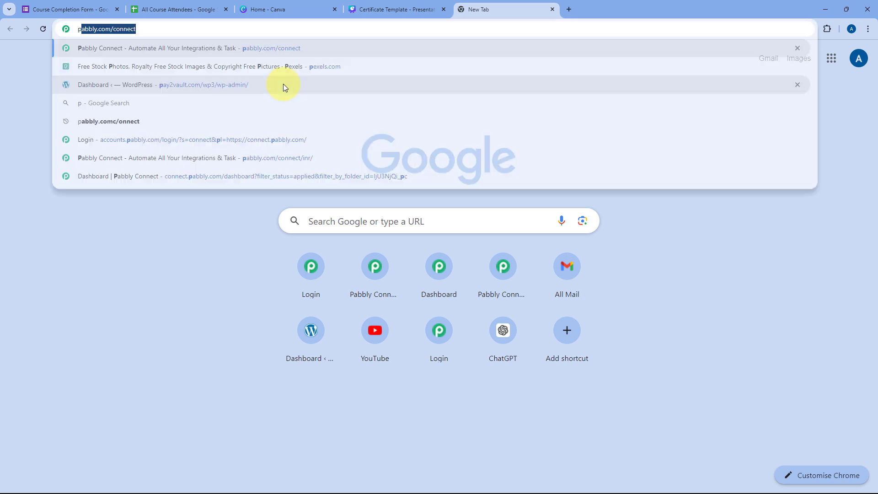
type("/conne")
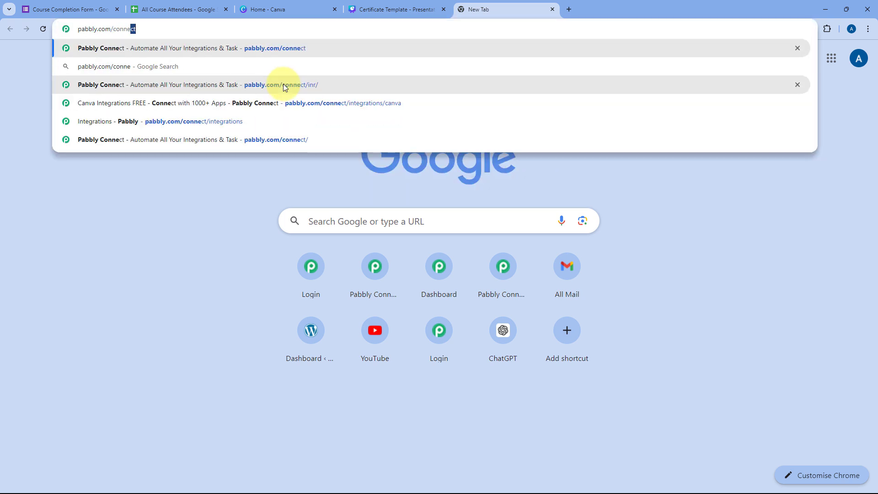
left_click(284, 85)
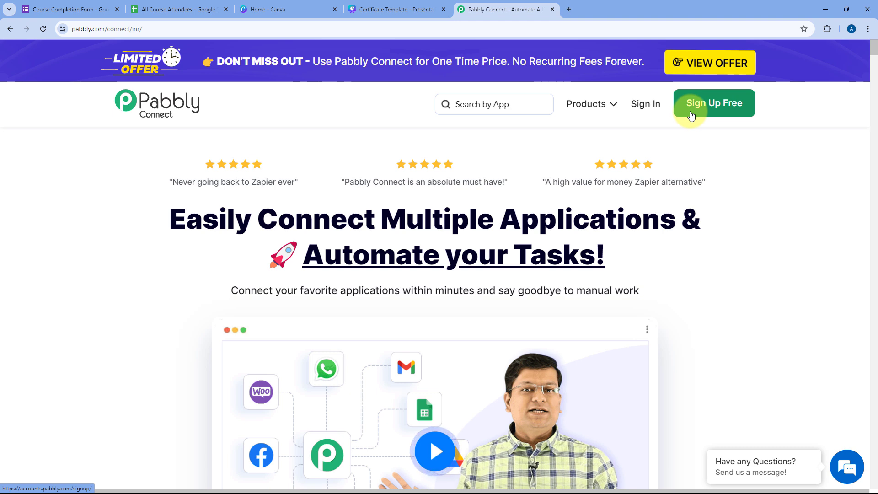
left_click(652, 109)
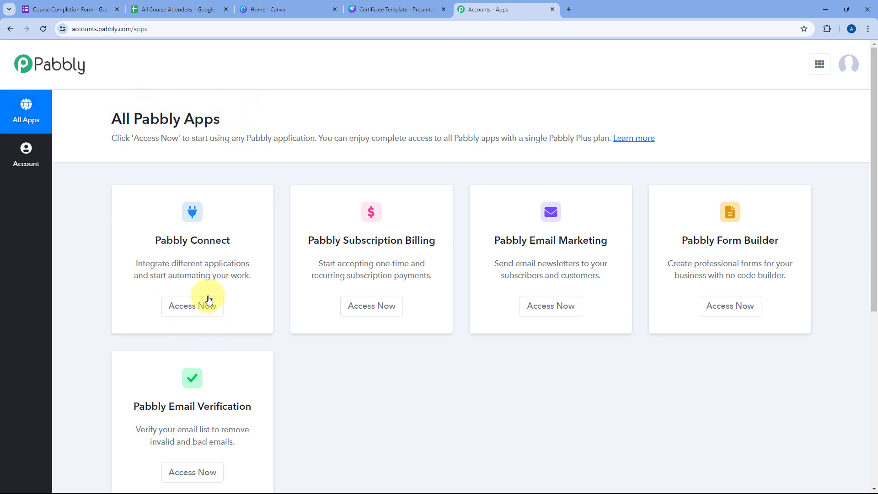
left_click(193, 305)
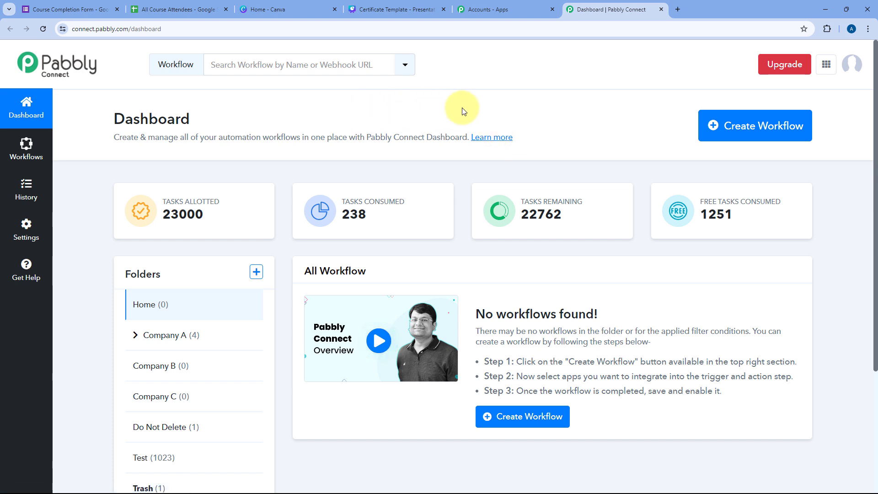
Step: Name the new workflow 'Automatically Create Certificate from Canva', fixing the capitalised 'CAnva' typo
left_click(709, 124)
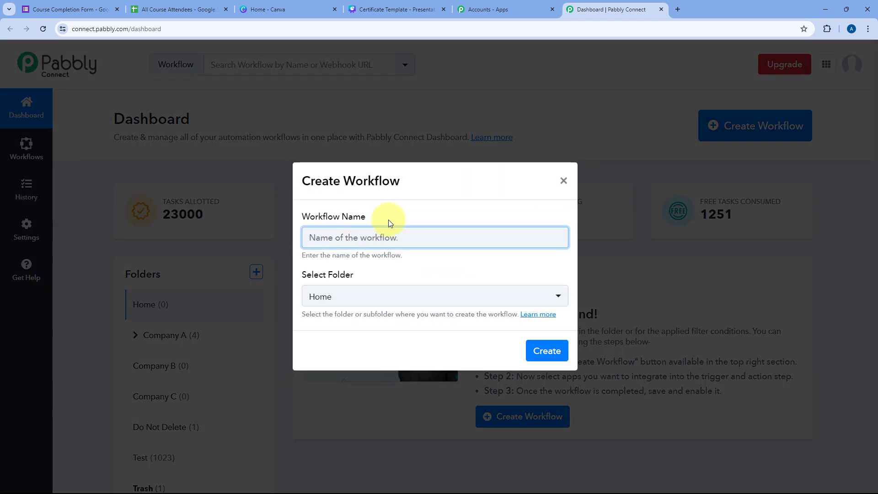
type("Automat")
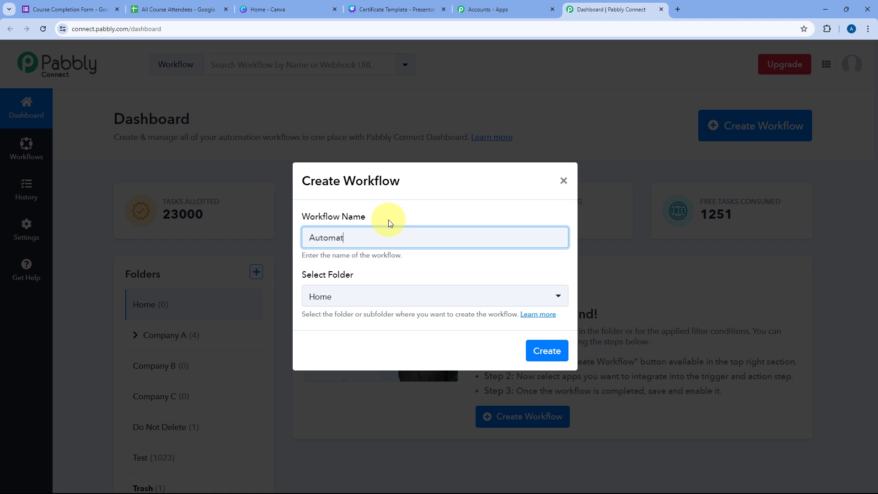
type("ically Create Certificate from CAnva")
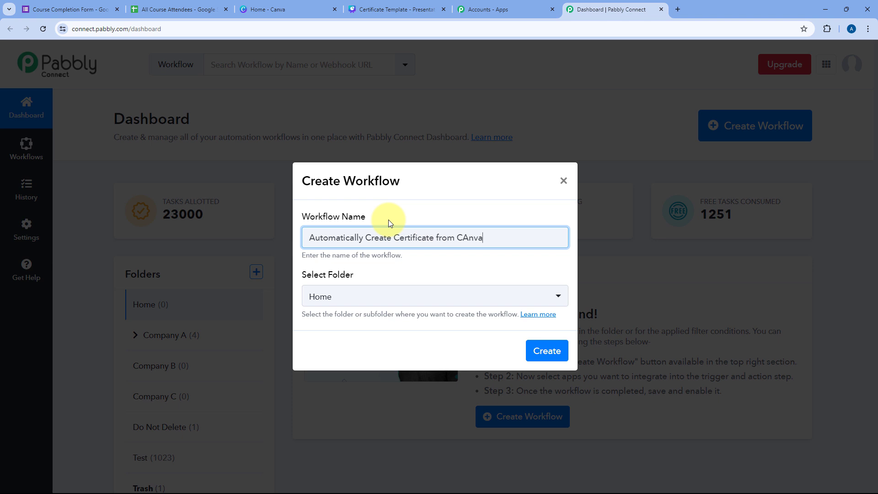
key("Delete")
type("a")
left_click(427, 216)
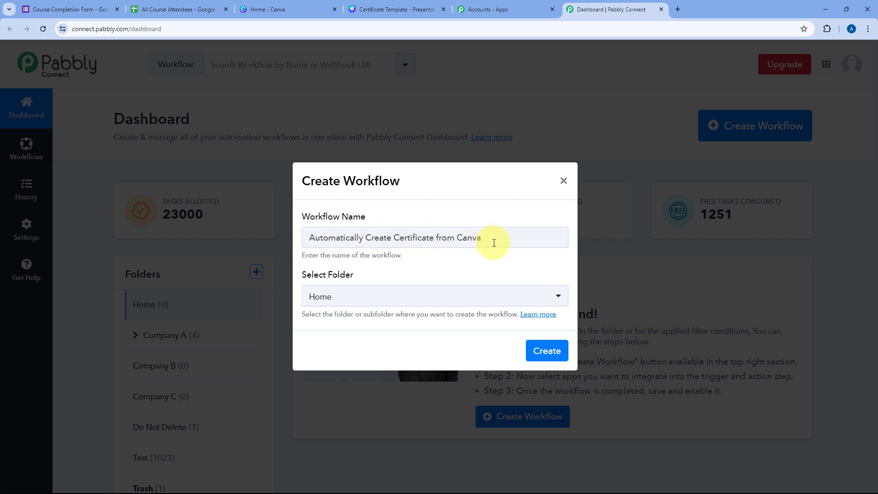
Step: Keep Home as the workflow's folder and create the workflow
left_click(448, 298)
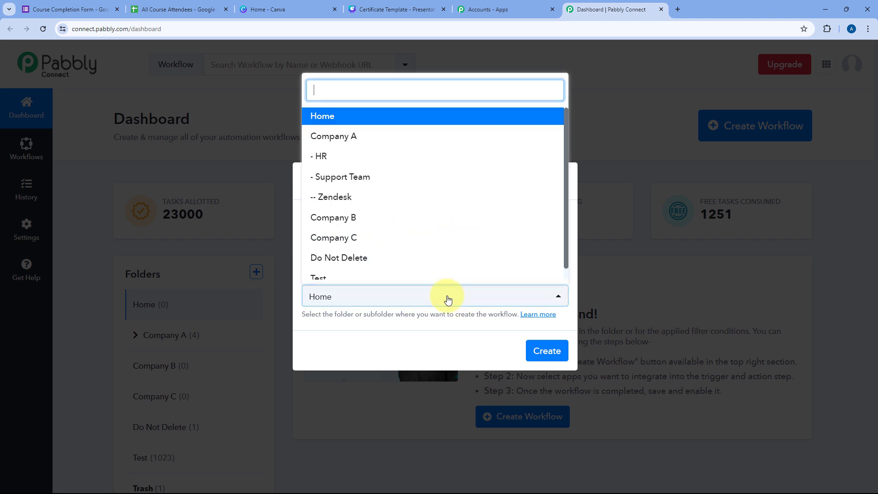
scroll(435, 251, "down", 1)
scroll(435, 251, "up", 1)
left_click(368, 117)
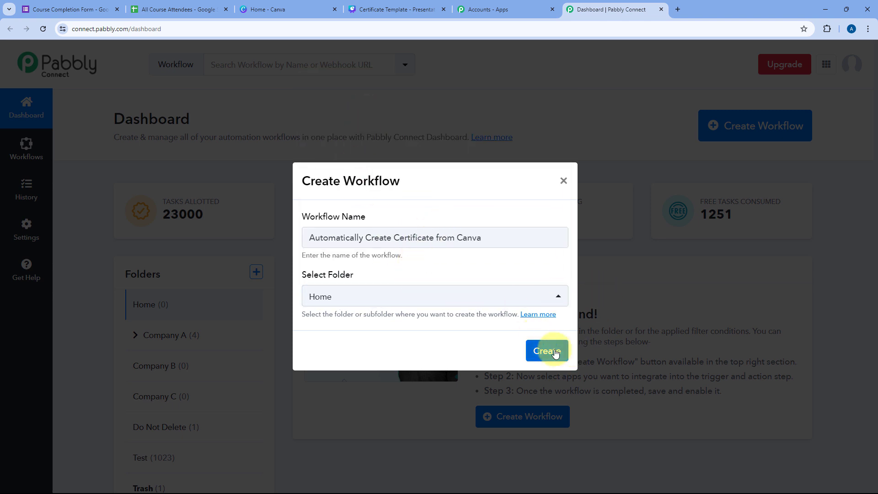
left_click(555, 352)
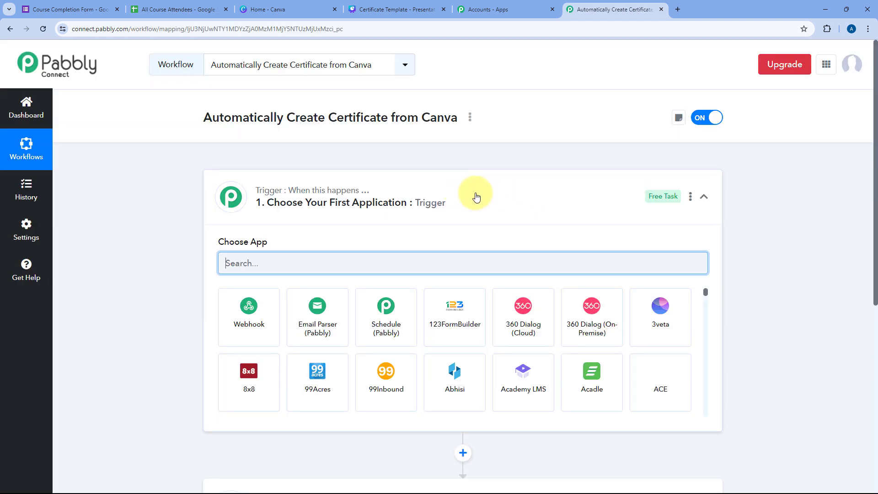
left_click(476, 196)
scroll(164, 230, "down", 1)
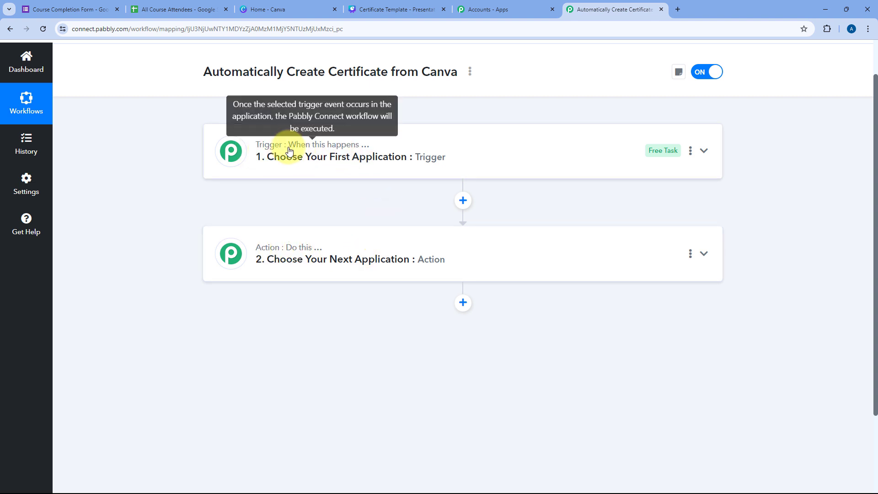
left_click(454, 146)
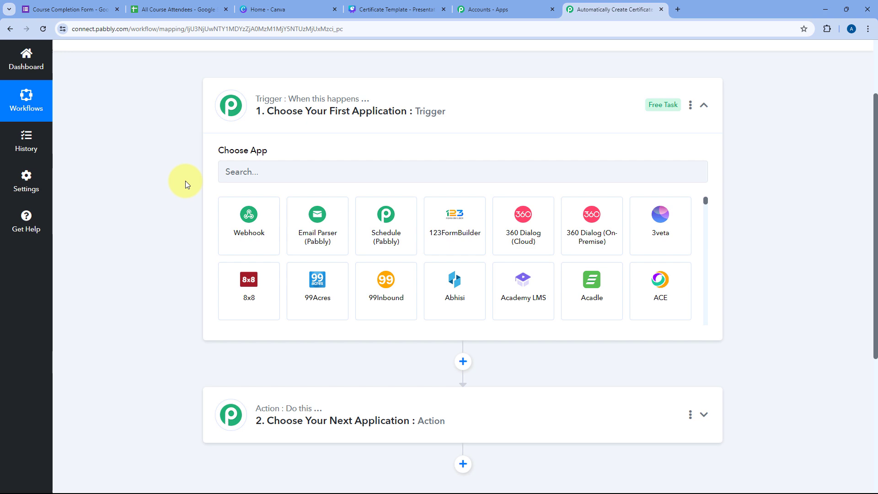
left_click(80, 9)
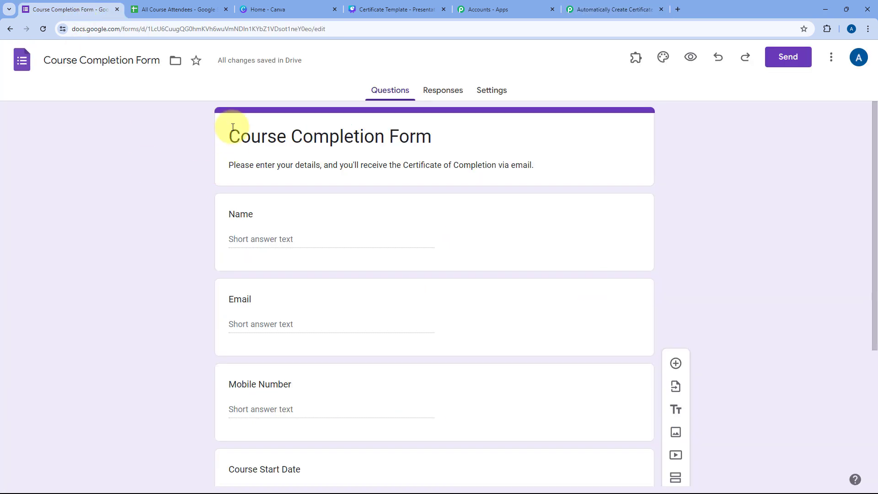
left_click(572, 8)
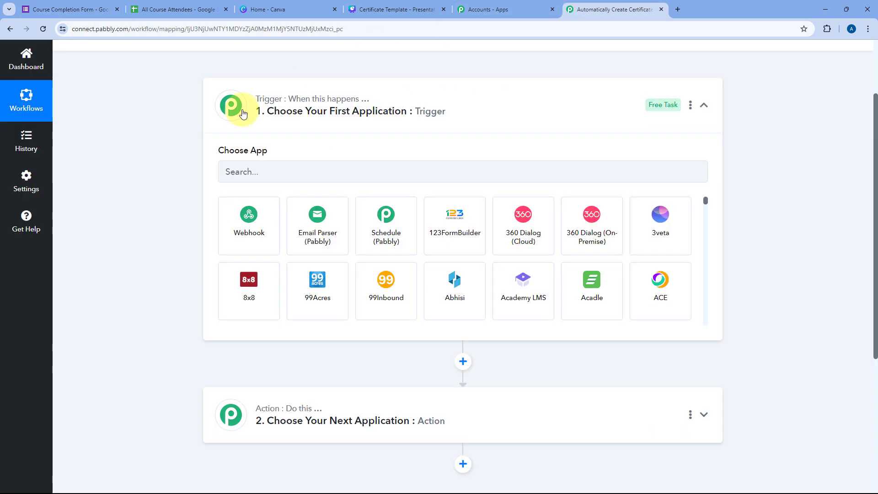
left_click(85, 9)
scroll(196, 160, "down", 2)
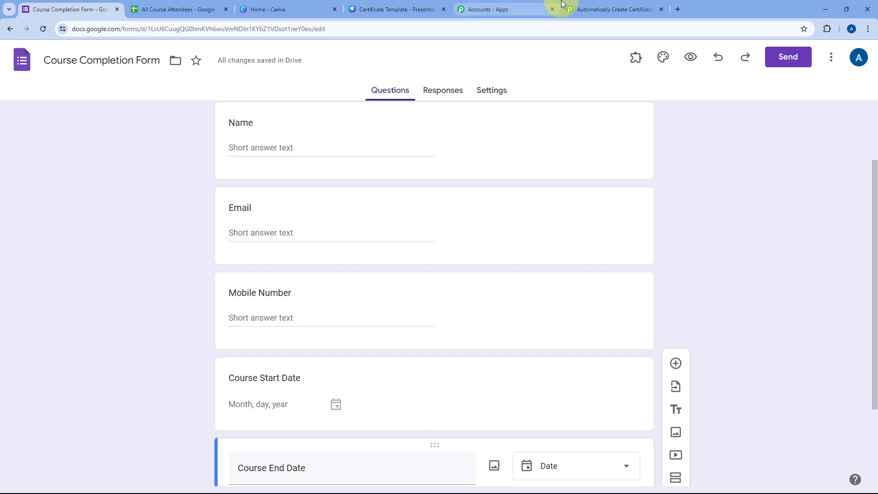
left_click(613, 9)
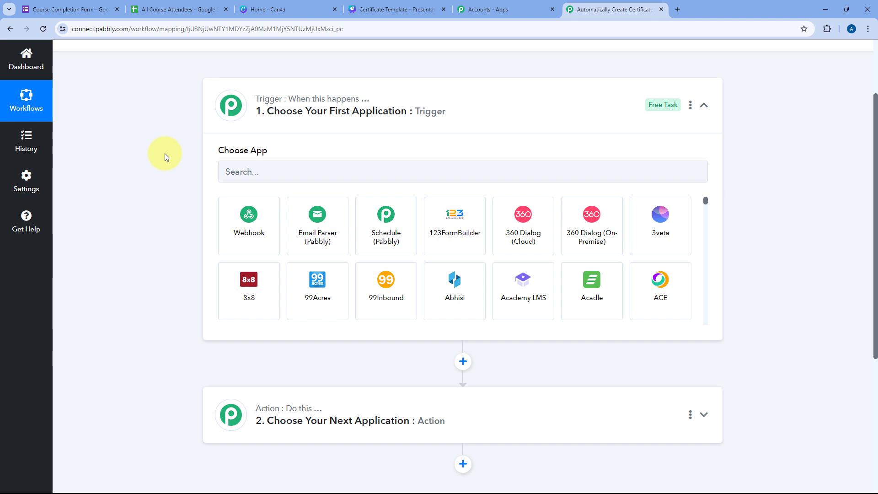
Step: Set Google Forms as the trigger app with New Response Received as the trigger event
left_click(237, 172)
type("G")
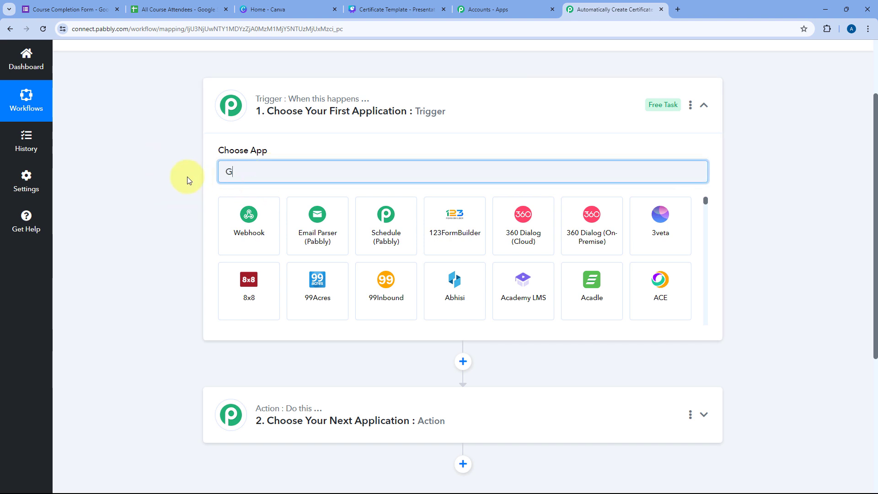
type("oogle Forms")
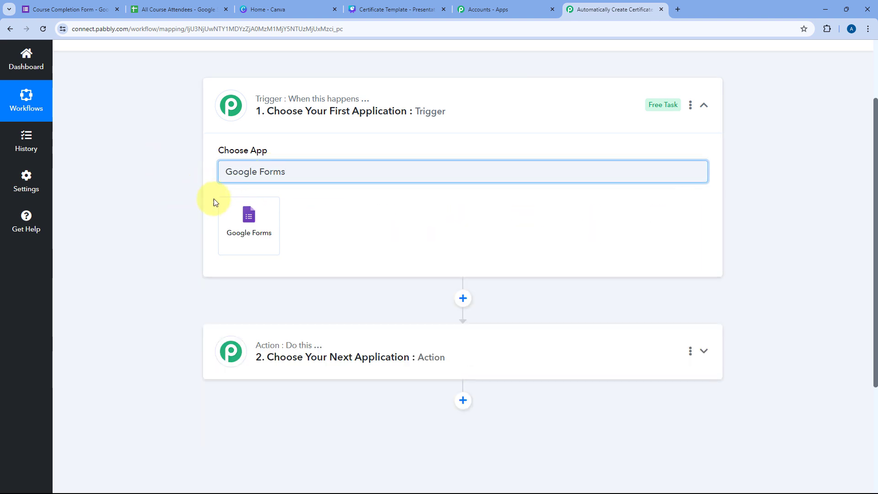
left_click(261, 224)
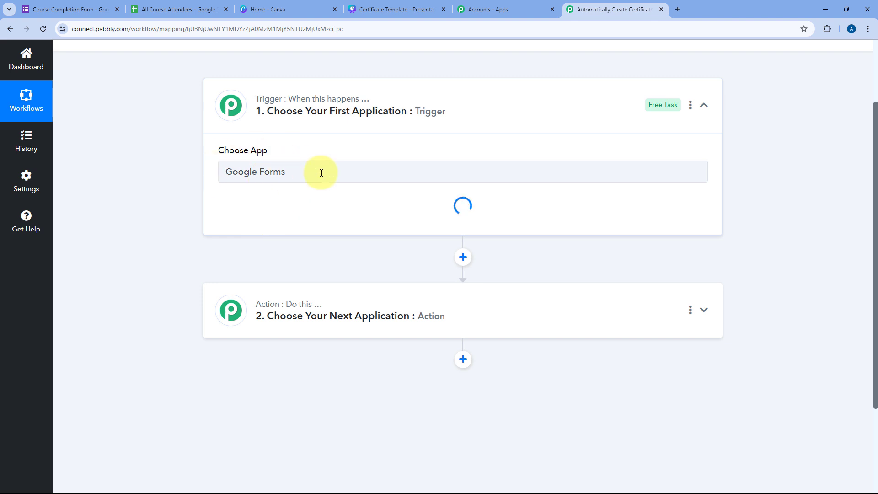
left_click(300, 215)
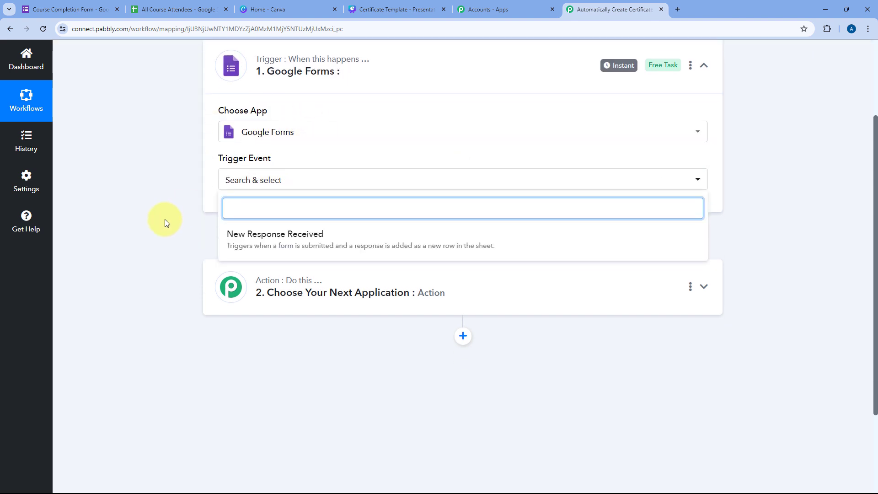
left_click(304, 230)
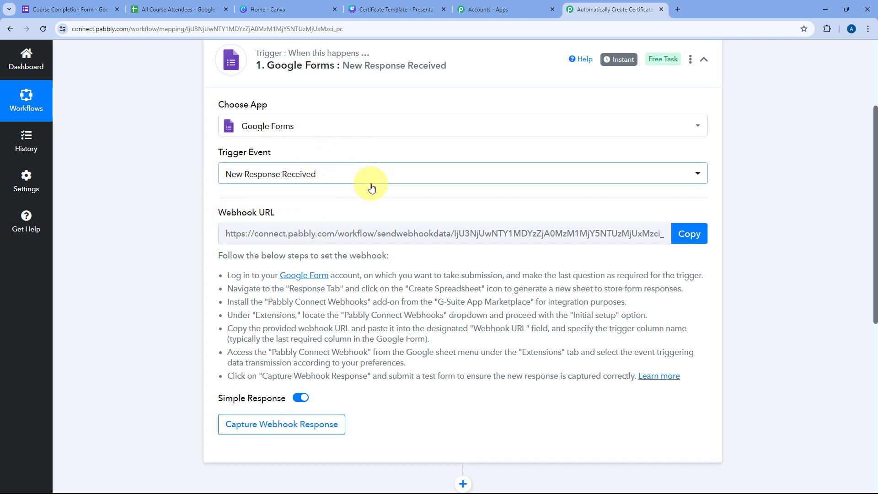
Step: Review the webhook setup instructions and copy the webhook URL
scroll(371, 187, "down", 1)
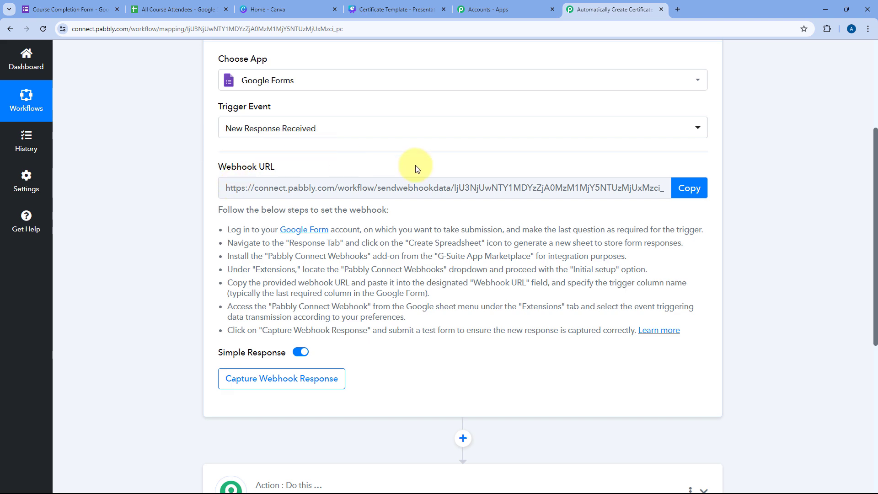
left_click(69, 9)
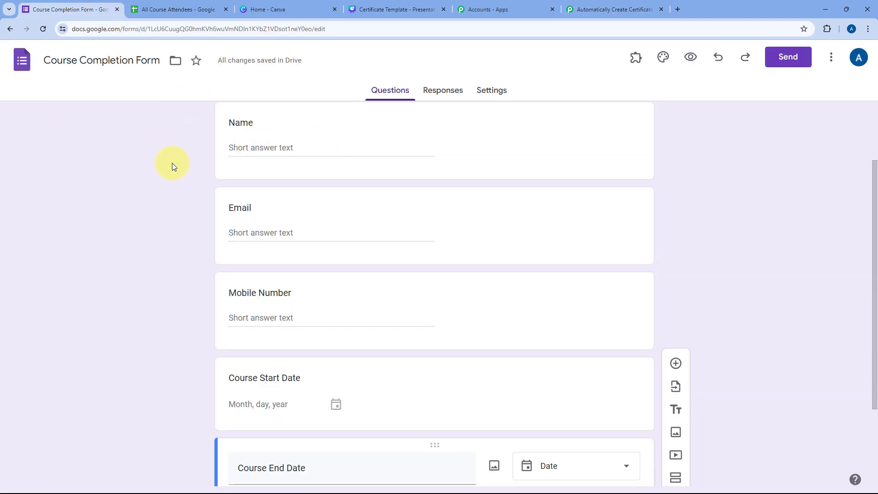
left_click(595, 10)
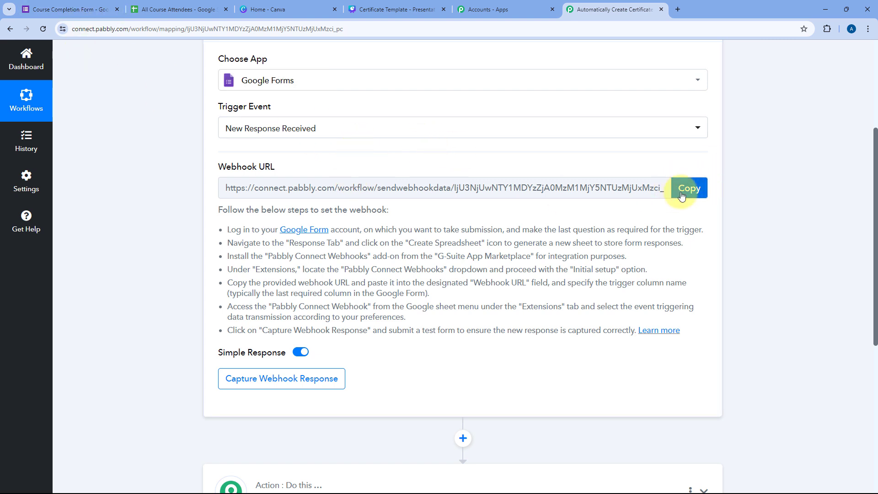
left_click_drag(219, 210, 689, 333)
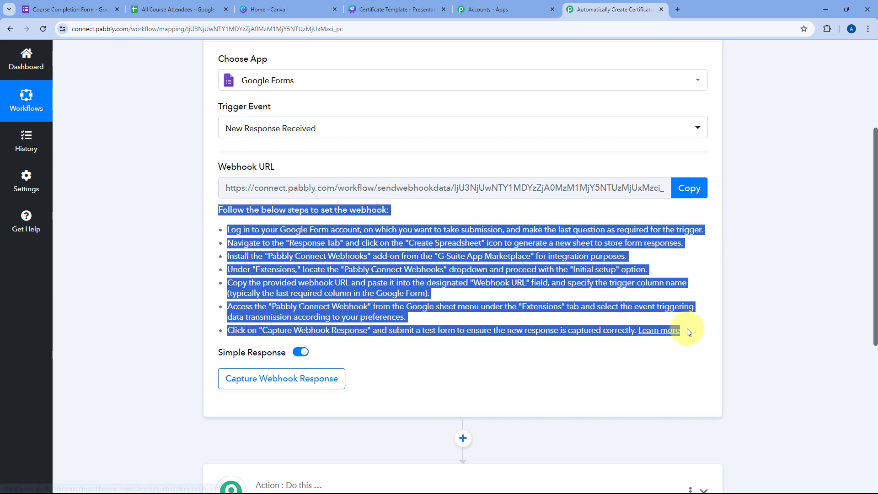
left_click(695, 188)
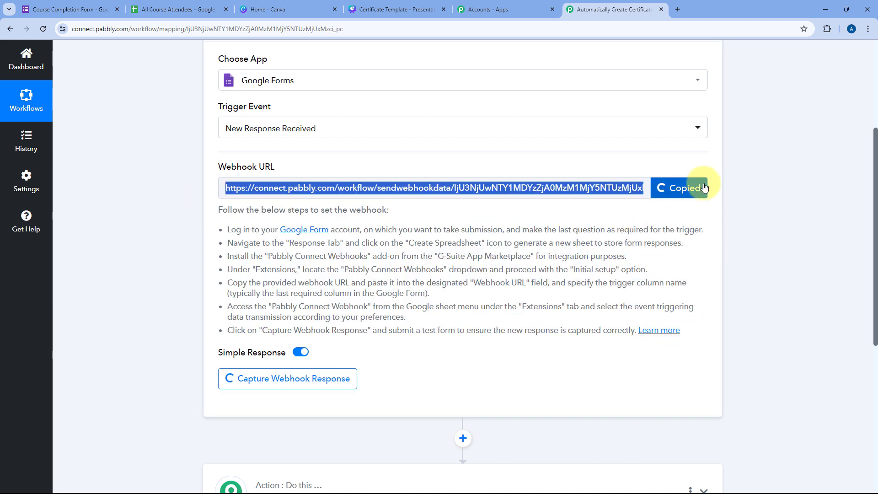
Step: Link the form's responses to a newly created 'Course Completion Form (Responses)' spreadsheet
left_click(29, 7)
scroll(190, 229, "up", 2)
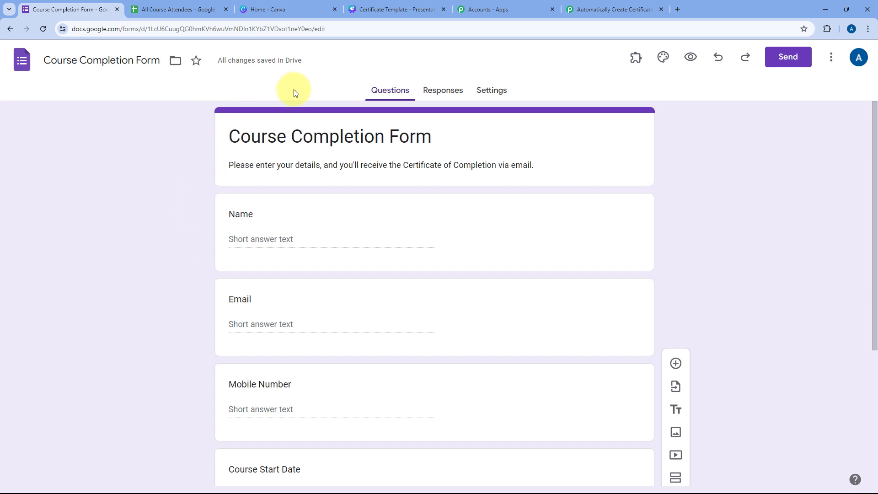
left_click(441, 94)
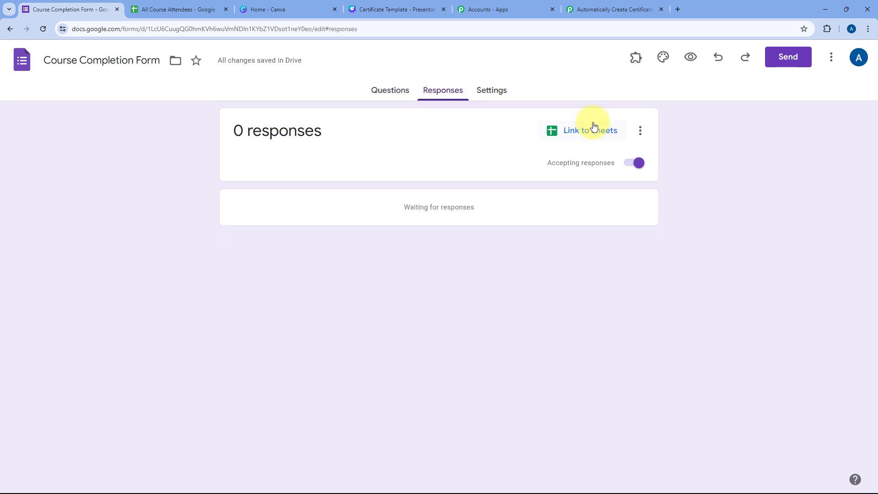
left_click(584, 135)
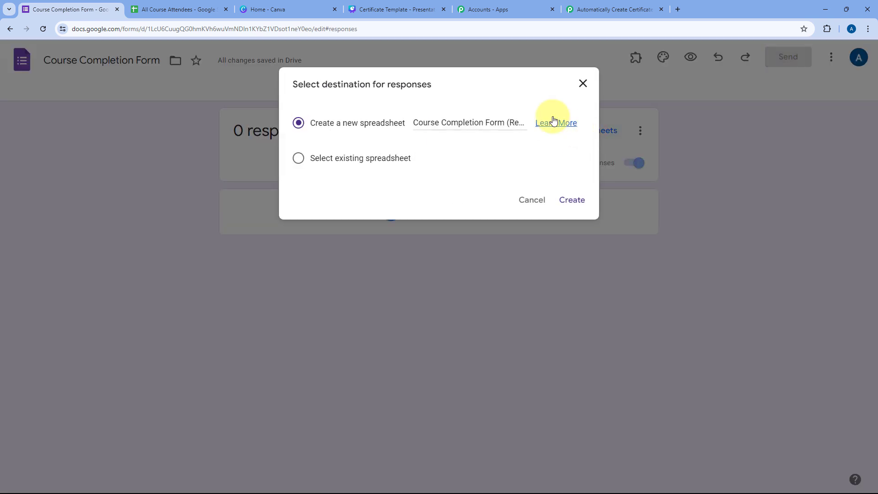
left_click(571, 200)
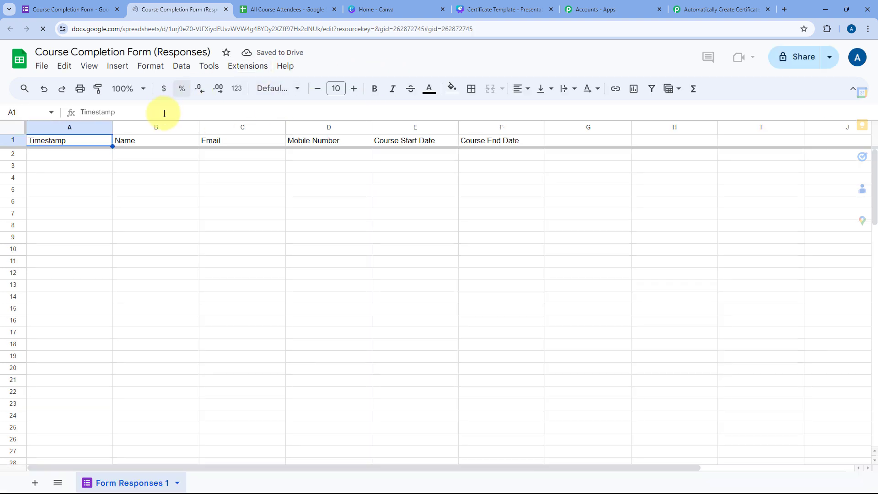
Step: Zoom the sheet to 150% and bold the header row from Timestamp to Course End Date
left_click(141, 88)
left_click(129, 200)
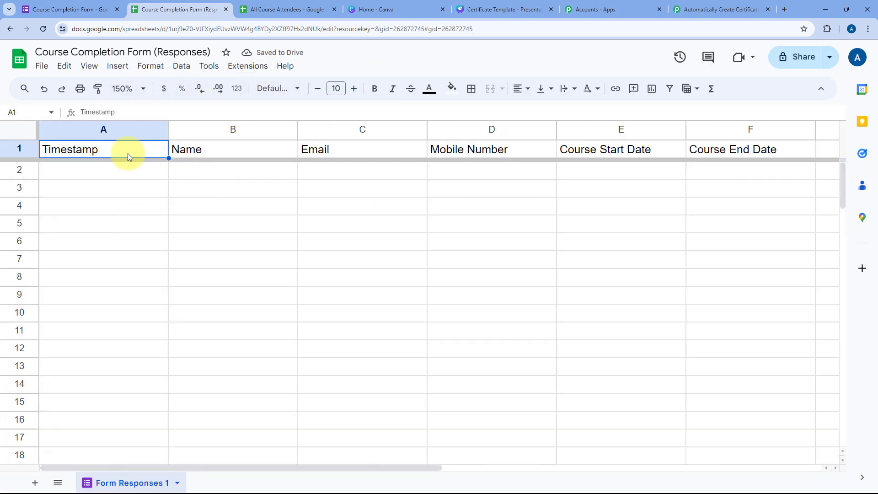
left_click(121, 168)
left_click(16, 148)
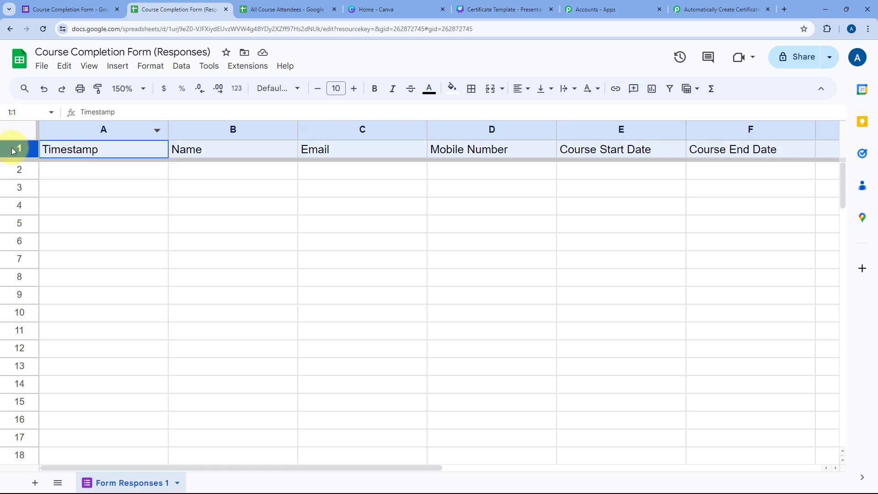
key("ctrl+b")
left_click(106, 169)
left_click(60, 4)
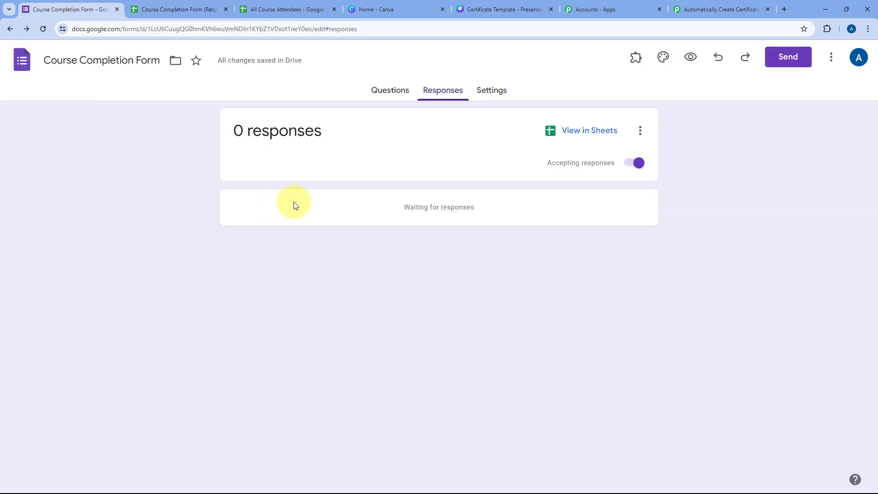
left_click(201, 6)
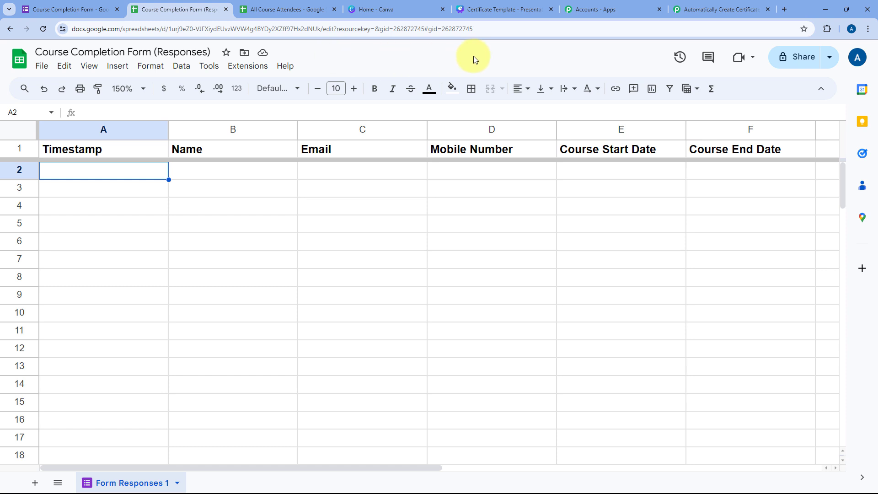
Step: Look up Pabbly Connect Webhooks in the add-ons Marketplace, confirm it's installed, and reload the sheet
left_click(259, 65)
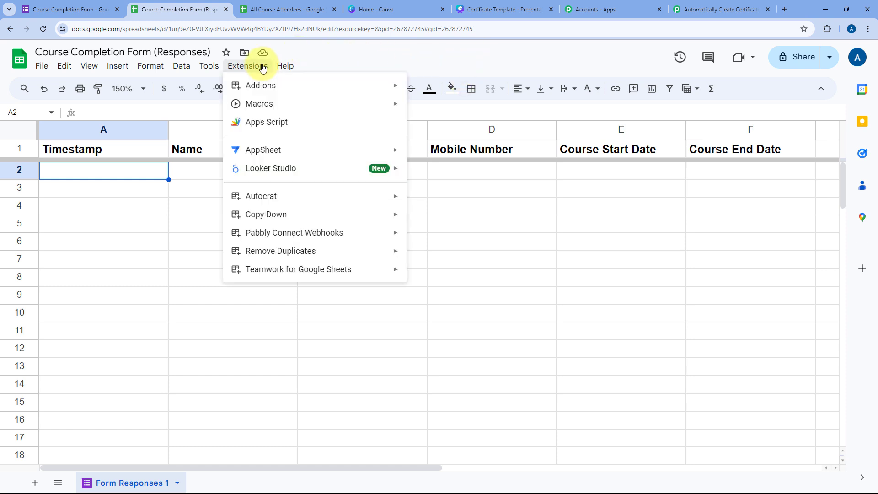
mouse_move(354, 85)
left_click(467, 88)
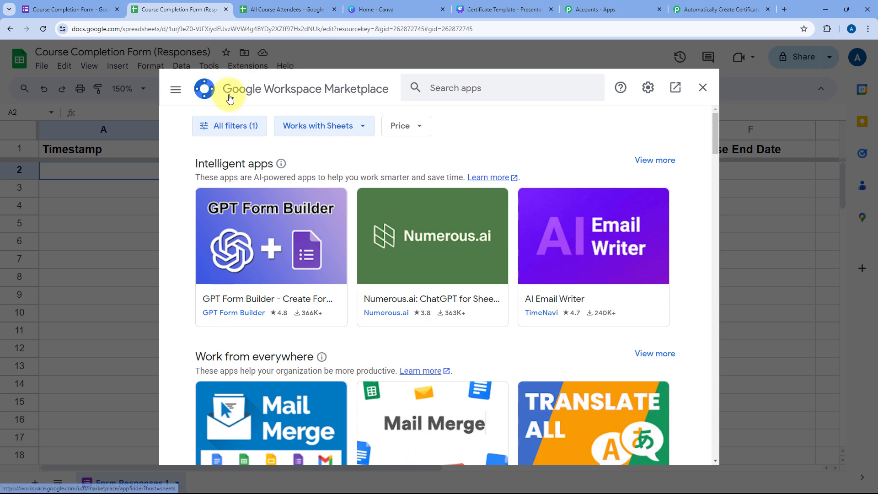
left_click(492, 91)
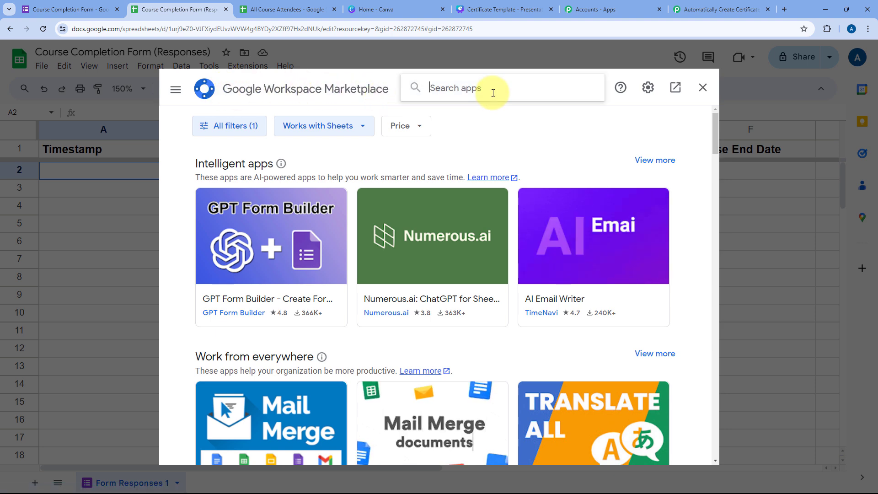
type("Pabbly")
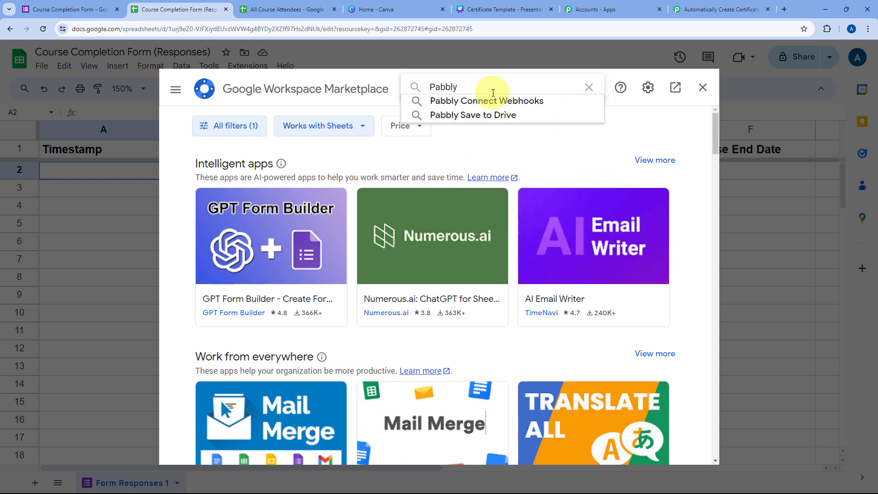
left_click(480, 100)
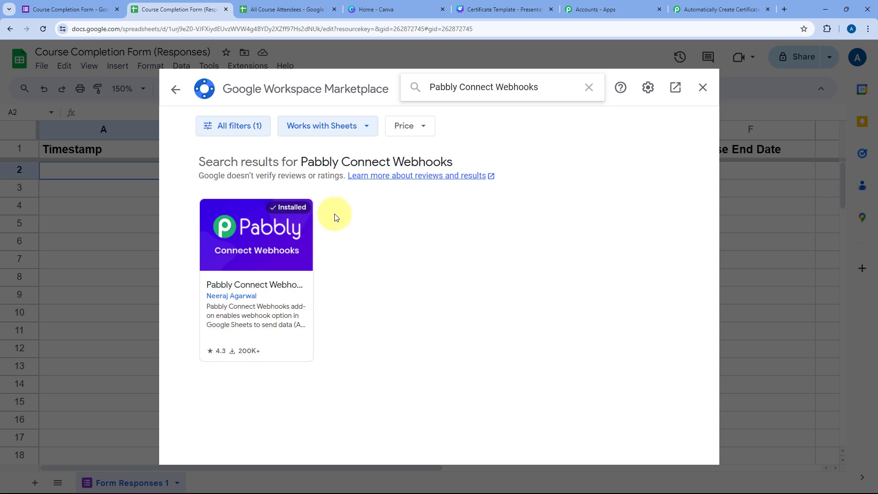
left_click(703, 89)
left_click(42, 30)
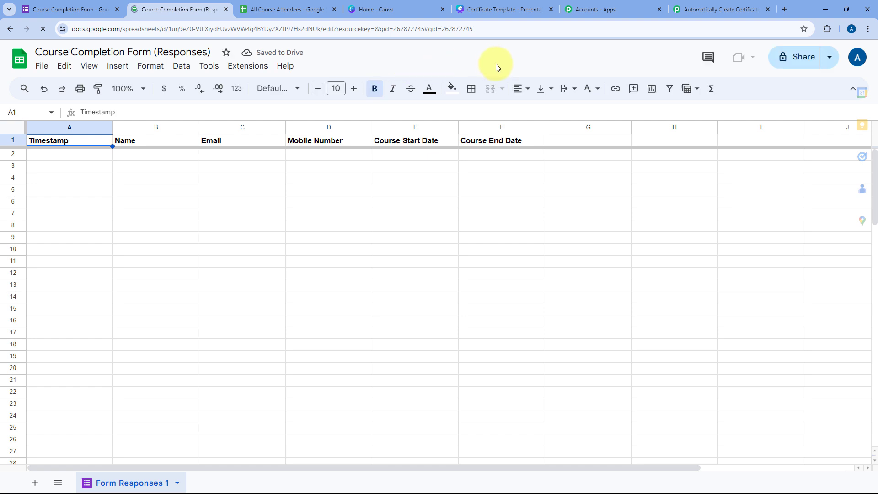
Step: Zoom the sheet to 125% and launch Extensions > Pabbly Connect Webhooks > Initial Setup
key("ctrl+plus")
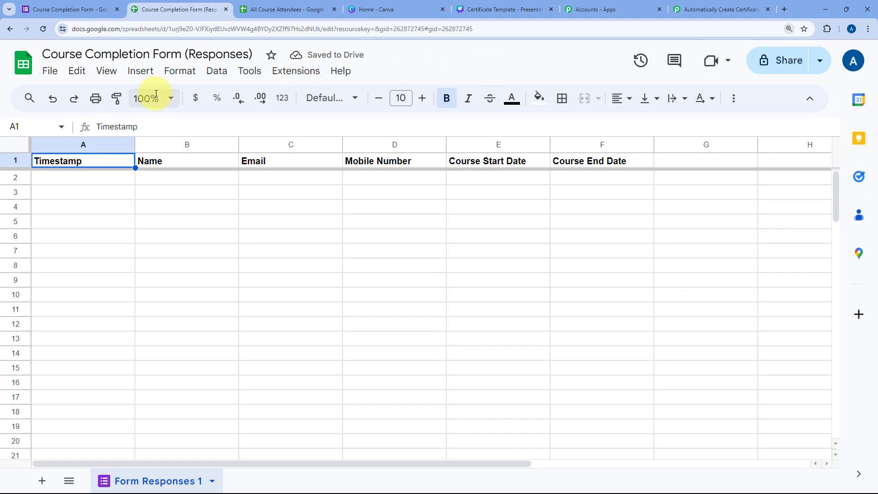
left_click(164, 97)
left_click(134, 211)
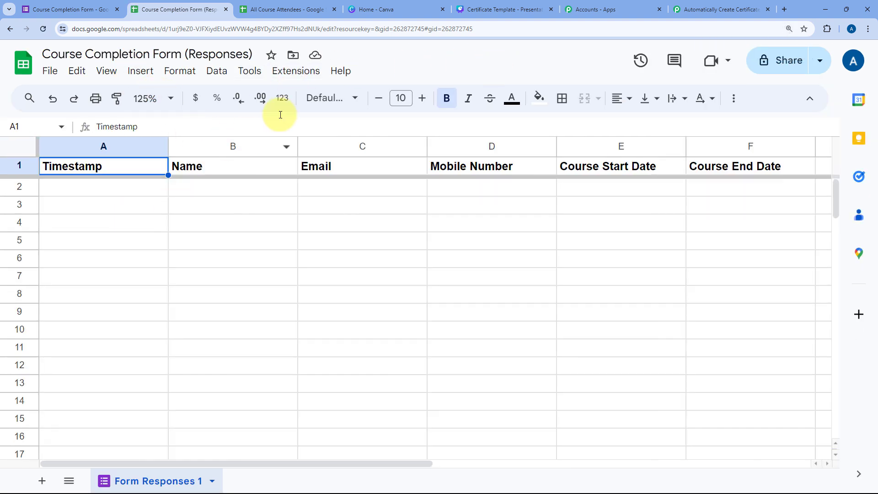
left_click(302, 71)
mouse_move(343, 276)
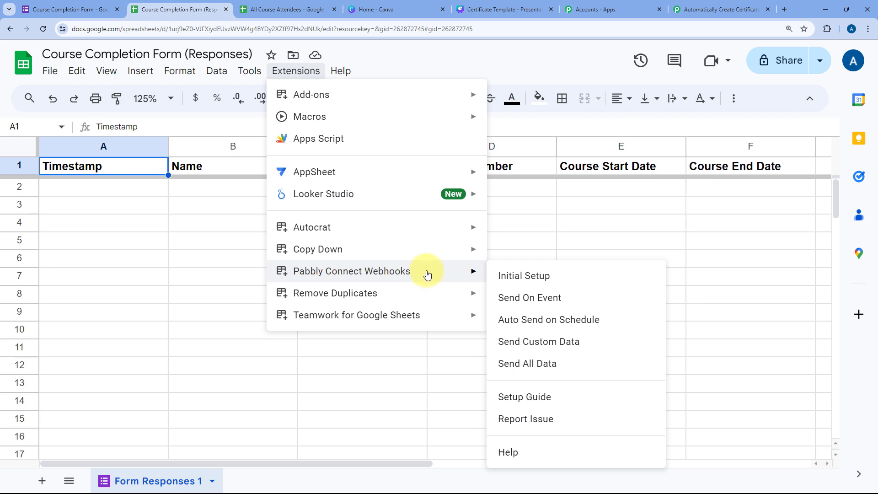
left_click(555, 275)
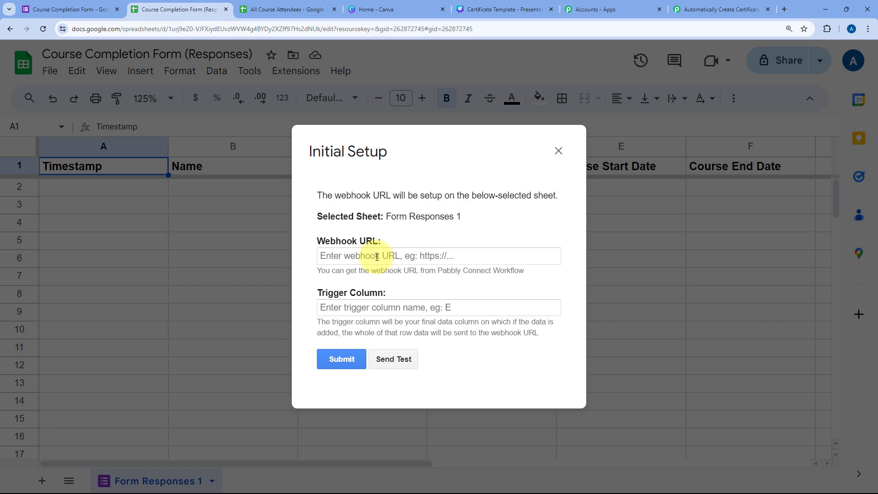
Step: Copy the workflow's webhook URL from Pabbly and paste it into the Webhook URL field
left_click(725, 9)
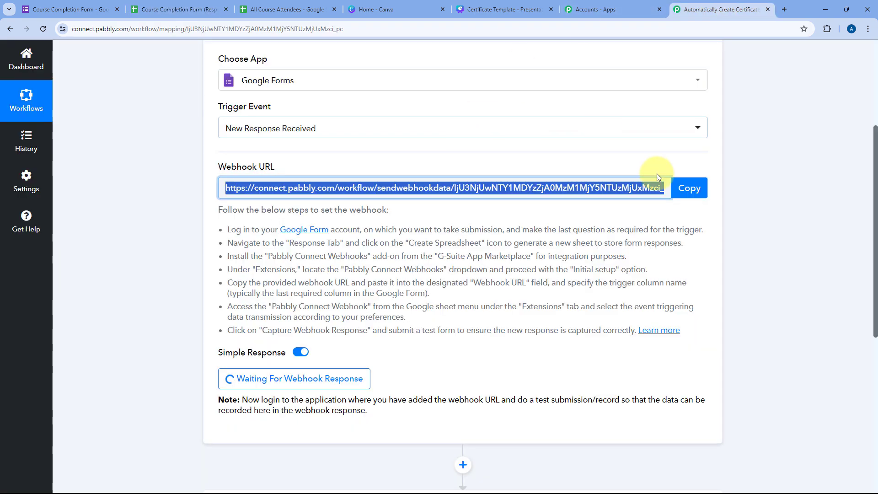
left_click(691, 195)
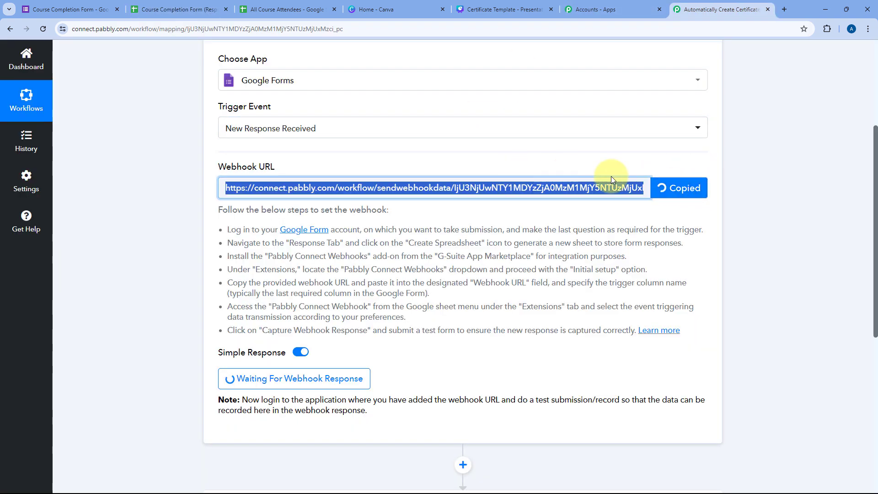
left_click(179, 10)
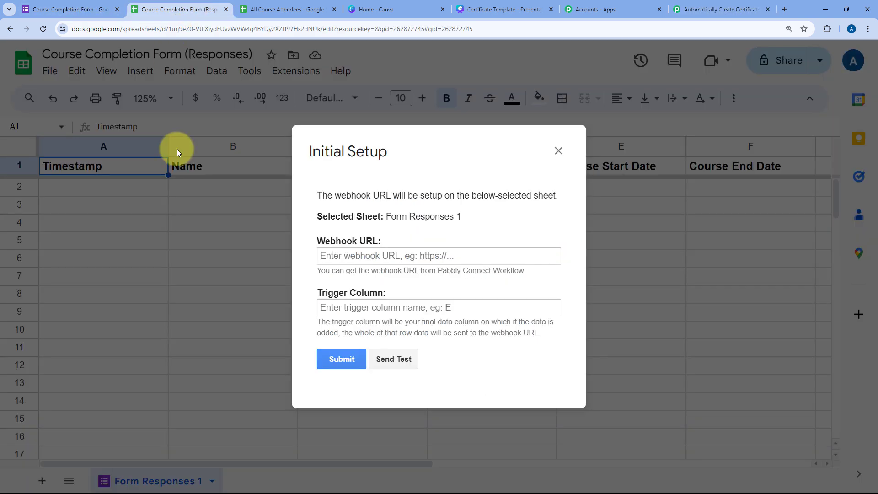
left_click(361, 258)
right_click(361, 258)
left_click(394, 123)
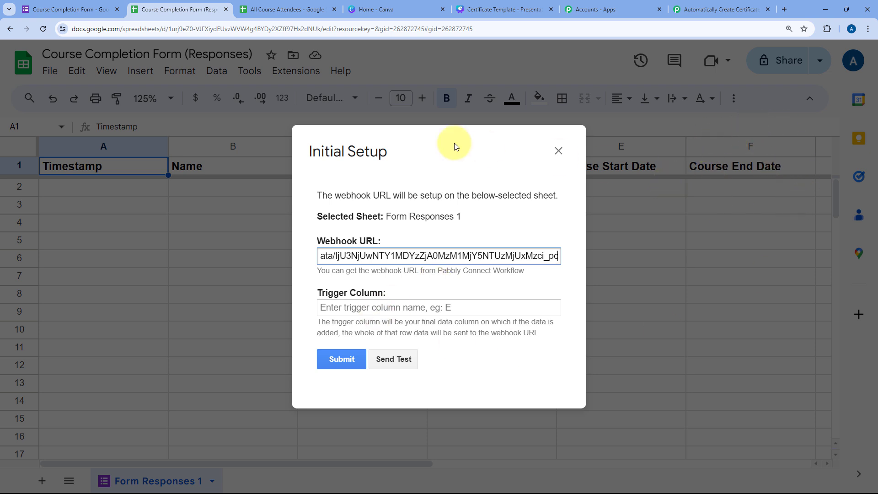
left_click(427, 155)
left_click_drag(469, 164, 403, 215)
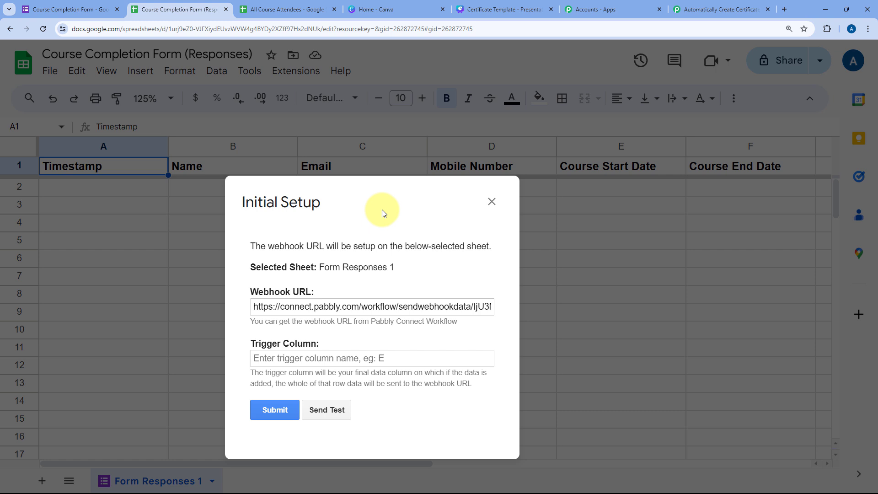
left_click_drag(383, 212, 434, 163)
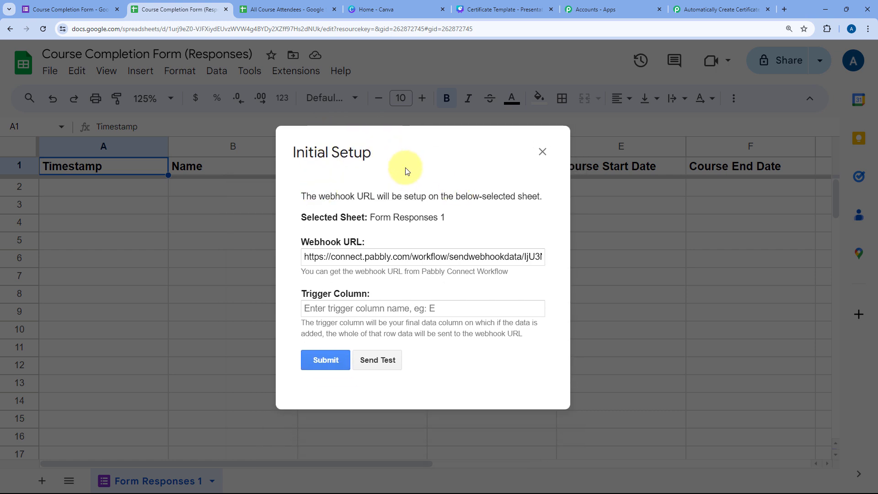
Step: Enter F as the trigger column, submit the setup, and close the success dialog
left_click(339, 306)
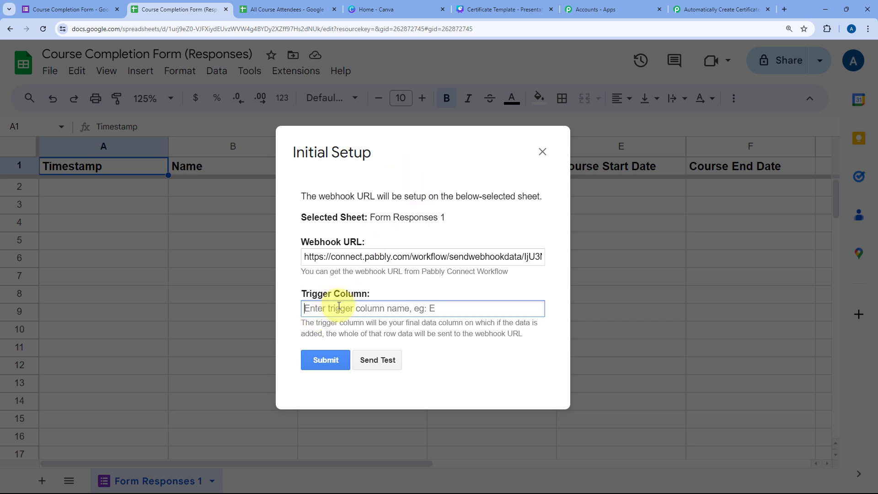
type("F")
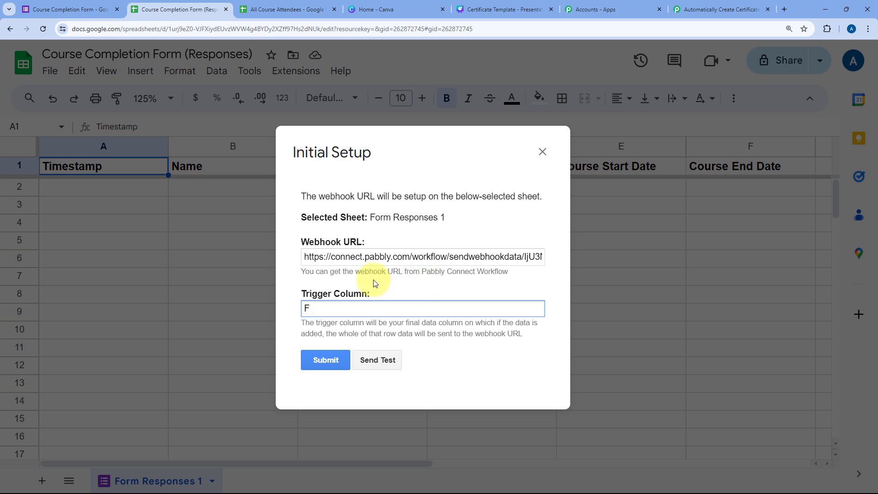
left_click(323, 360)
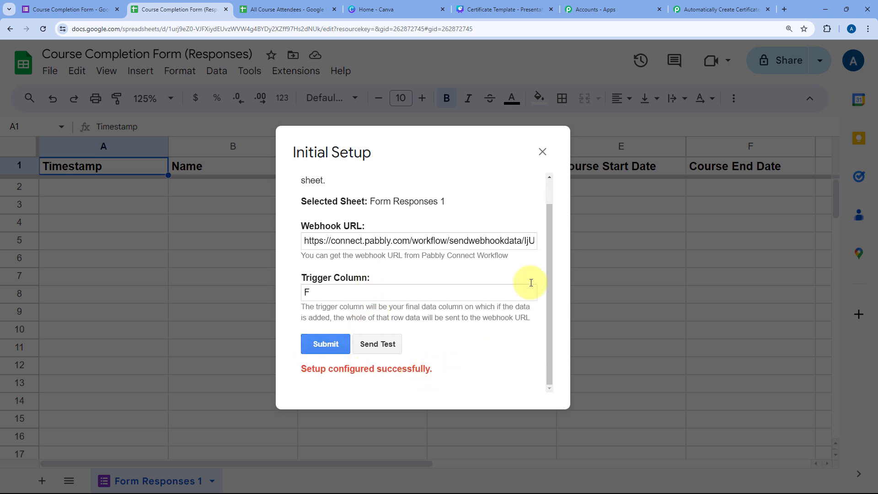
left_click(543, 151)
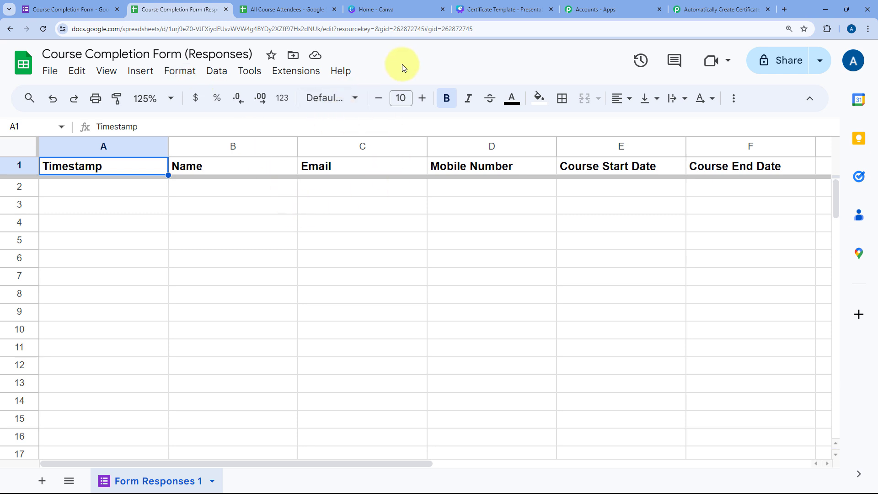
Step: Run Pabbly Connect Webhooks' Send On Event so each new response row is sent automatically
left_click(292, 72)
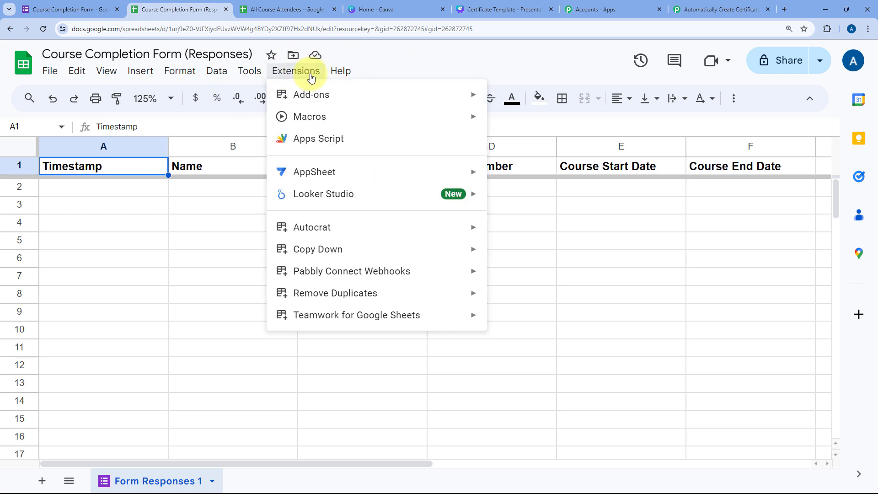
mouse_move(349, 273)
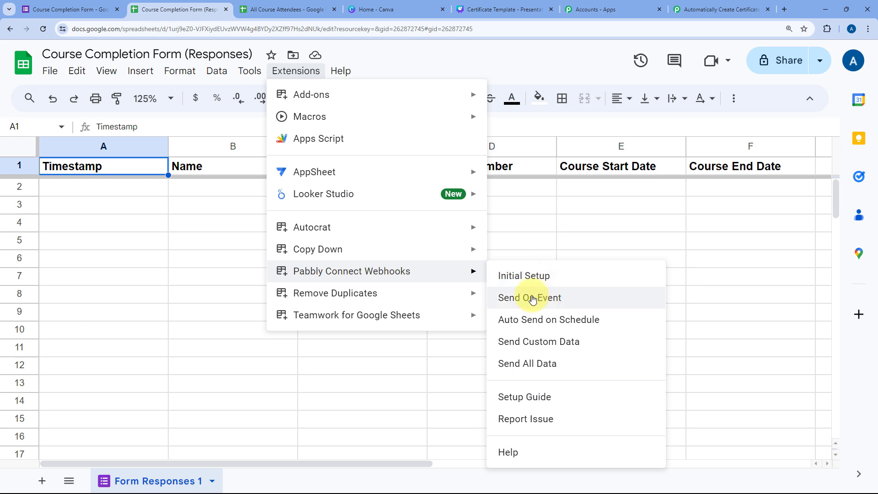
left_click(497, 301)
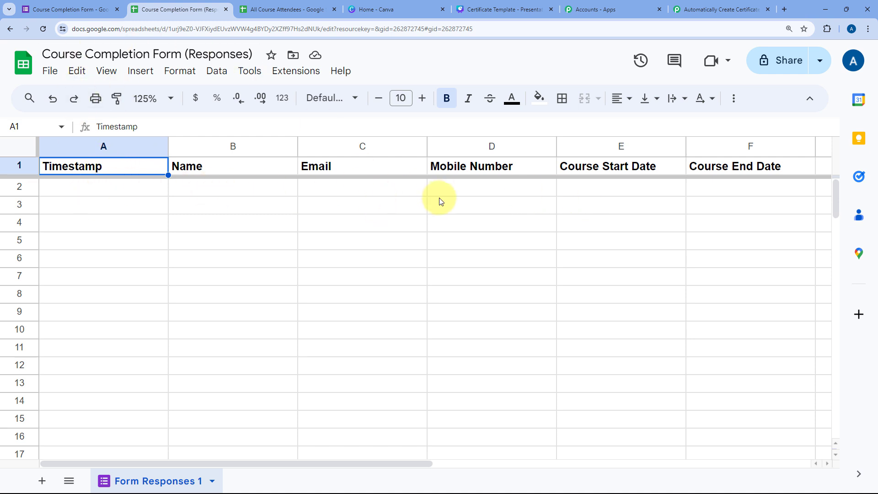
Step: Confirm the Pabbly trigger still awaits a webhook response, then reopen the form's Questions view
left_click(743, 8)
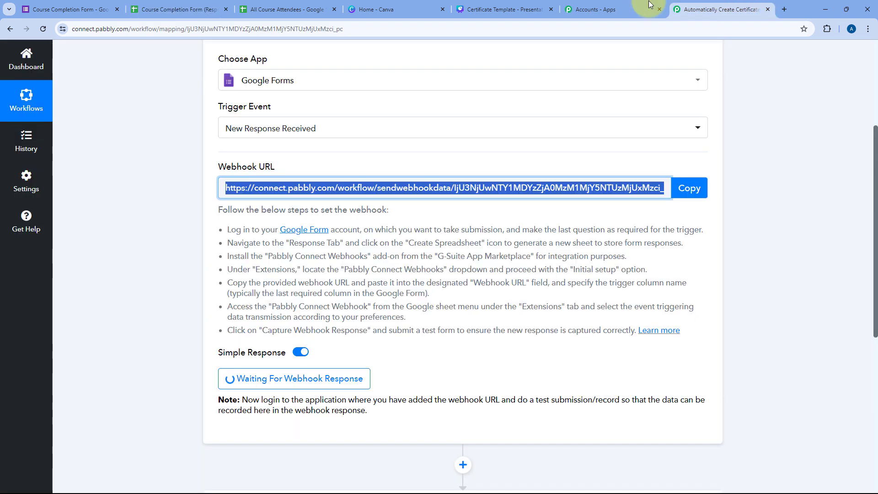
left_click(122, 227)
scroll(123, 227, "down", 1)
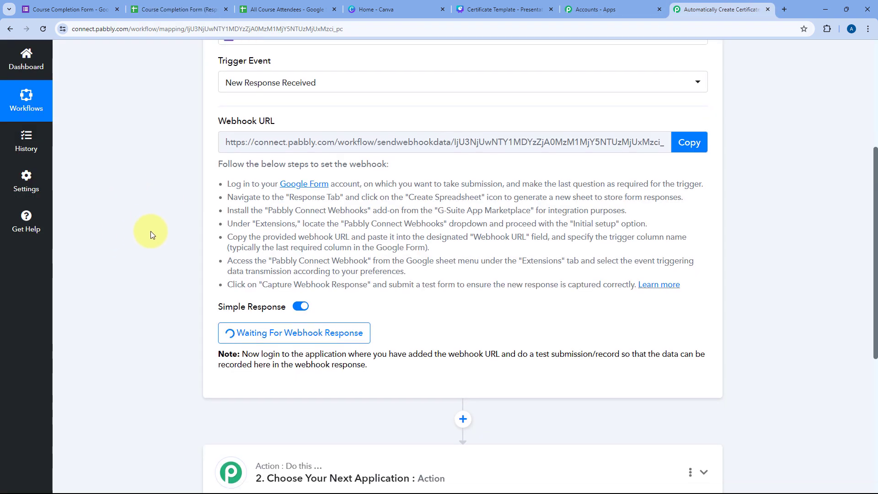
scroll(150, 231, "up", 1)
scroll(149, 232, "down", 4)
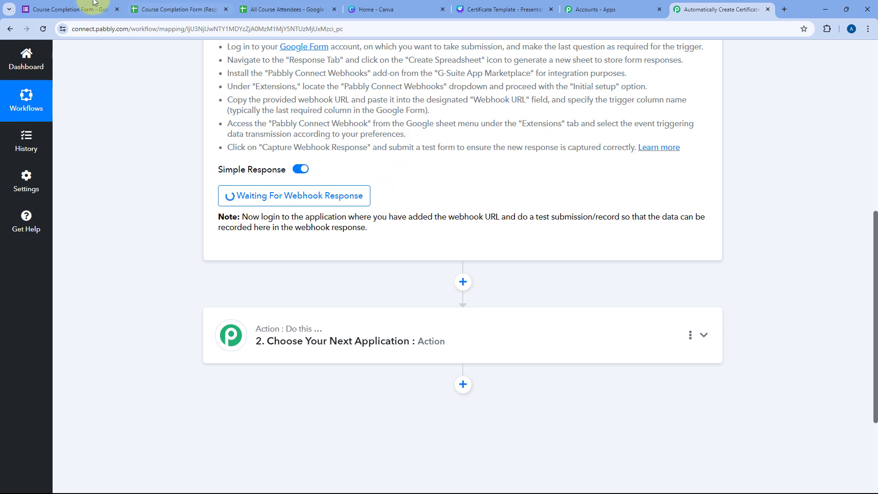
left_click(59, 9)
left_click(362, 103)
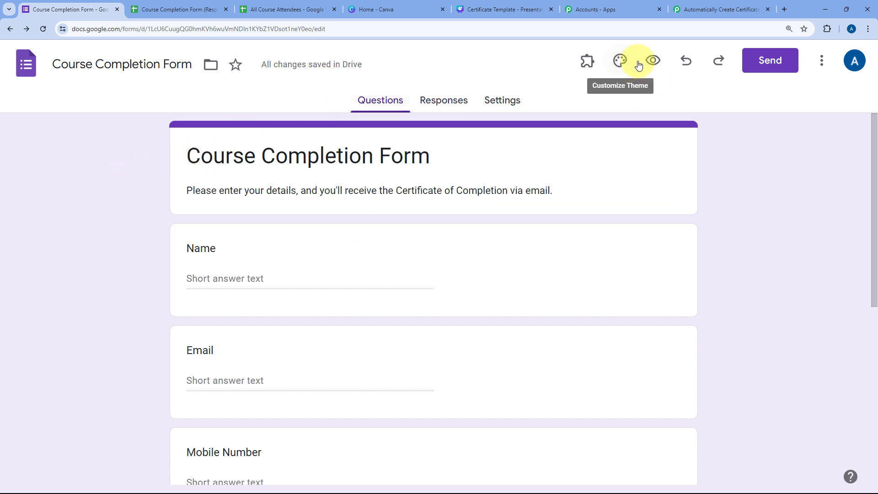
Step: In the form preview, enter the respondent's name and email address
left_click(654, 61)
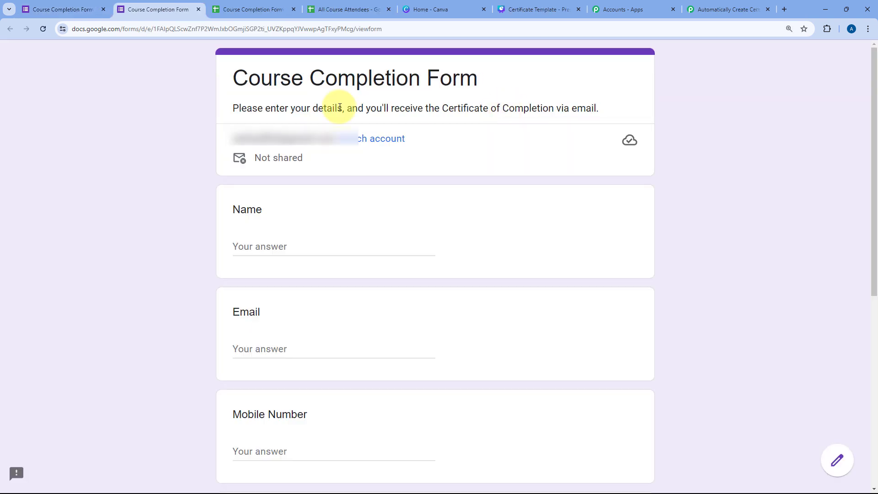
scroll(167, 157, "down", 4)
scroll(167, 157, "up", 1)
left_click(284, 112)
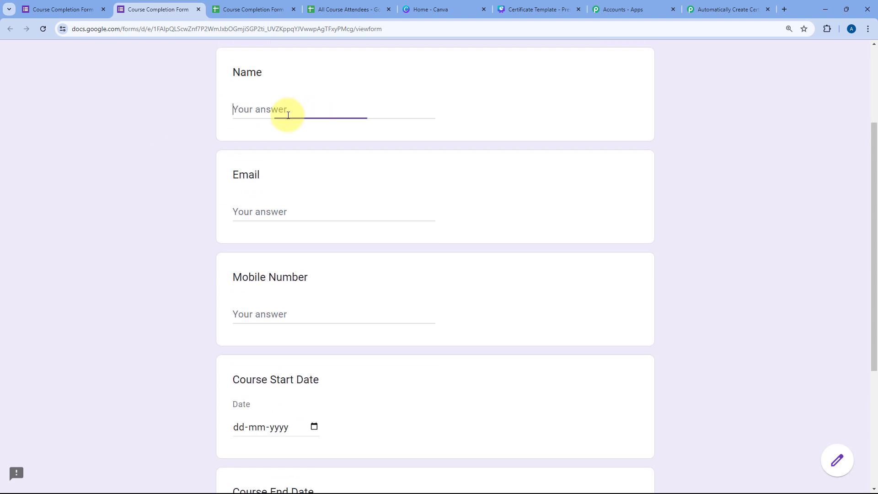
type("Demo")
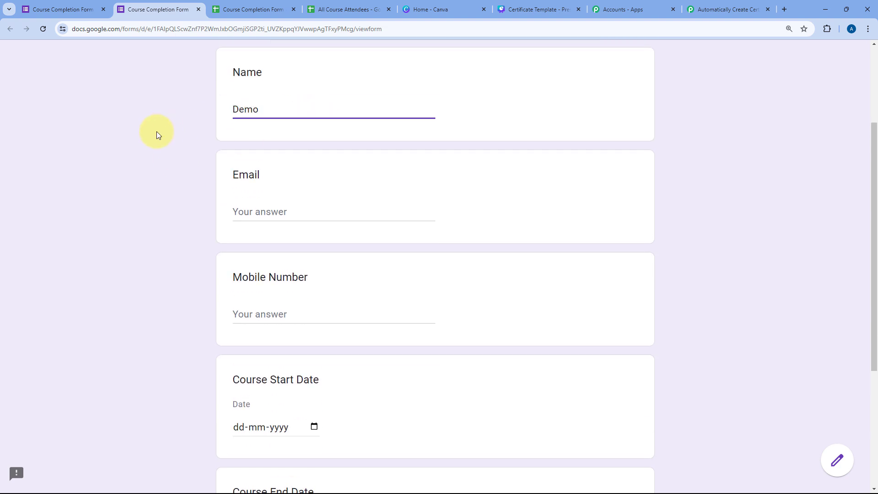
type(" User")
key("Tab")
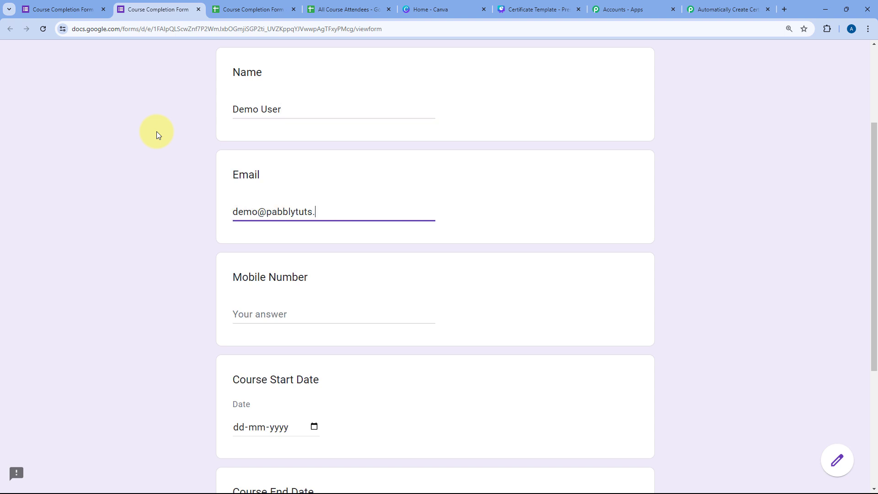
key("Tab")
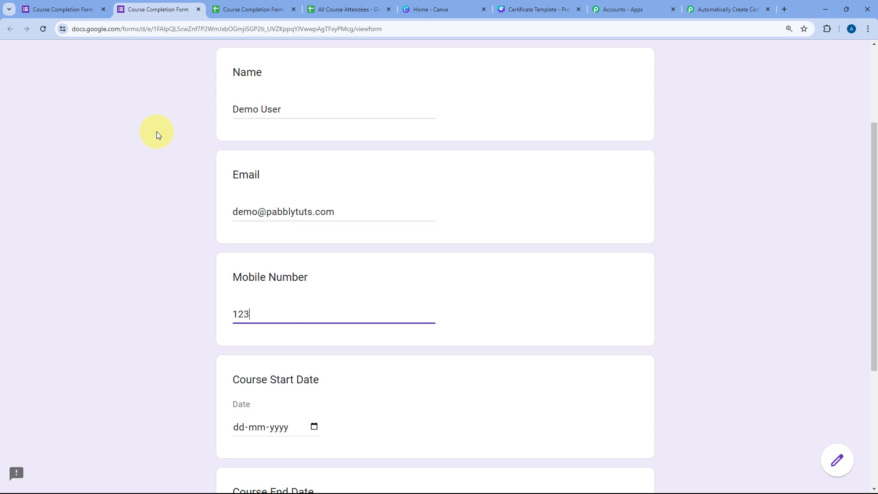
Step: Set Course Start Date to 1 July 2024 and Course End Date to 15 July 2024
scroll(207, 415, "down", 2)
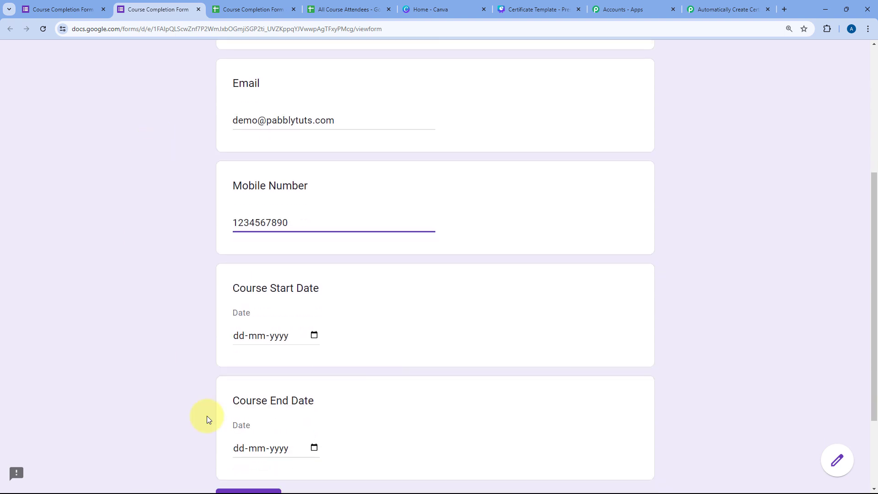
left_click(245, 336)
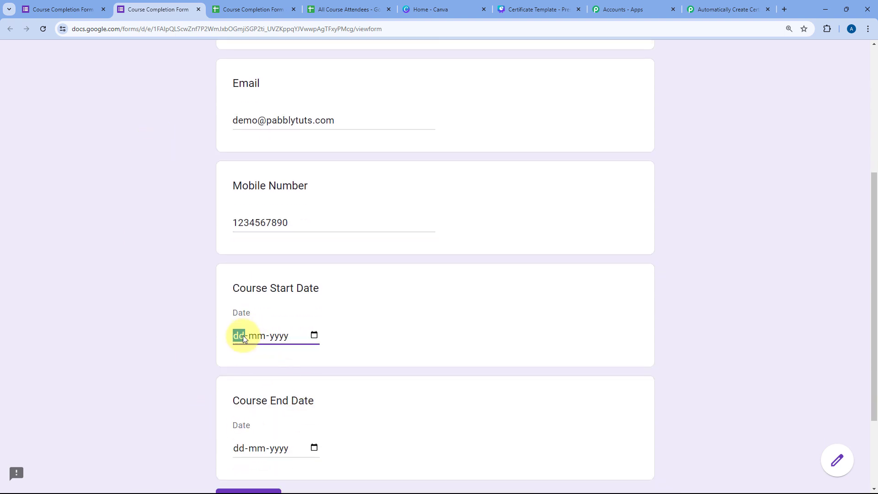
left_click(314, 335)
left_click(250, 195)
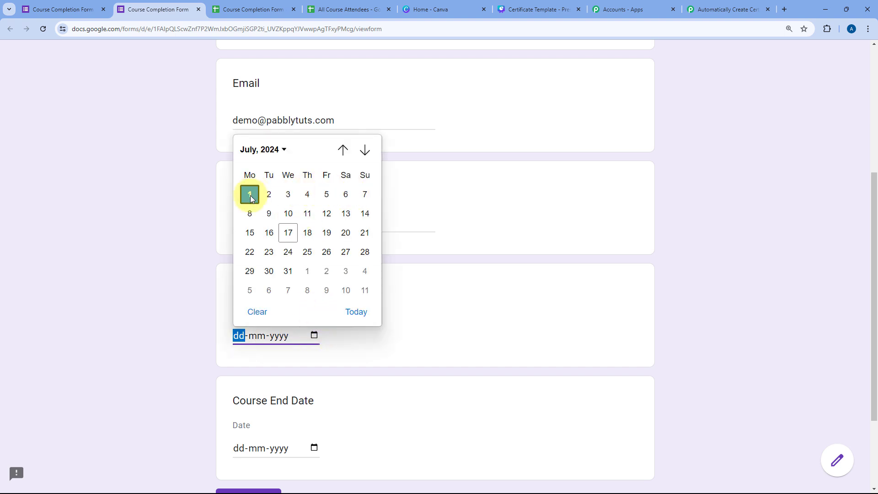
scroll(284, 357, "down", 1)
left_click(314, 402)
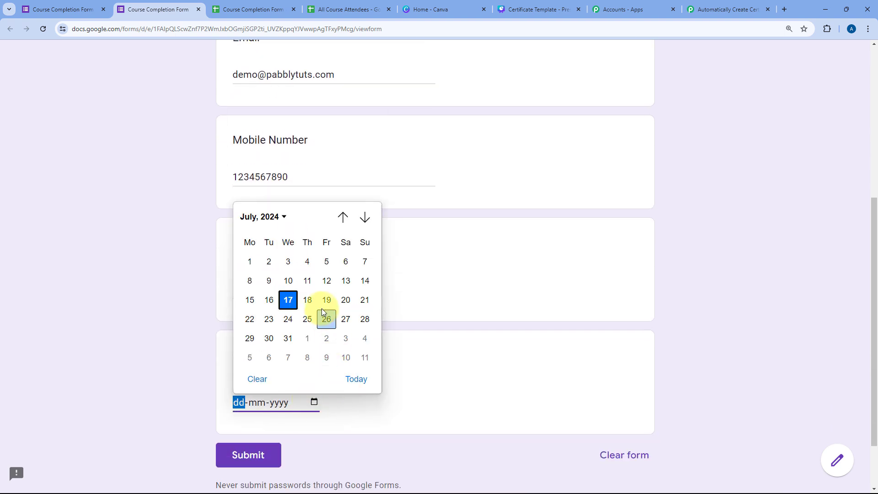
left_click(251, 301)
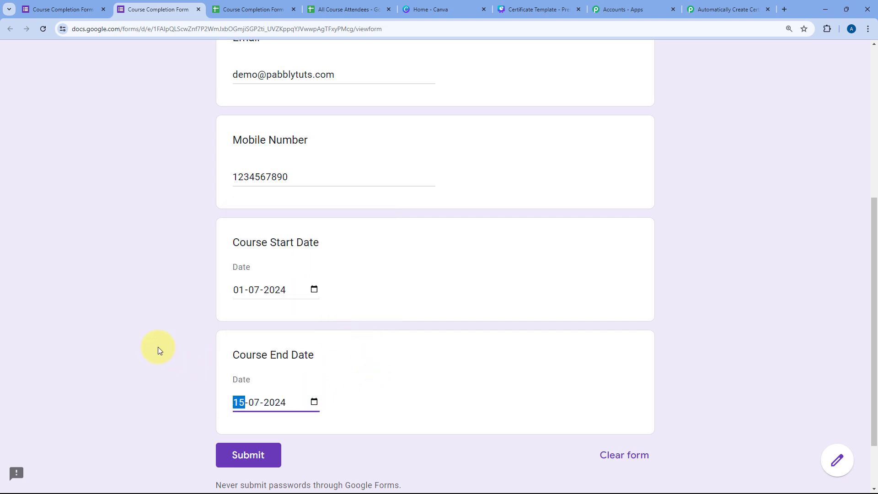
left_click(174, 345)
Step: Submit the response and switch to the responses spreadsheet
scroll(188, 110, "up", 2)
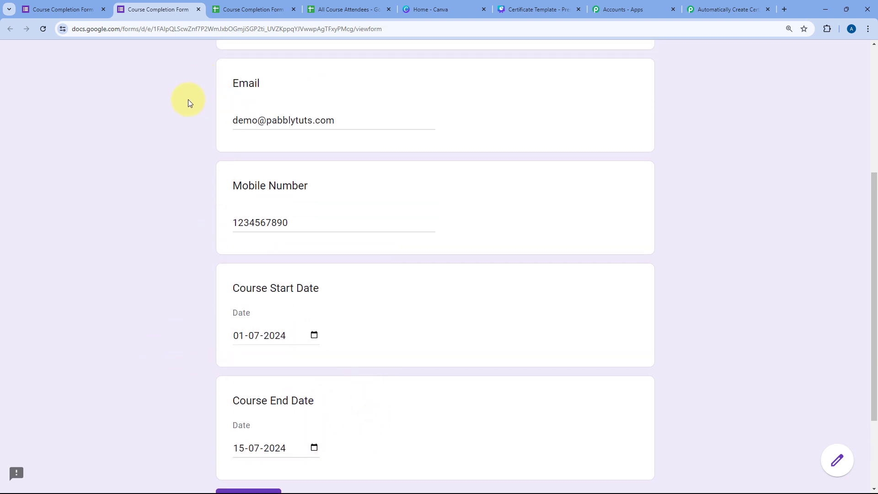
scroll(188, 112, "up", 1)
scroll(189, 135, "down", 4)
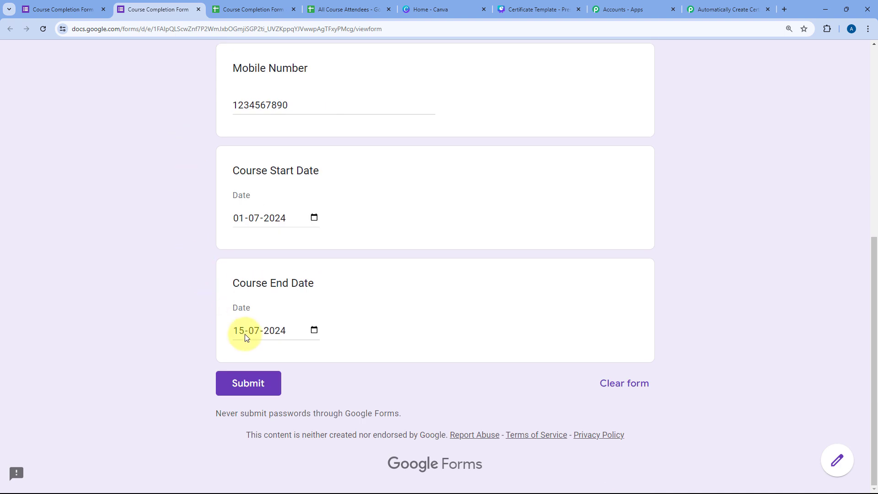
left_click(256, 382)
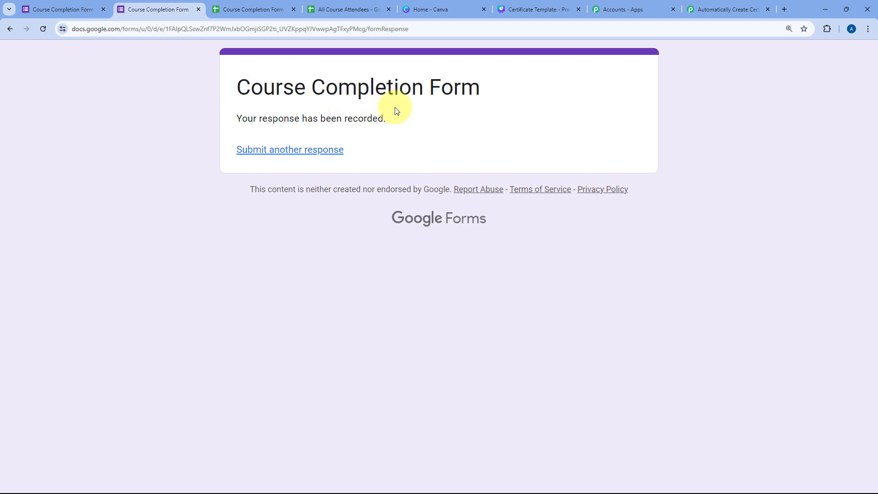
left_click(227, 8)
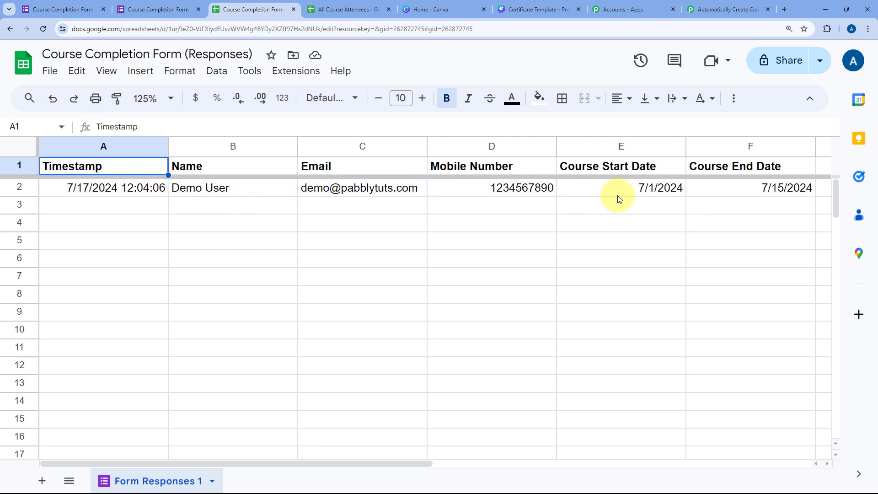
Step: Review row 2's name, email, mobile number, course dates and timestamp, then return to Pabbly Connect
left_click(231, 187)
left_click(340, 188)
left_click(485, 189)
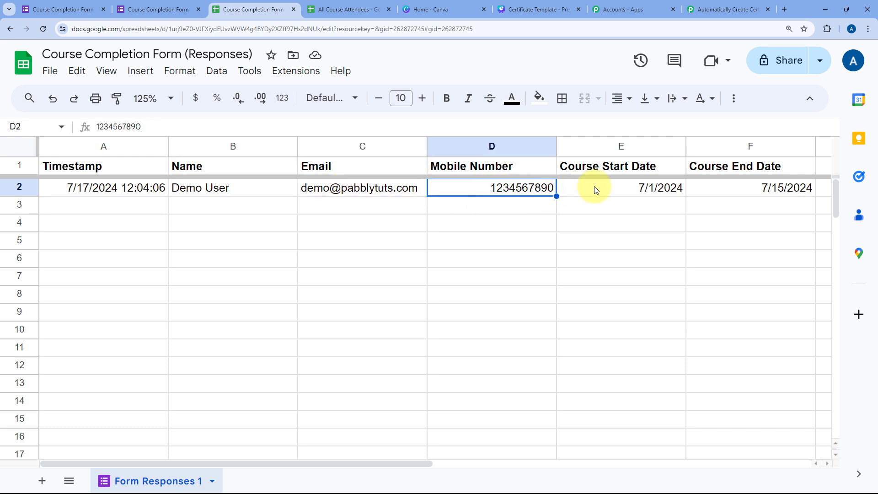
left_click(596, 190)
left_click(746, 188)
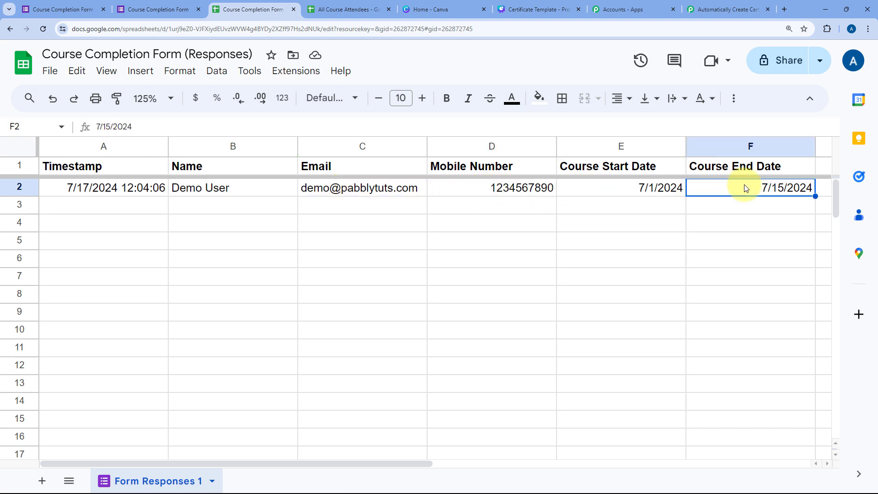
left_click(157, 188)
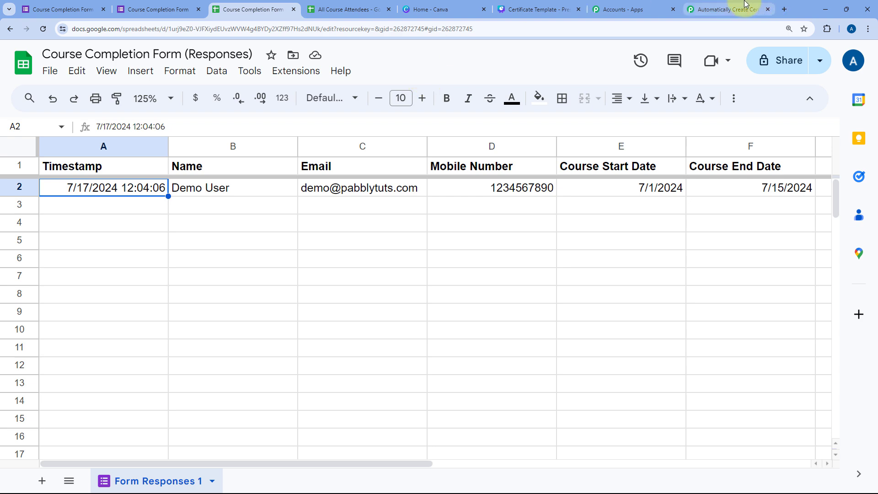
left_click(732, 9)
Step: Compare the captured TriggerColumn F and Timestamp values with cell A2 of the responses sheet
scroll(155, 194, "down", 2)
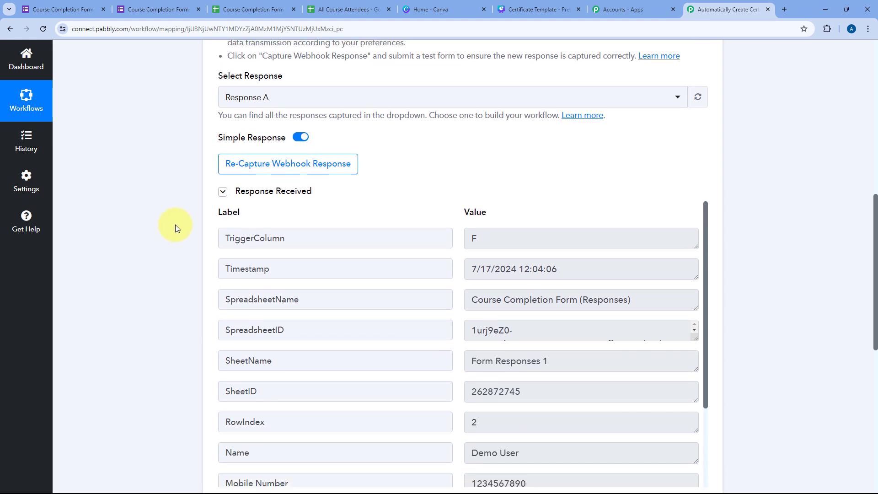
scroll(432, 183, "down", 2)
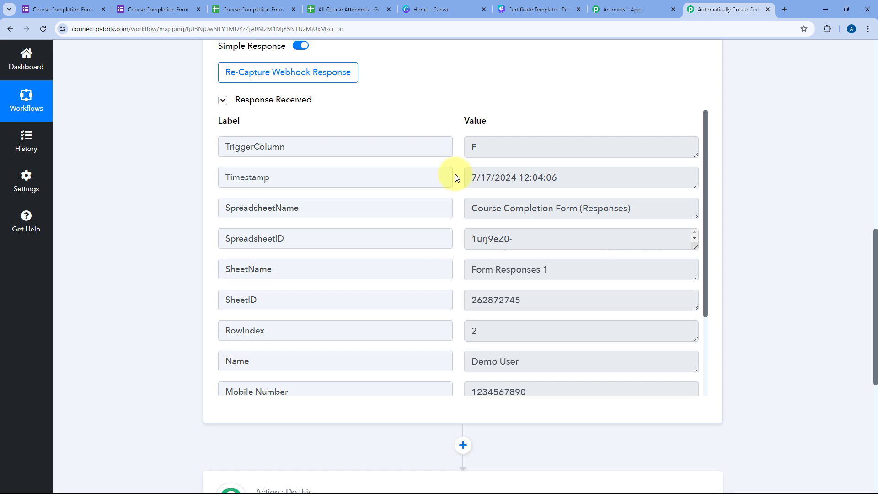
left_click_drag(492, 143, 450, 143)
left_click(457, 146)
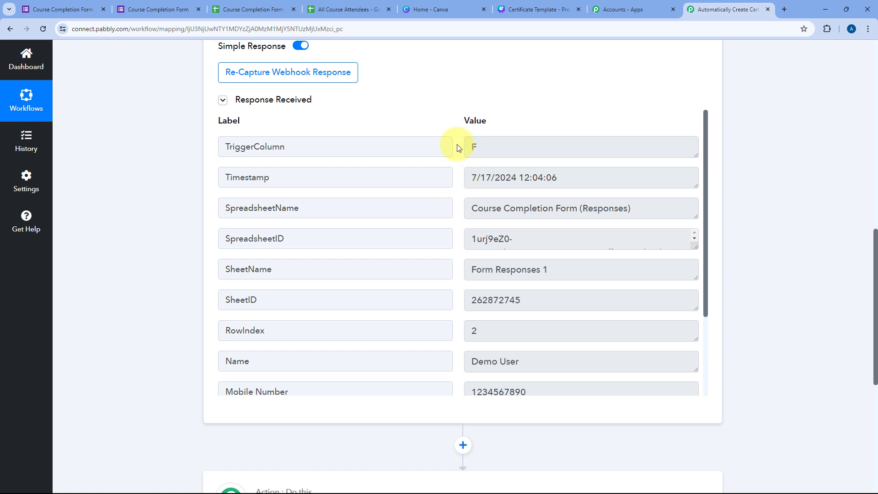
left_click_drag(465, 174, 584, 176)
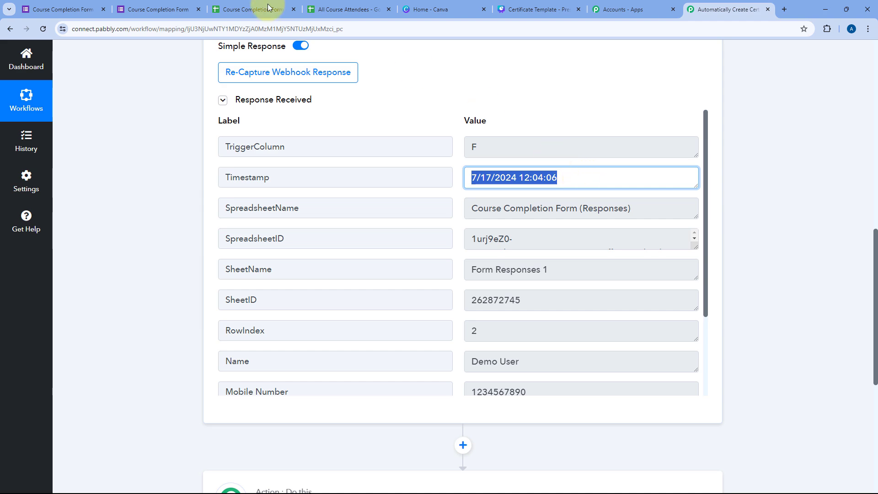
left_click(226, 9)
left_click(153, 186)
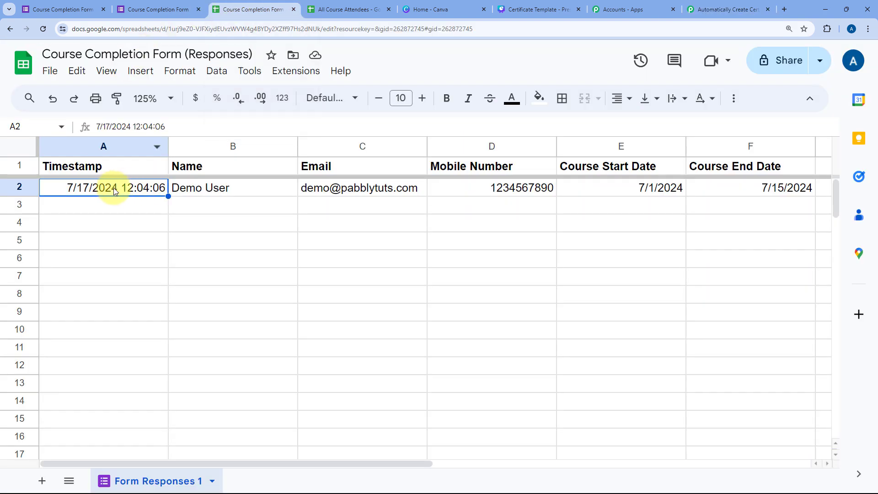
left_click(707, 10)
Step: Check the captured RowIndex 2, name, mobile number, email and course start and end dates
scroll(440, 248, "down", 3)
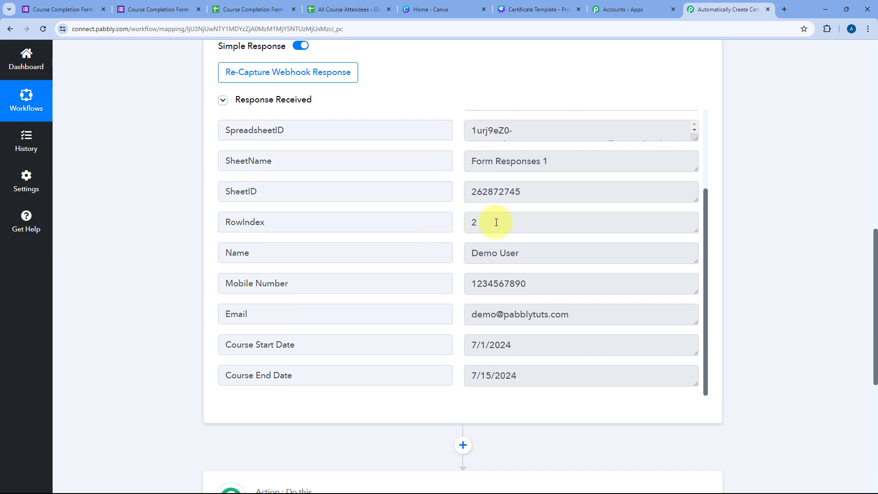
left_click_drag(497, 223, 445, 222)
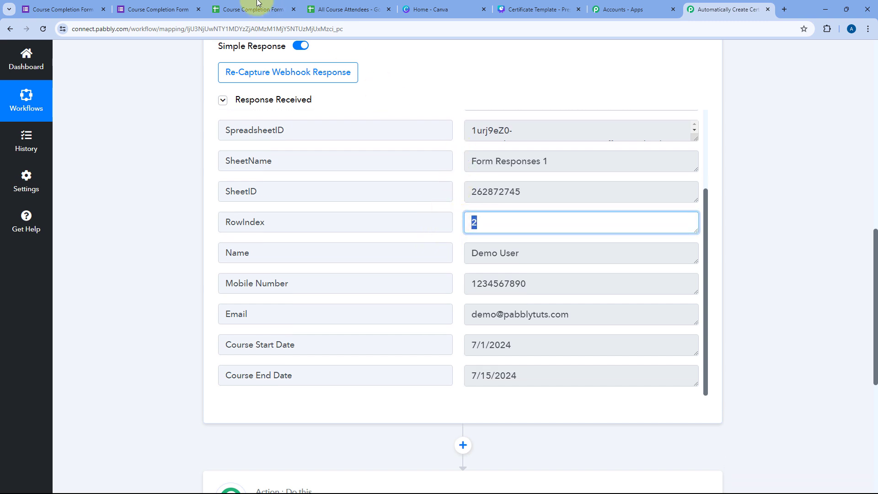
left_click(455, 233)
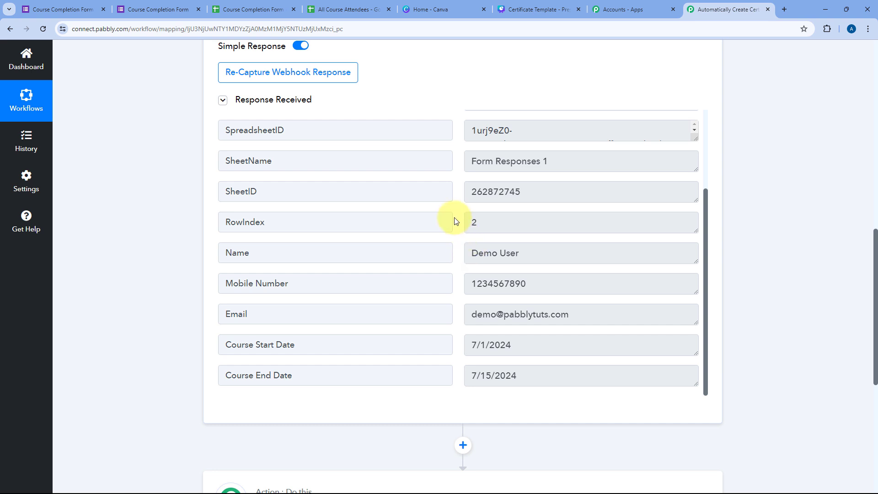
left_click_drag(567, 255, 460, 254)
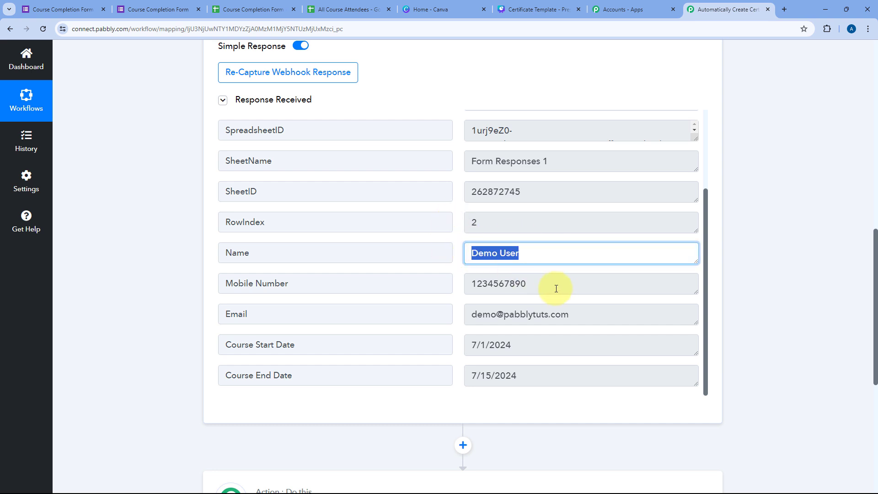
left_click_drag(554, 288, 476, 285)
left_click(569, 318)
left_click_drag(570, 318, 481, 324)
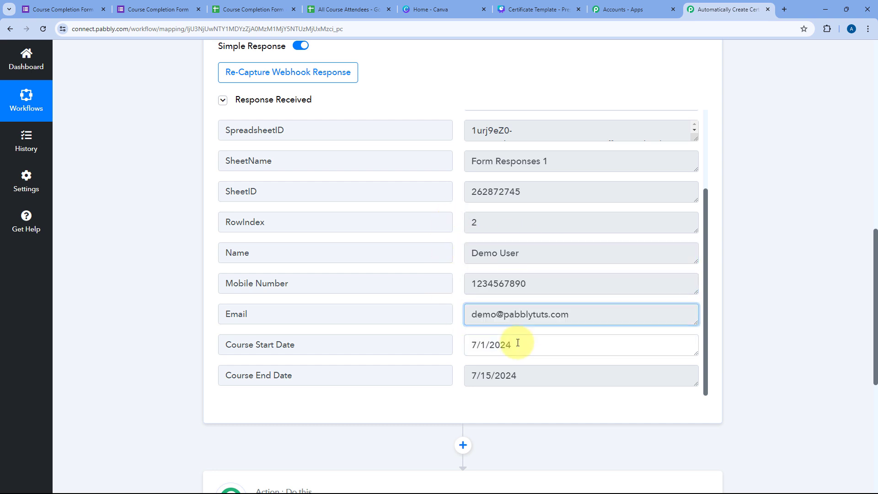
left_click_drag(544, 345, 465, 373)
left_click(486, 345)
left_click(492, 372)
left_click(459, 332)
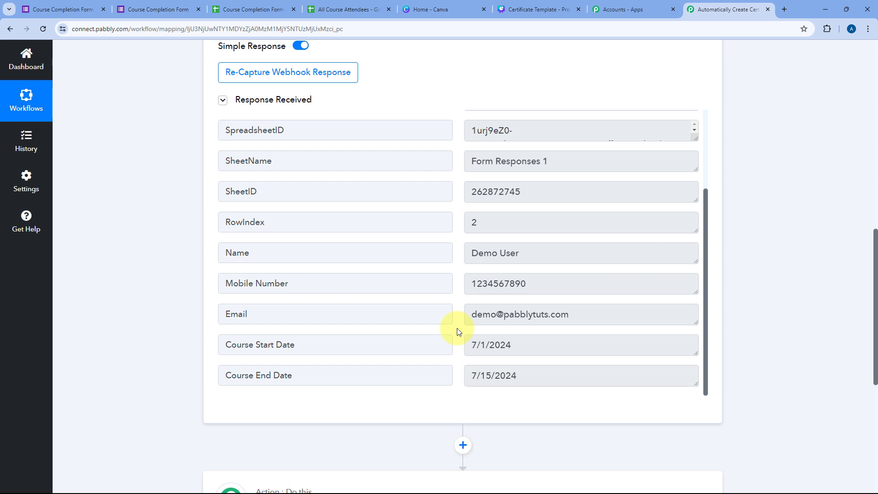
scroll(462, 153, "up", 4)
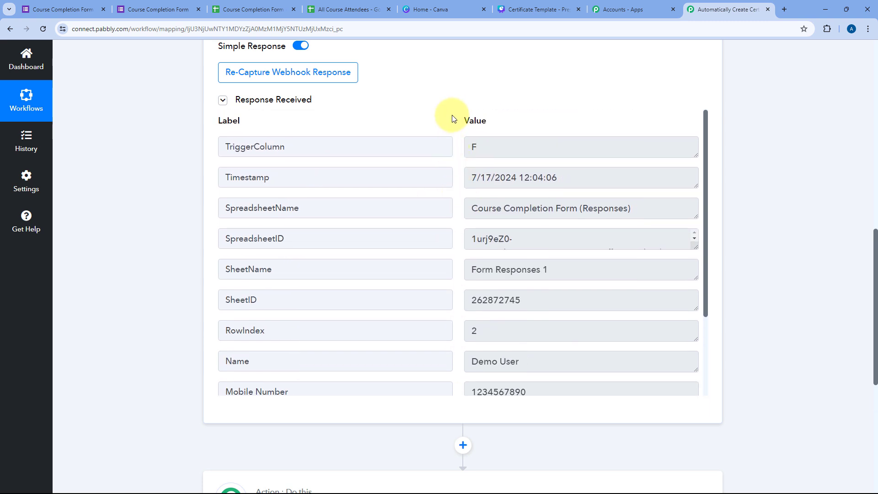
Step: Glance at the form editor and Pabbly workflow, then bring up the All Course Attendees spreadsheet
left_click(27, 10)
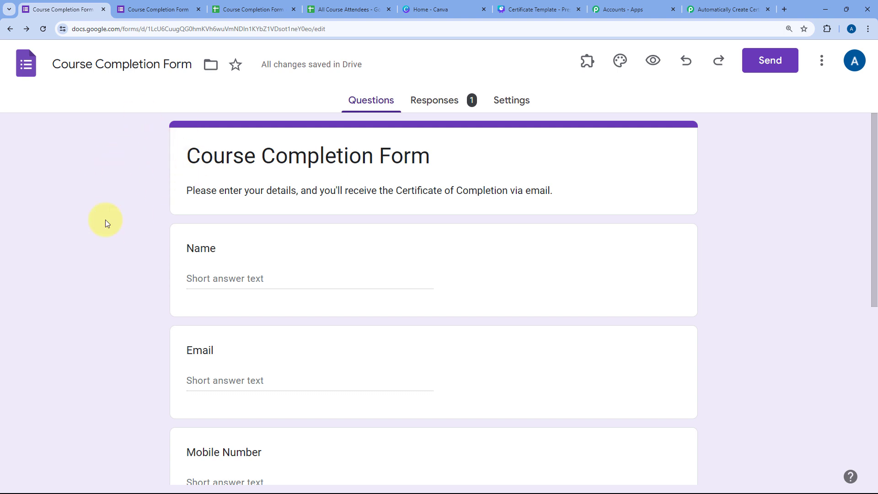
left_click(711, 9)
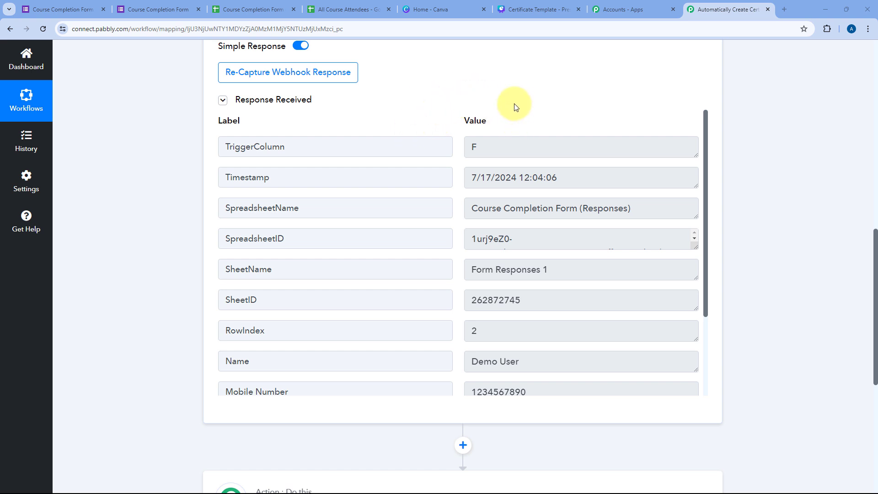
scroll(458, 183, "down", 2)
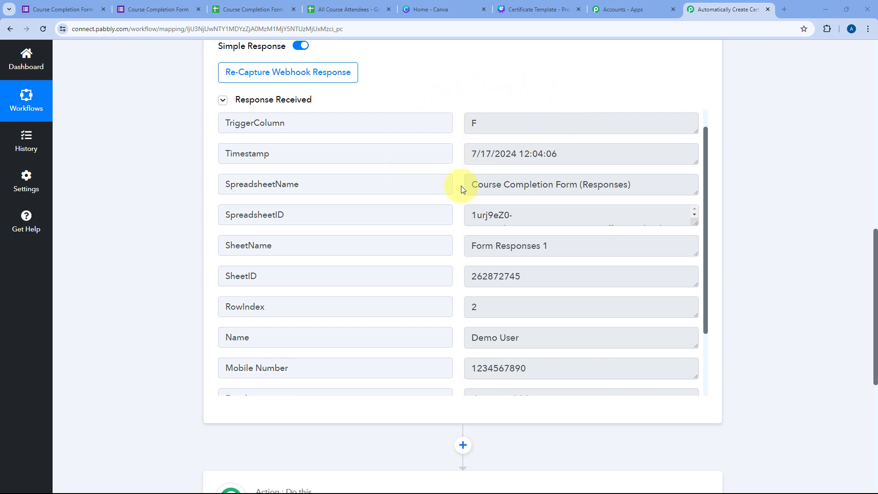
scroll(459, 190, "down", 1)
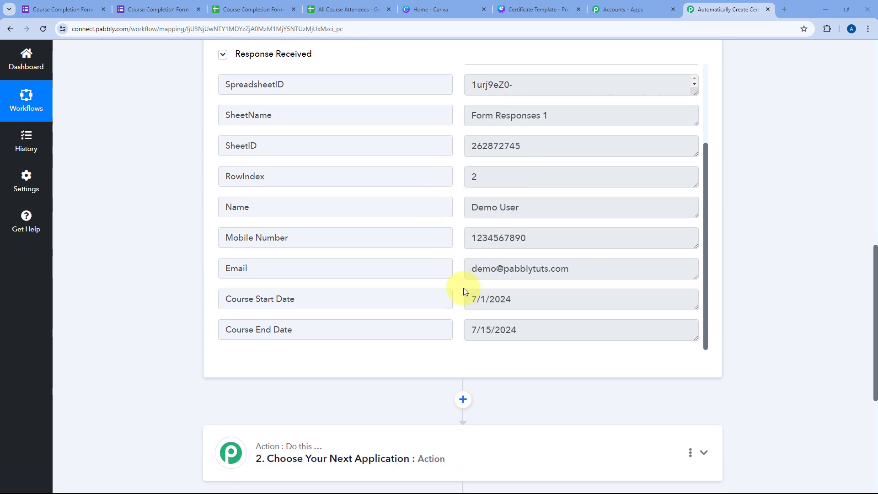
left_click(356, 6)
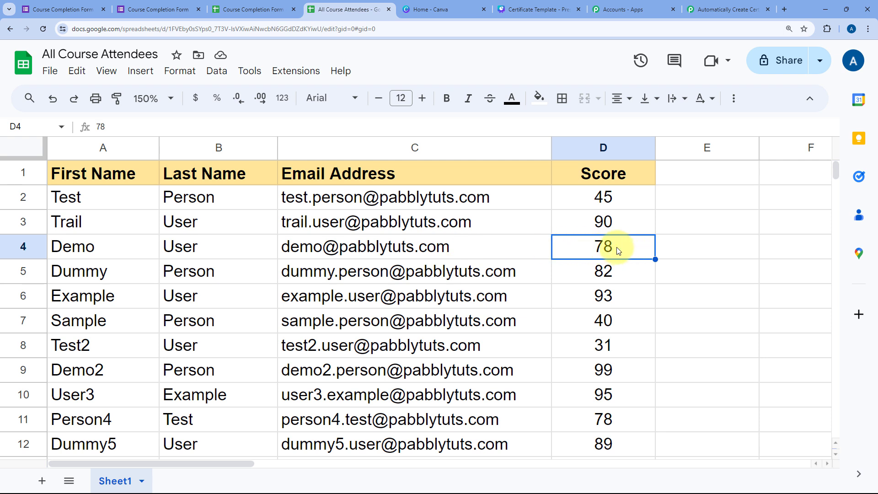
Step: Look over the Canva template and the attendee email in cell C4, then return to Pabbly
left_click(539, 9)
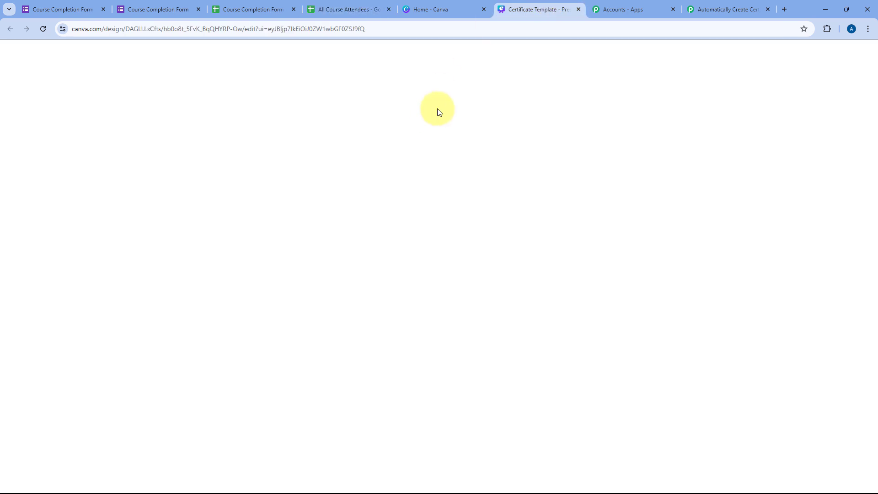
left_click(366, 10)
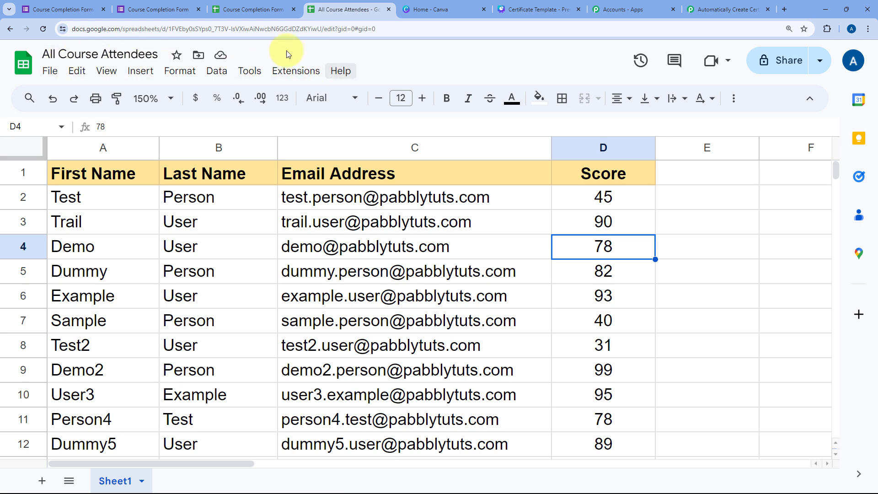
mouse_move(352, 221)
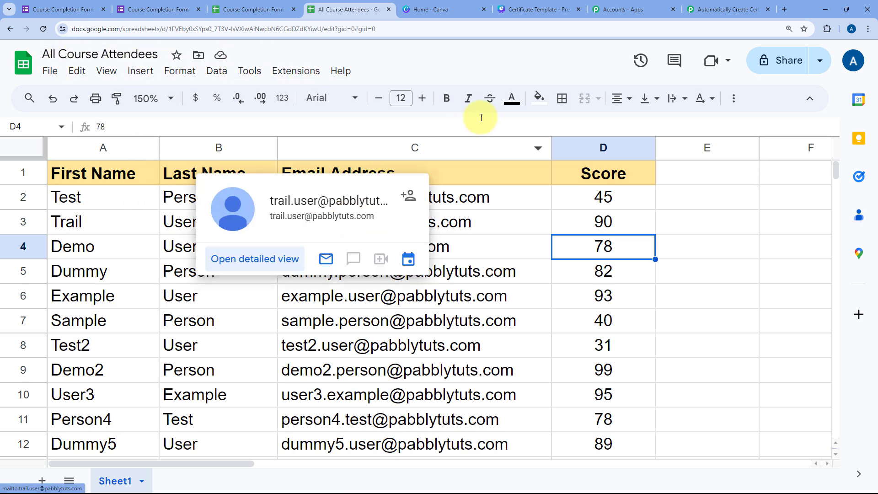
left_click(501, 251)
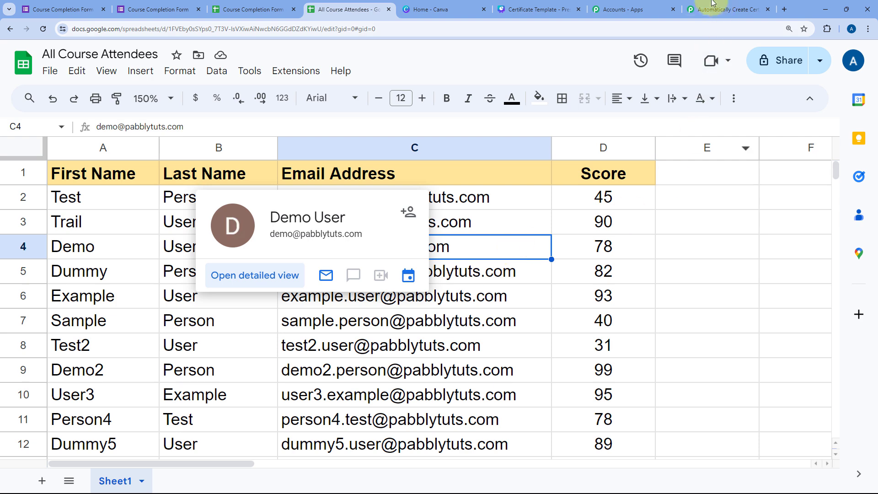
left_click(728, 9)
scroll(417, 193, "down", 5)
Step: Set the action step's app to Google Sheets with the Lookup Spreadsheet Rows V2 event
left_click(417, 193)
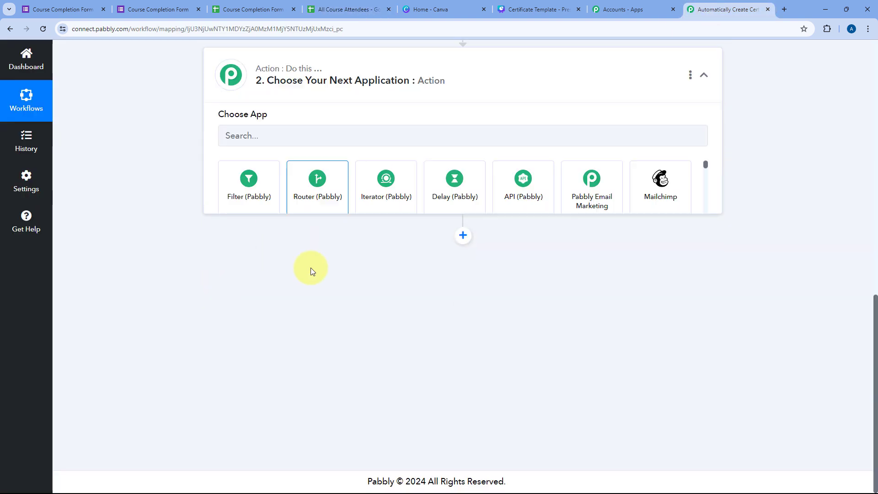
scroll(263, 249, "up", 2)
left_click(253, 238)
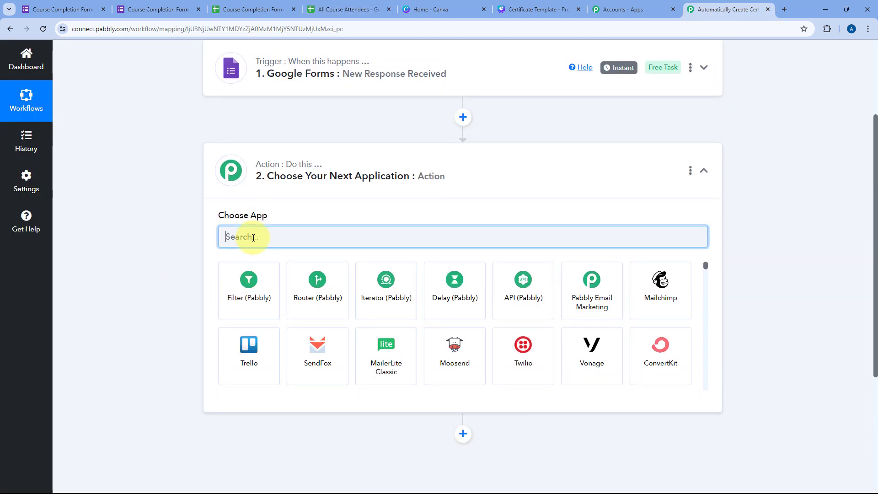
type("Google Shee")
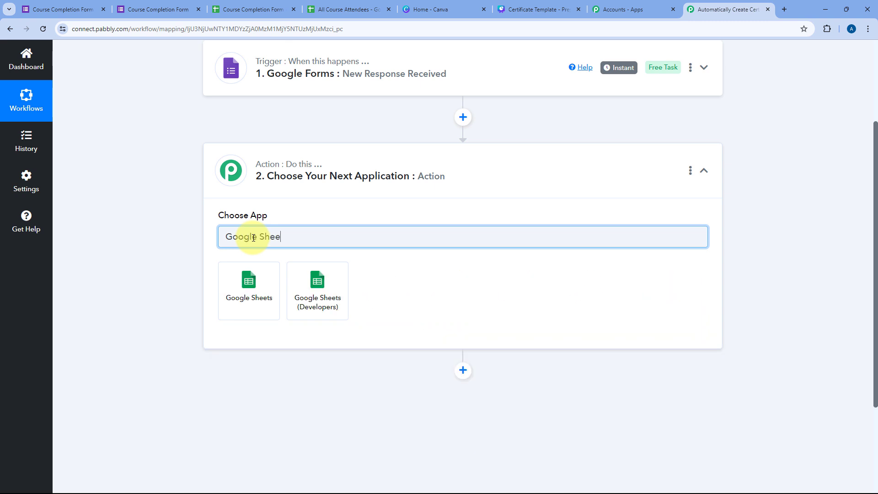
type("ts")
left_click(247, 281)
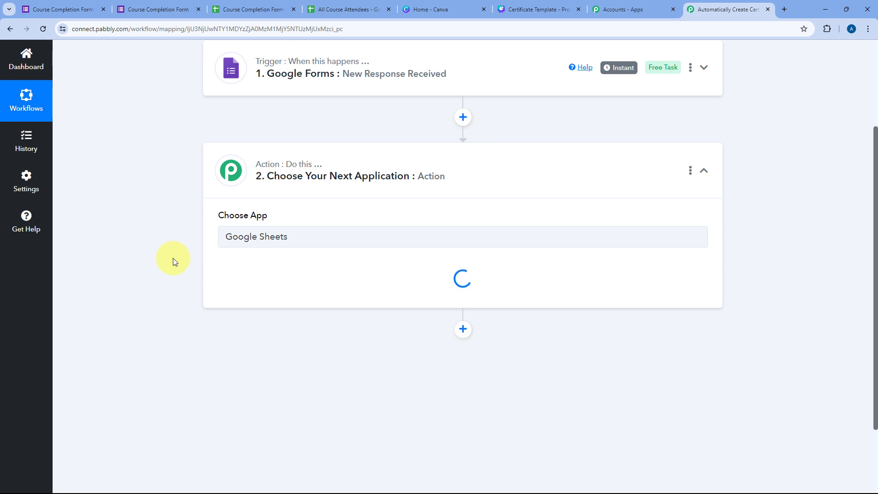
left_click(298, 197)
scroll(171, 231, "down", 1)
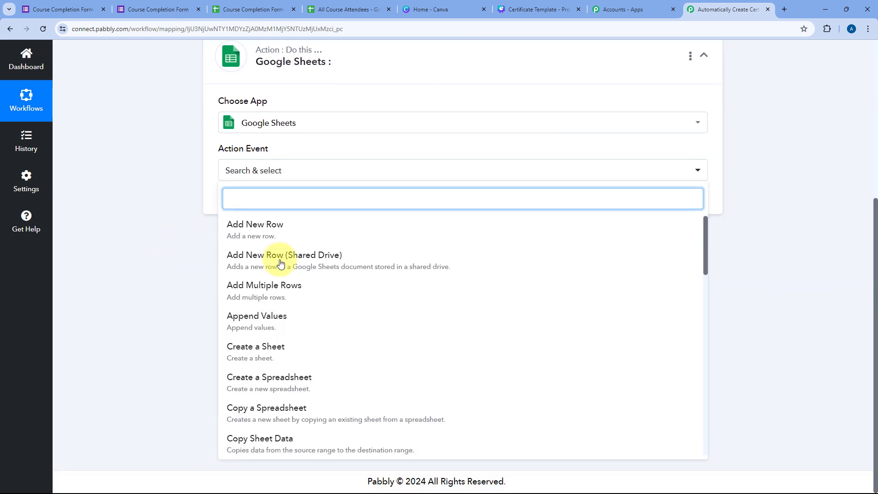
scroll(283, 275, "down", 5)
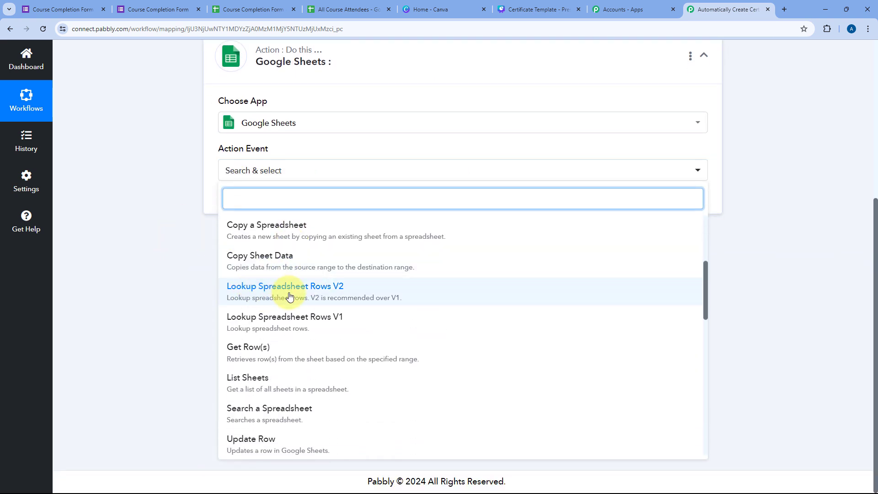
left_click(321, 295)
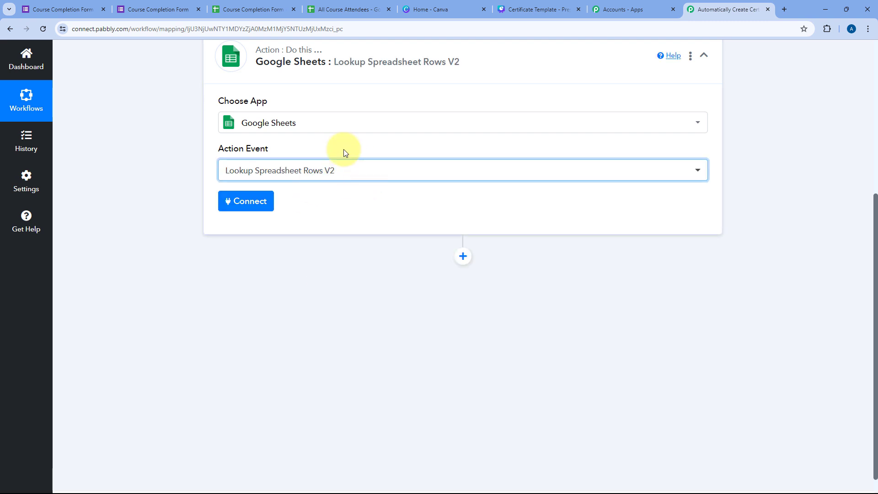
Step: Add a new Google Sheets connection by signing in with Google and choosing the account
left_click(250, 204)
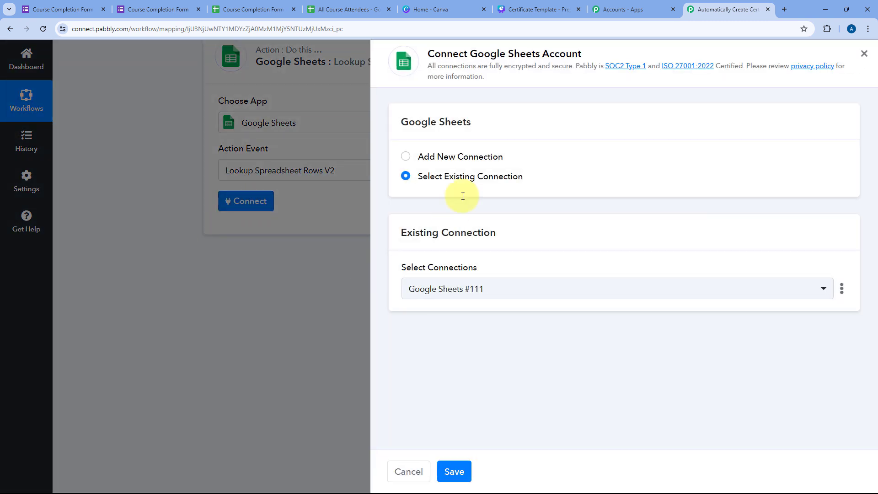
left_click(405, 157)
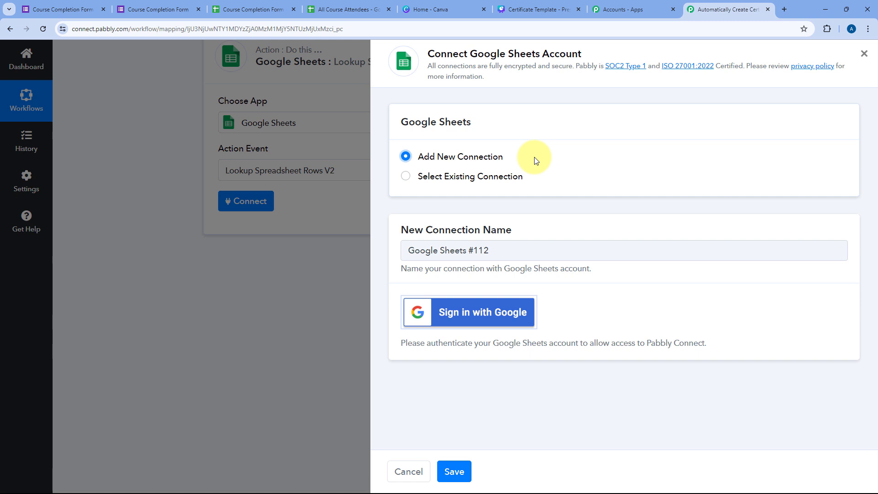
left_click(461, 314)
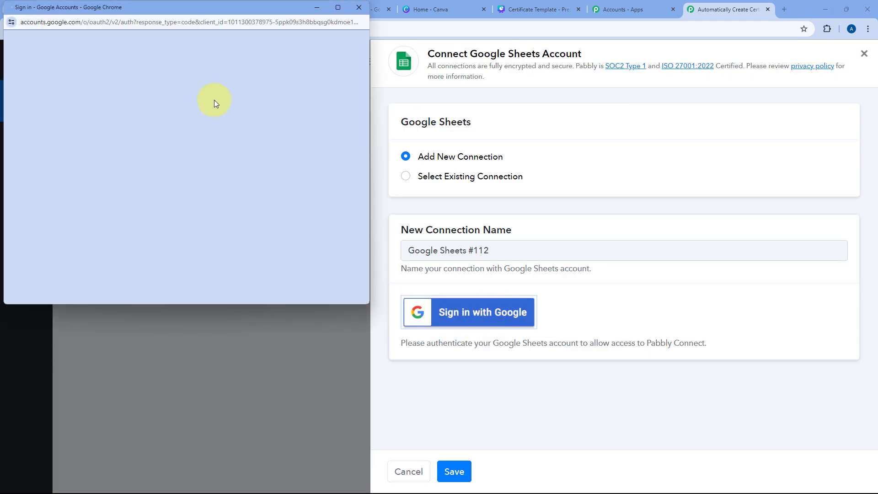
left_click(247, 105)
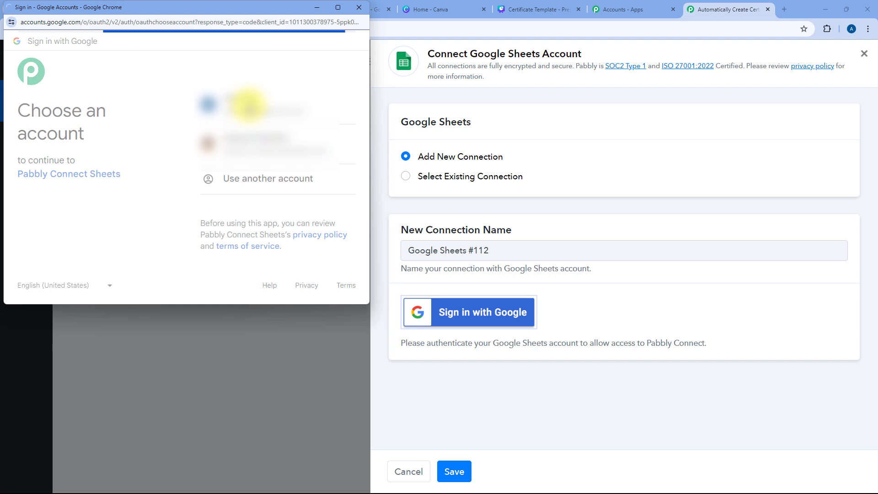
scroll(250, 183, "down", 3)
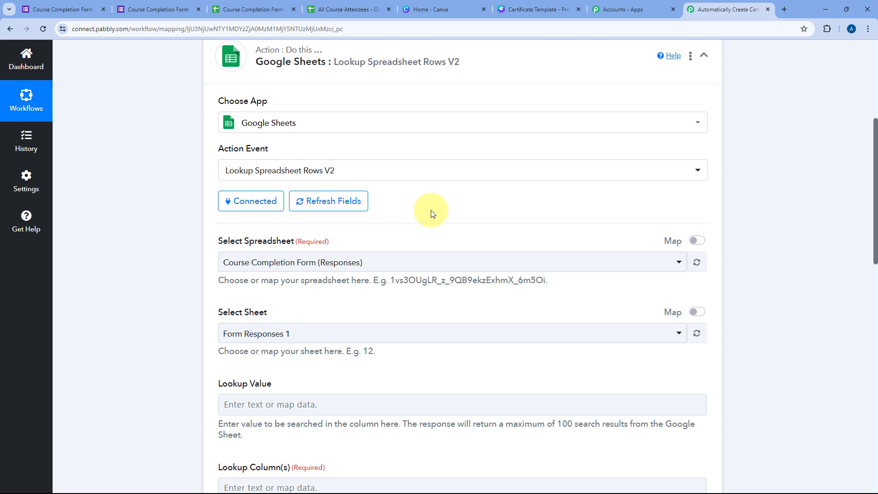
Step: Choose All Course Attendees as the spreadsheet to search
scroll(432, 214, "down", 2)
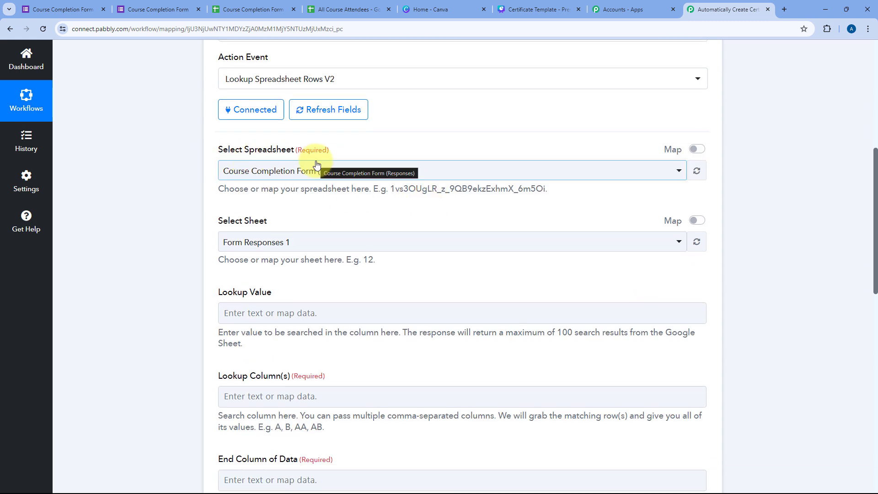
left_click(402, 173)
scroll(387, 171, "down", 1)
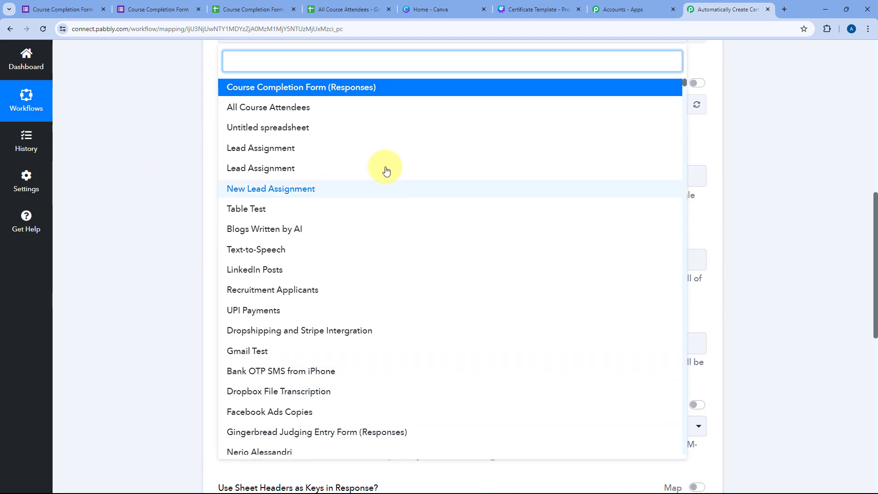
scroll(386, 170, "down", 2)
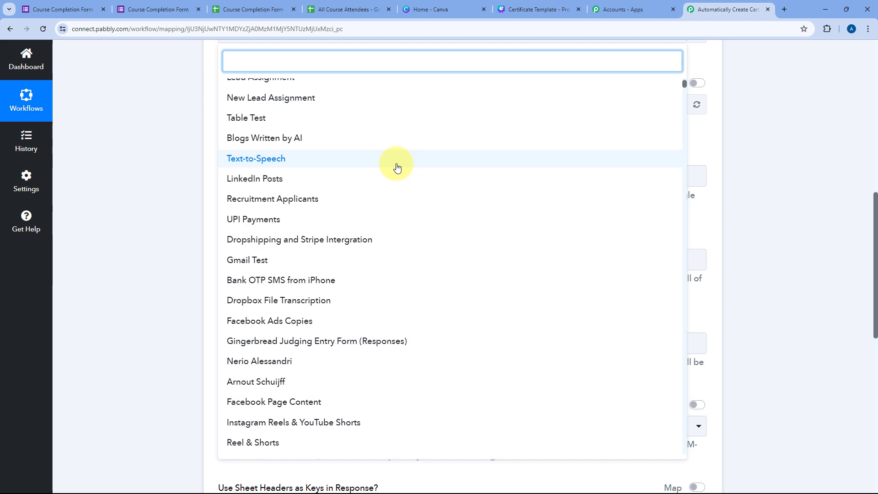
scroll(397, 174, "up", 5)
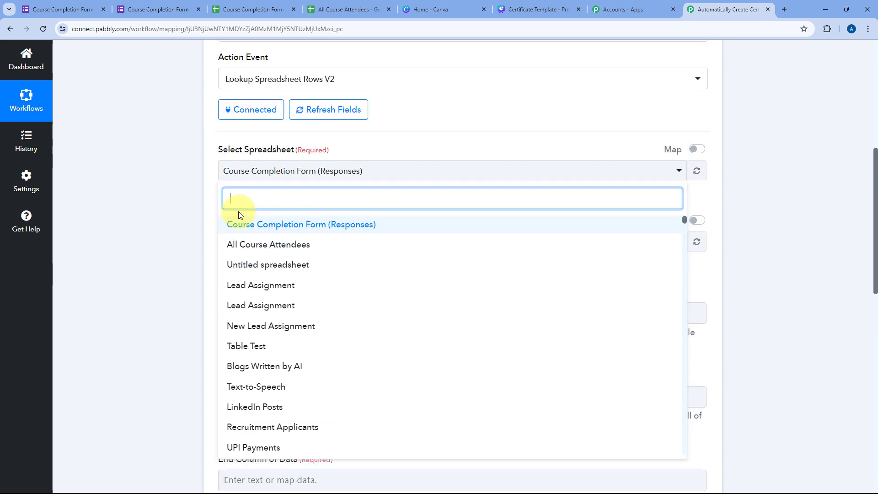
left_click(332, 11)
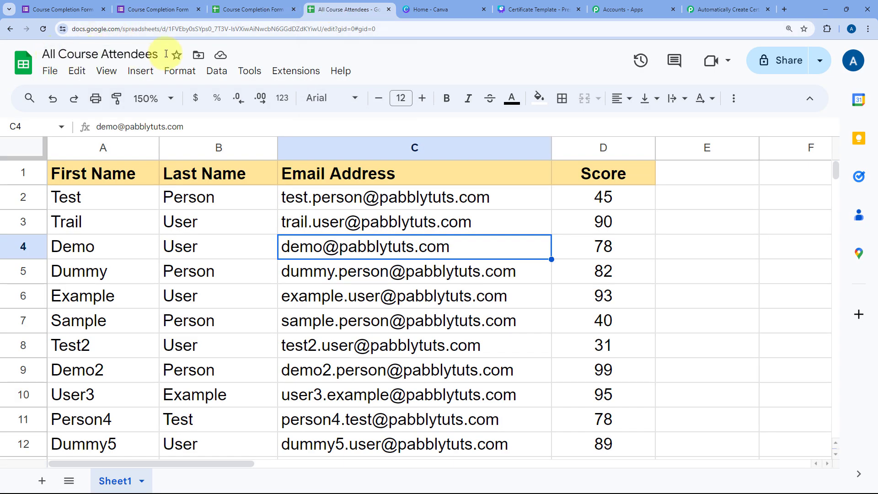
left_click(689, 5)
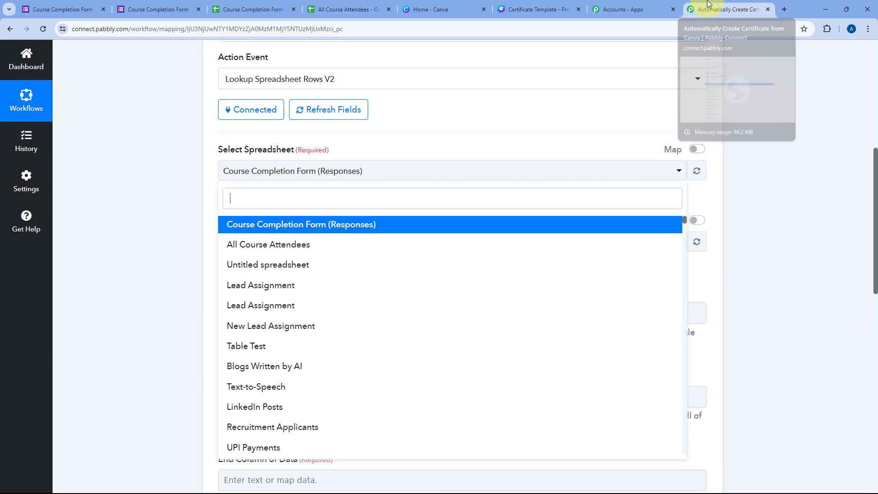
left_click(288, 243)
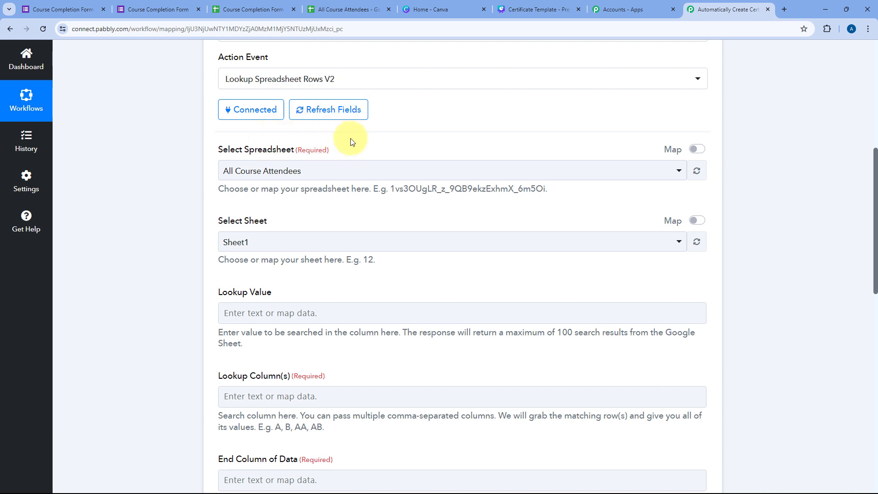
Step: Choose Sheet1 as the sheet to search, rechecking the spreadsheet tab
scroll(350, 142, "down", 2)
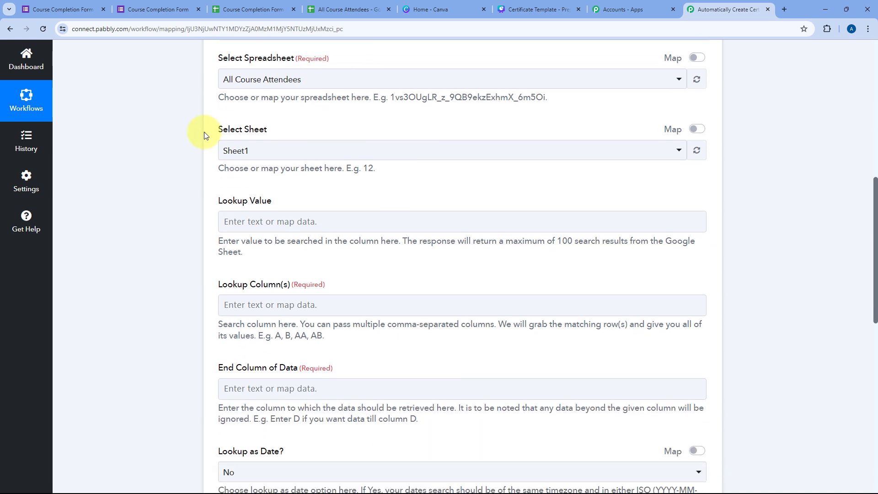
left_click(291, 150)
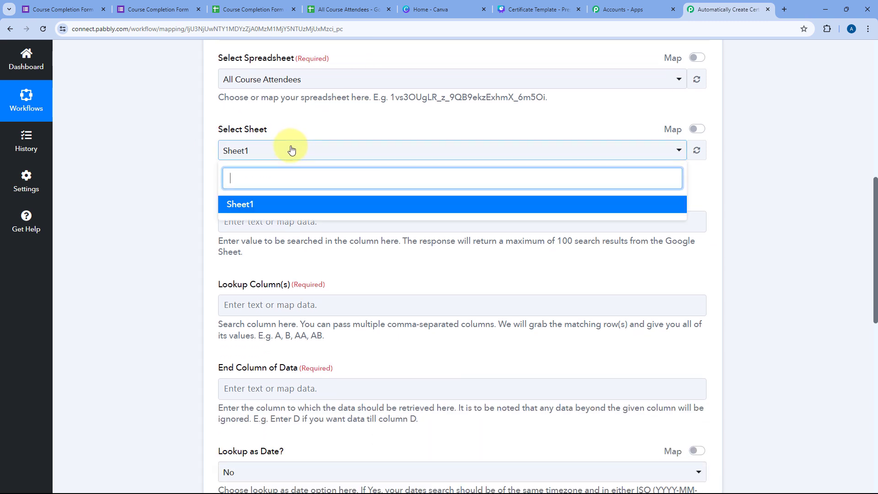
left_click(245, 205)
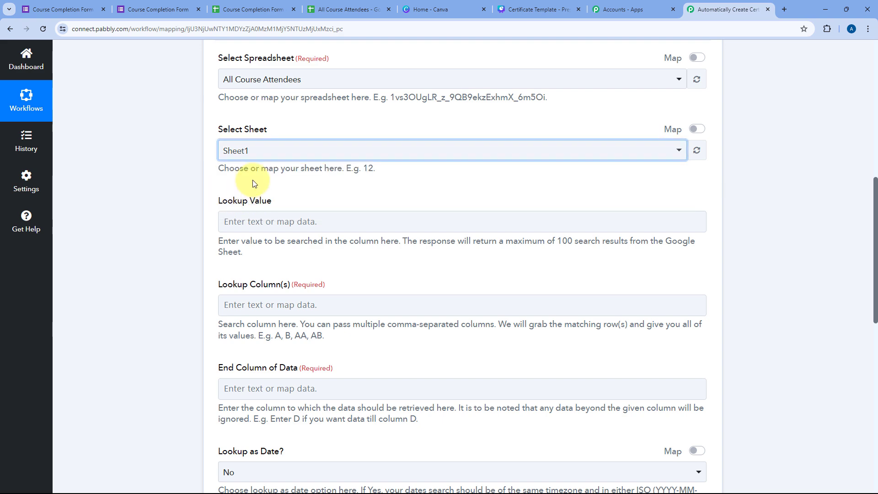
left_click(343, 10)
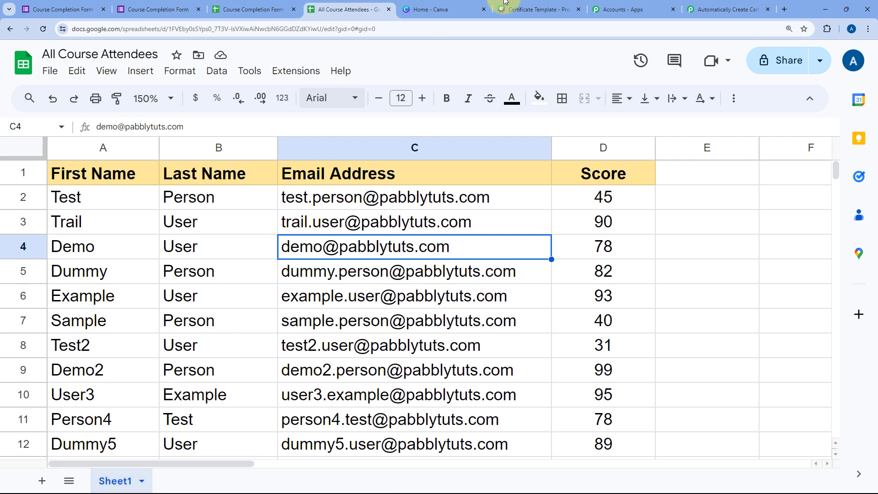
left_click(725, 4)
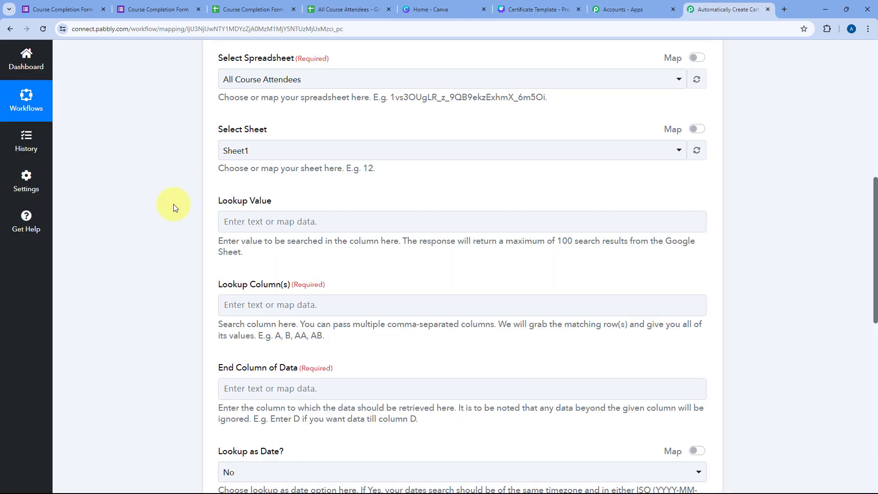
scroll(174, 204, "down", 1)
Step: Review All Course Attendees (first name in A4) and the form, leaving Lookup Value blank for now
left_click(265, 179)
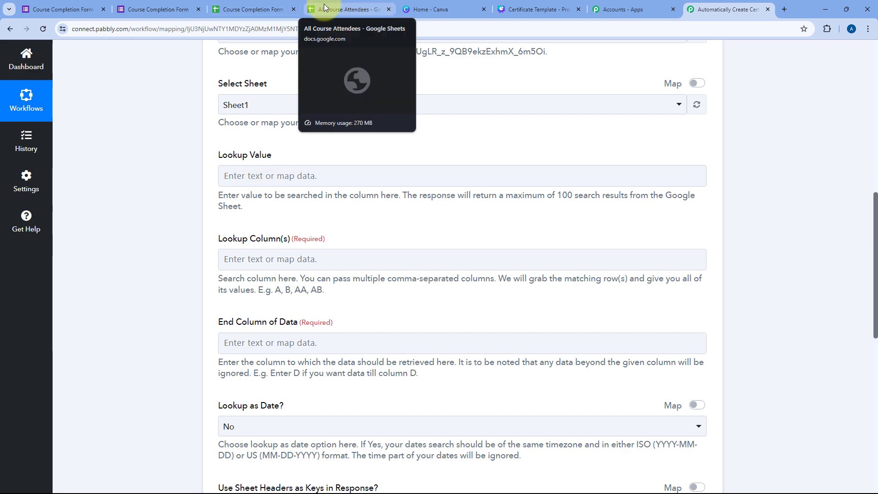
left_click(341, 10)
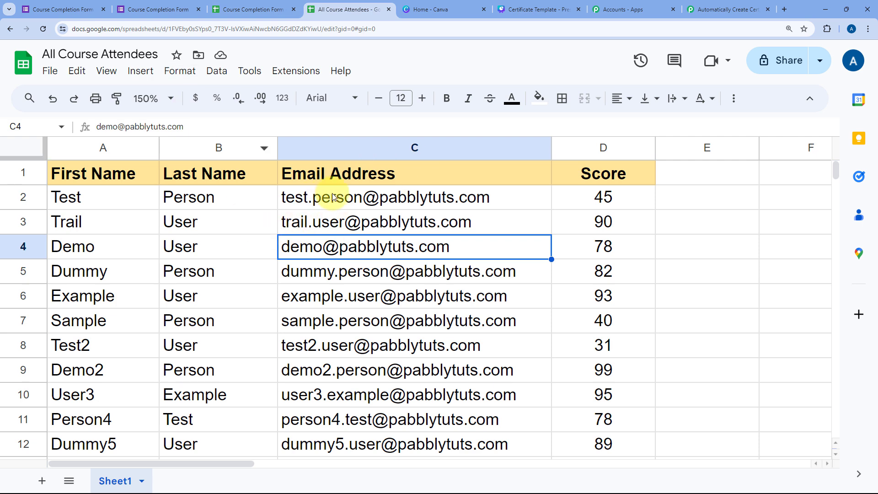
mouse_move(444, 198)
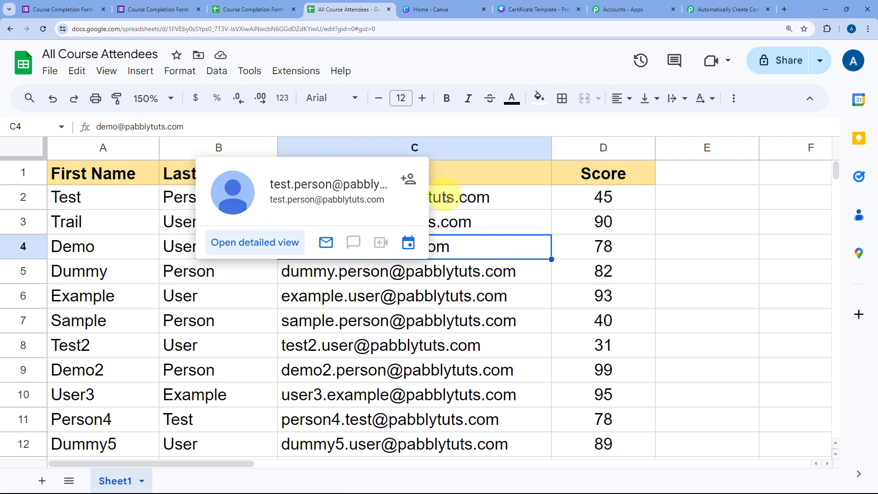
left_click(142, 257)
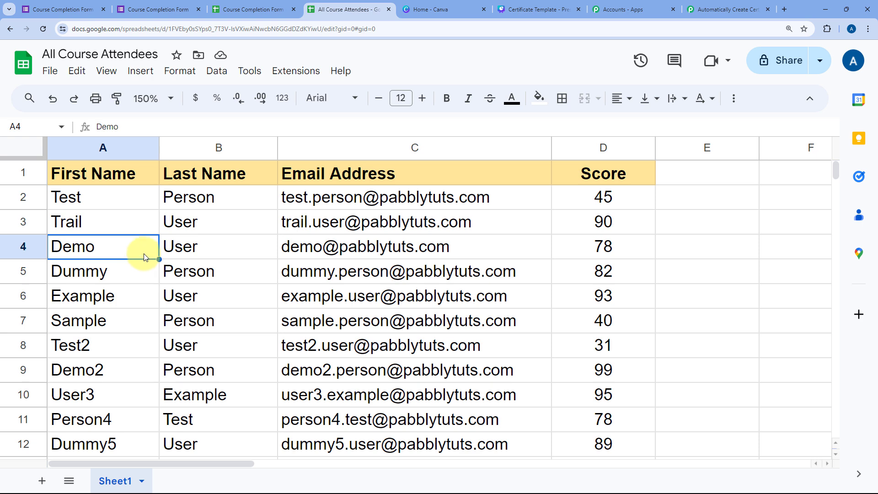
left_click(90, 4)
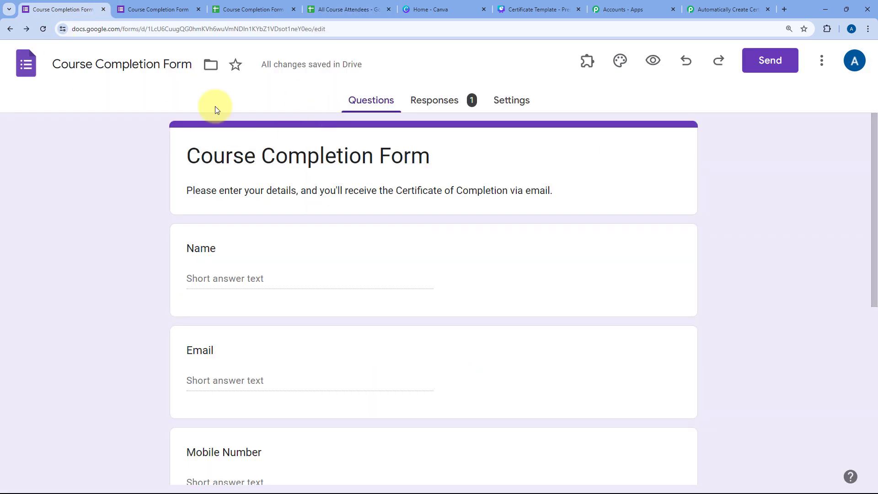
left_click(358, 5)
left_click(69, 222)
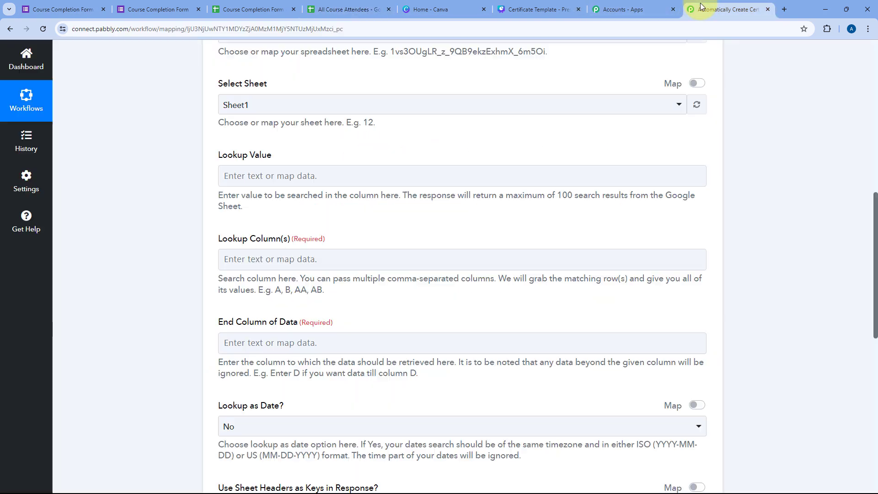
left_click(725, 9)
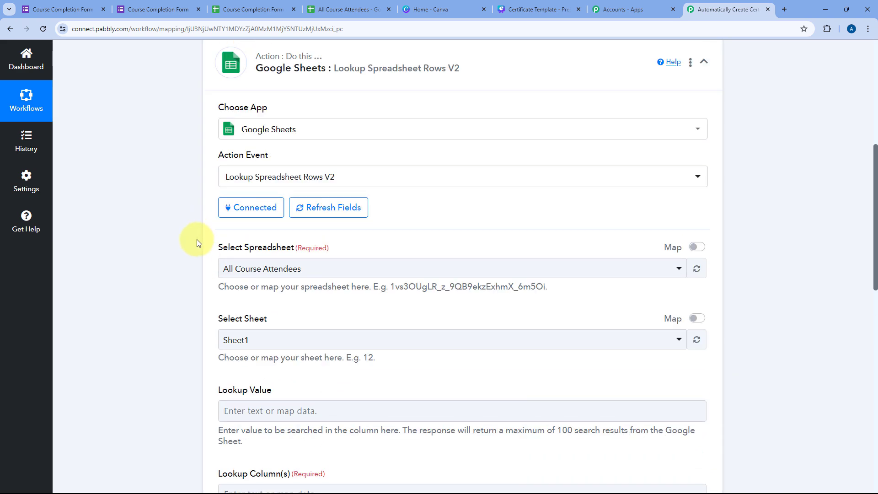
Step: Expand the Google Forms trigger to view the captured Email answer
scroll(197, 240, "up", 5)
left_click(358, 143)
scroll(150, 248, "down", 7)
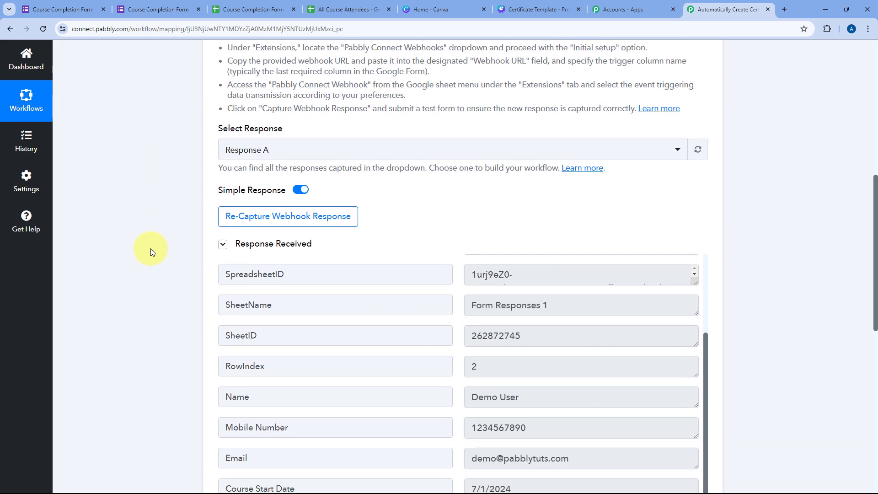
scroll(150, 248, "down", 5)
mouse_move(589, 209)
left_mouse_down()
mouse_move(459, 213)
mouse_move(577, 209)
left_mouse_up()
left_click(458, 207)
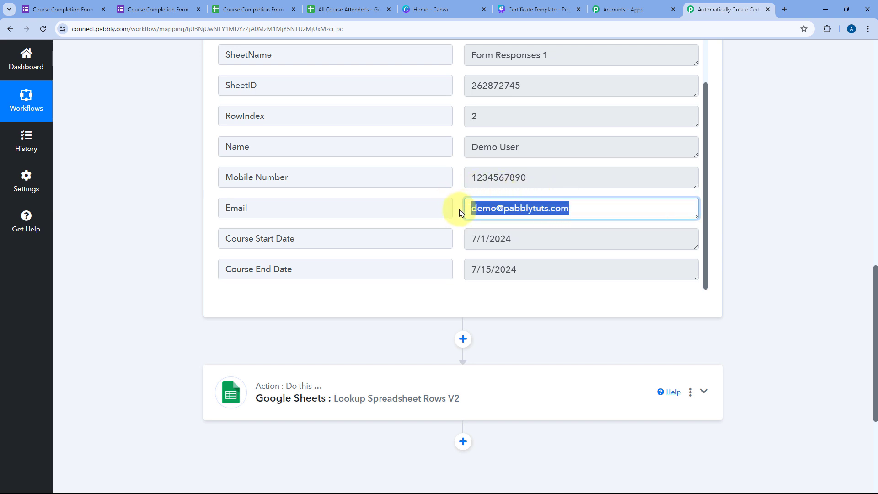
Step: Map the lookup step's Lookup Value to the form's 1. Email field
left_click(398, 380)
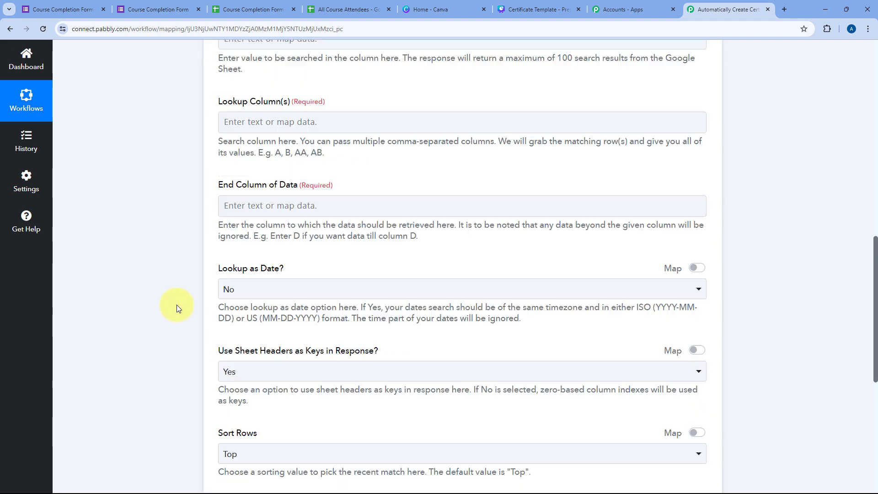
scroll(177, 291, "down", 7)
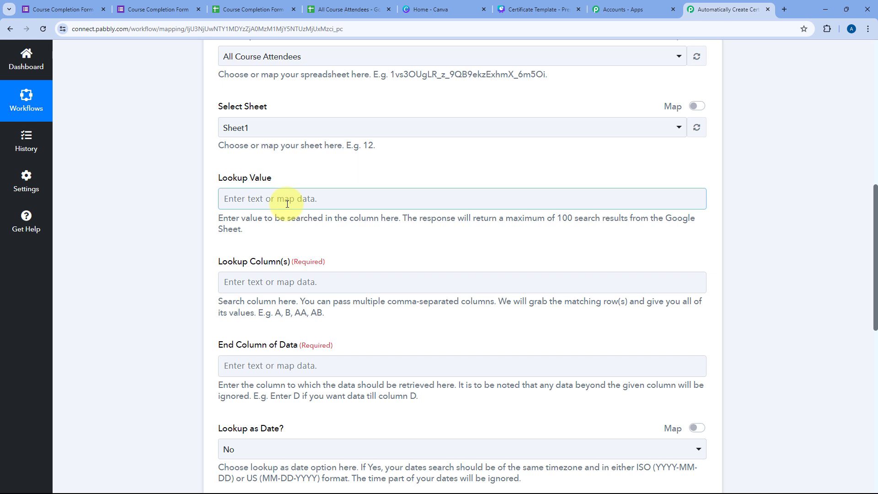
left_click(280, 196)
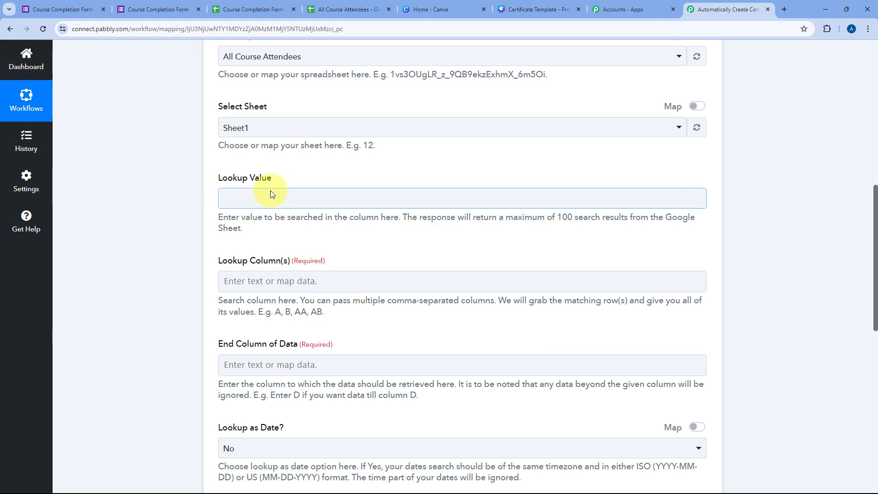
left_click(365, 279)
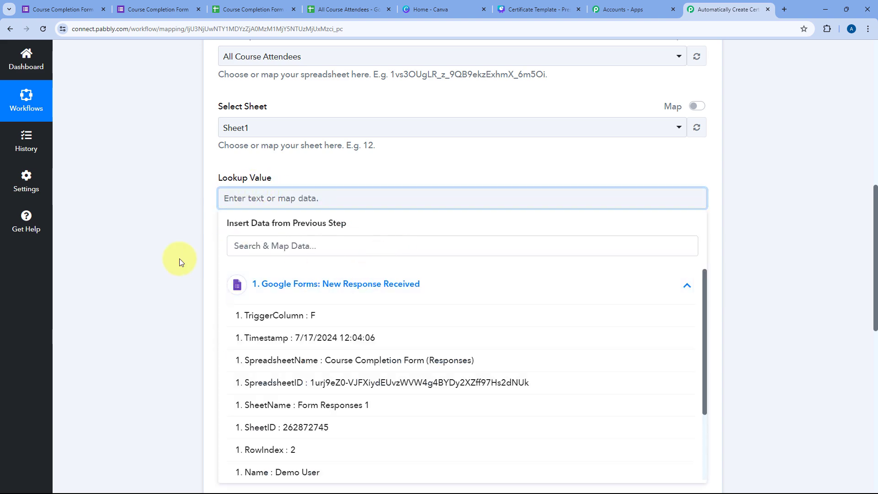
scroll(169, 260, "down", 2)
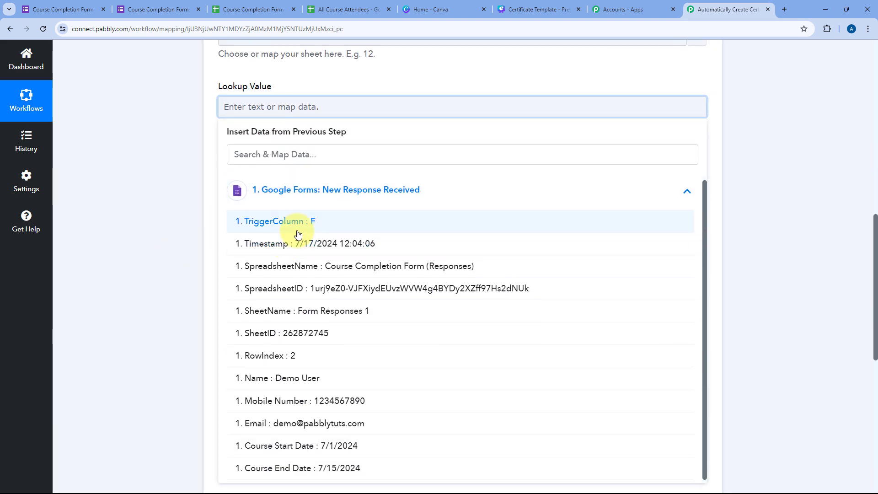
scroll(339, 273, "down", 2)
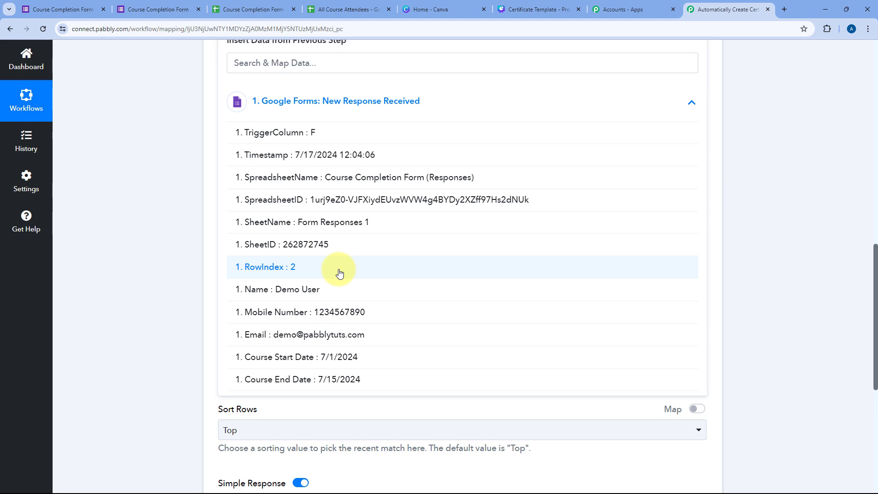
left_click(227, 333)
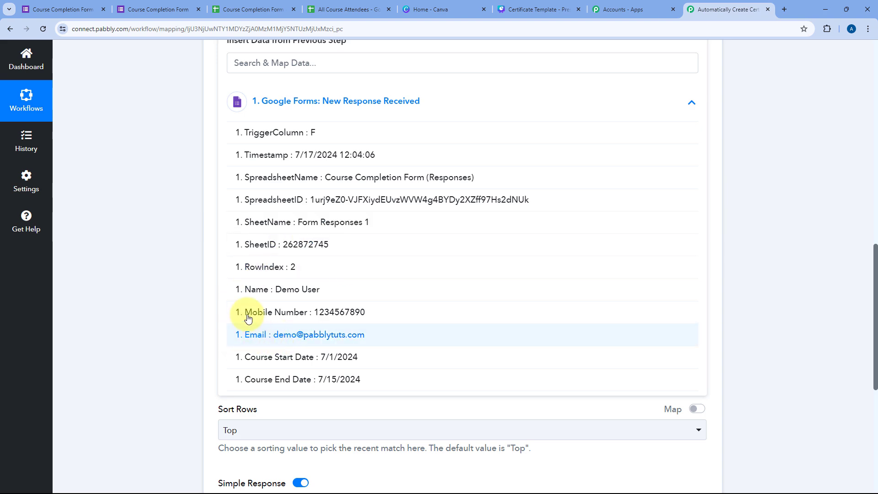
scroll(182, 164, "up", 3)
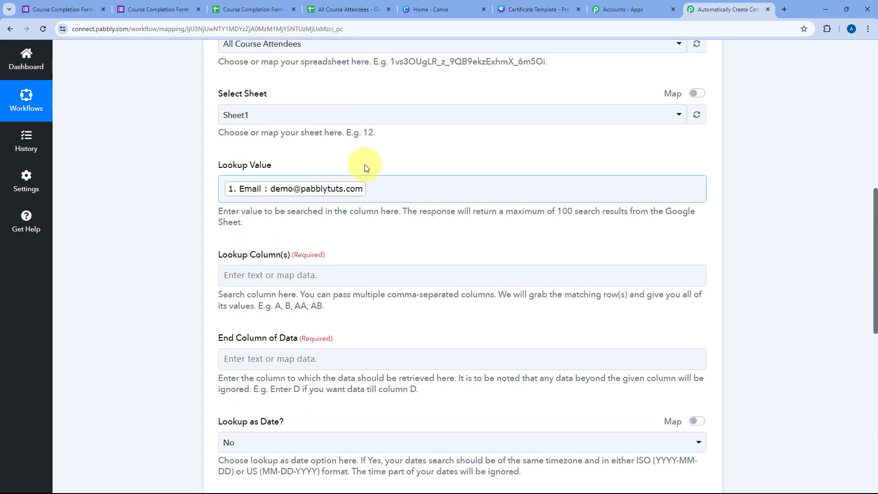
left_click(65, 9)
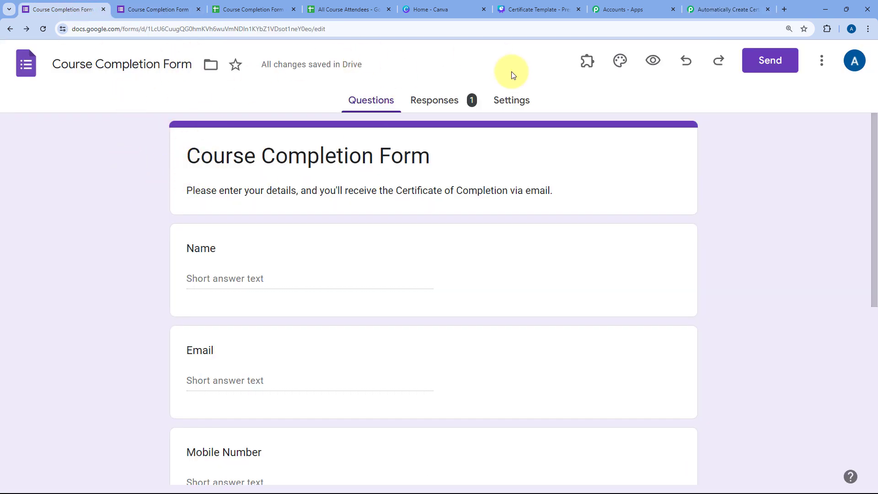
left_click(343, 6)
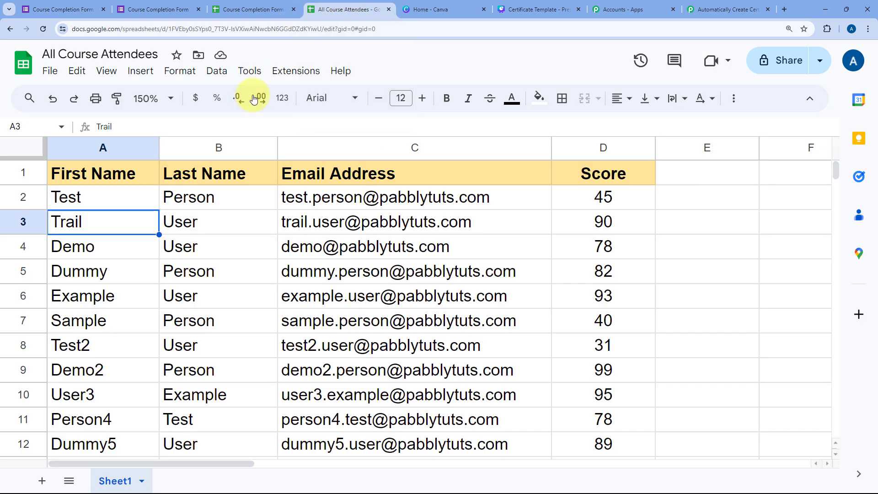
left_click(695, 6)
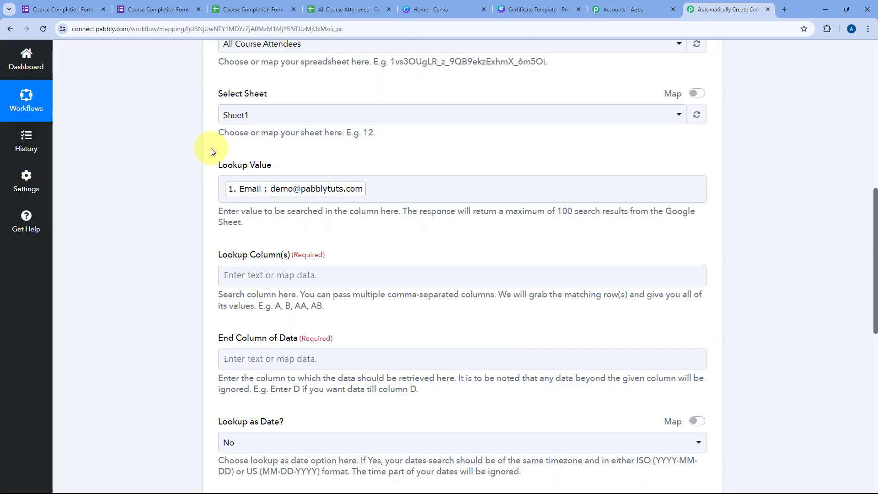
scroll(231, 200, "down", 1)
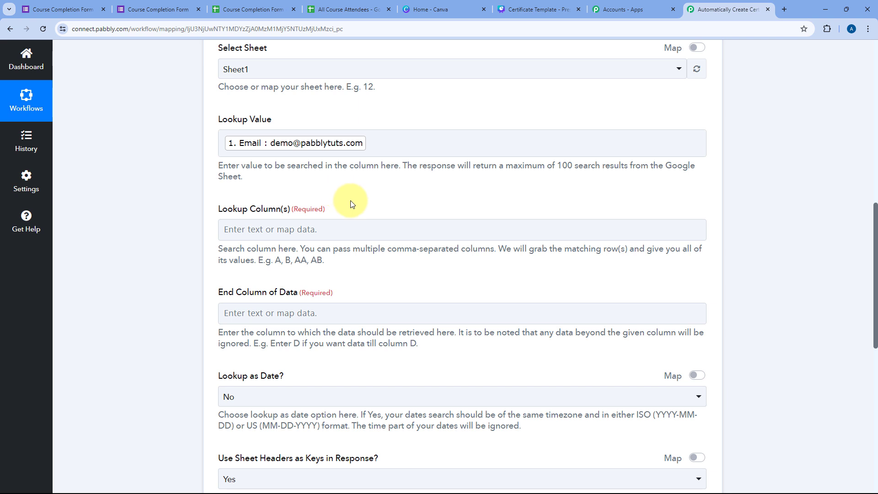
left_click(335, 5)
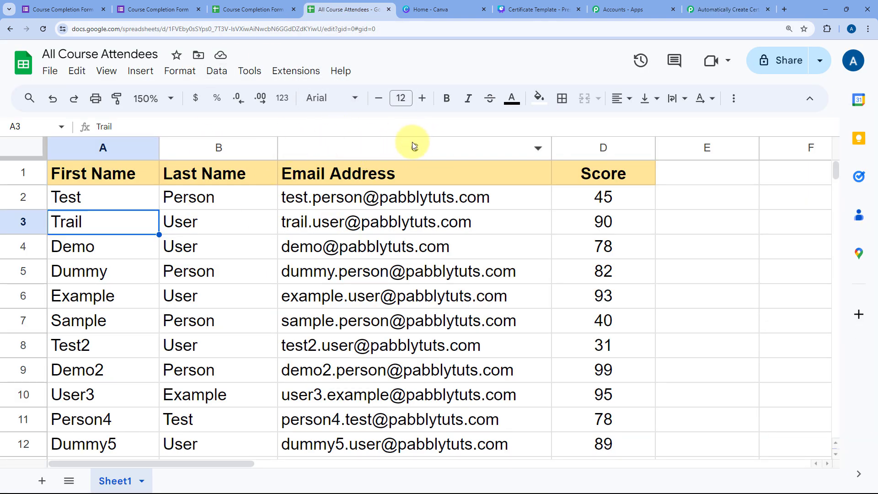
left_click(726, 9)
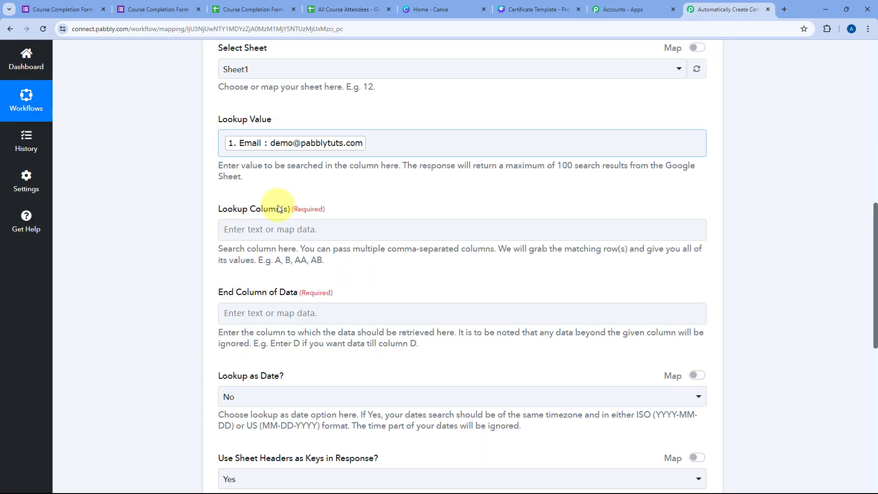
Step: Set the lookup column to C (Email Address), then bring up the All Course Attendees sheet
left_click(254, 230)
type("C")
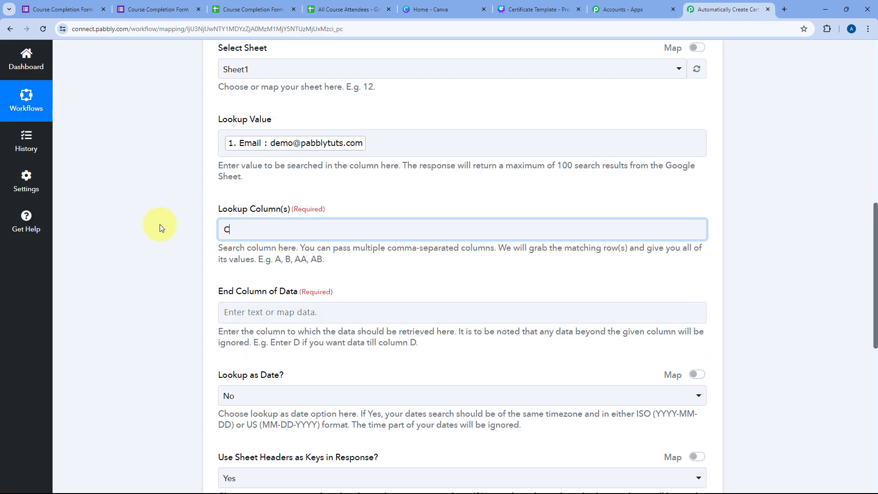
scroll(216, 273, "down", 2)
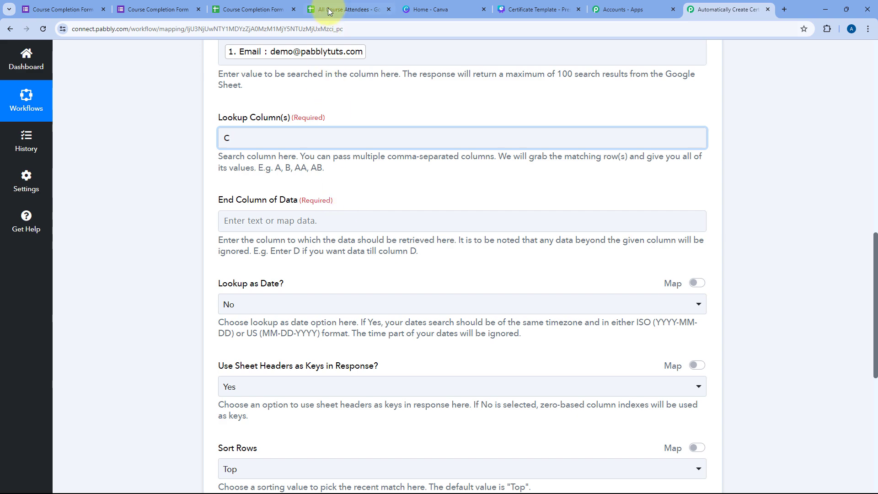
scroll(349, 94, "up", 2)
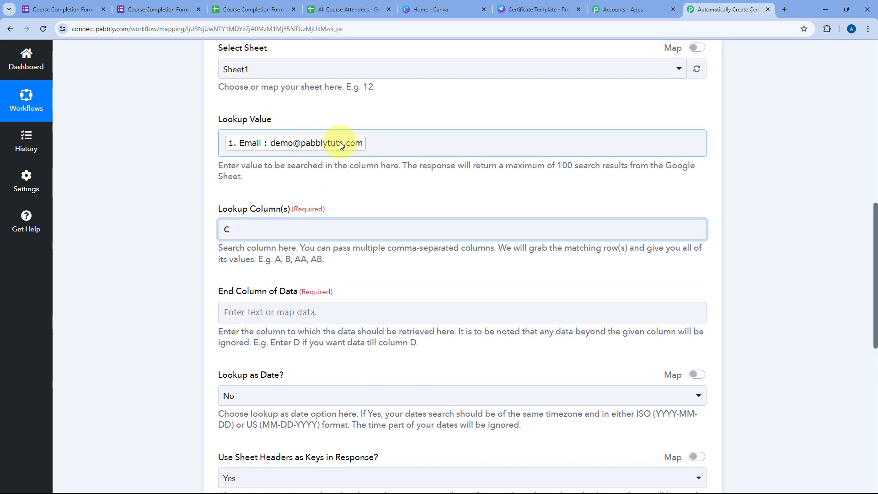
left_click(341, 9)
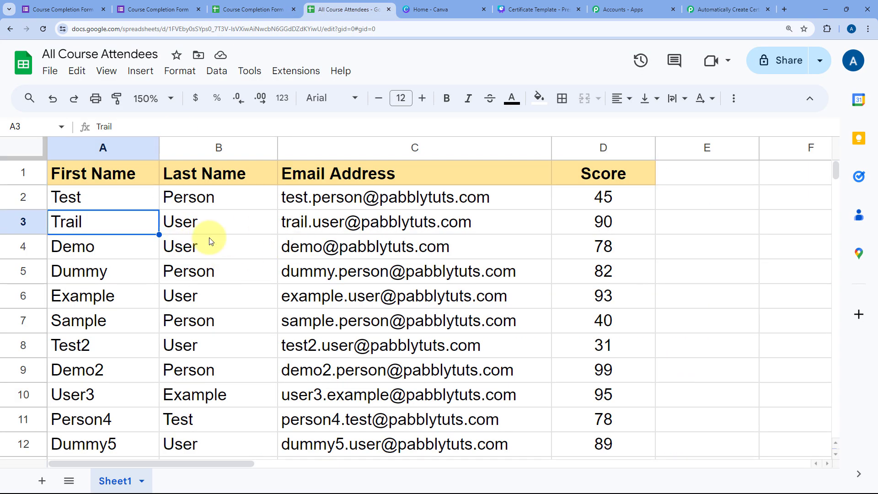
Step: Check that the Demo attendee's row 4 spans columns A to D, then return to the workflow
left_click(80, 256)
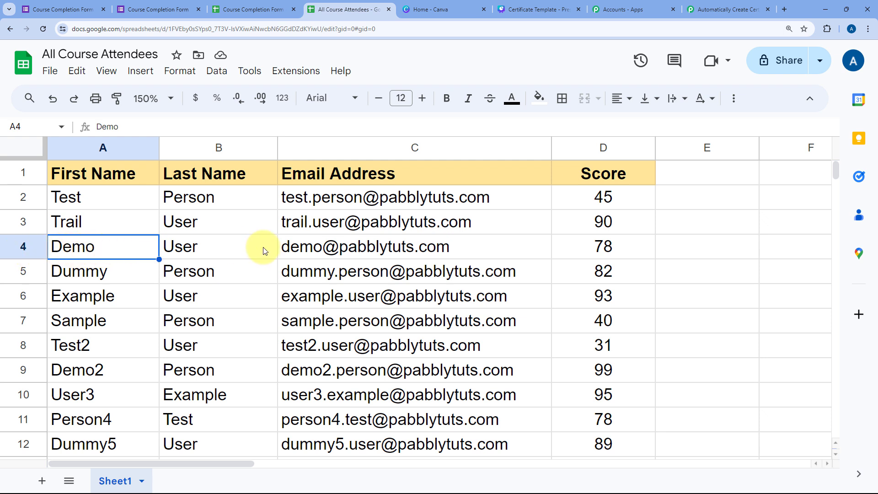
left_click(494, 247)
left_click(589, 248)
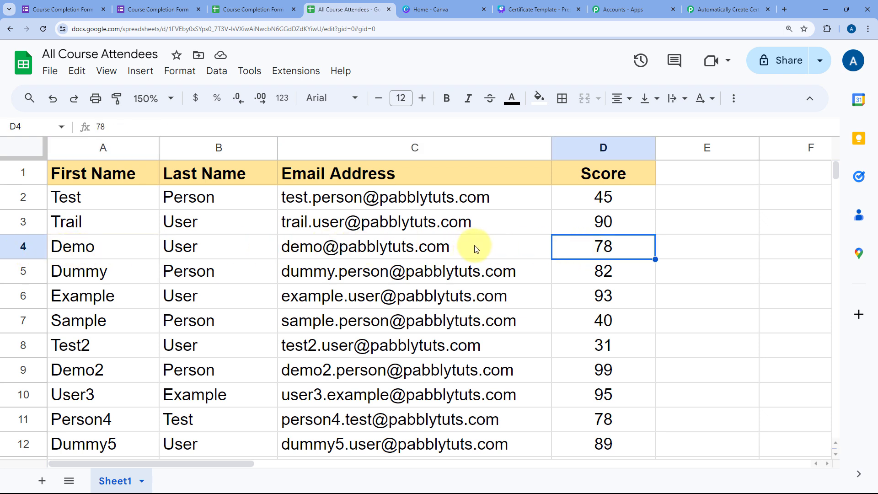
left_click_drag(75, 247, 637, 242)
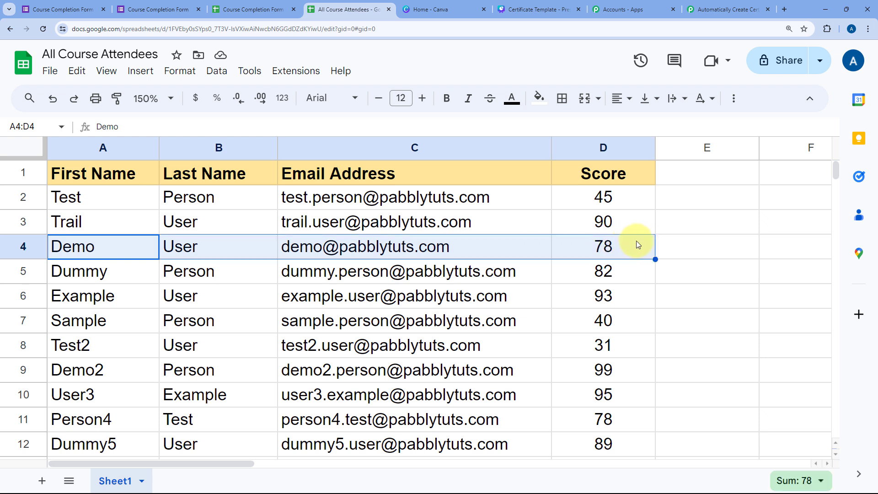
left_click(636, 243)
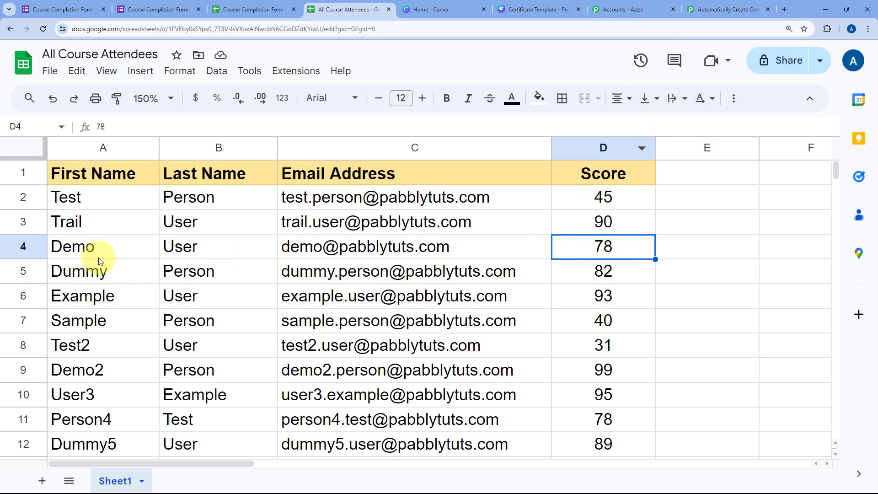
left_click(704, 9)
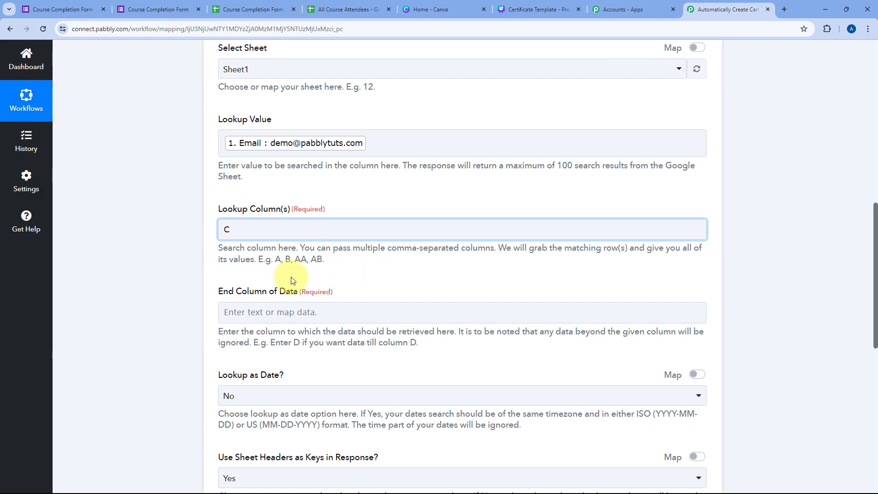
Step: Set End Column of Data to D and keep Lookup as Date? at No
left_click(256, 312)
type("D")
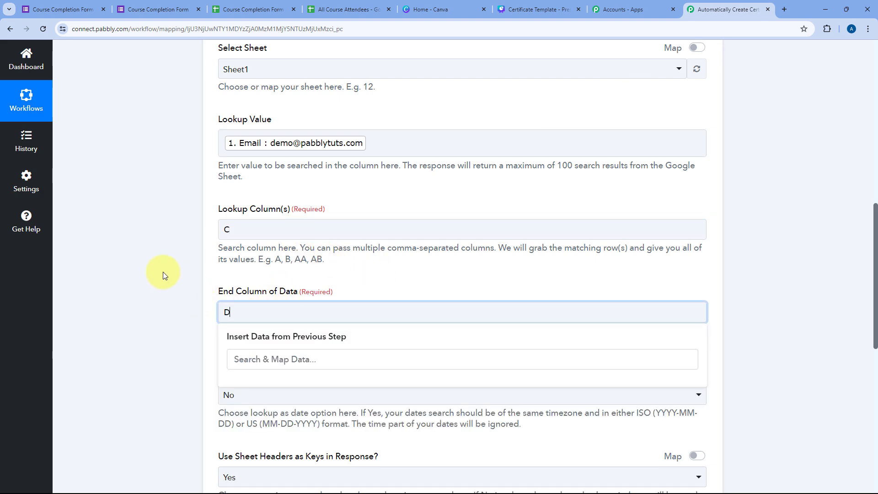
scroll(165, 275, "down", 5)
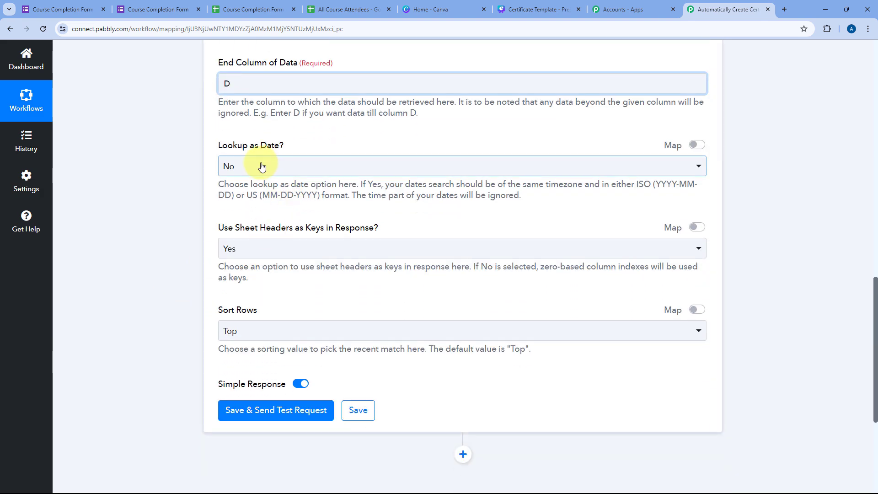
left_click(307, 166)
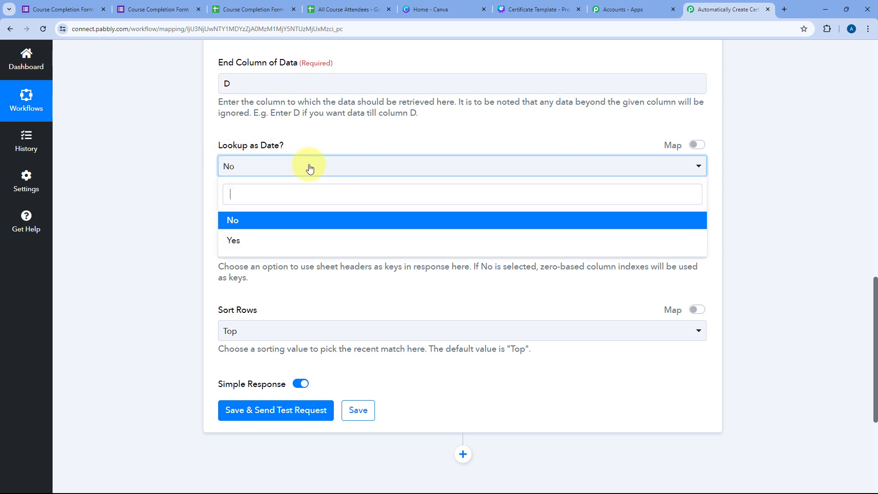
left_click(253, 225)
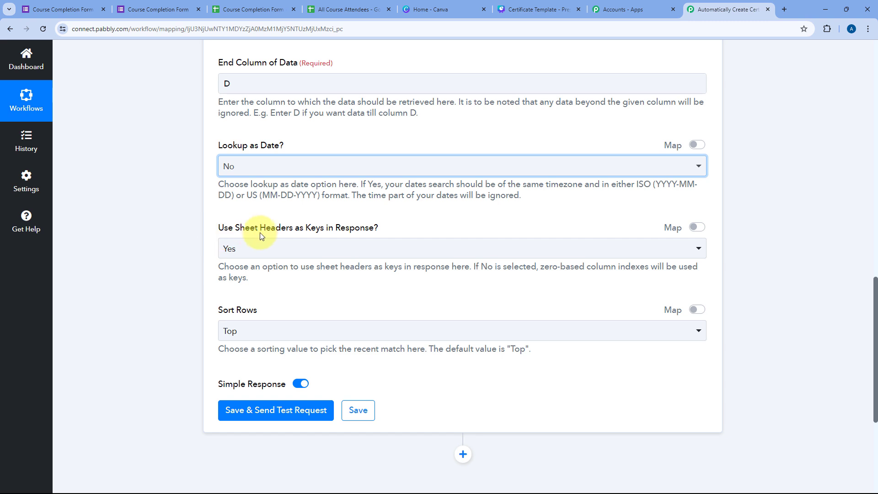
Step: Set Use Sheet Headers as Keys to Yes and Sort Rows to Top
left_click(290, 248)
left_click(232, 296)
scroll(248, 295, "down", 1)
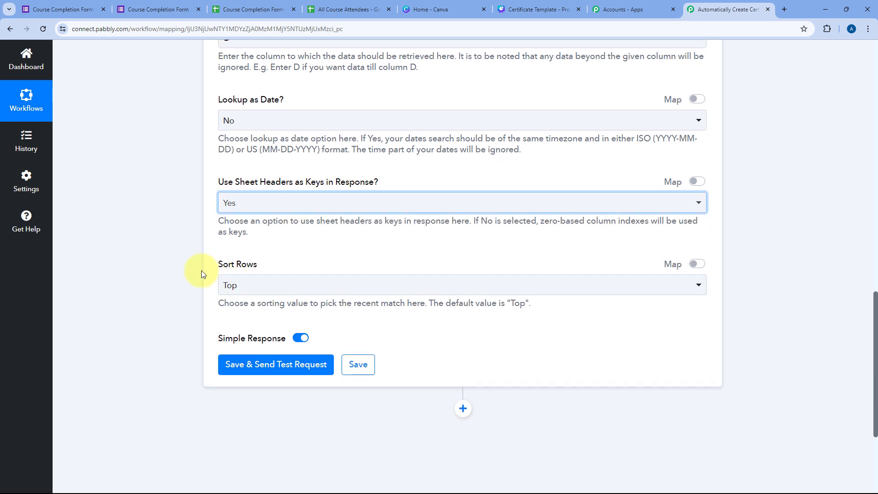
left_click(268, 283)
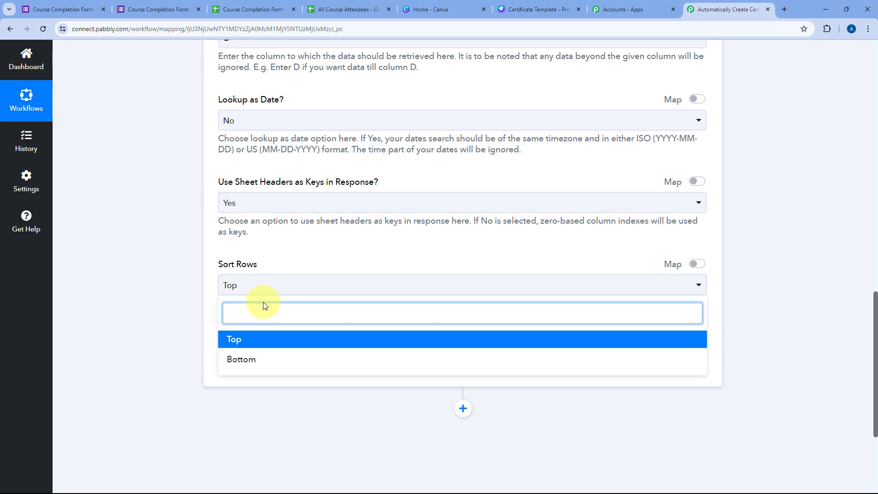
left_click(238, 339)
left_click(215, 321)
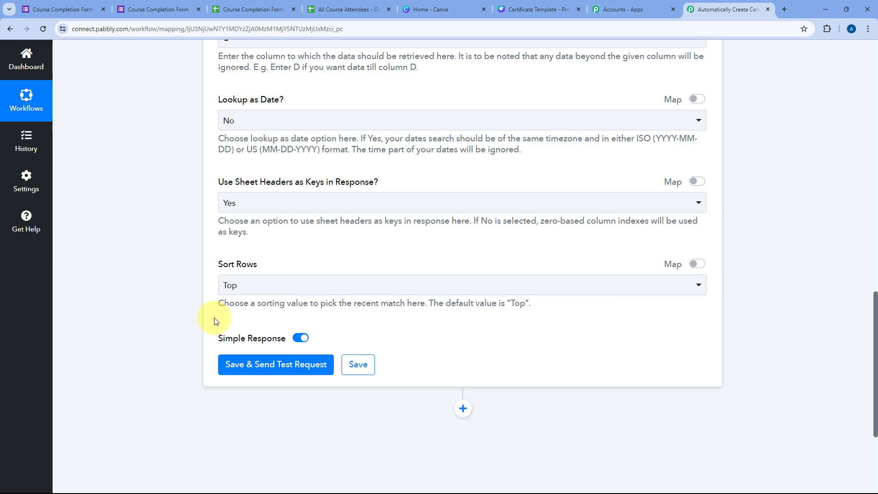
scroll(297, 300, "up", 1)
scroll(300, 239, "down", 5)
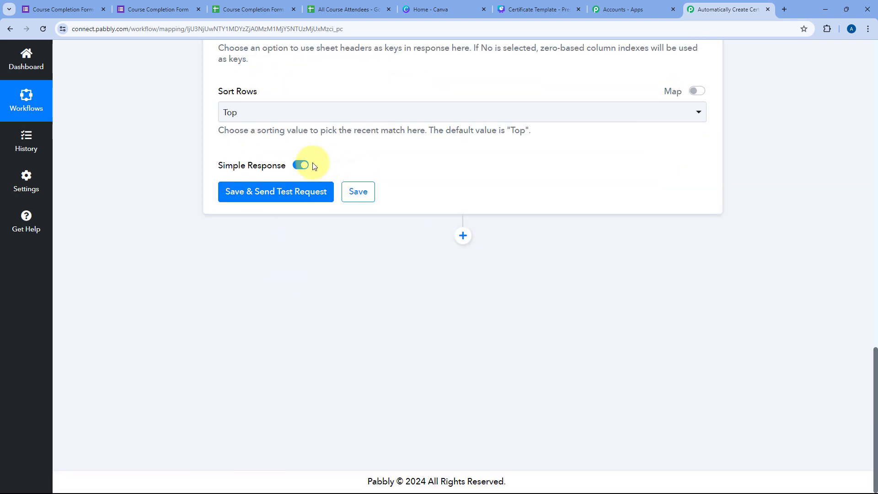
Step: Save the lookup step, send a test request, and check the submitted email in the form responses
left_click(290, 192)
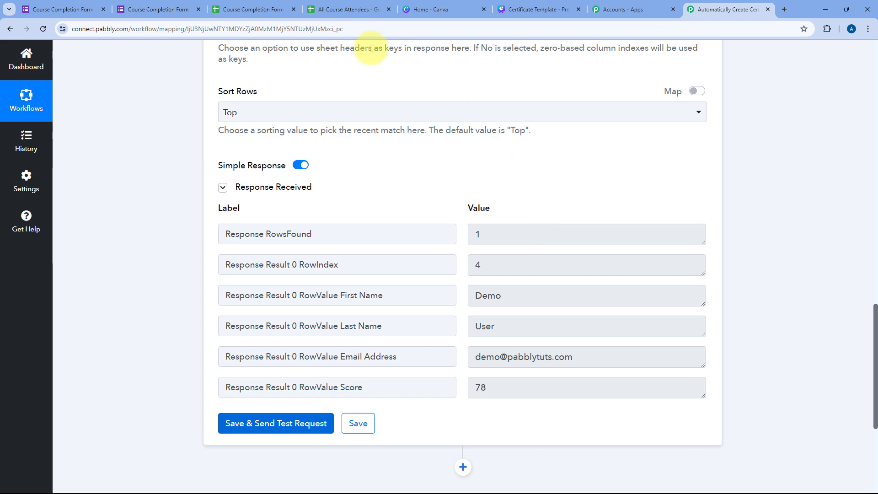
left_click(155, 9)
left_click(251, 9)
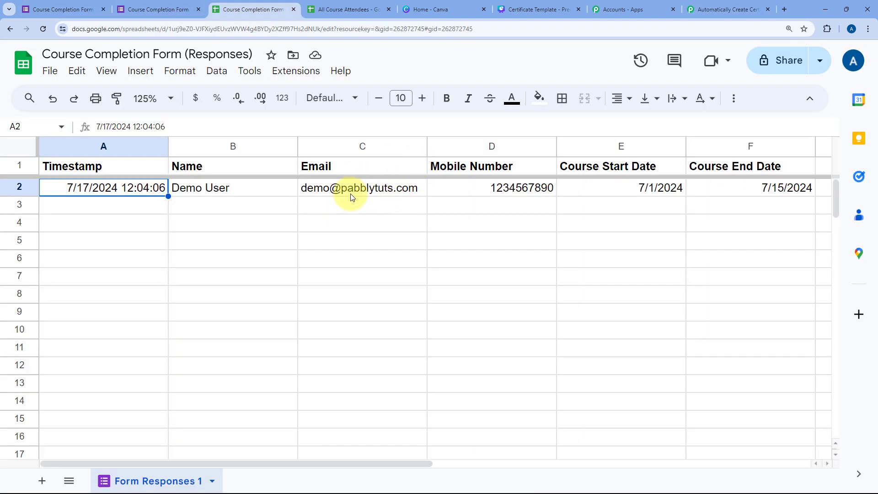
left_click(352, 192)
left_click(344, 9)
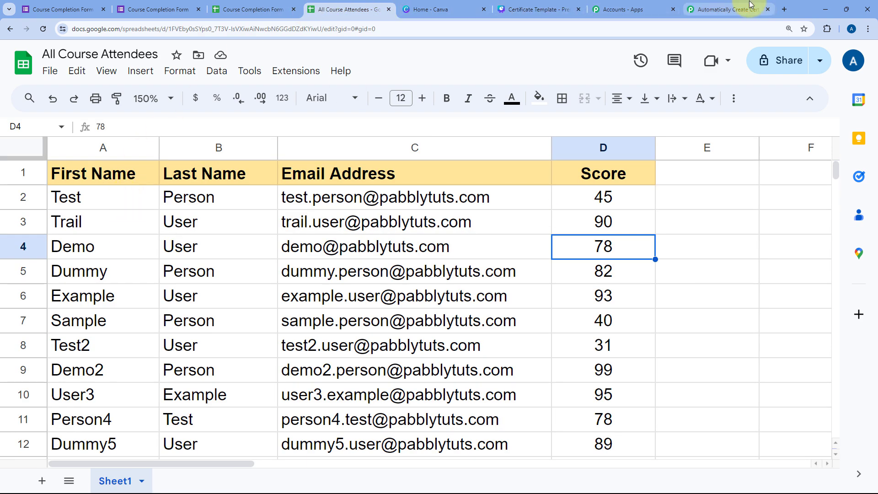
left_click(732, 9)
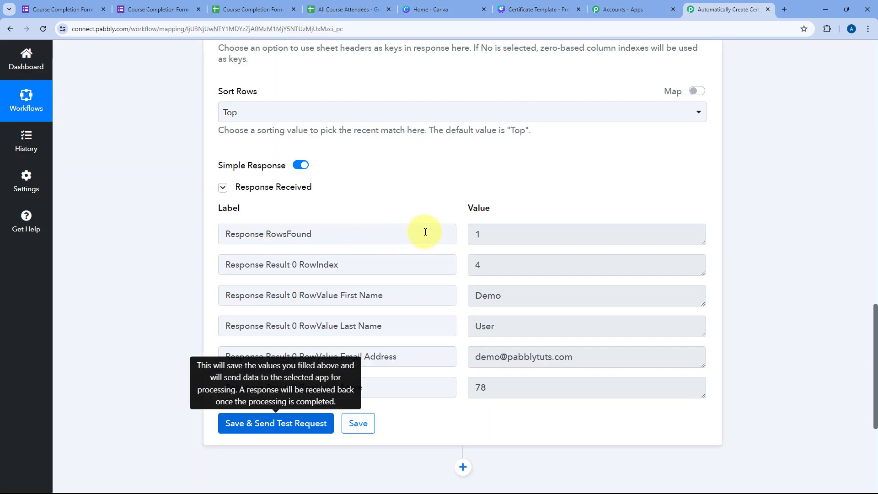
Step: Confirm the returned row index 4 matches row 4 of All Course Attendees with score 78
double_click(478, 265)
left_click(337, 9)
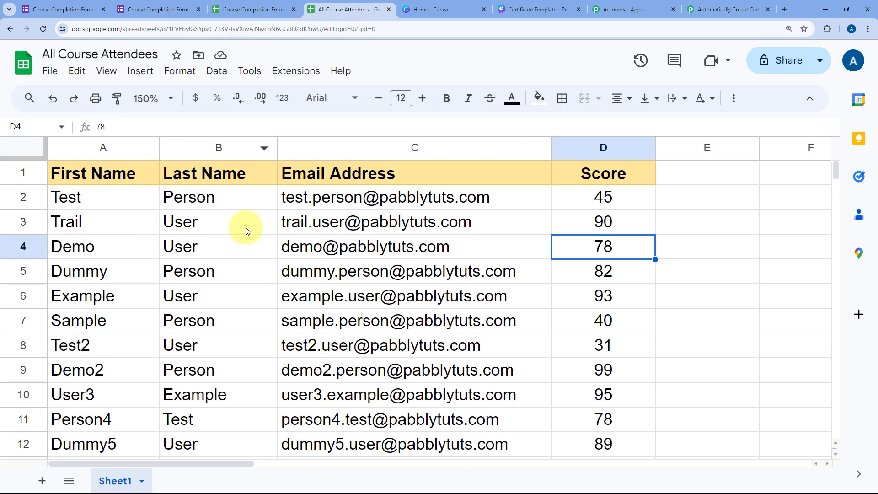
left_click(22, 246)
left_click(84, 251)
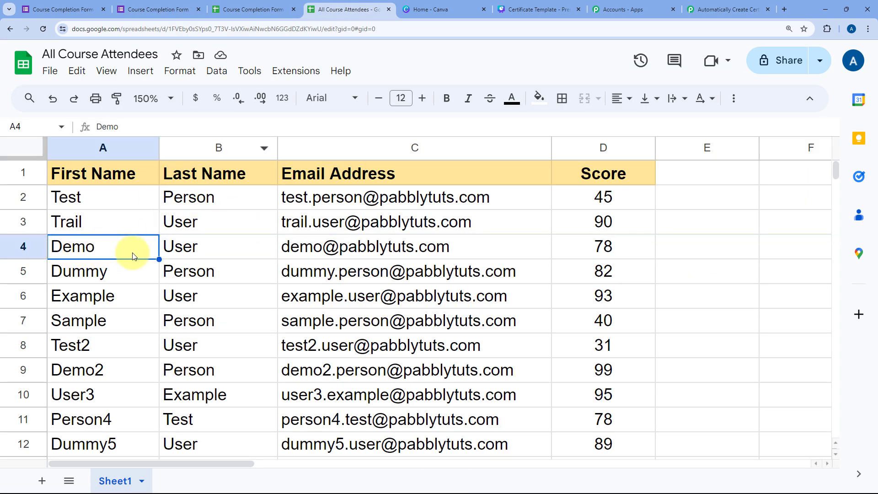
left_click(8, 238)
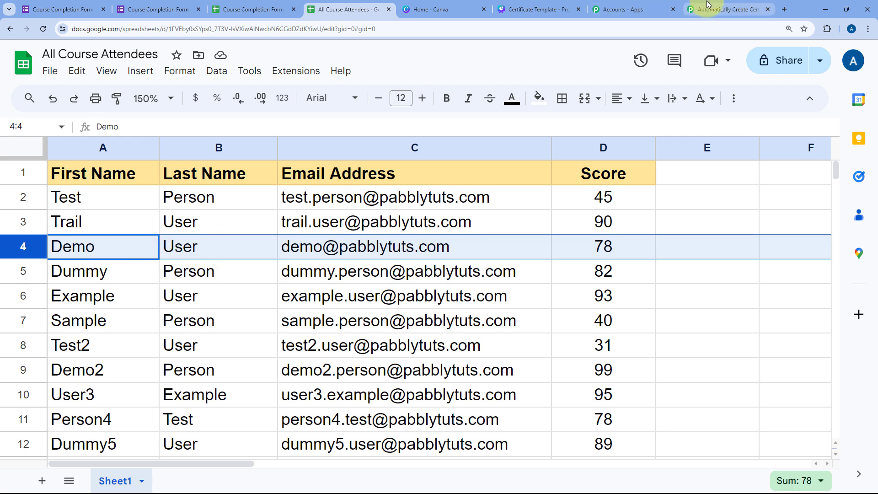
left_click(600, 250)
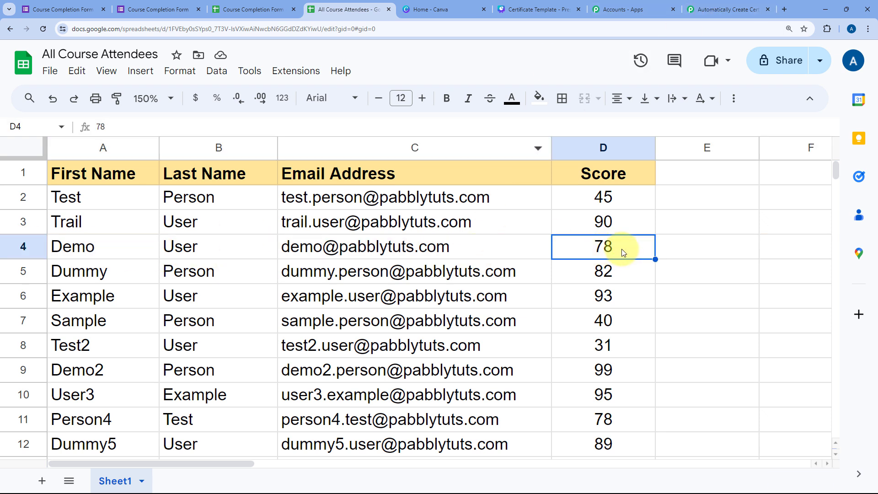
left_click(723, 5)
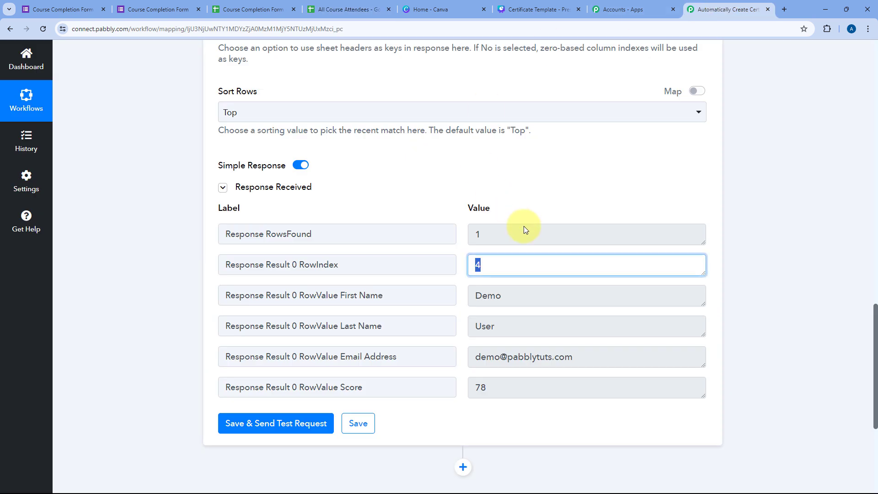
Step: Compare the returned first name, last name and score values against the attendee sheet
key("Tab")
key("Tab")
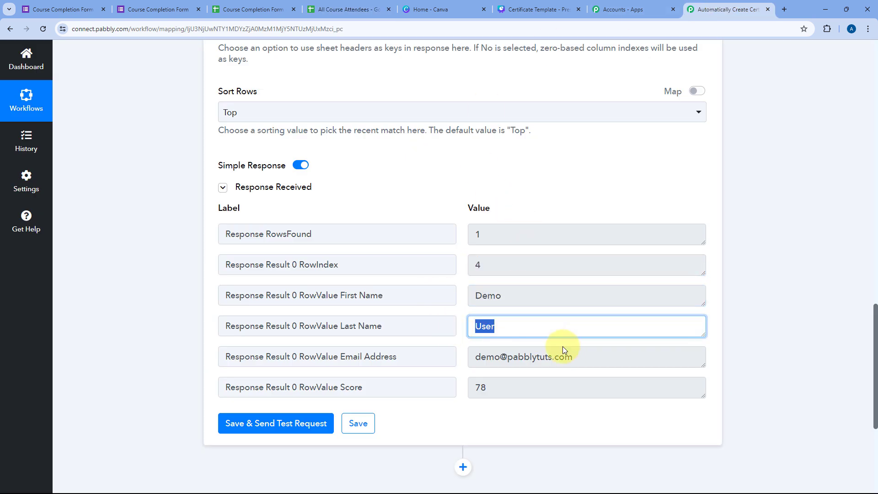
key("Tab")
key("Tab")
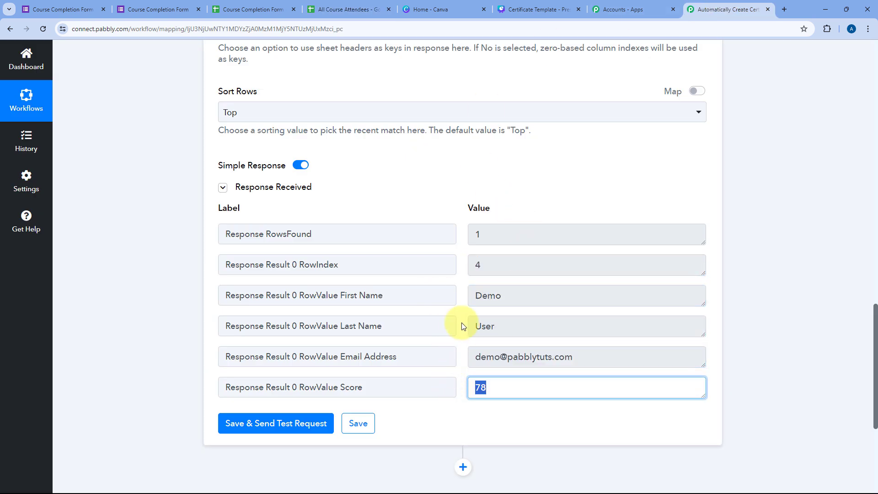
key("Tab")
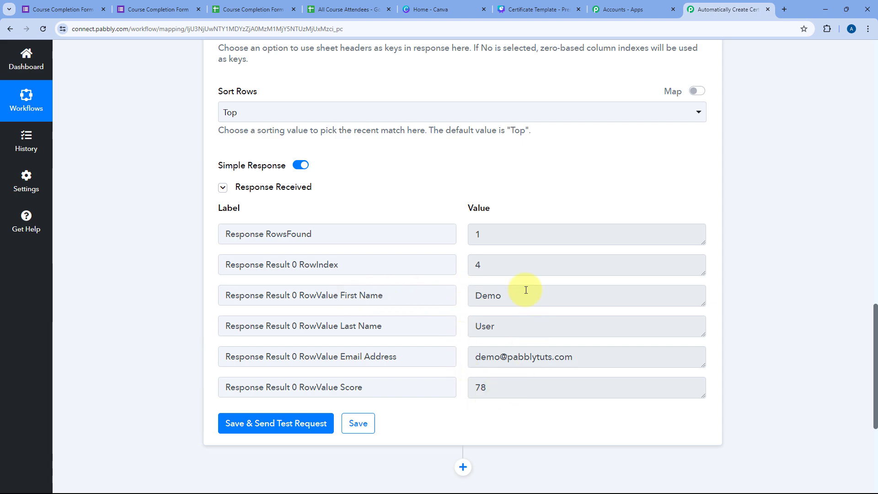
scroll(422, 186, "up", 7)
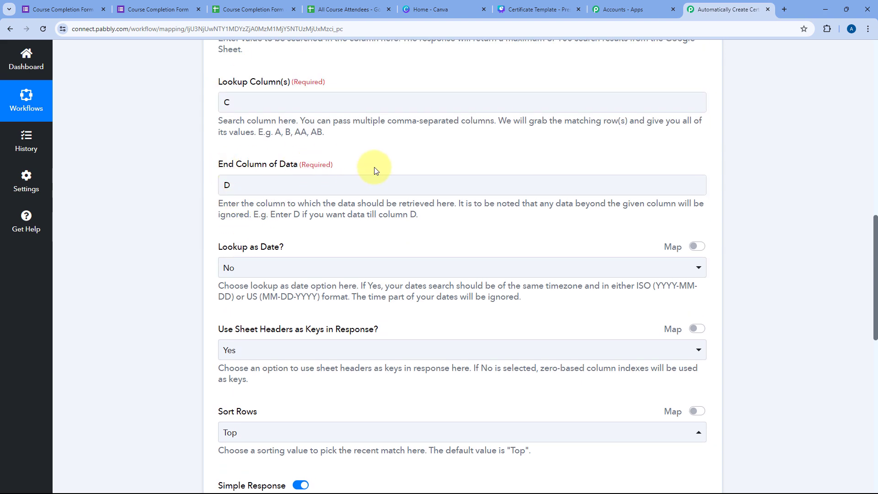
scroll(374, 170, "down", 7)
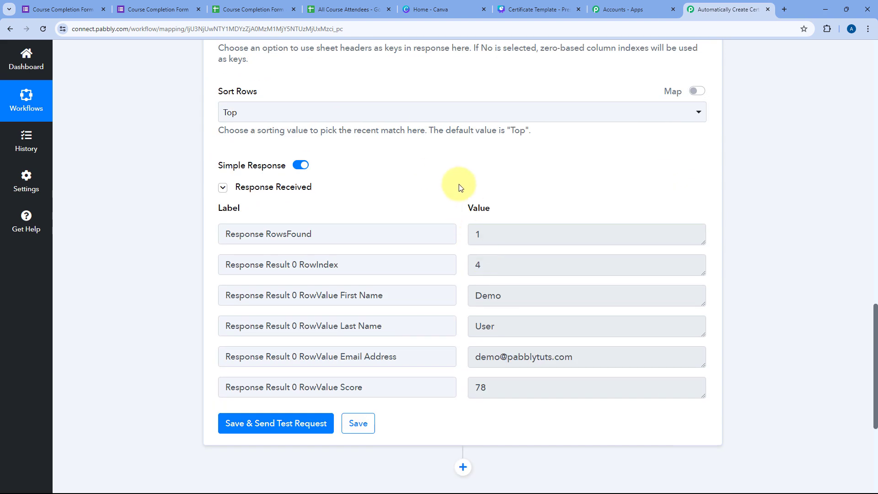
scroll(453, 210, "up", 6)
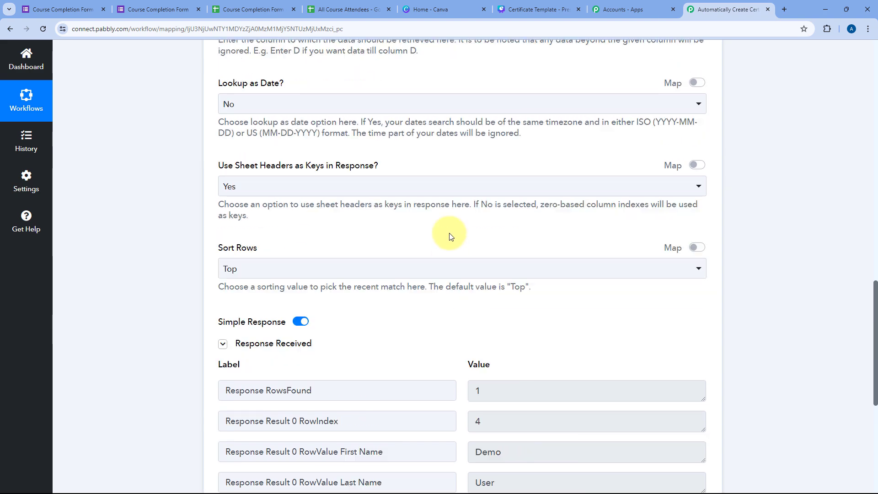
scroll(449, 234, "up", 10)
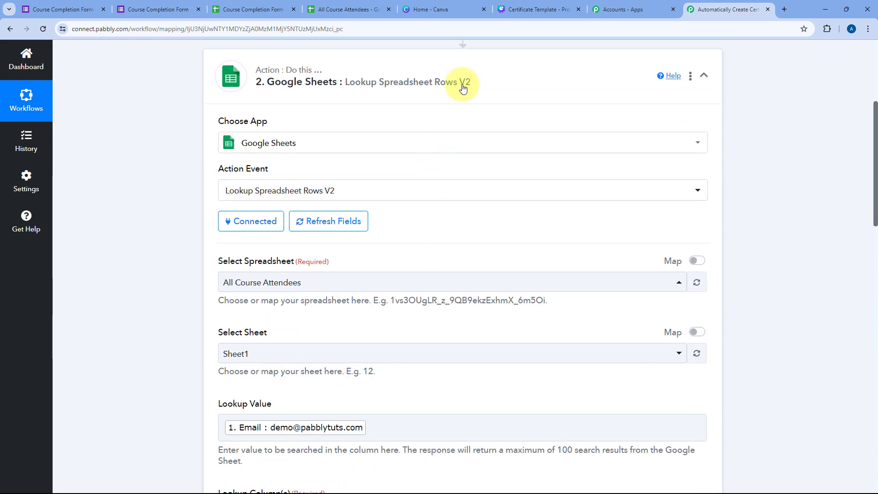
scroll(437, 109, "down", 17)
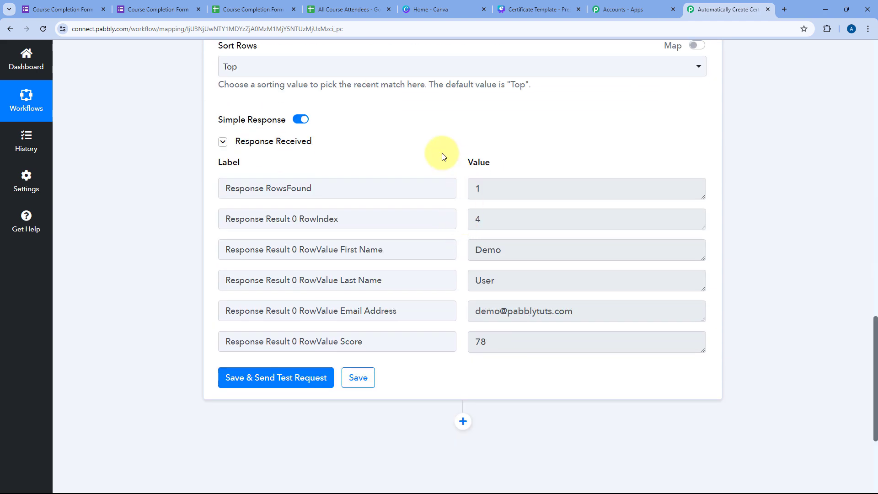
left_click(344, 9)
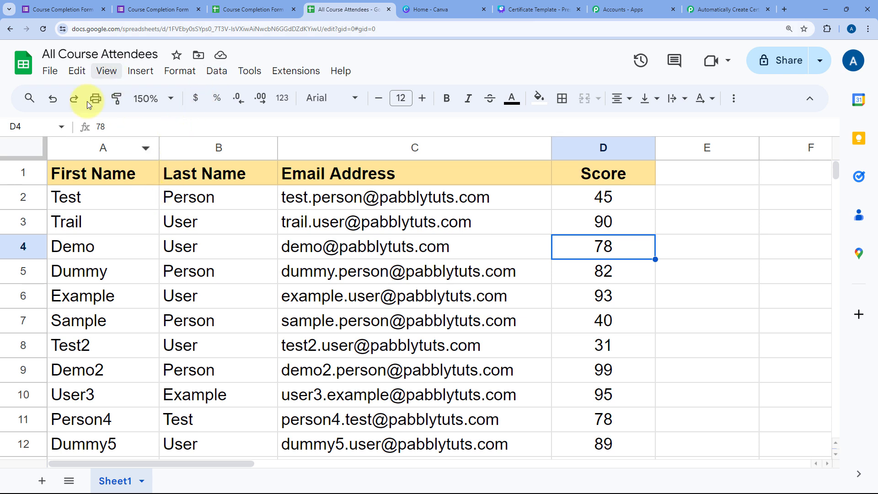
left_click(712, 5)
scroll(483, 144, "down", 4)
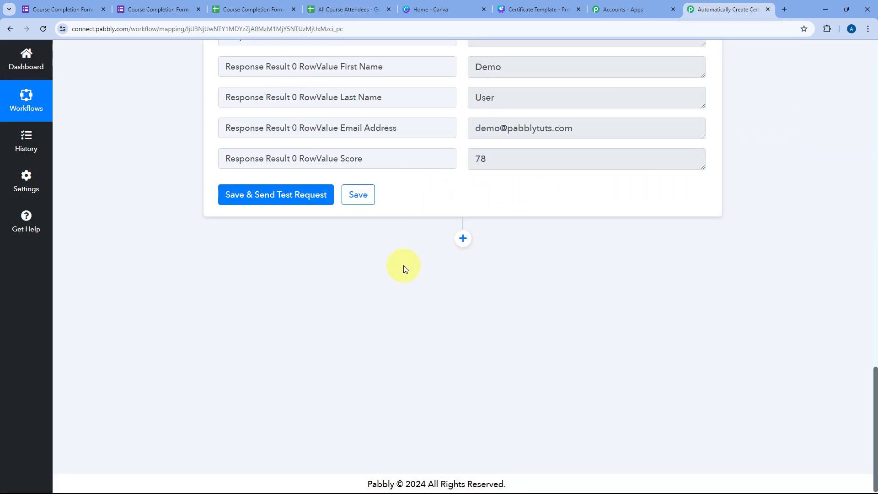
Step: Add a Pabbly Filter step after the lookup with the Filter Values event
left_click(463, 238)
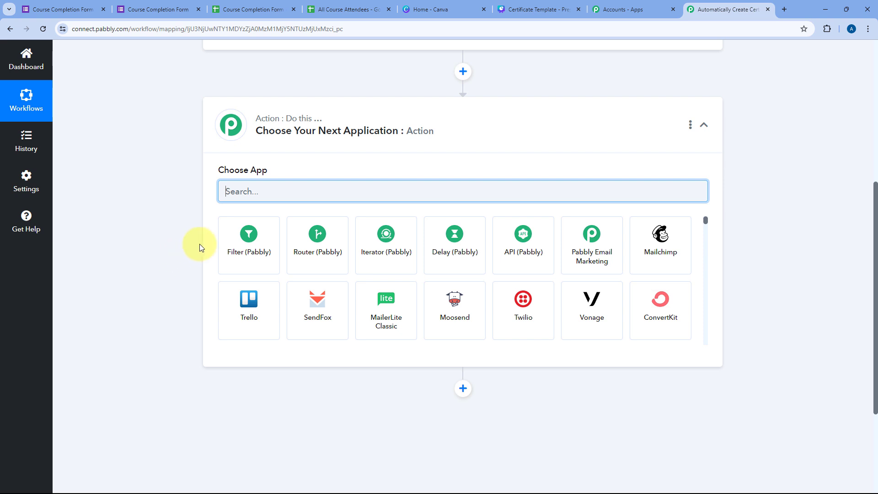
left_click(238, 242)
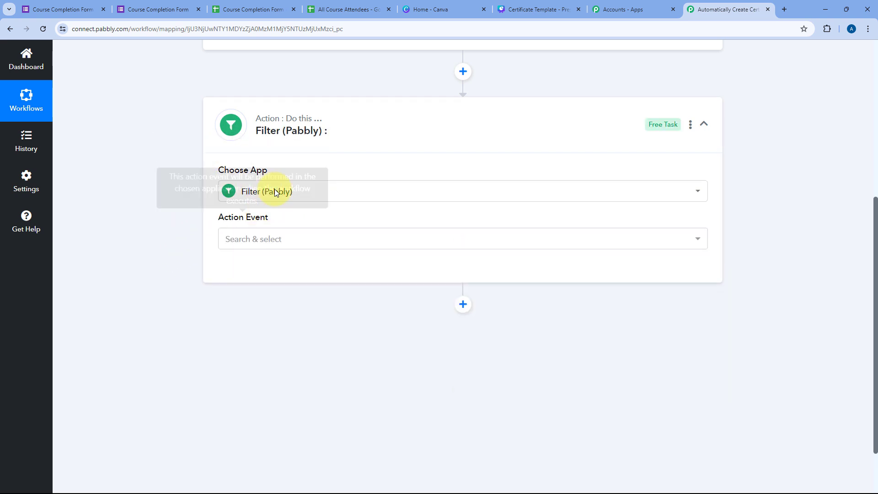
left_click(283, 239)
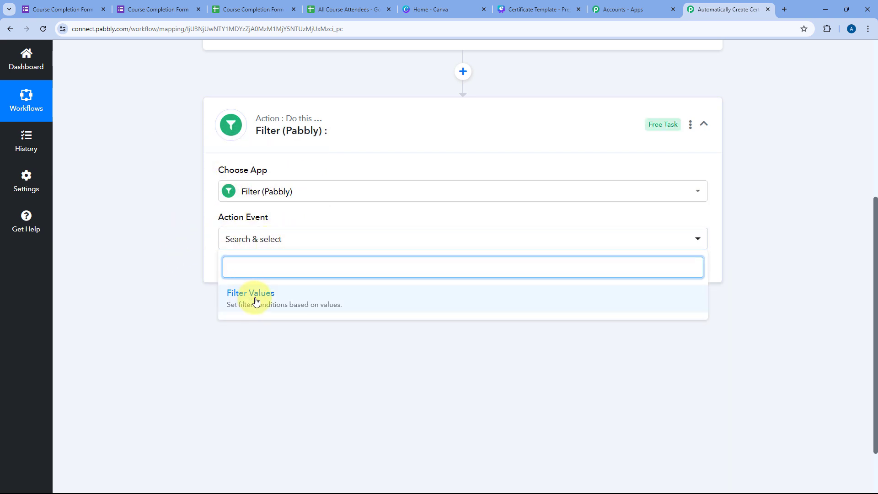
left_click(255, 299)
left_click(252, 277)
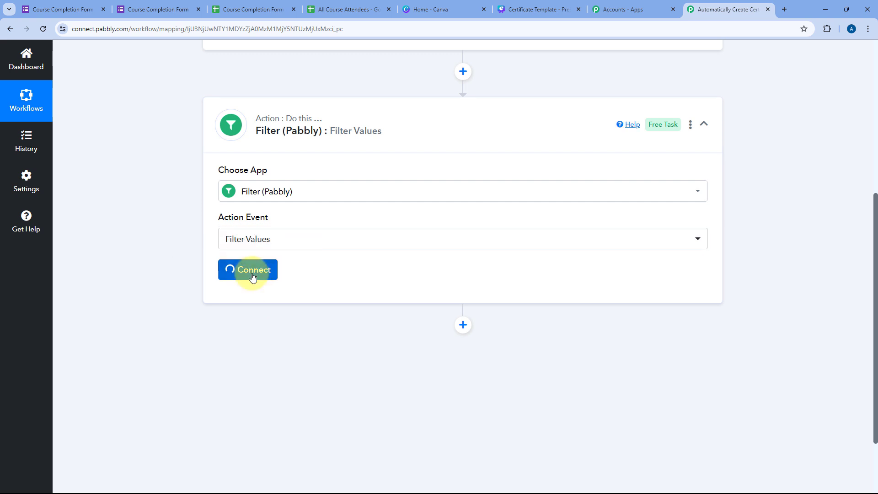
Step: Set the filter condition to Response Result 0 RowIndex Exists
scroll(162, 270, "down", 2)
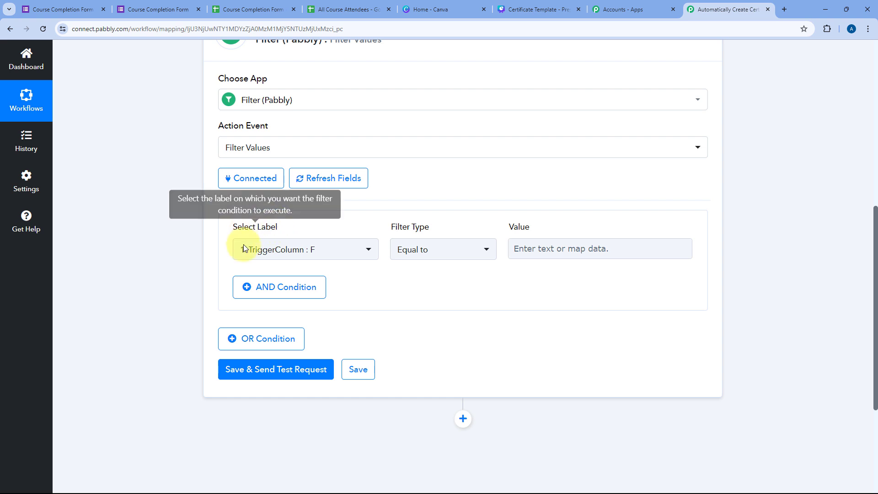
left_click(365, 251)
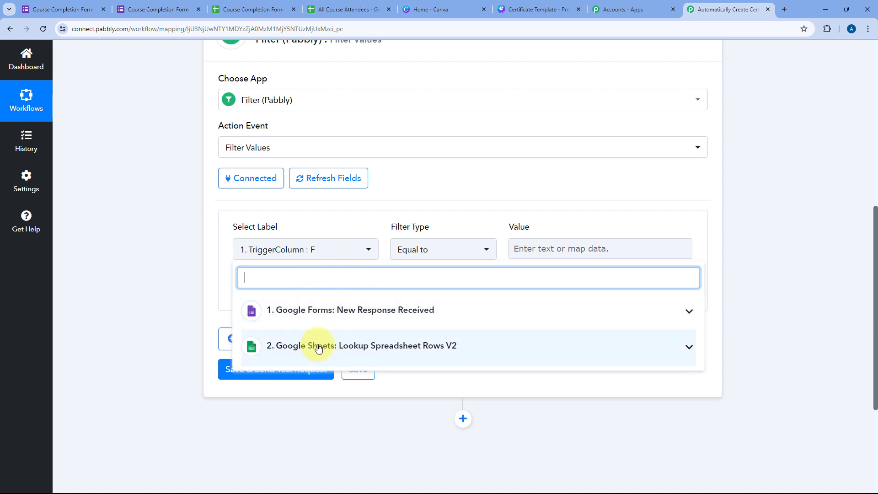
left_click(351, 350)
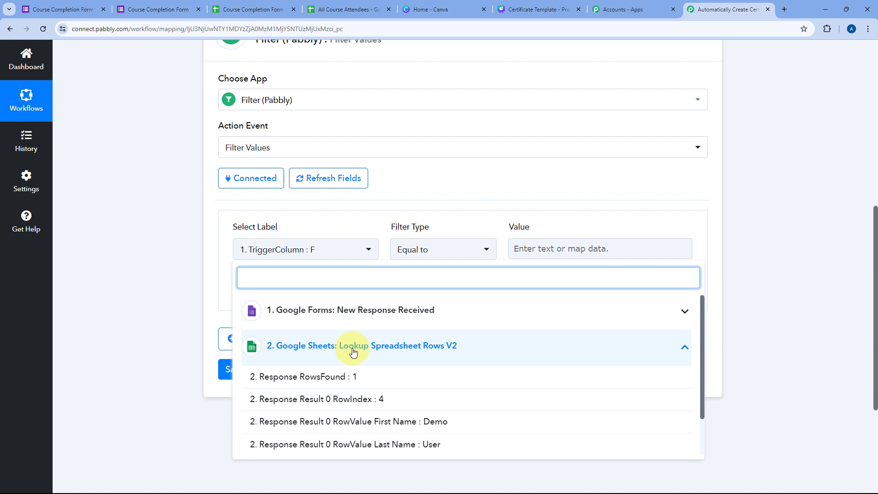
left_click(346, 399)
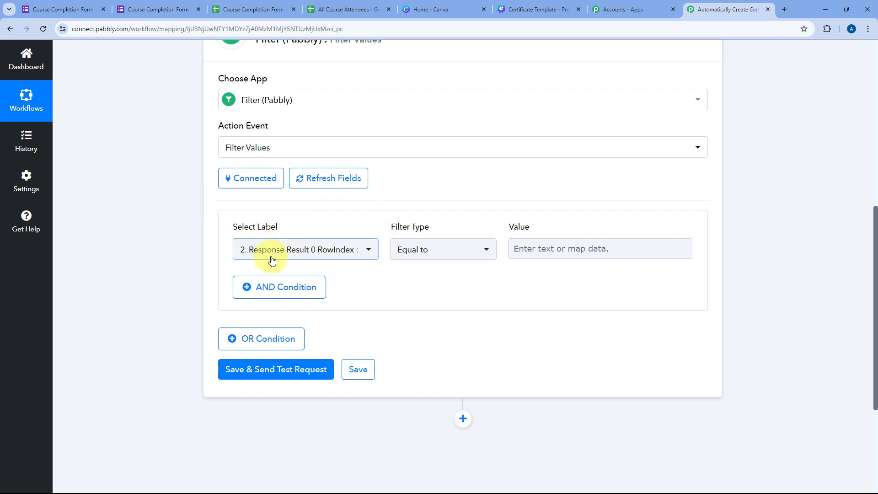
left_click(474, 253)
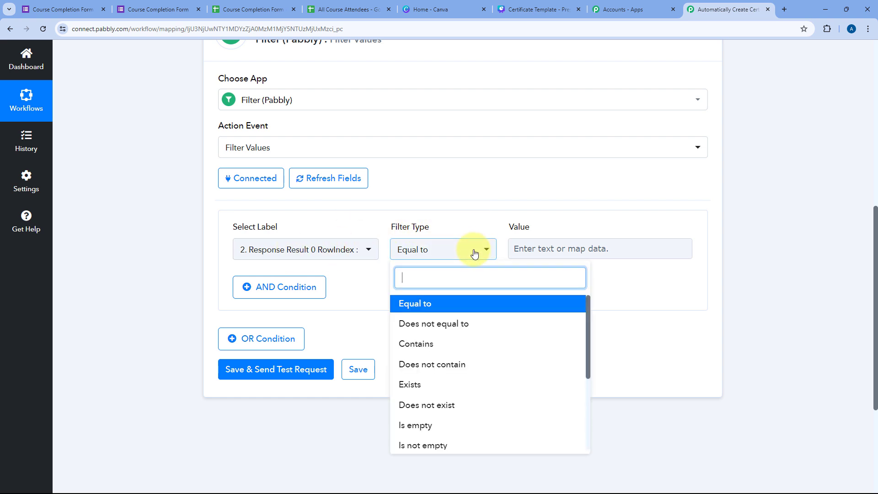
left_click(414, 384)
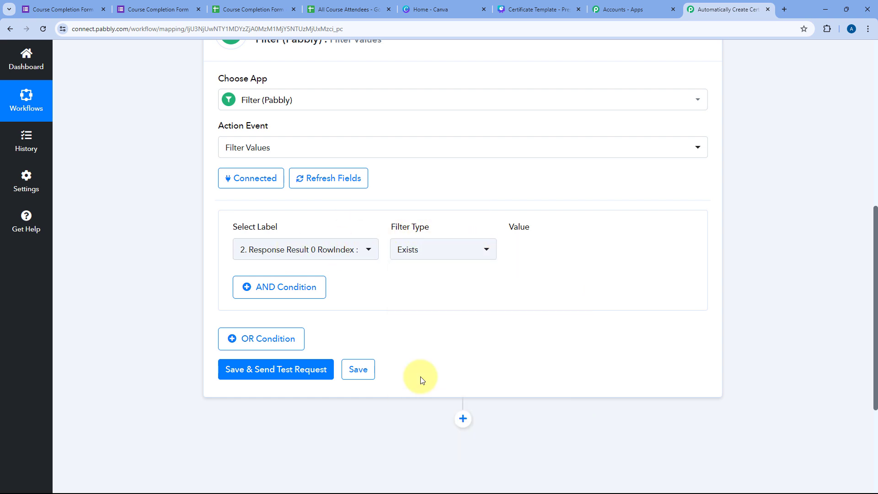
left_click(413, 299)
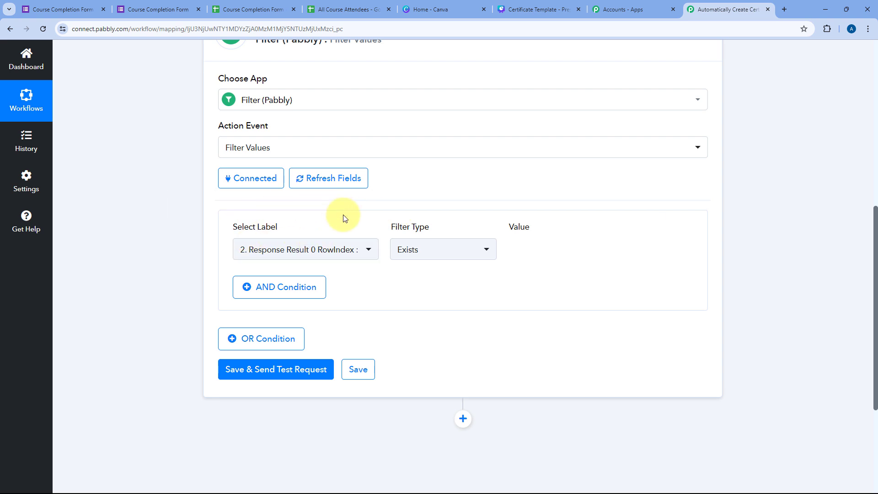
scroll(402, 156, "up", 5)
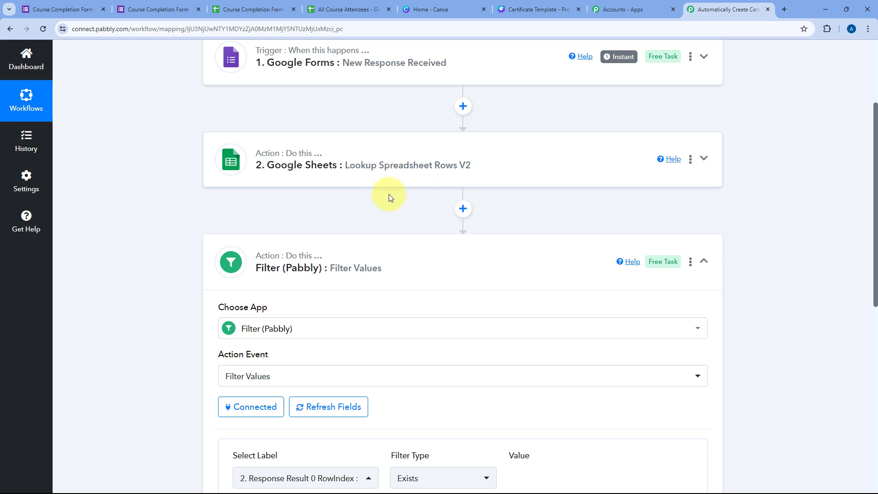
scroll(389, 195, "down", 5)
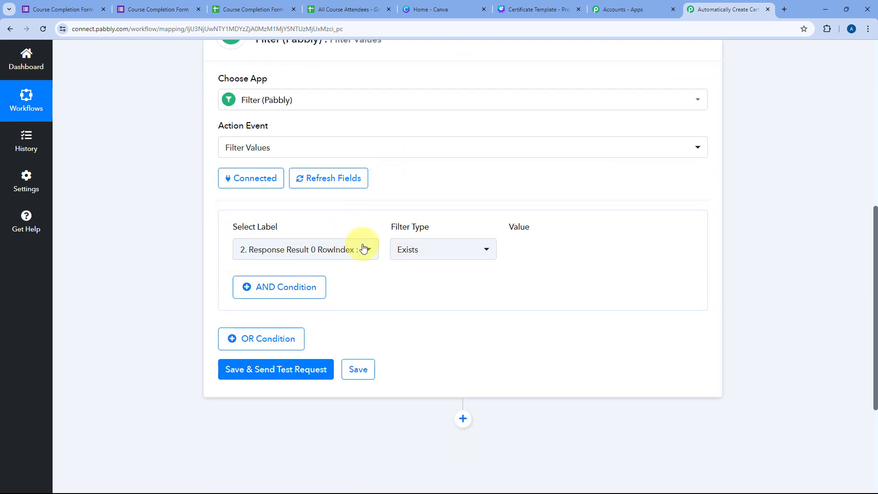
left_click(362, 7)
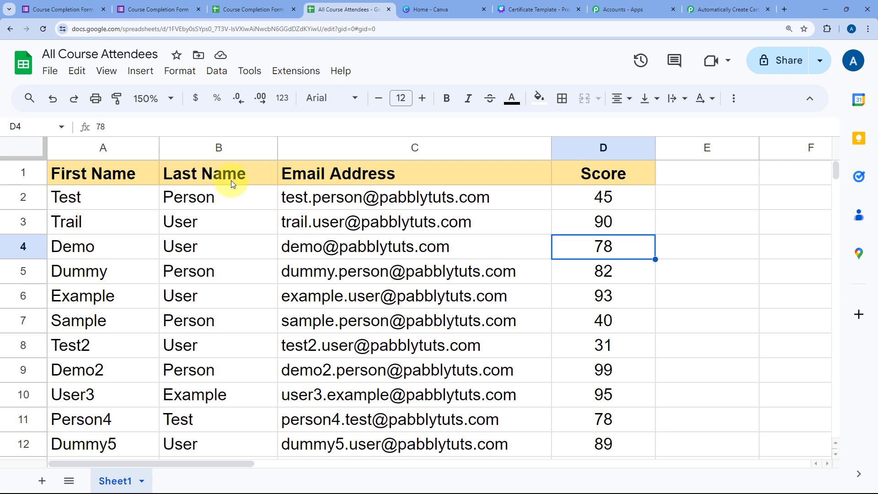
left_click(712, 4)
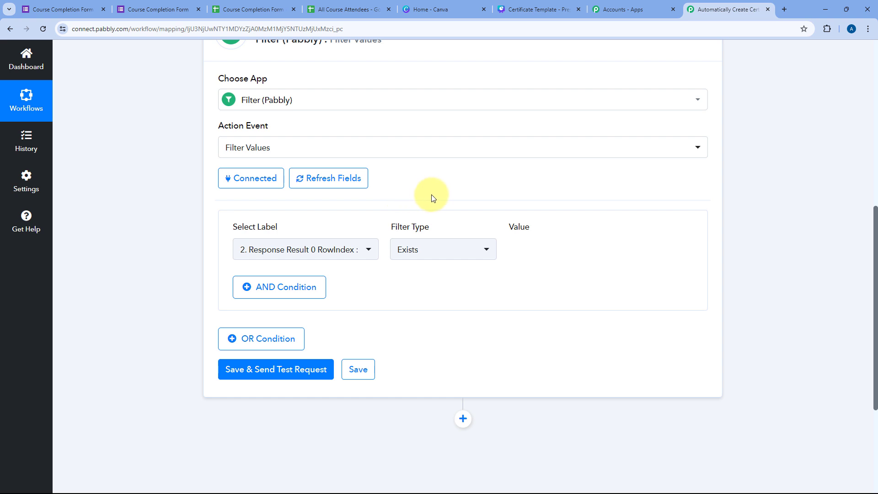
left_click(321, 4)
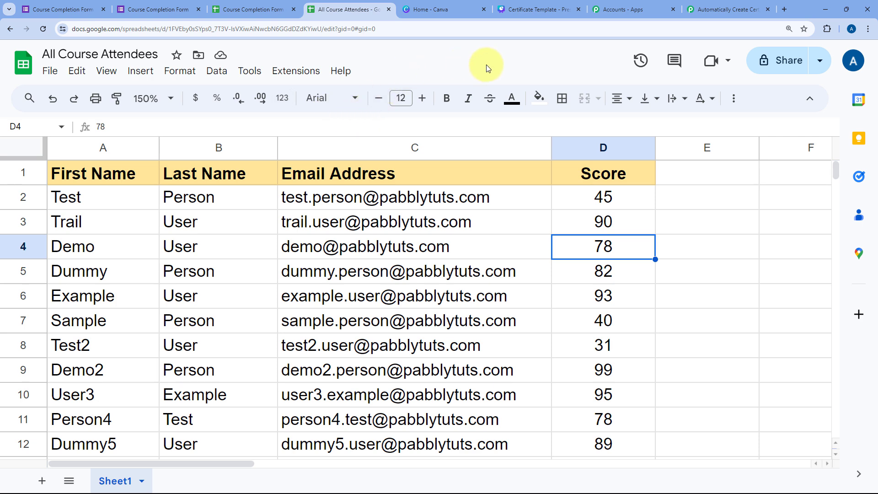
left_click(725, 9)
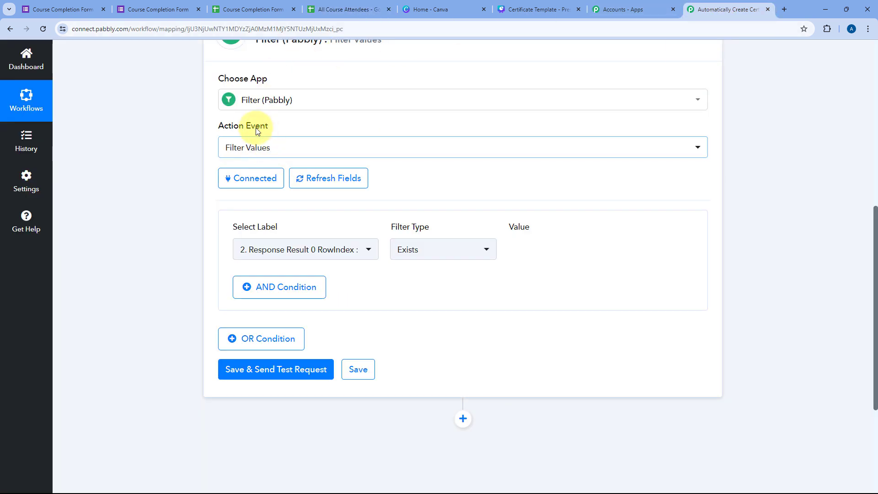
scroll(224, 243, "down", 2)
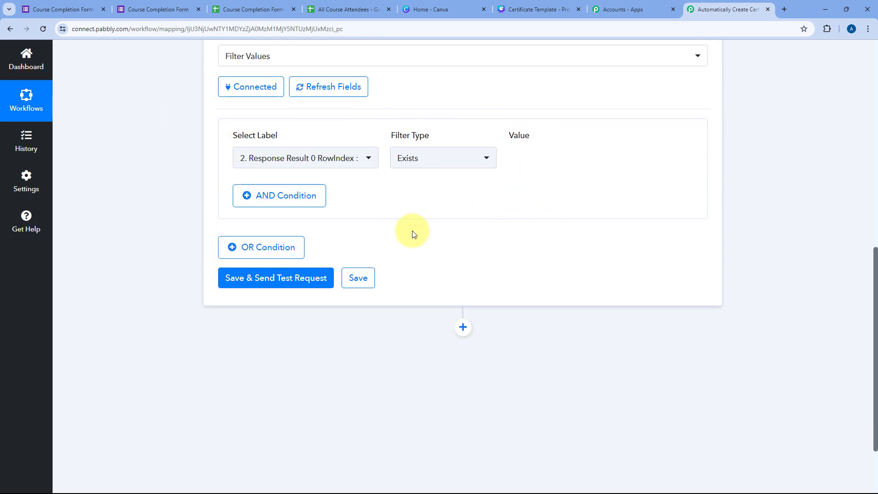
Step: Send a filter test request and confirm it returns success with 'Condition is true'
left_click(289, 278)
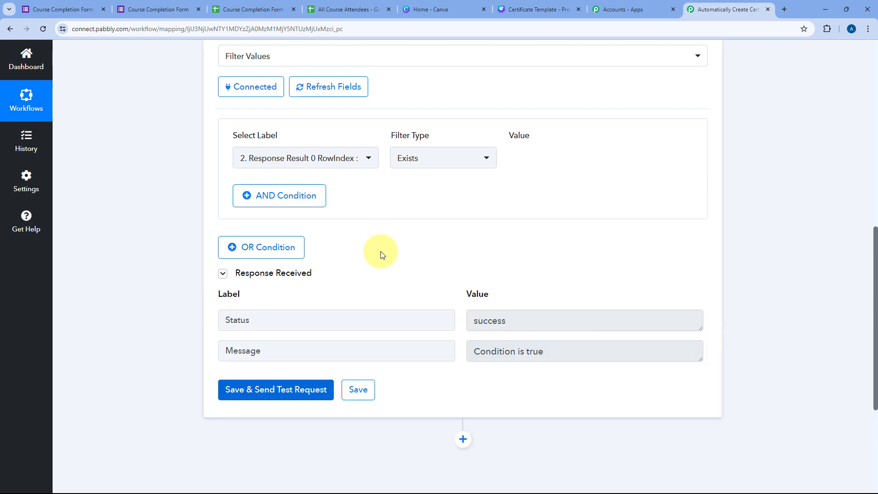
left_click_drag(583, 355, 433, 347)
left_click(437, 292)
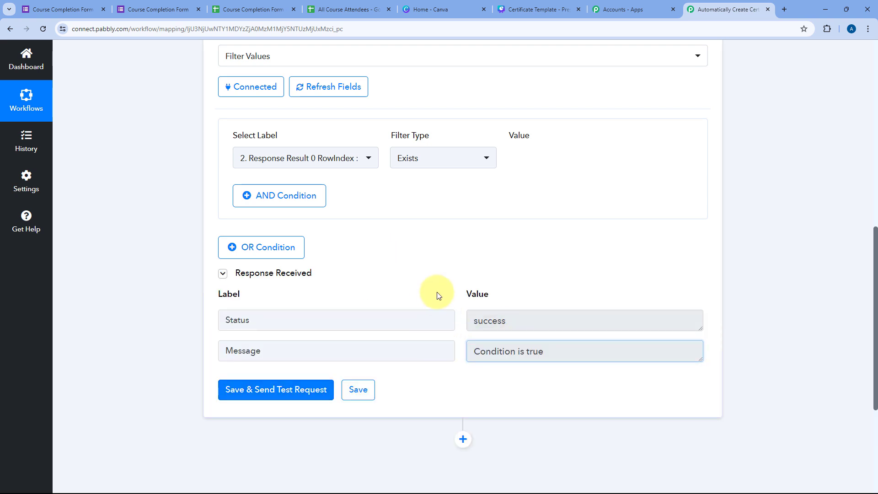
scroll(389, 111, "up", 2)
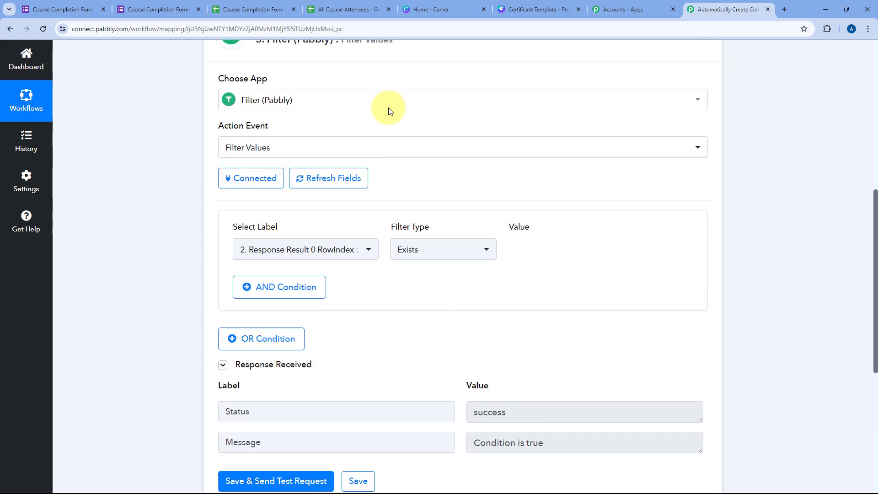
left_click(327, 5)
left_click(717, 5)
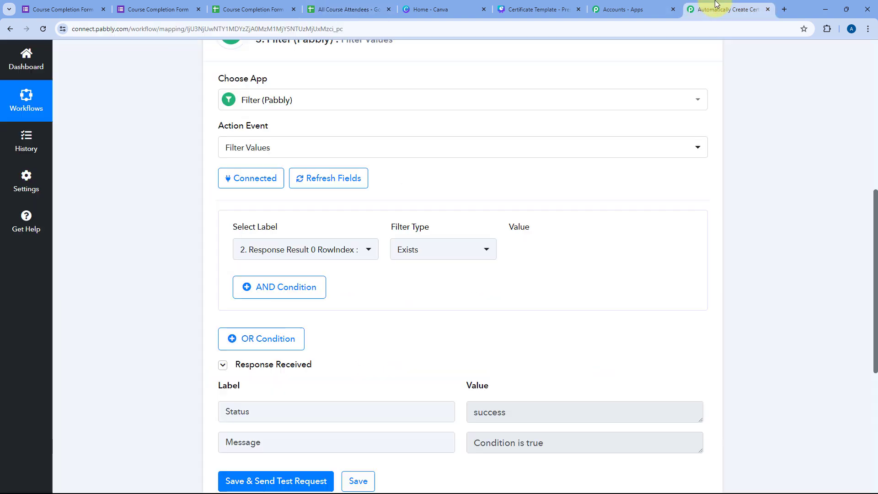
scroll(455, 253, "down", 2)
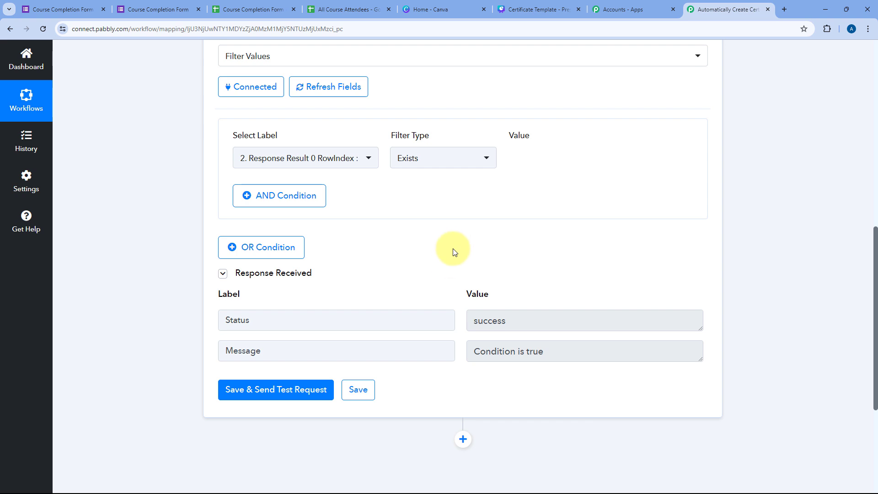
scroll(454, 249, "down", 4)
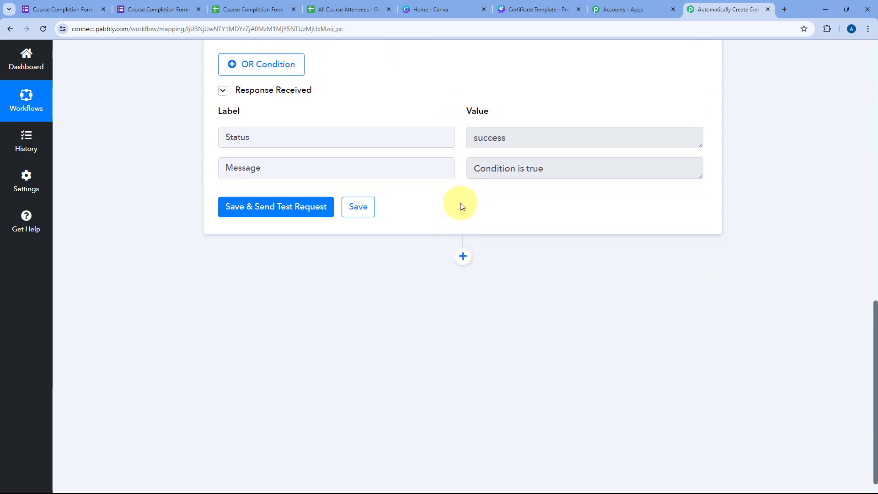
scroll(438, 131, "up", 8)
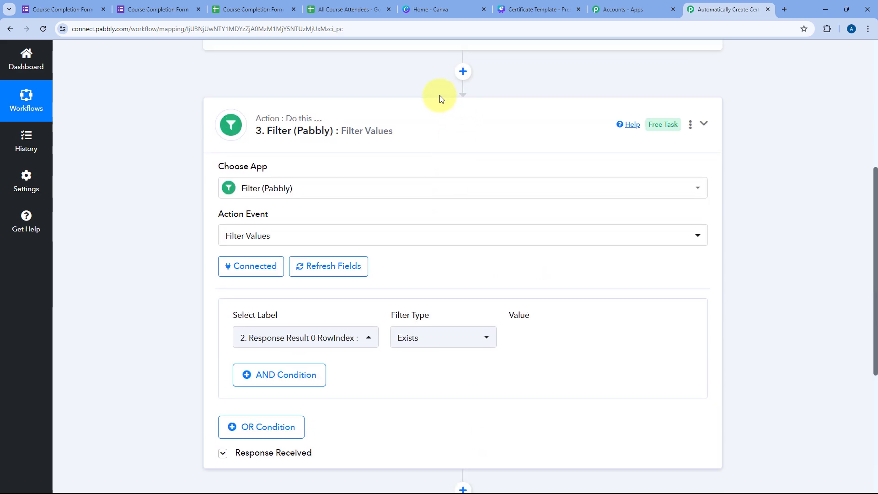
Step: Collapse the Filter step to view the whole three-step workflow
left_click(440, 99)
scroll(421, 92, "up", 2)
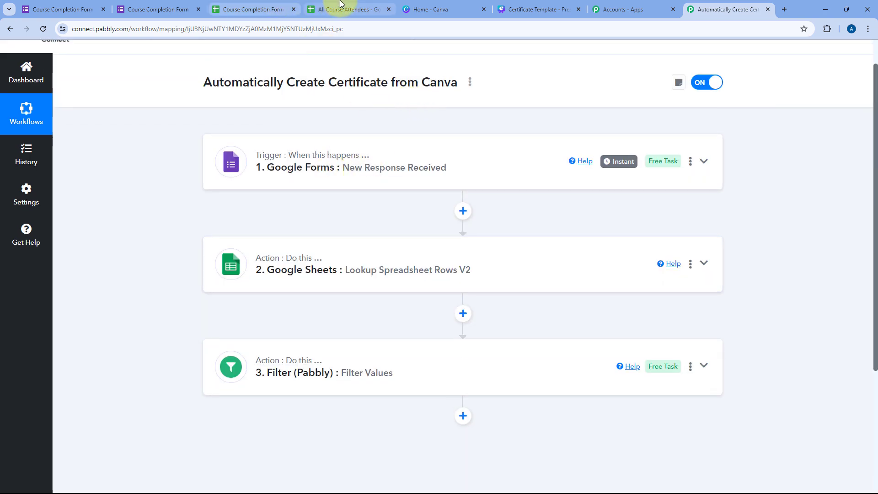
scroll(396, 211, "down", 4)
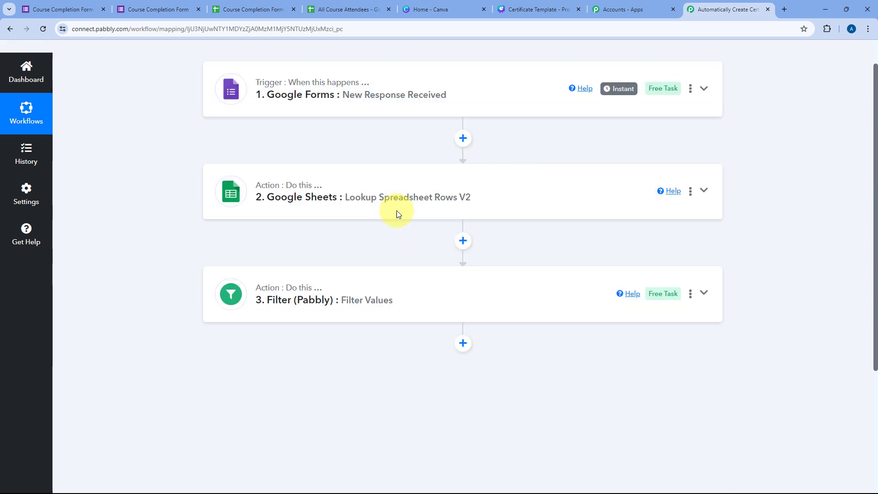
Step: Add a Canva action step after the Filter step
left_click(463, 237)
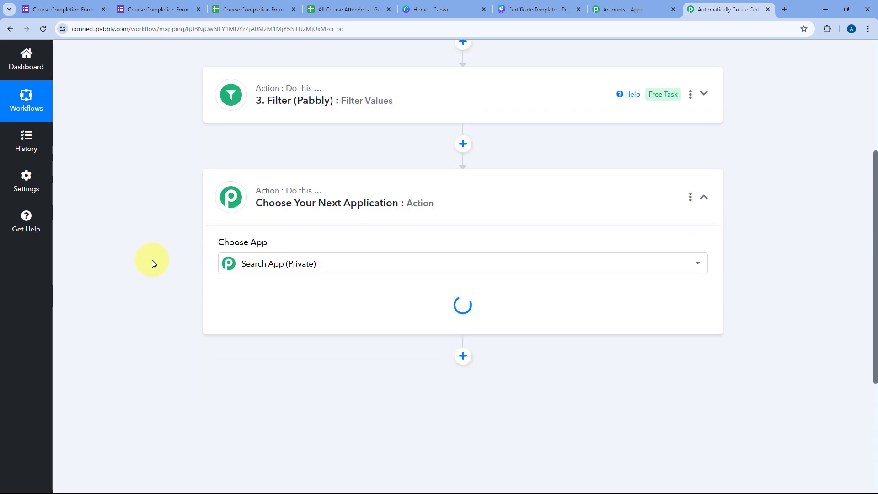
type("Canva")
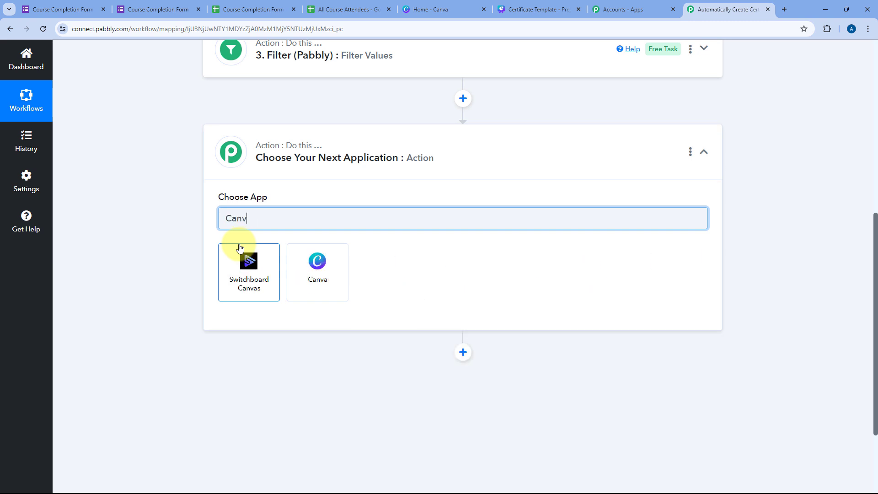
left_click(314, 263)
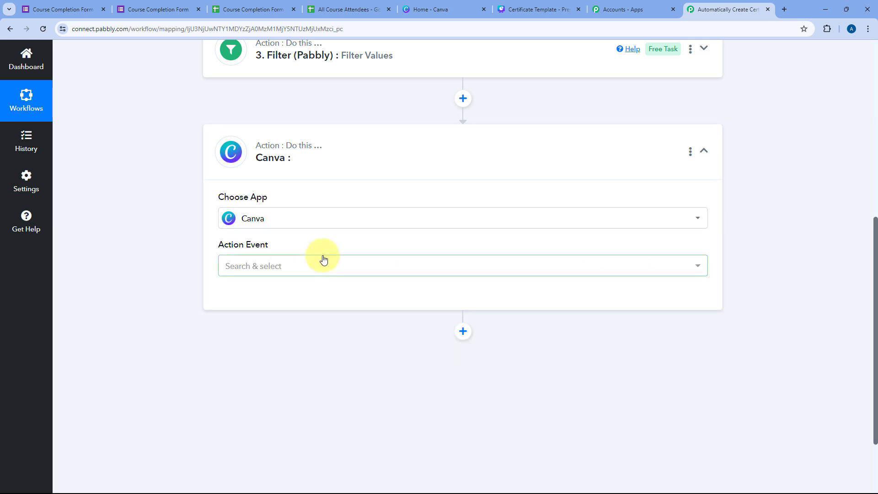
scroll(324, 243, "down", 2)
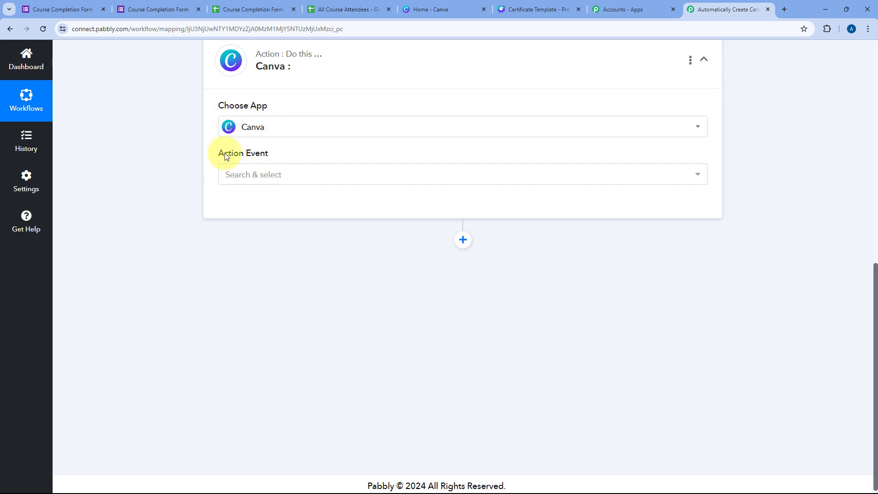
Step: Choose the Create Design Autofill Job event and start a new Canva connection
left_click(314, 176)
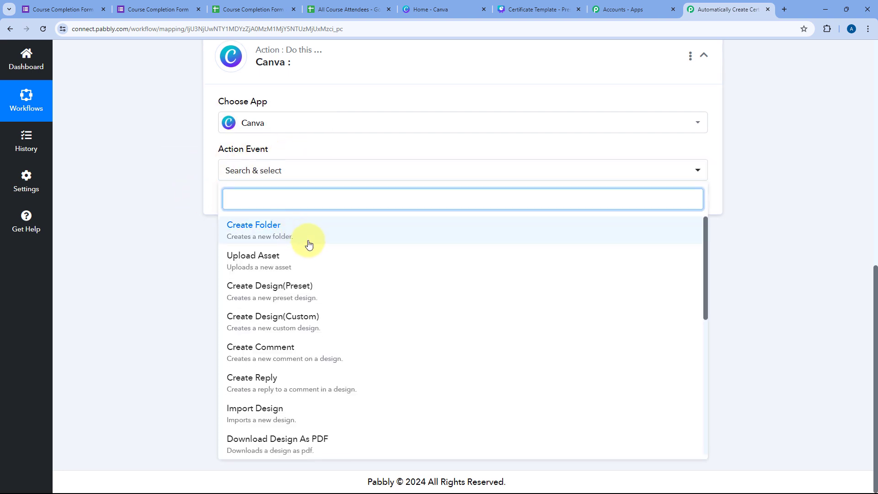
scroll(323, 269, "down", 2)
scroll(323, 304, "down", 4)
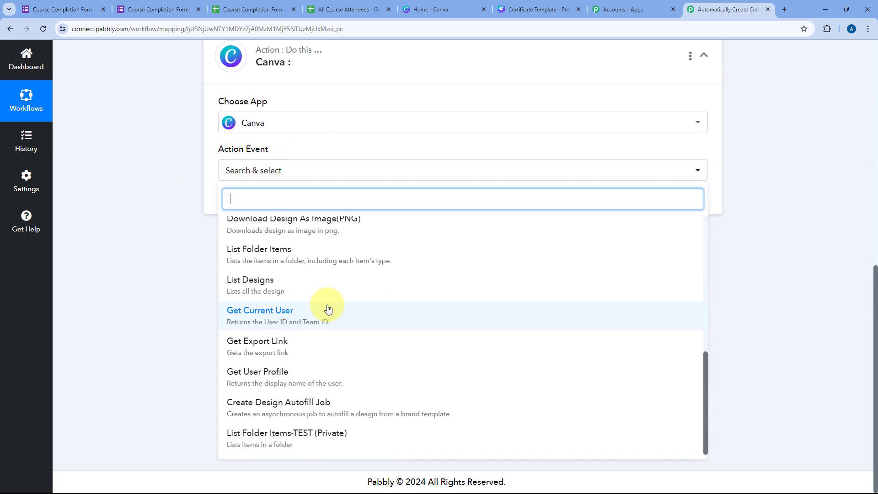
left_click(274, 406)
left_click(262, 246)
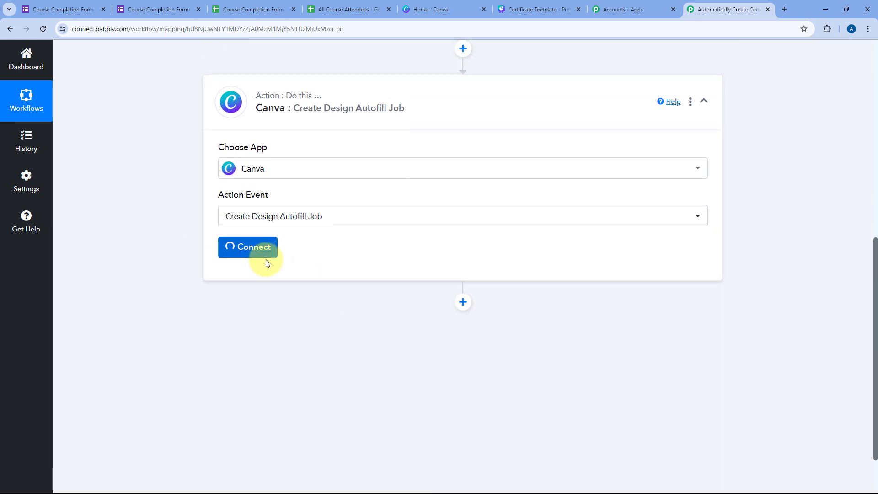
left_click(406, 157)
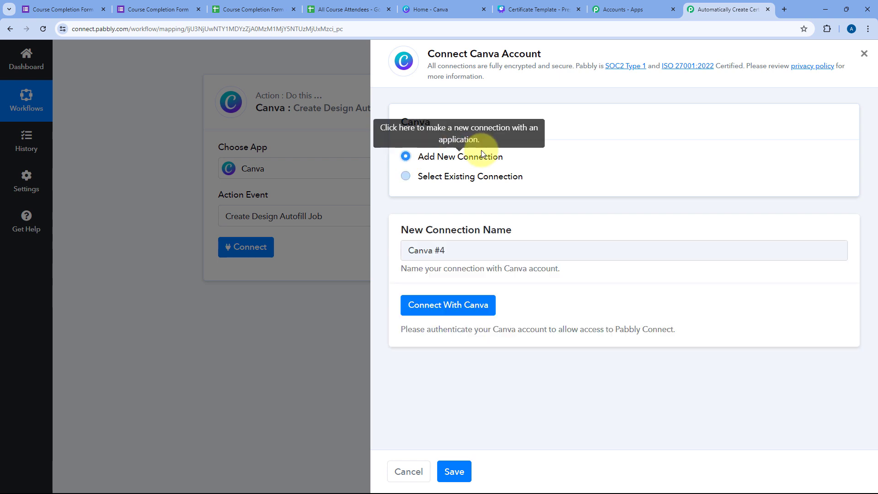
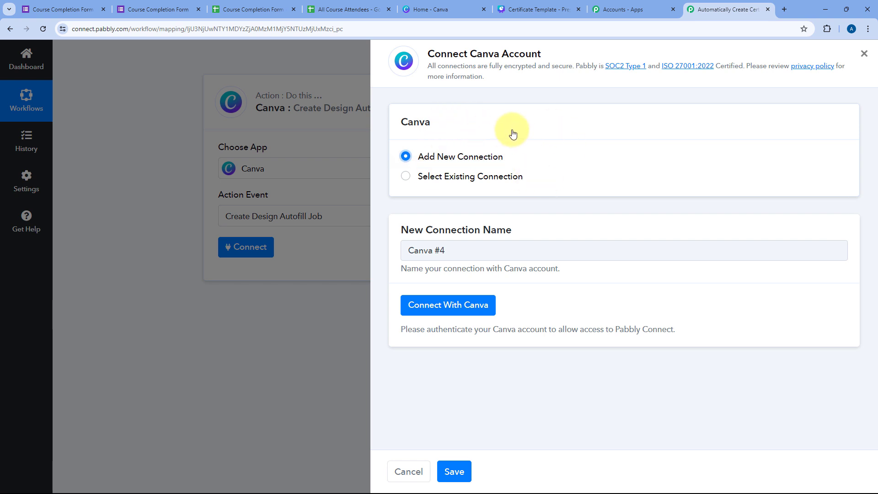
Step: Start a new Canva connection and open the Learn more guide for the client ID
left_click(472, 305)
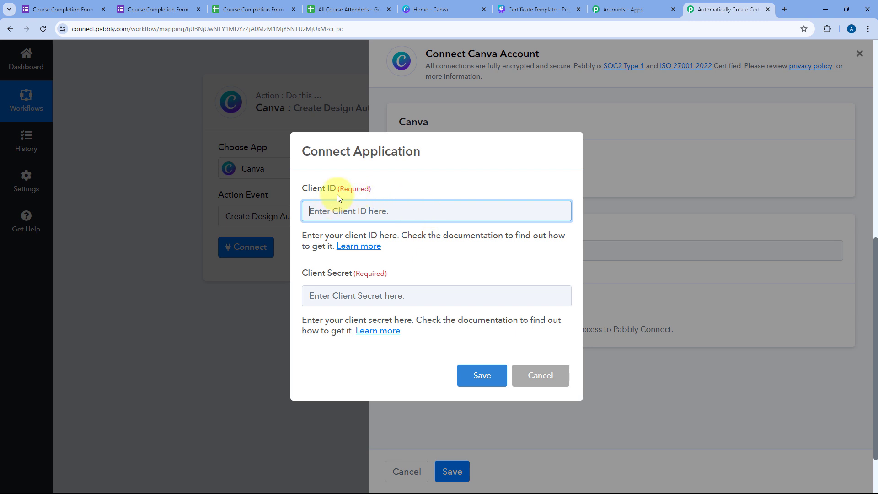
left_click(371, 251)
Step: Read the forum's Canva guide down to 'Create an integration for Canva'
left_click(732, 10)
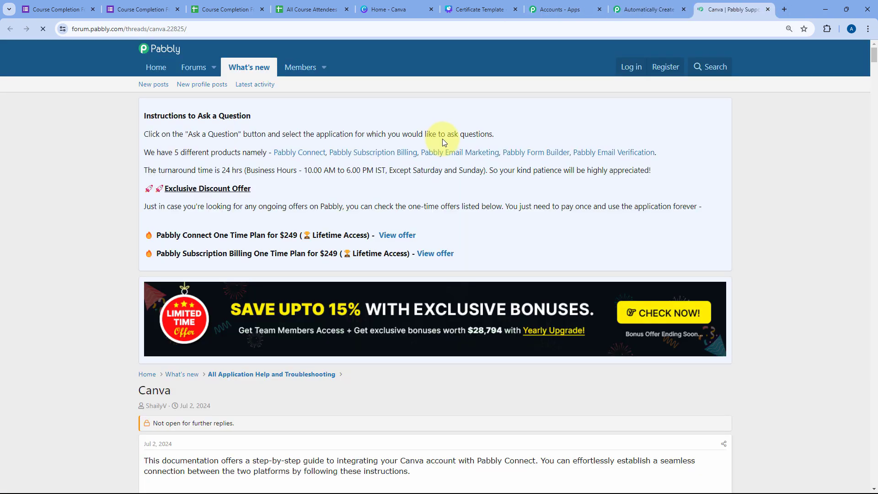
scroll(130, 221, "down", 5)
scroll(95, 198, "down", 2)
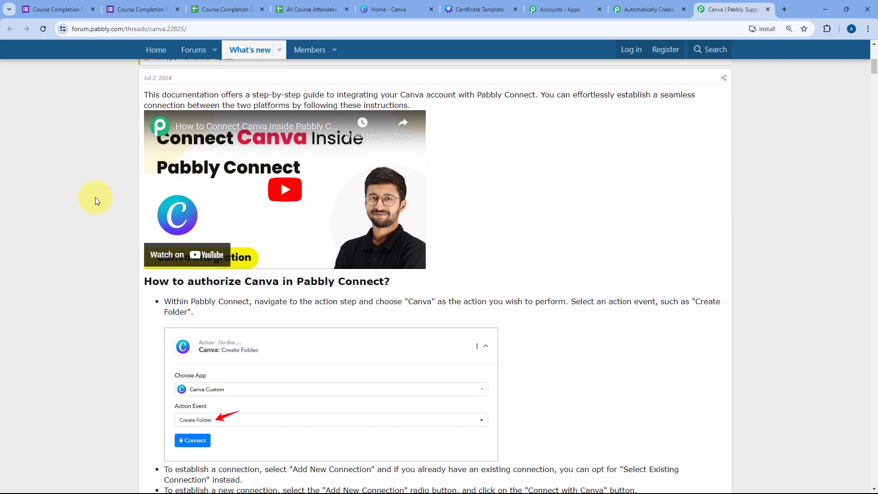
scroll(95, 201, "down", 3)
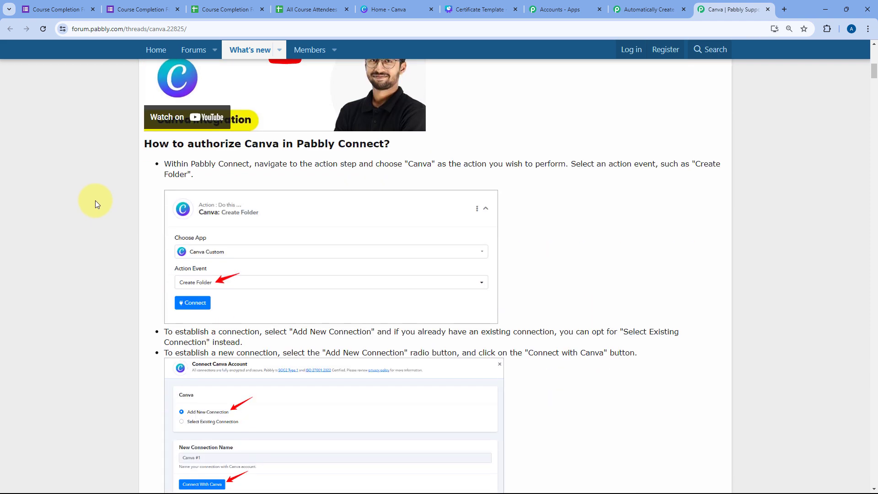
scroll(95, 204, "down", 2)
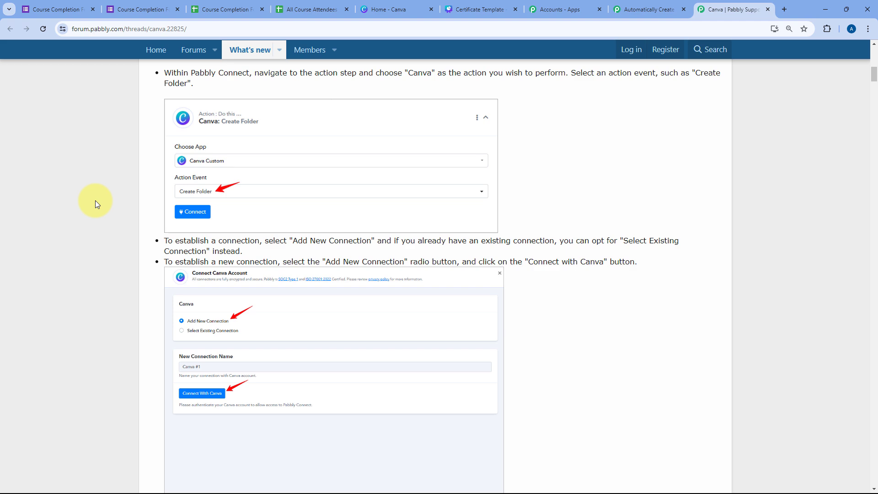
scroll(95, 201, "up", 1)
scroll(95, 201, "down", 8)
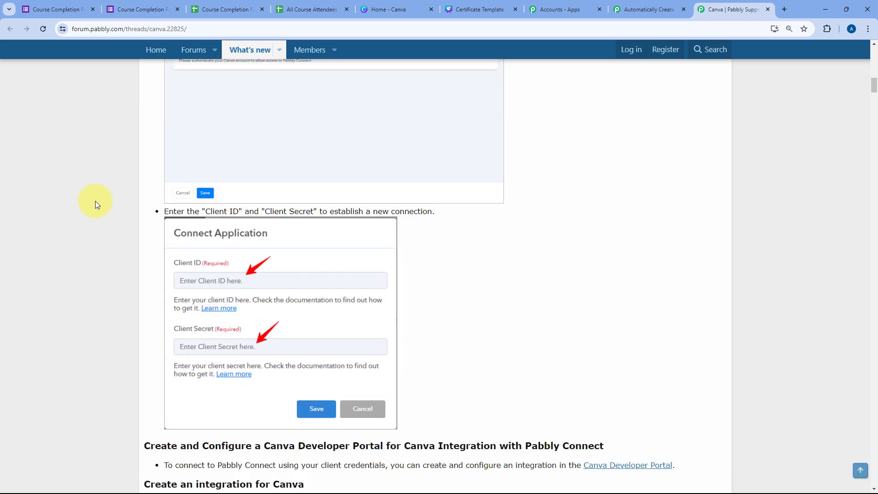
scroll(96, 202, "down", 4)
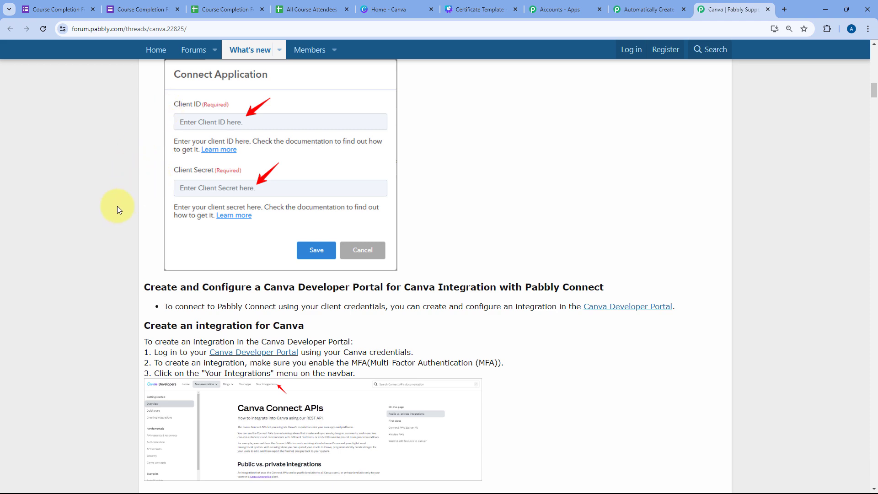
scroll(124, 206, "down", 2)
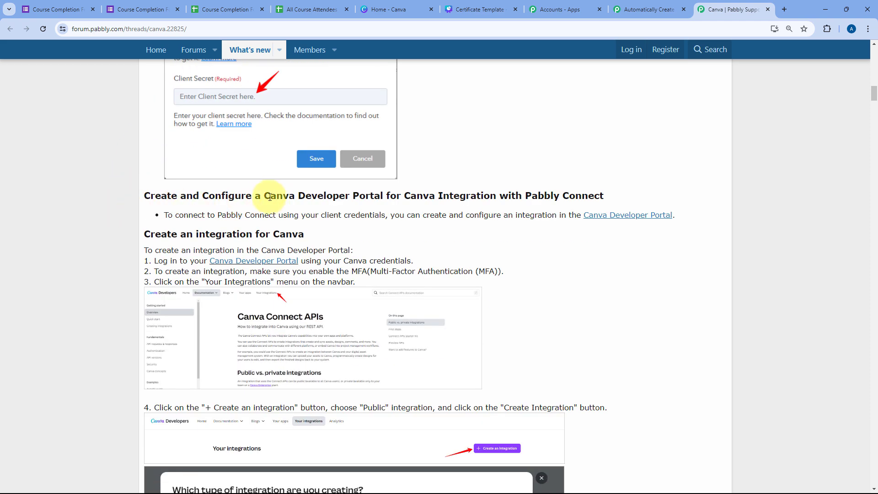
left_click_drag(261, 196, 391, 195)
scroll(358, 209, "down", 1)
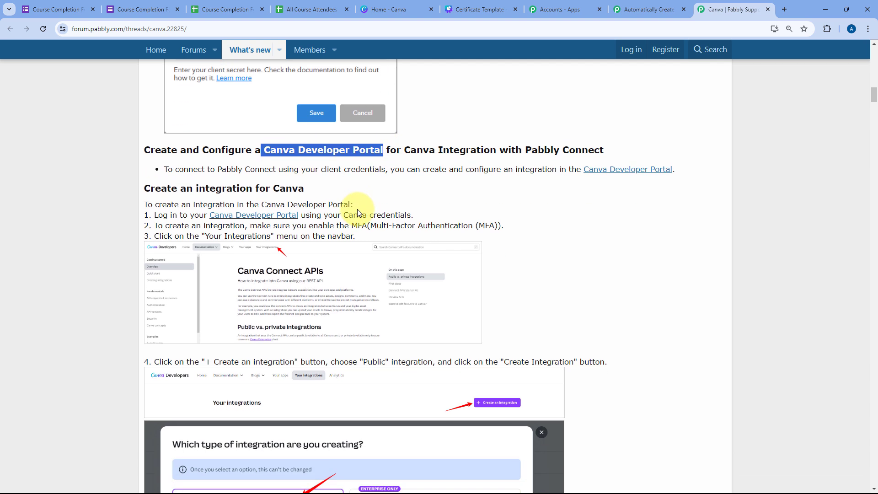
left_click(357, 208)
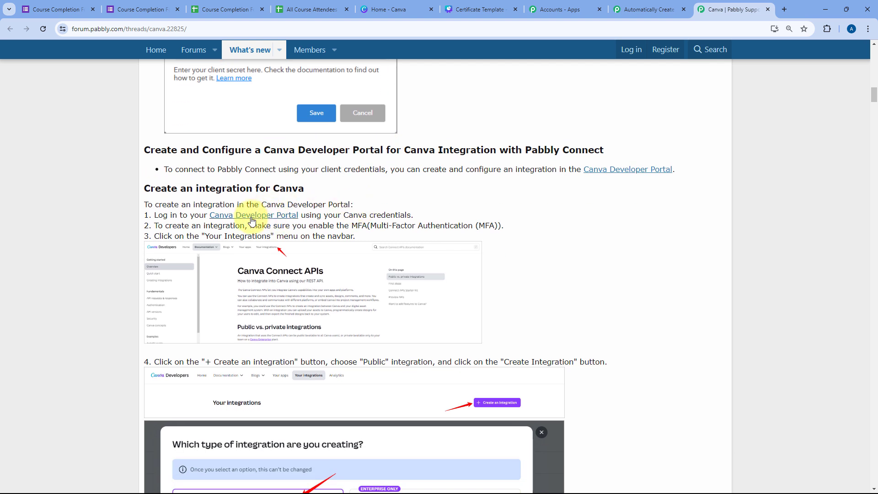
Step: Start a Public integration in the Canva Developer Portal and agree to the developer terms
left_click(272, 220)
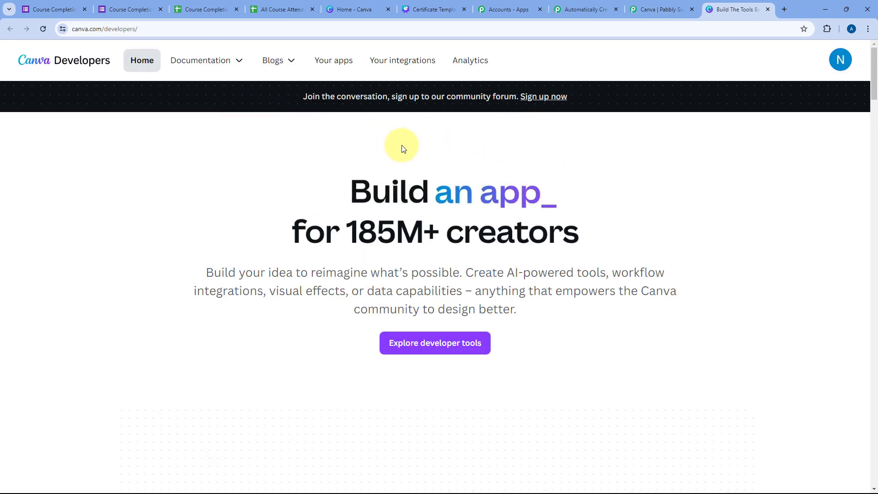
left_click(409, 70)
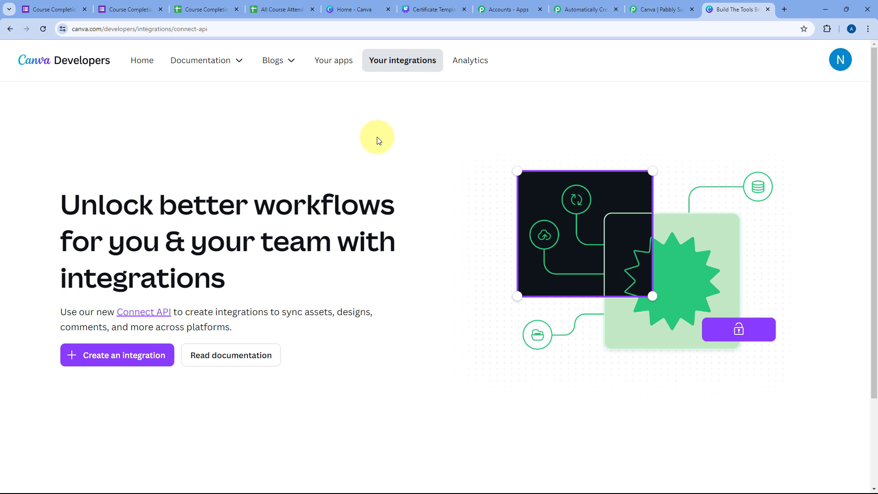
left_click(114, 362)
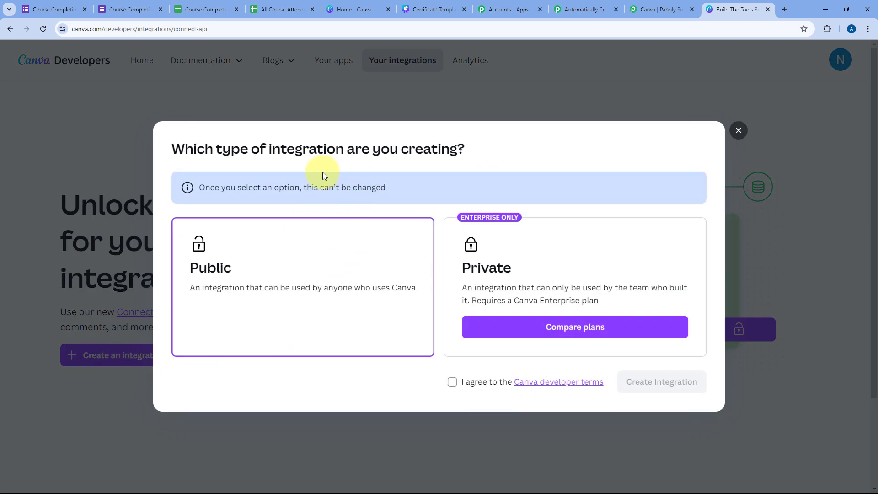
left_click(452, 387)
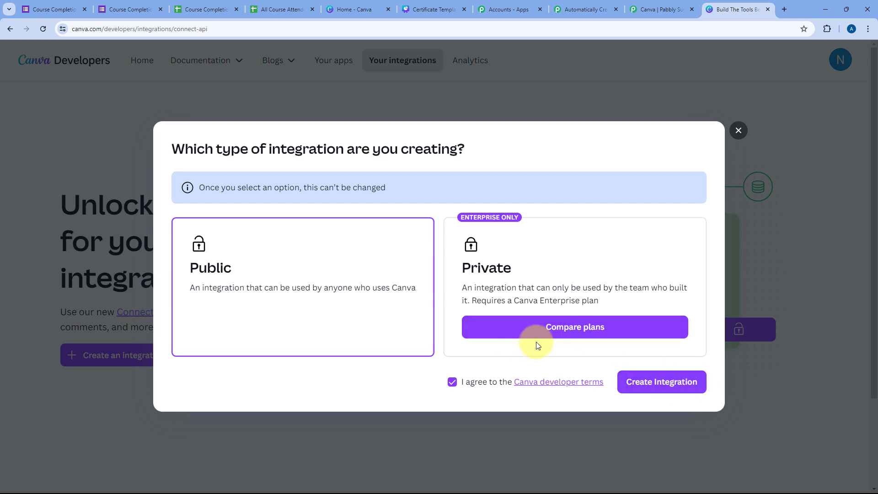
left_click(664, 9)
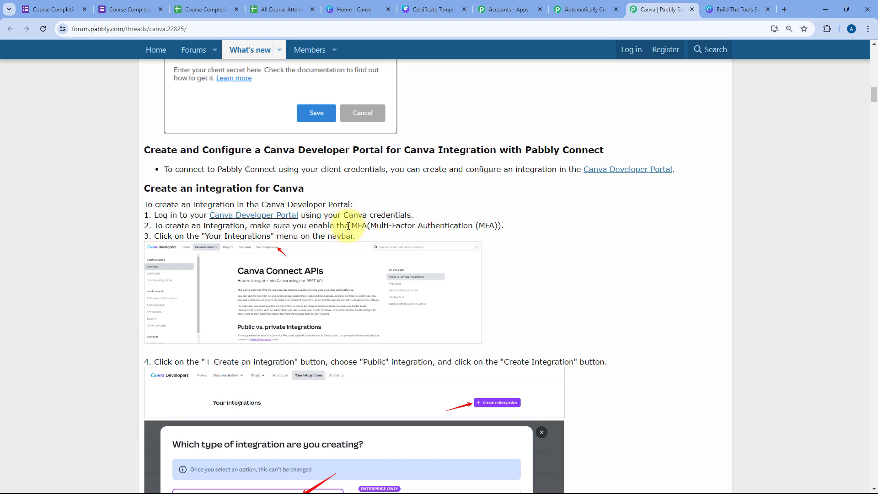
Step: Check the Canva account's Login & security settings for multi-factor authentication
left_click_drag(353, 226, 501, 228)
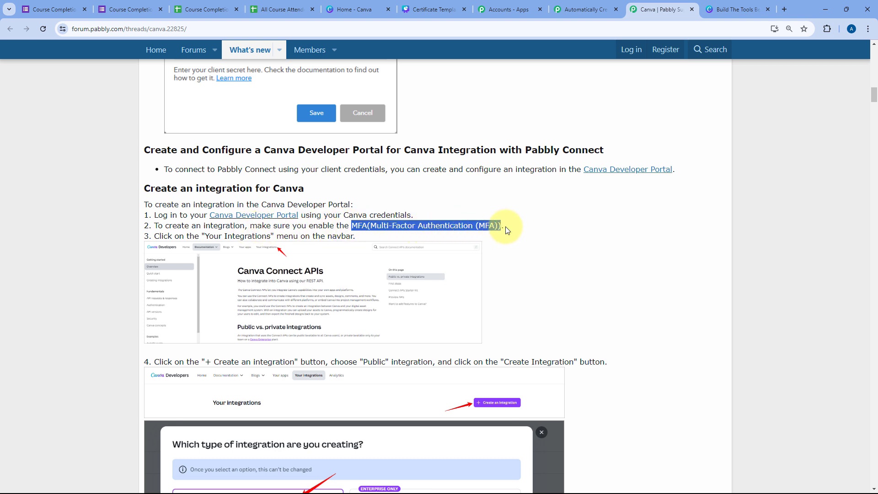
left_click(507, 230)
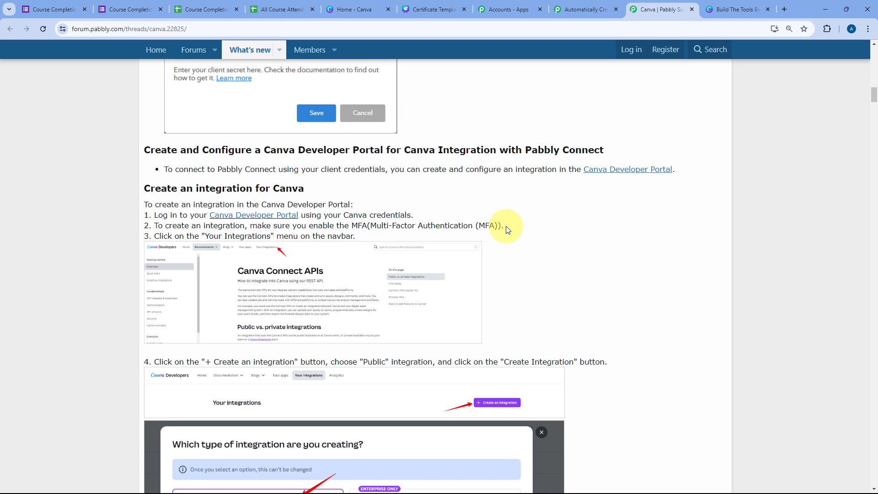
left_click(366, 2)
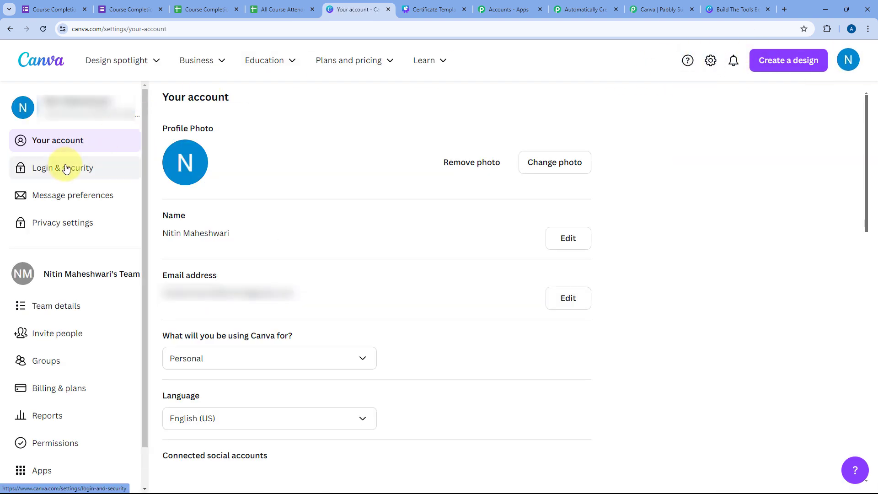
left_click(66, 169)
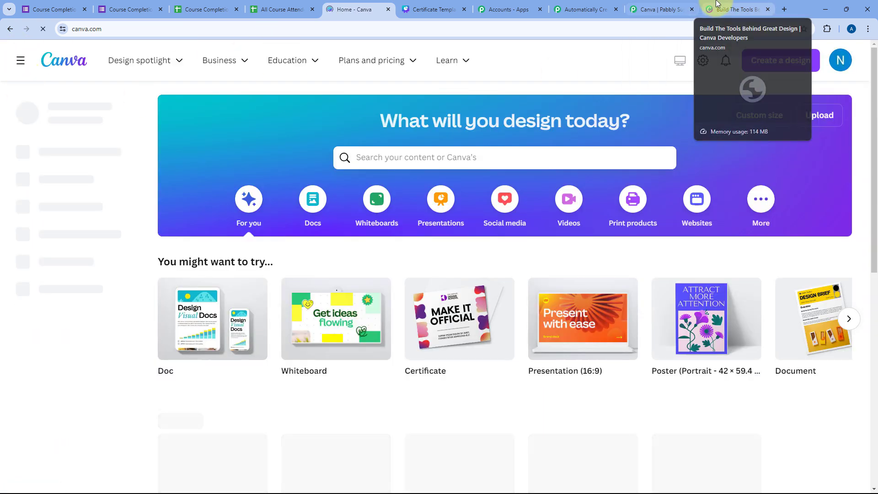
left_click(718, 4)
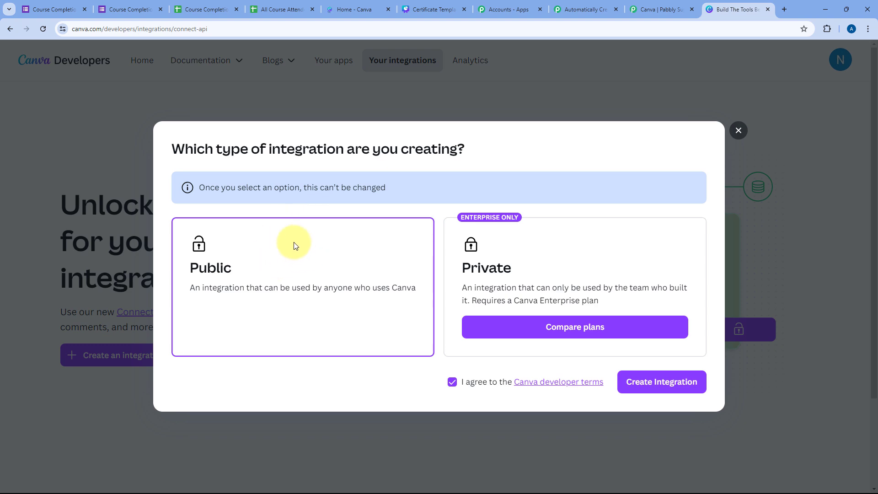
Step: Create the public integration and rename it from 'Untitled' to 'Pabbly Connect'
left_click(667, 382)
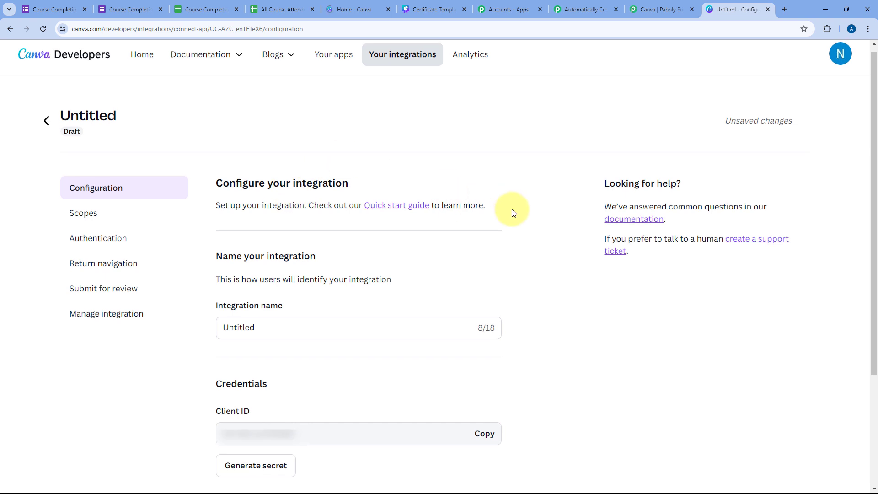
scroll(514, 212, "down", 3)
double_click(280, 196)
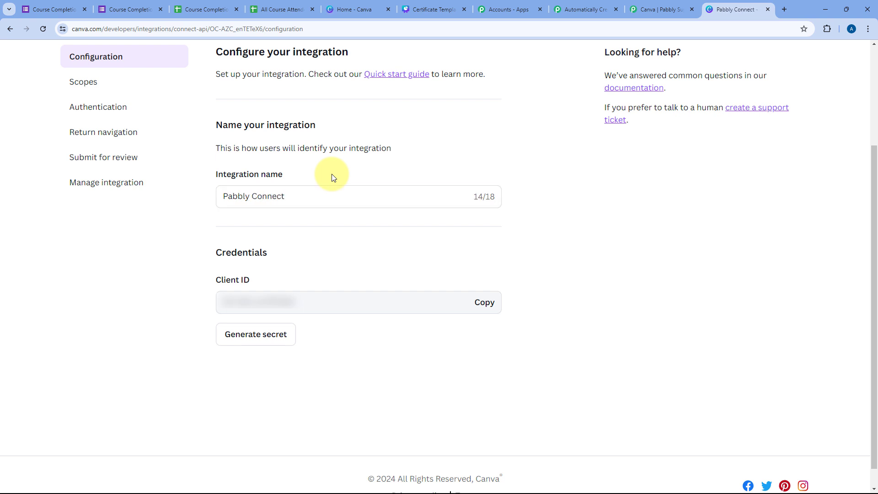
left_click(335, 193)
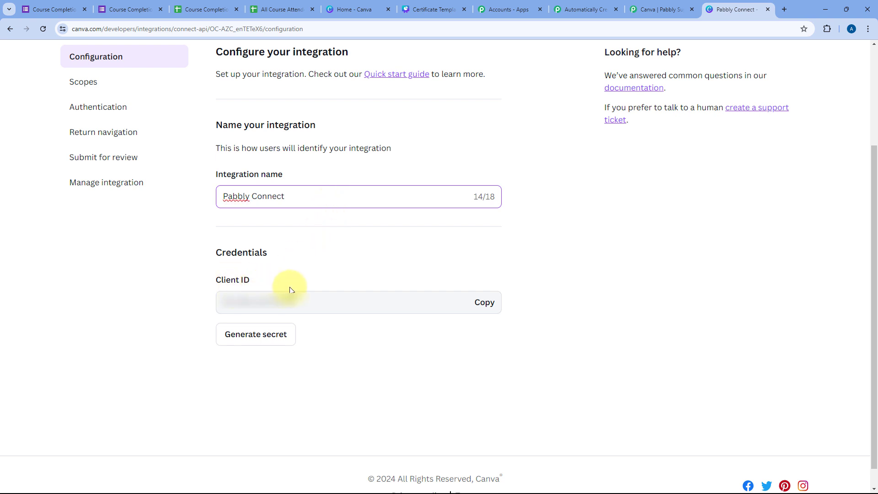
scroll(293, 284, "up", 1)
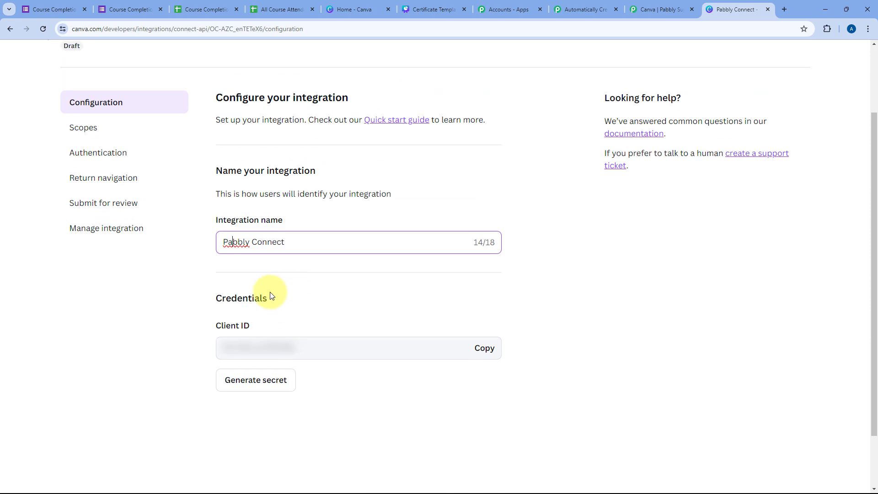
Step: Review the required scopes in the Pabbly forum guide
left_click(654, 8)
scroll(491, 163, "down", 3)
scroll(491, 163, "down", 12)
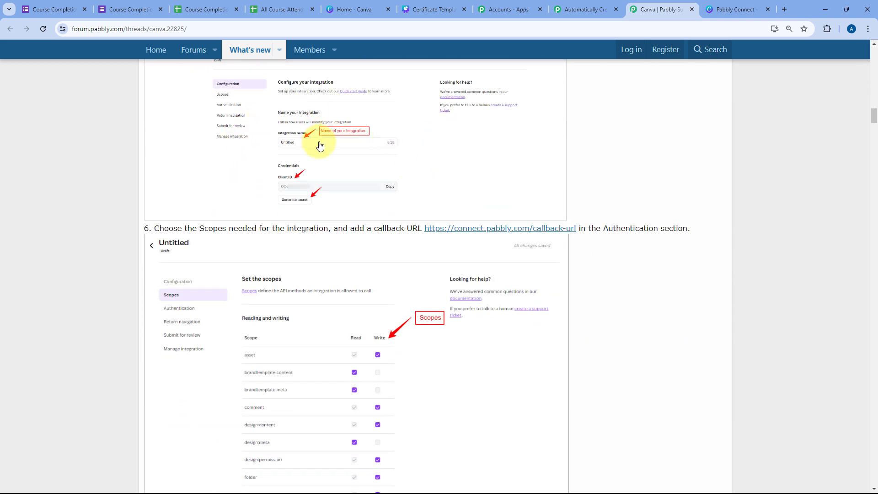
scroll(317, 146, "down", 2)
scroll(201, 201, "down", 7)
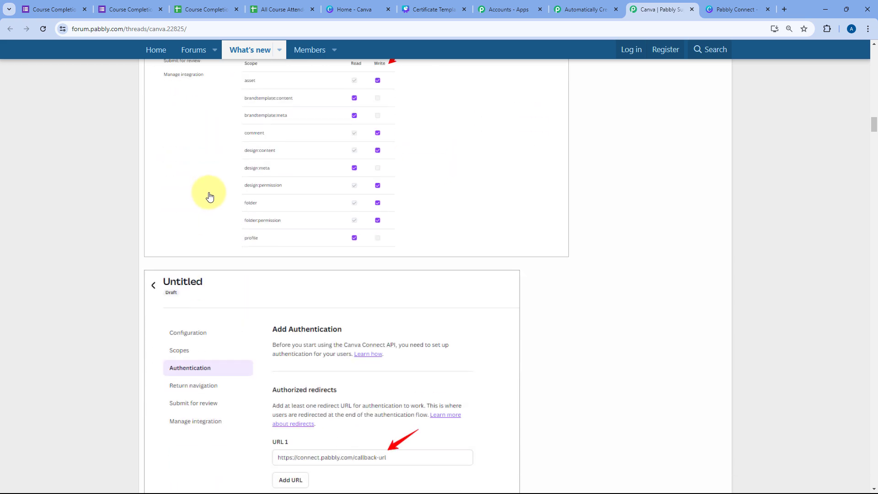
scroll(372, 213, "up", 7)
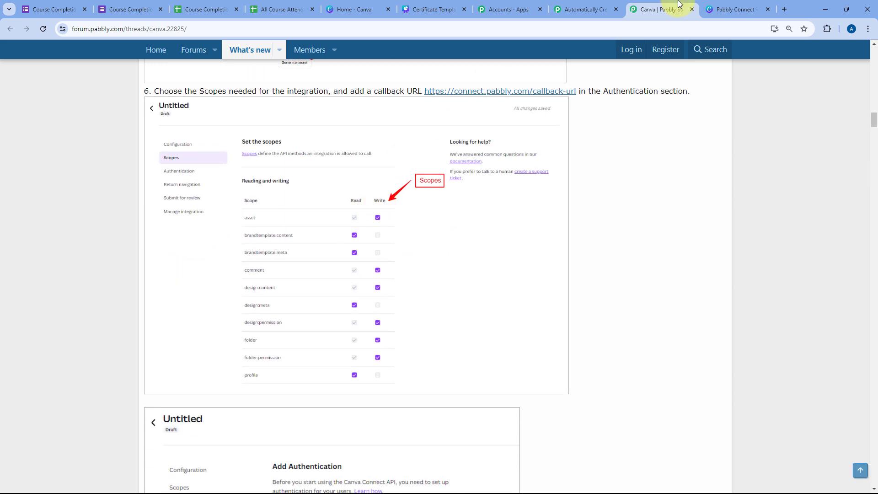
left_click(734, 9)
Step: Grant write for asset, design:permission, design:content and read for brandtemplate:content, design:meta
left_click(97, 132)
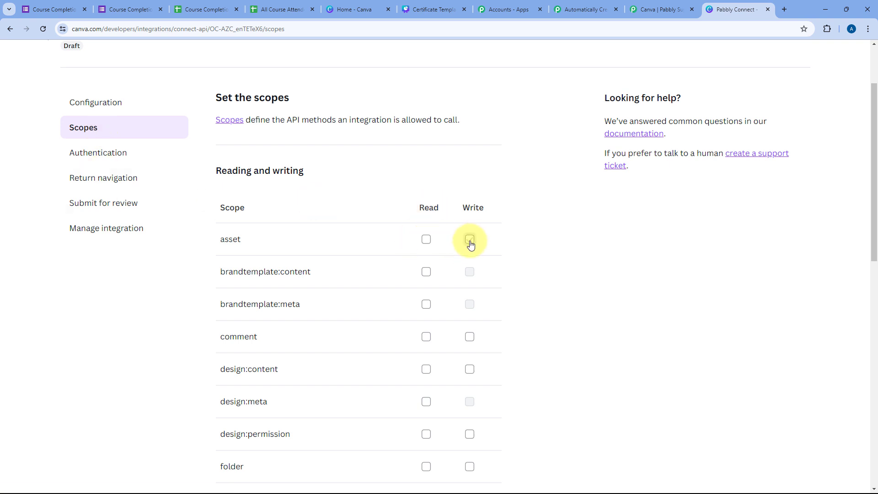
left_click(470, 239)
left_click(426, 271)
scroll(428, 216, "down", 2)
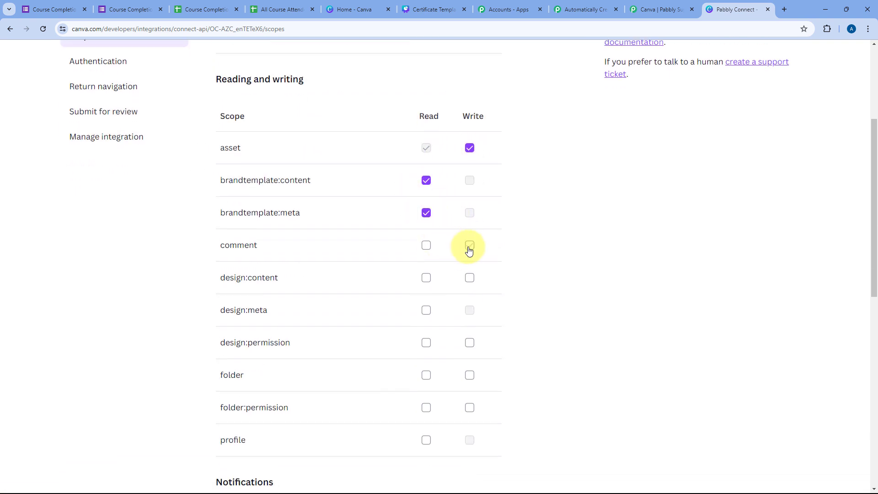
left_click(470, 342)
left_click(426, 311)
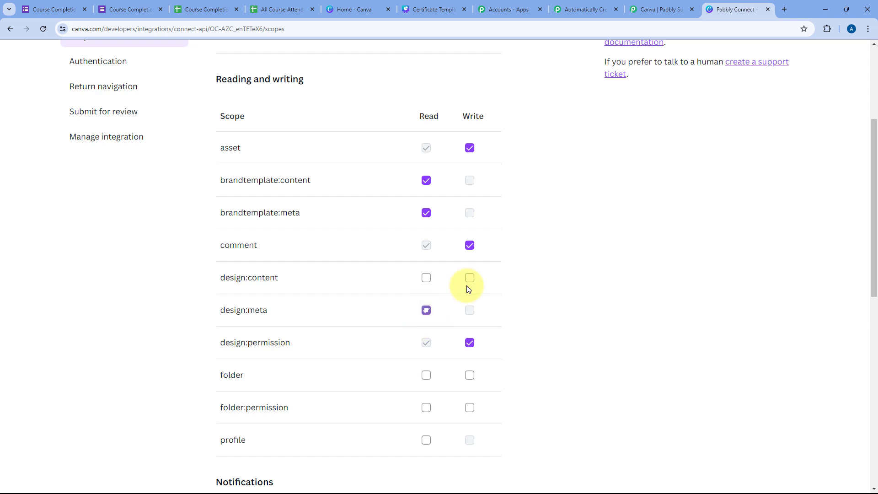
left_click(469, 278)
Step: Grant write for folder and folder:permission and read for profile, then check all scopes
left_click(469, 375)
left_click(469, 408)
left_click(426, 440)
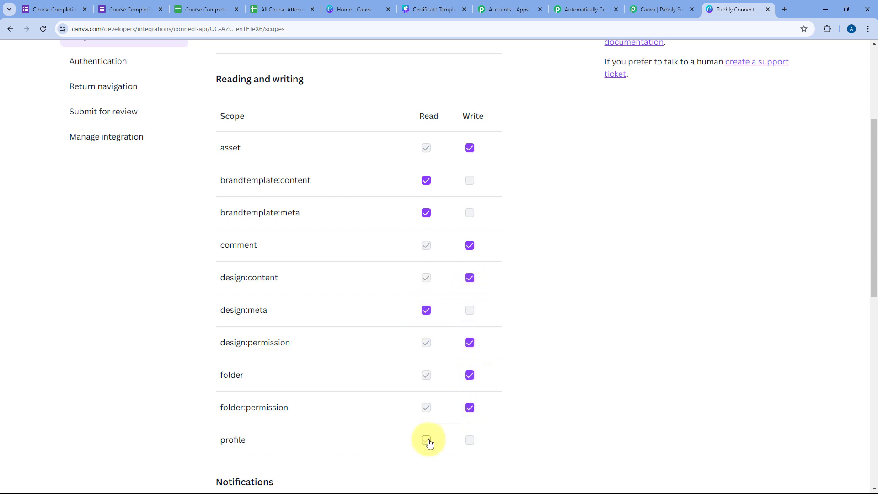
scroll(517, 353, "down", 1)
scroll(518, 356, "down", 5)
scroll(507, 290, "up", 1)
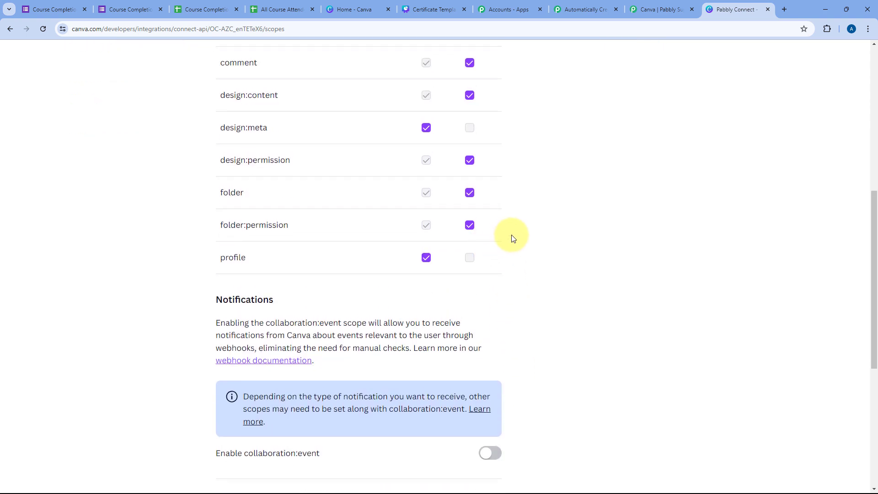
scroll(509, 238, "up", 5)
scroll(512, 235, "up", 3)
scroll(511, 236, "down", 13)
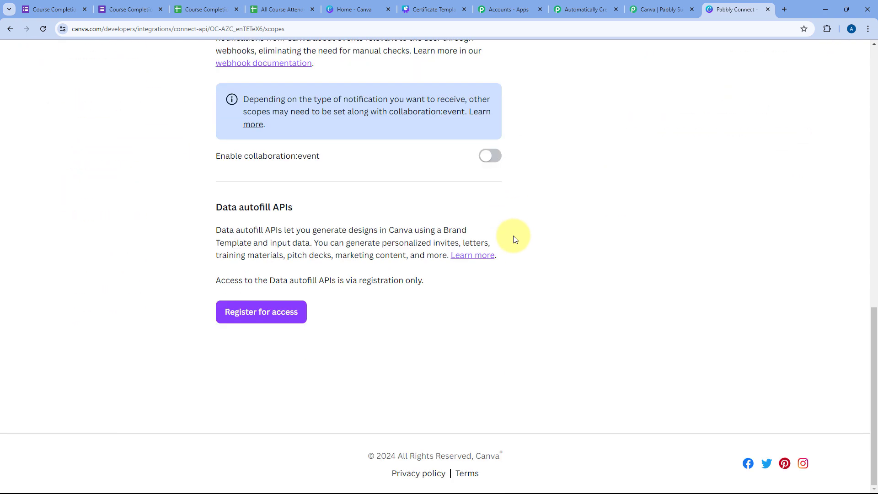
scroll(549, 229, "up", 13)
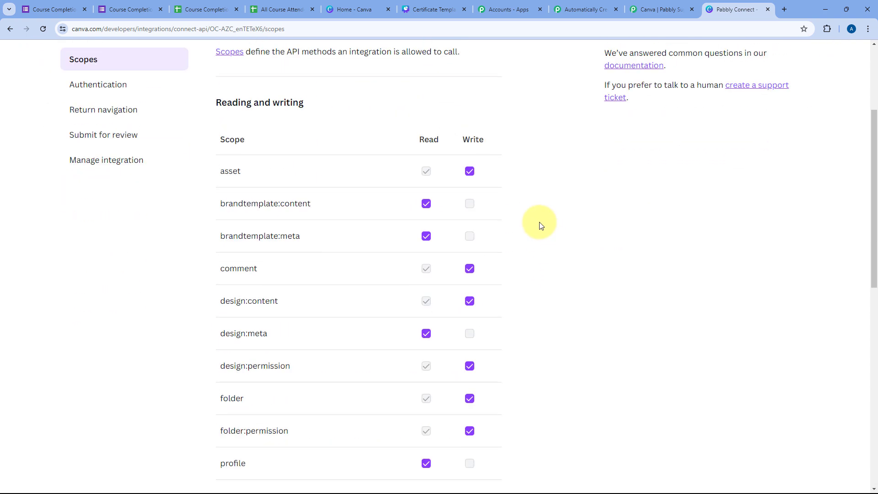
Step: Copy the Pabbly callback URL from the forum guide for the Authentication settings
left_click(114, 244)
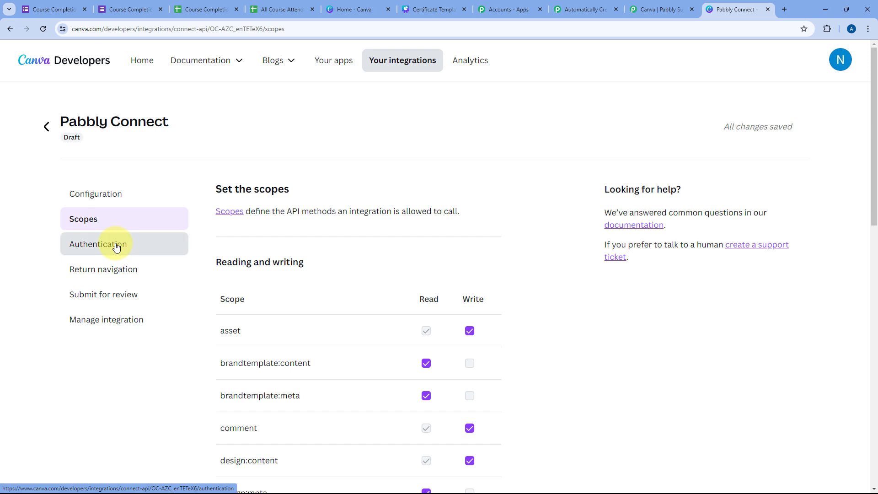
scroll(293, 268, "down", 2)
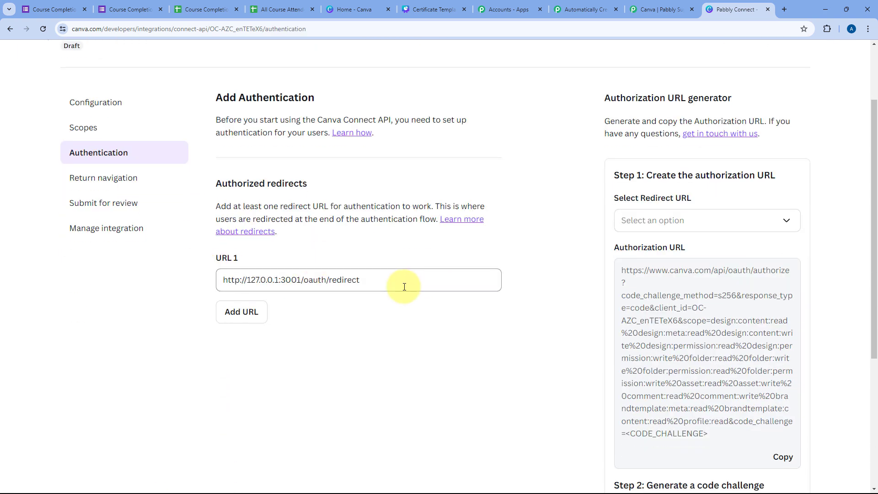
left_click(660, 9)
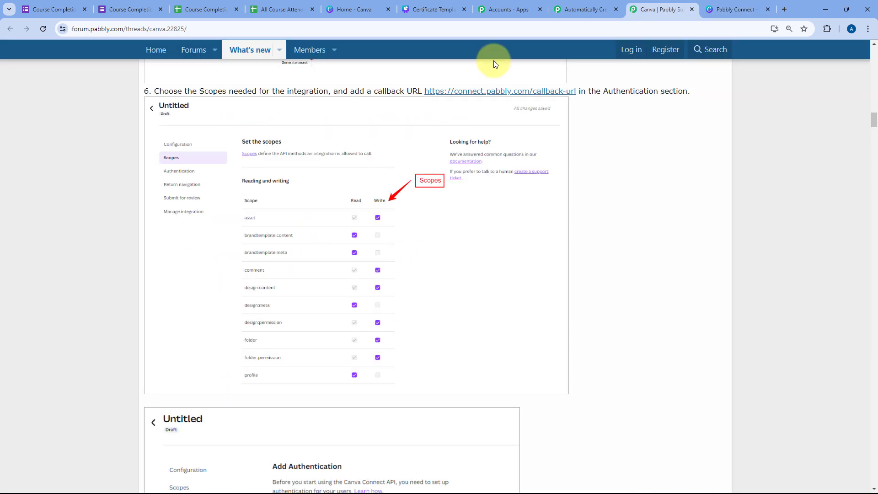
scroll(122, 262, "down", 10)
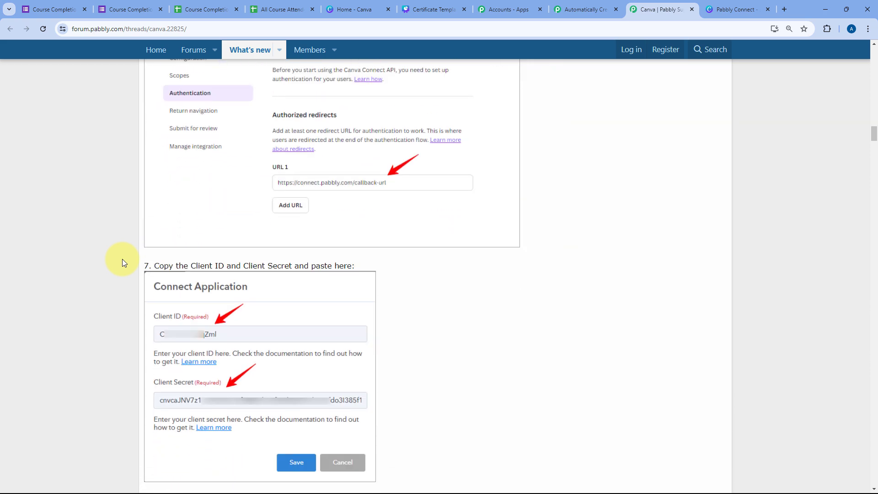
scroll(122, 259, "up", 10)
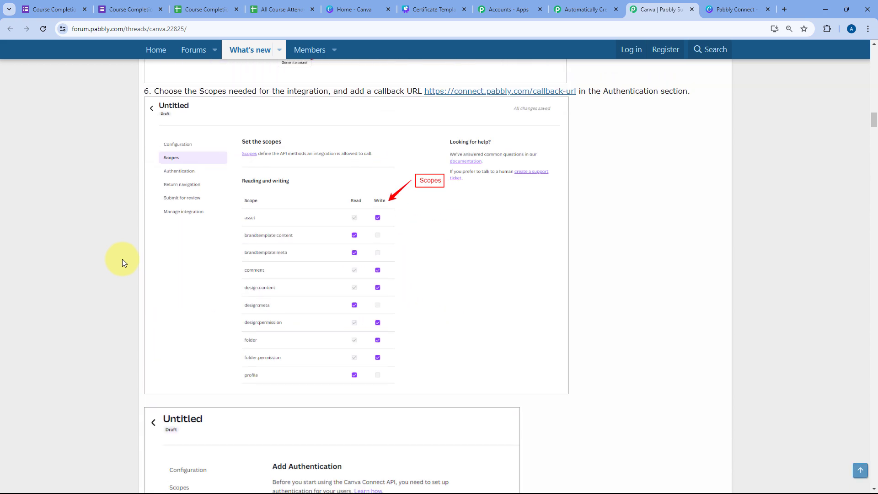
left_click_drag(423, 272, 570, 272)
right_click(541, 275)
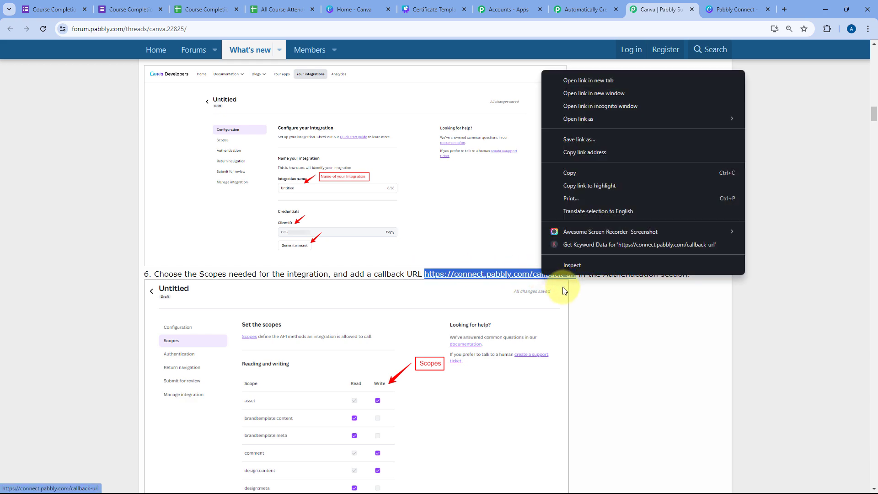
left_click(570, 174)
left_click(734, 10)
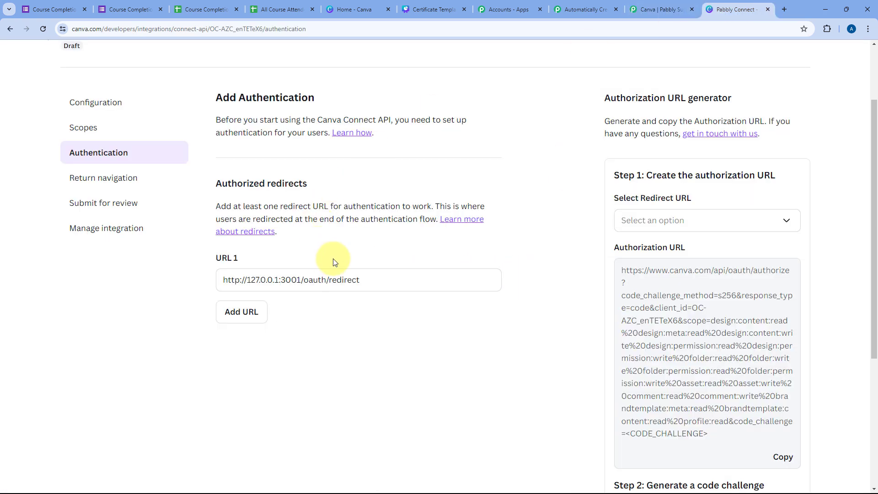
triple_click(231, 280)
key("BackSpace")
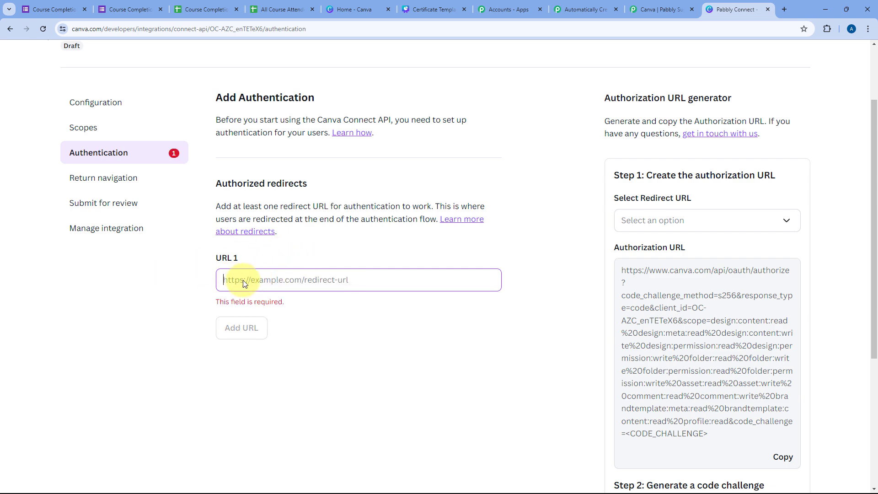
right_click(242, 279)
left_click(273, 157)
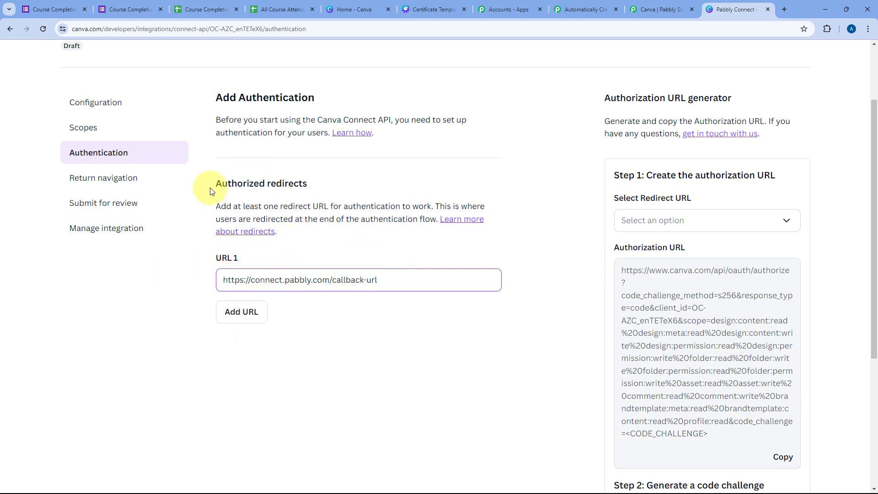
Step: Recheck the scopes page and the saved redirect URL under Authentication
left_click(91, 129)
scroll(244, 213, "down", 12)
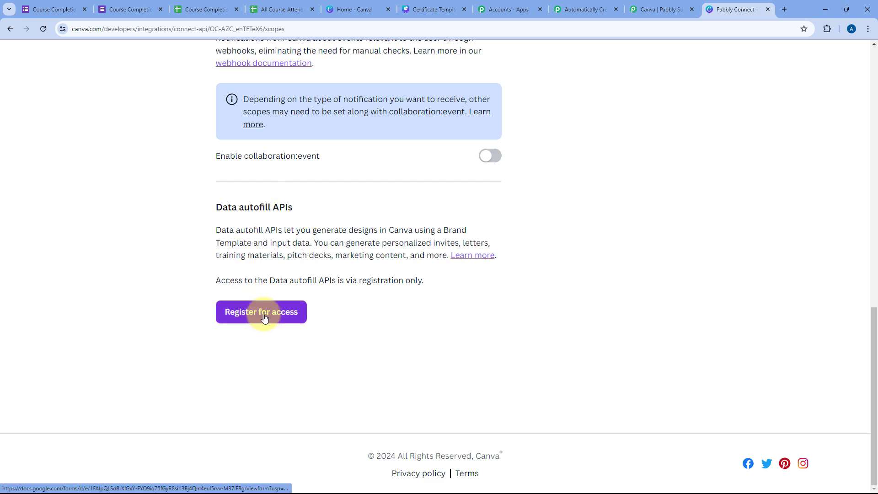
scroll(337, 305, "up", 3)
scroll(366, 317, "up", 10)
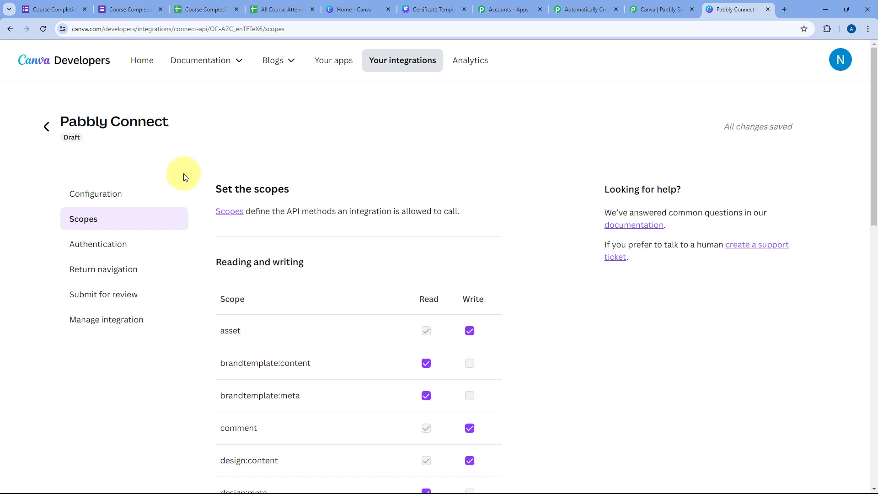
scroll(327, 214, "down", 2)
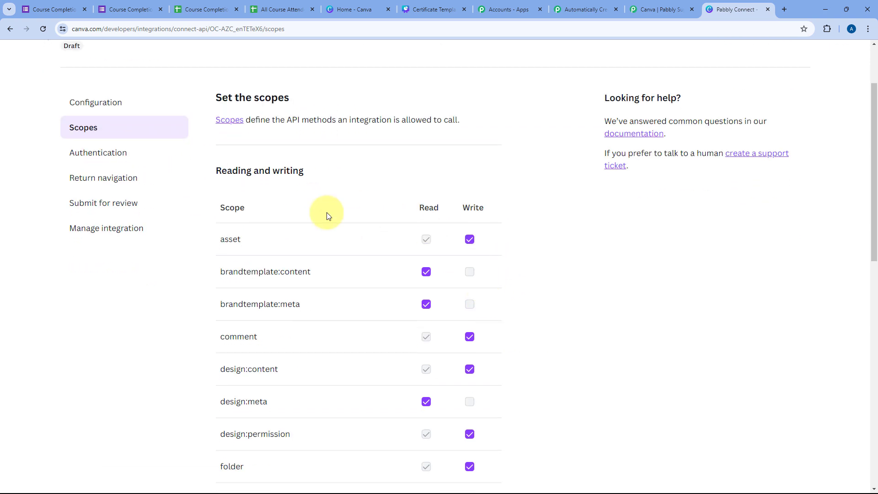
left_click(139, 155)
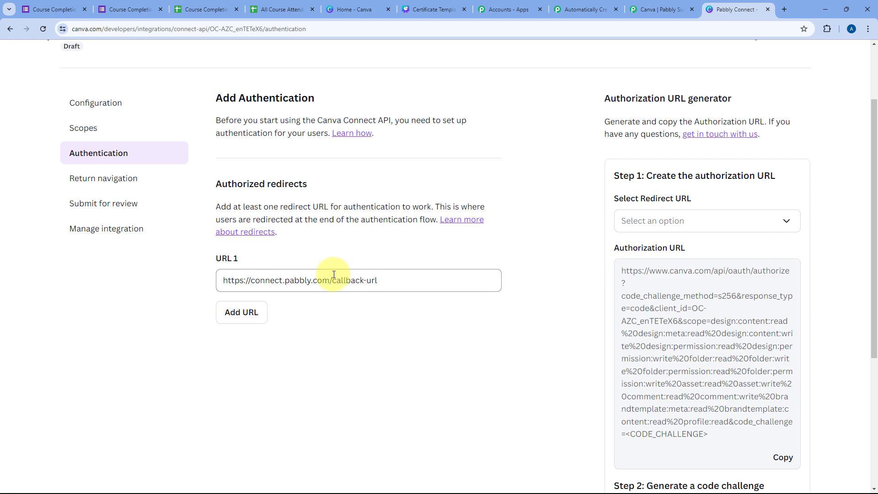
scroll(333, 275, "up", 2)
Step: Generate a client secret and copy the integration's client ID
left_click(123, 195)
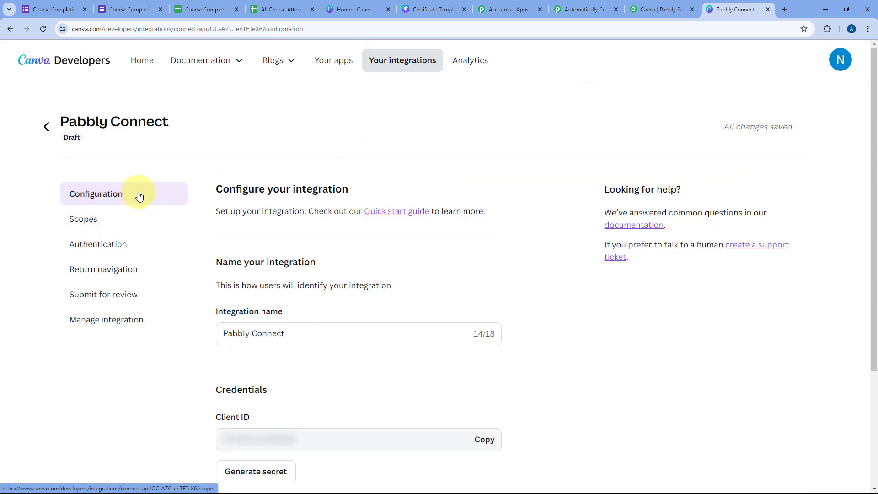
scroll(284, 230, "down", 3)
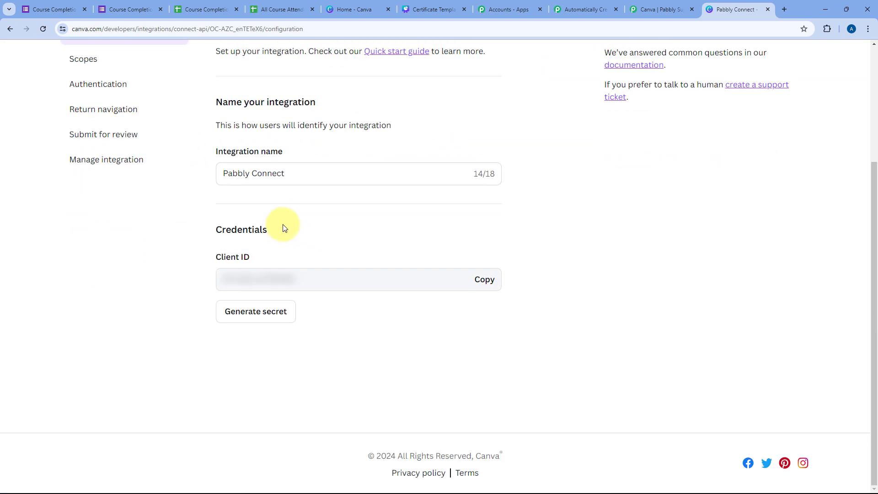
left_click(266, 316)
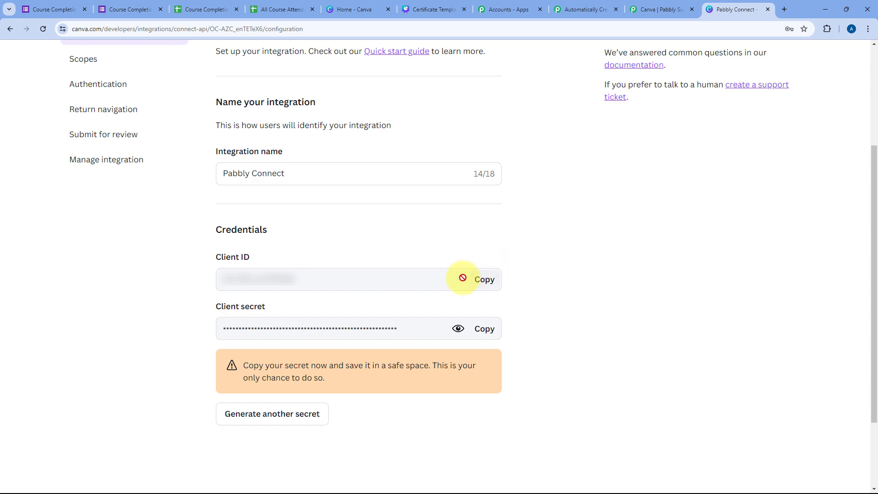
left_click(480, 284)
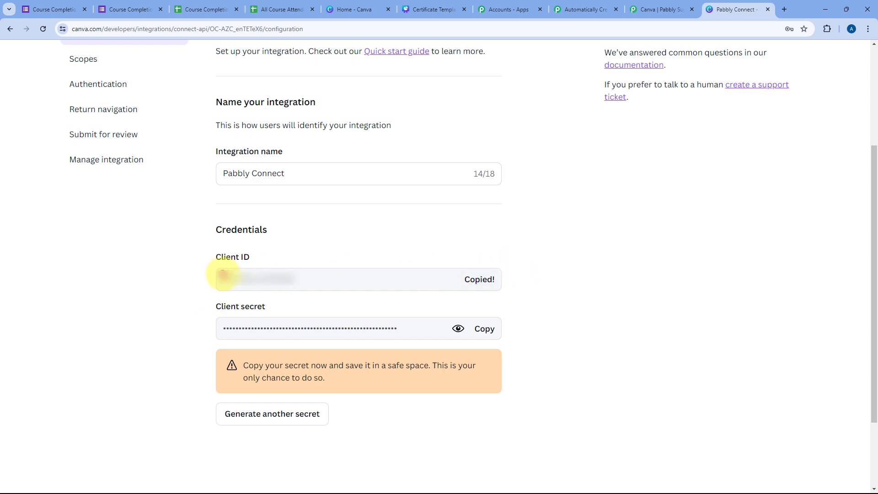
left_click(660, 6)
left_click(606, 6)
Step: Paste the Canva client ID and client secret into Connect Application and save
right_click(344, 212)
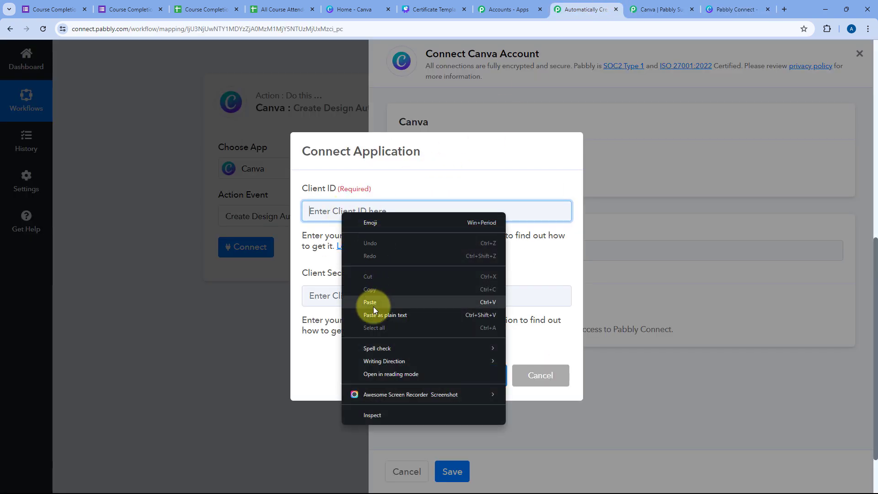
left_click(372, 303)
left_click(751, 7)
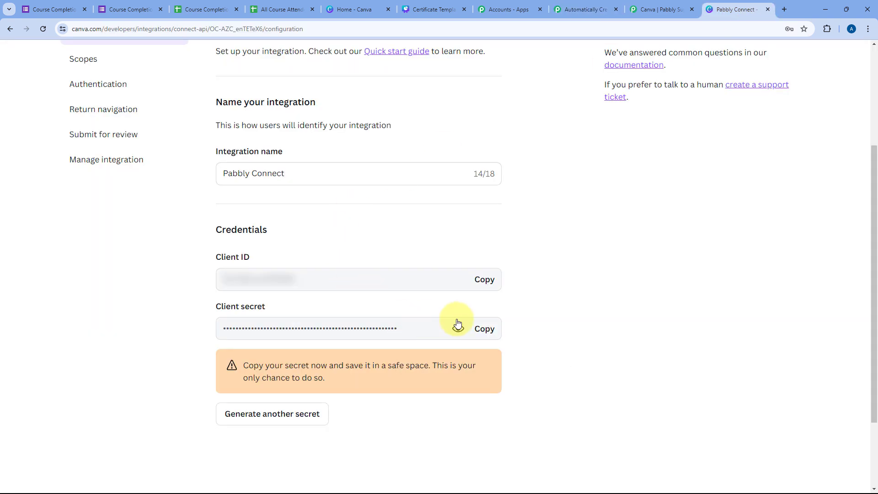
left_click(482, 330)
left_click(580, 6)
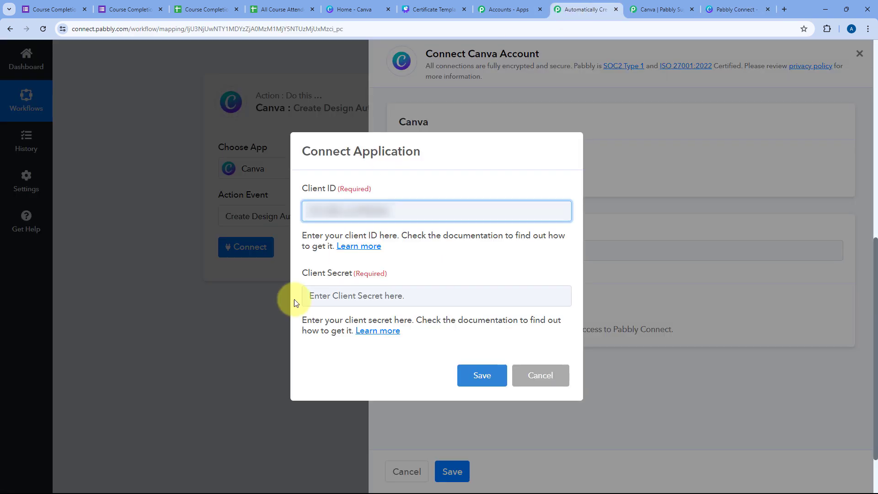
left_click(343, 296)
right_click(343, 296)
left_click(371, 179)
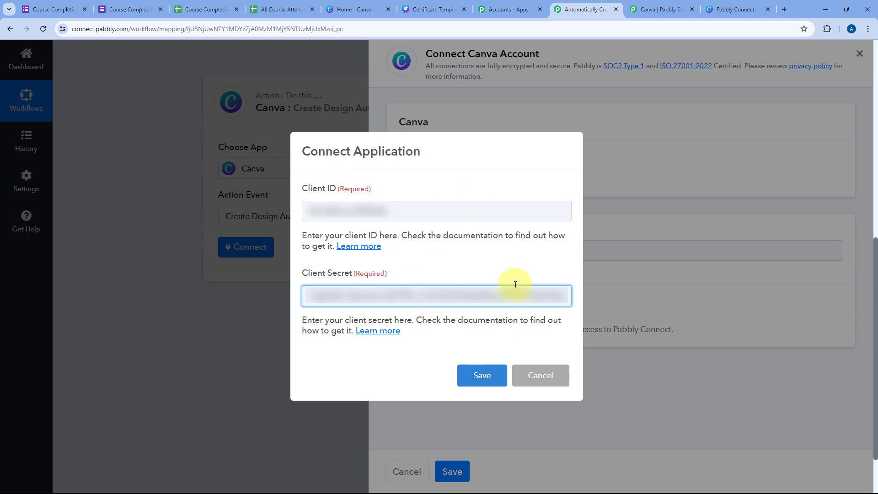
left_click(476, 380)
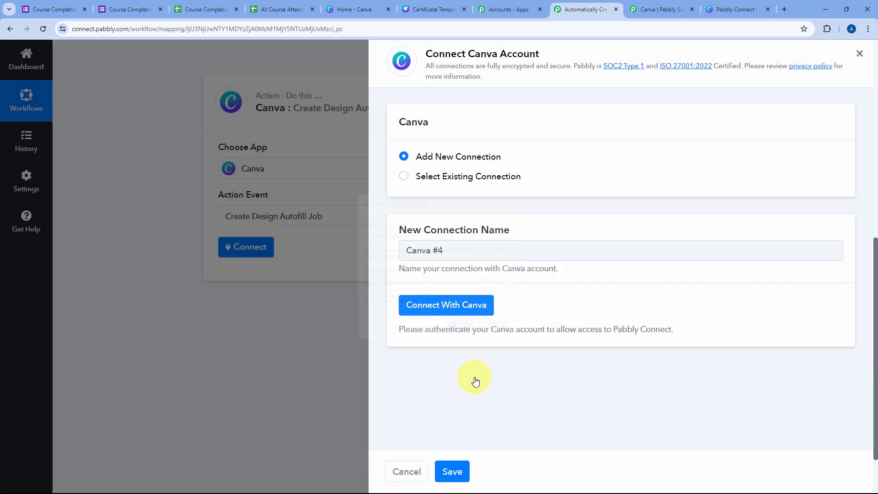
Step: Authorise Pabbly Connect in the Canva consent popup to connect the account
left_click(485, 302)
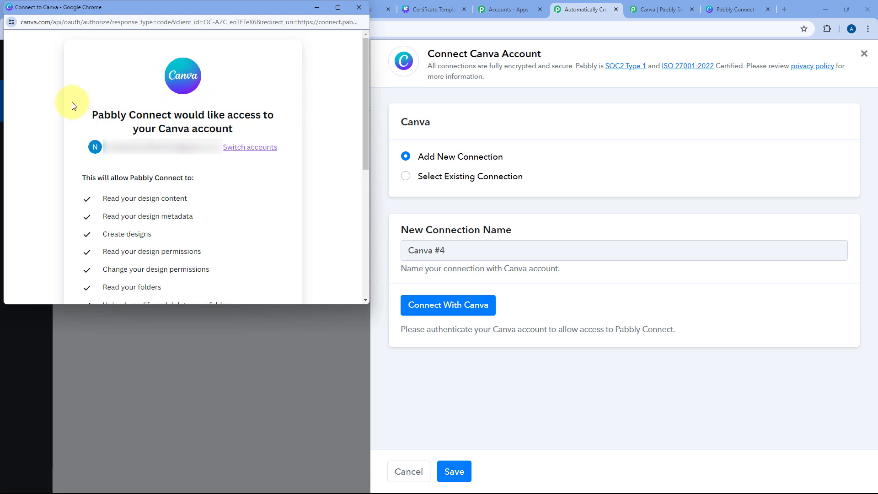
scroll(302, 161, "down", 2)
scroll(302, 162, "down", 4)
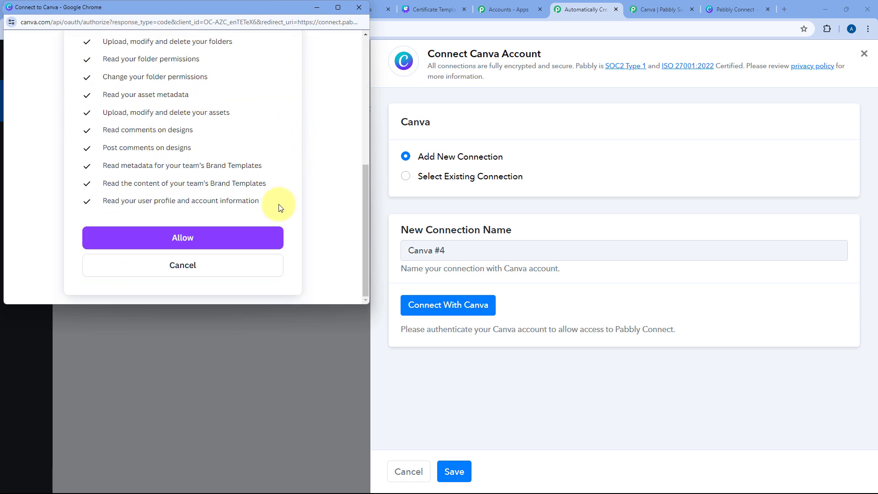
left_click(243, 241)
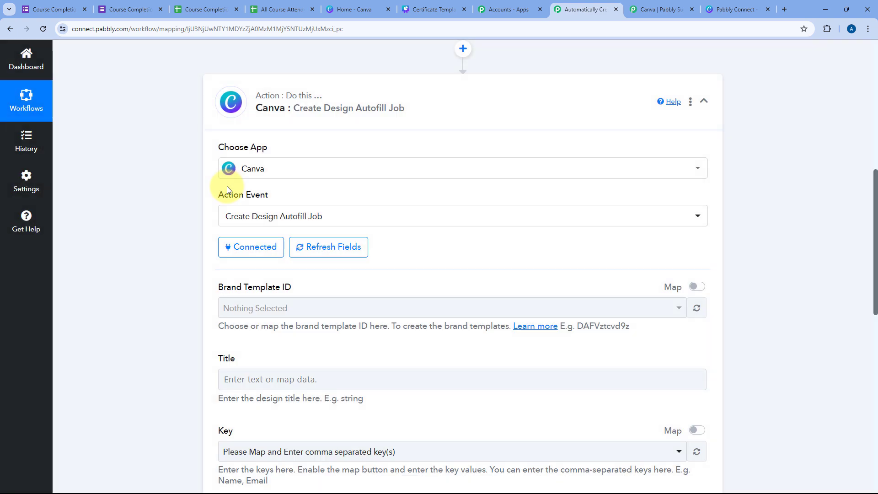
scroll(361, 215, "down", 3)
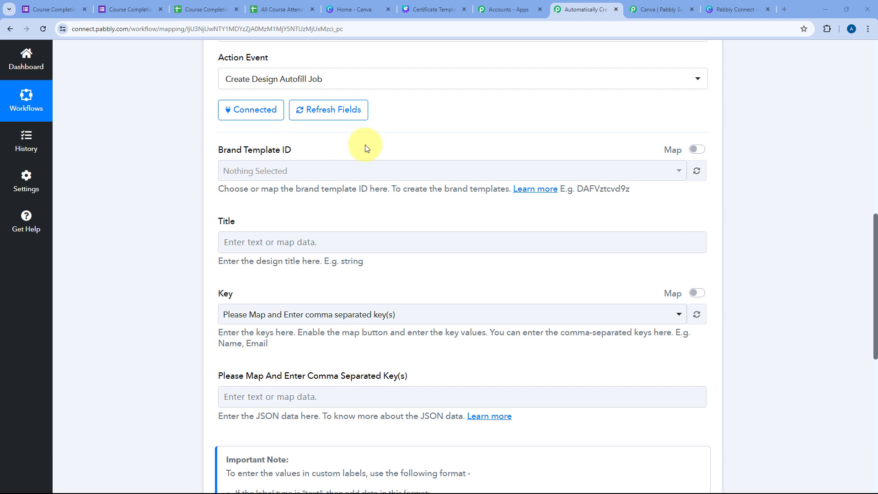
scroll(397, 161, "up", 2)
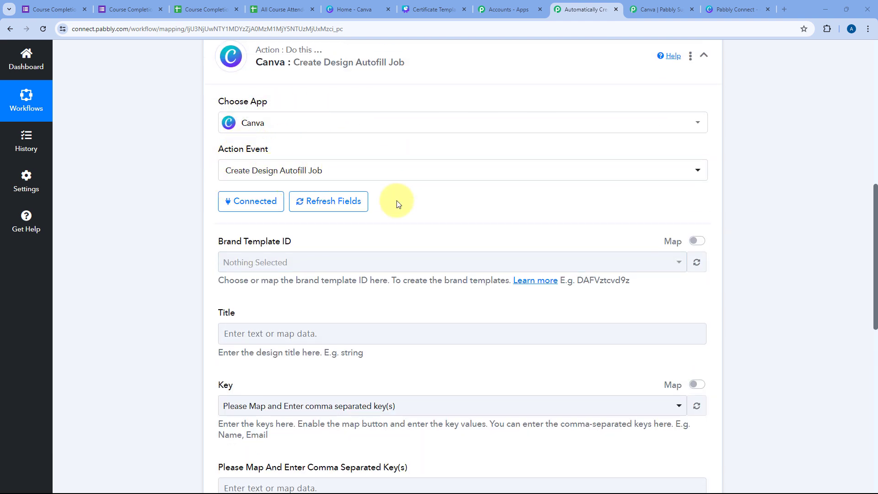
left_click(446, 9)
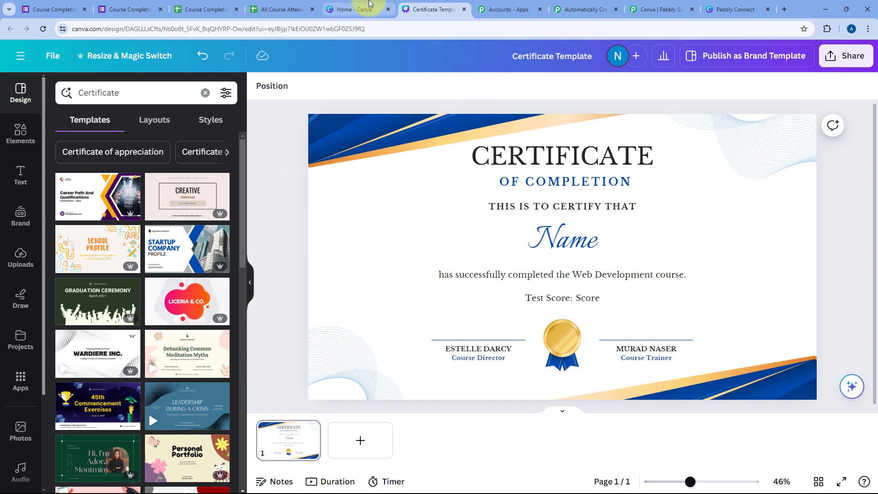
left_click(367, 2)
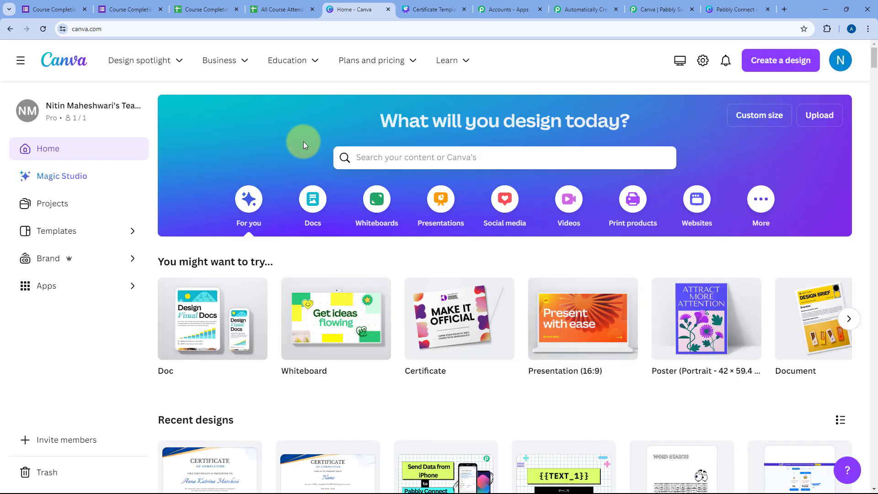
left_click(124, 260)
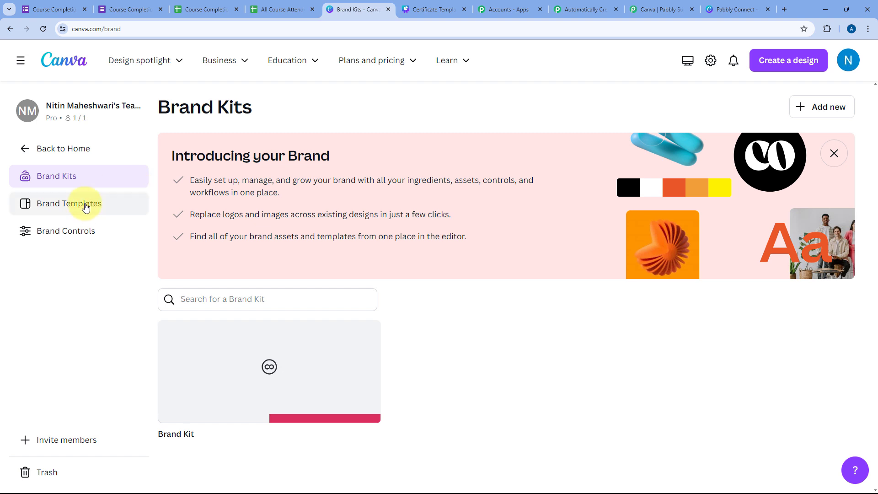
left_click(85, 207)
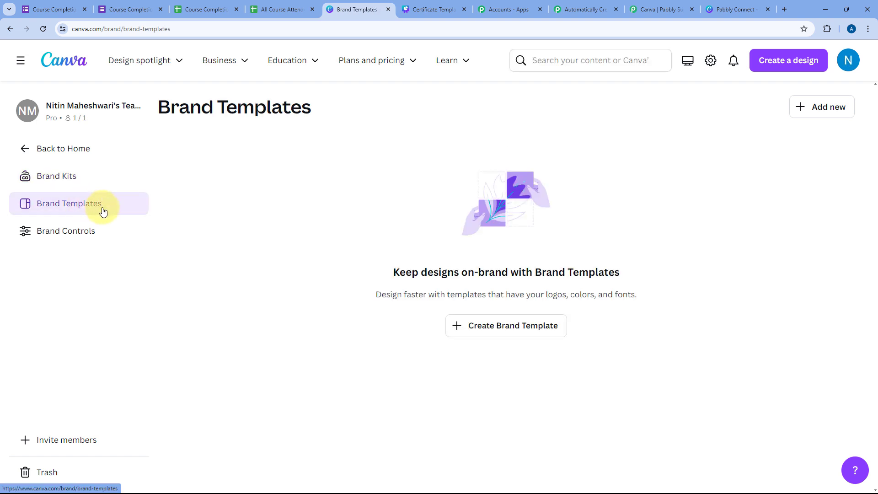
left_click(828, 113)
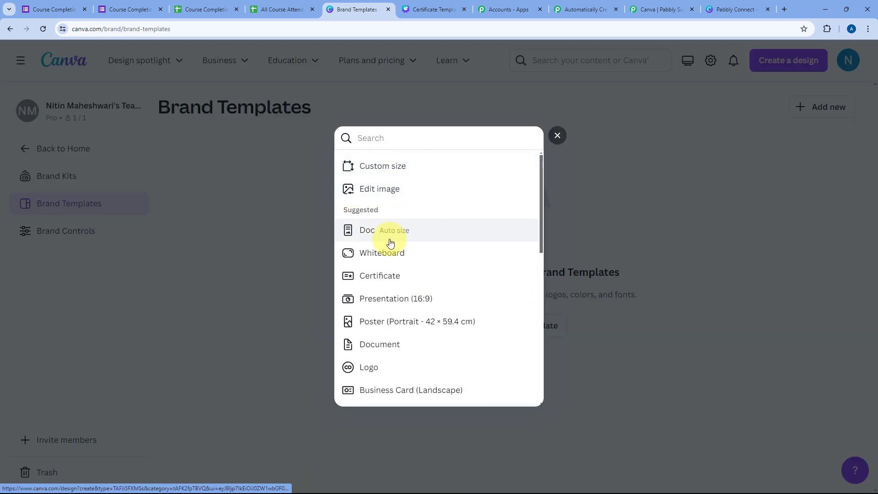
scroll(414, 234, "down", 1)
scroll(417, 221, "up", 1)
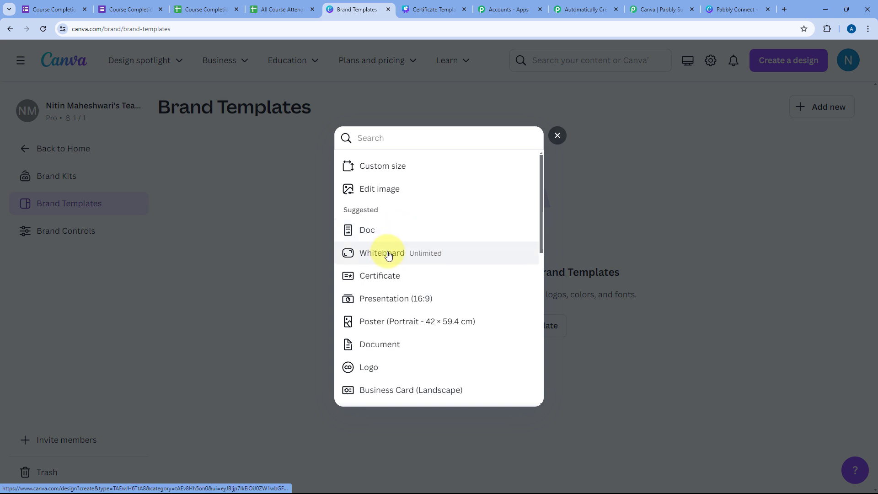
scroll(395, 251, "down", 1)
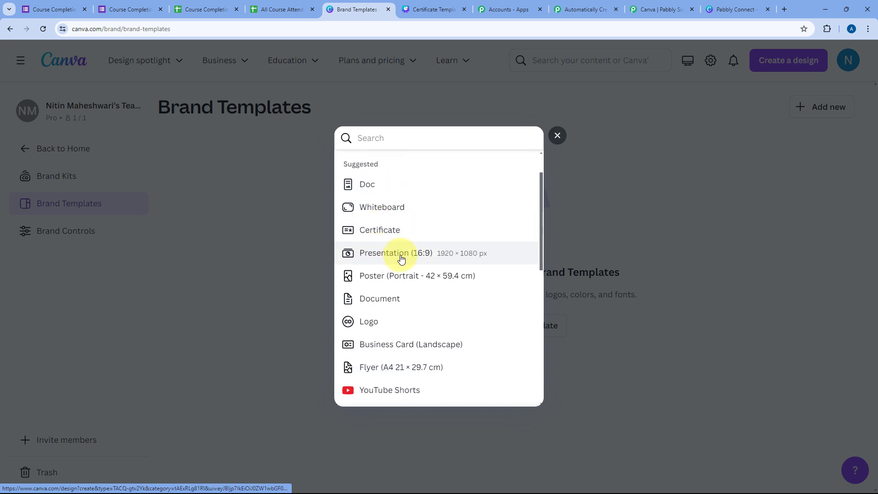
scroll(394, 247, "down", 1)
scroll(407, 254, "down", 2)
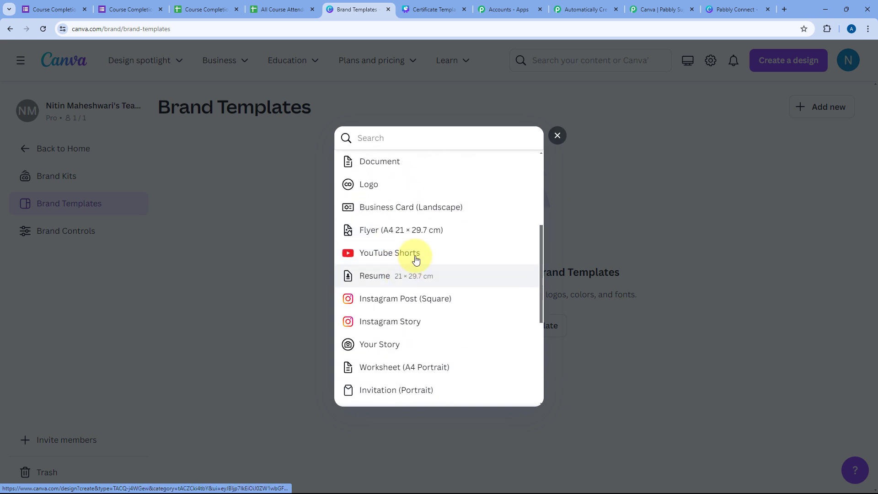
scroll(415, 259, "up", 4)
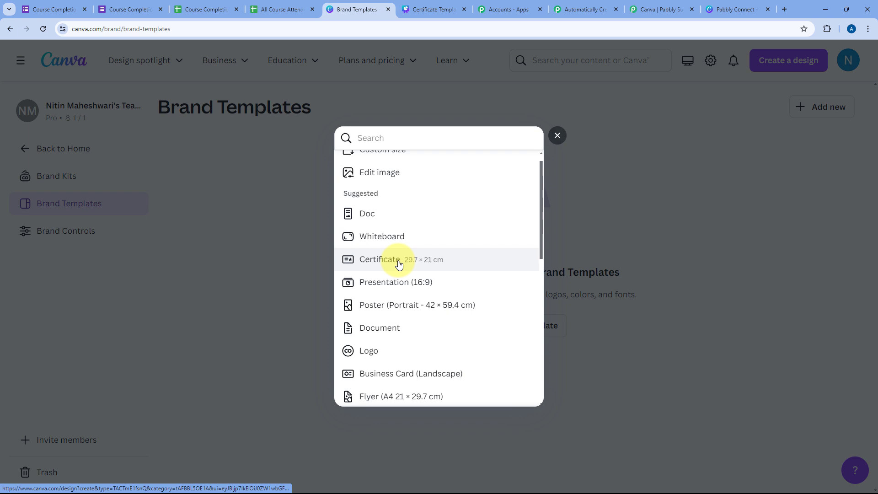
left_click(558, 136)
left_click(428, 9)
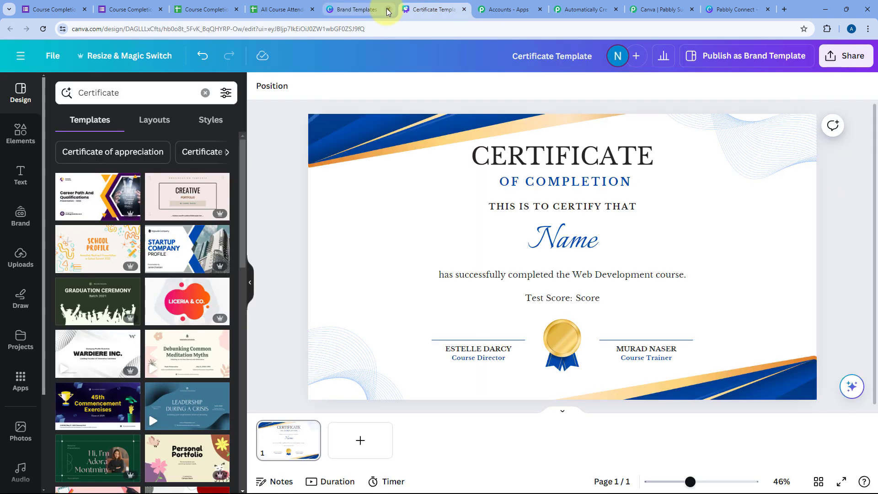
left_click(388, 10)
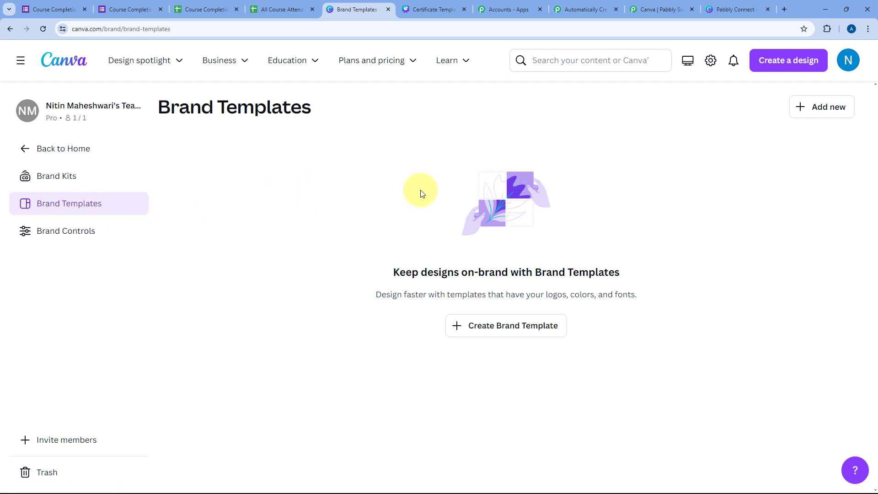
left_click(441, 6)
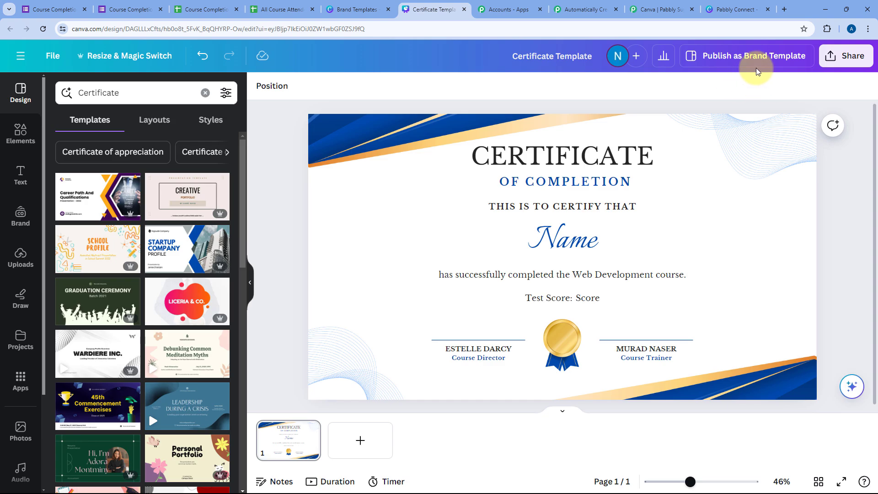
left_click(357, 9)
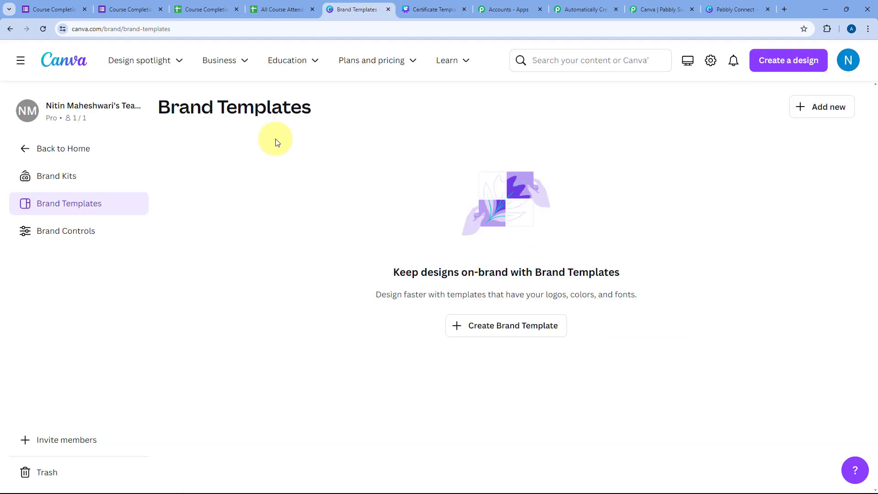
left_click(422, 6)
left_click(583, 8)
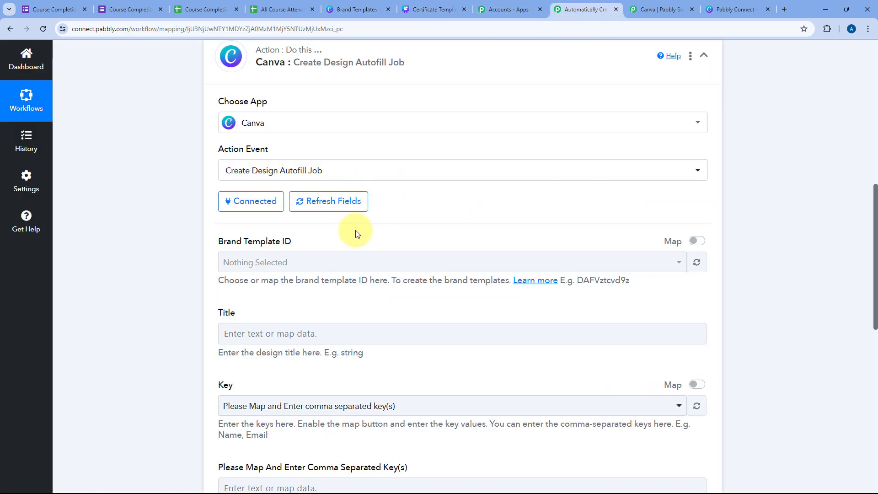
left_click(425, 8)
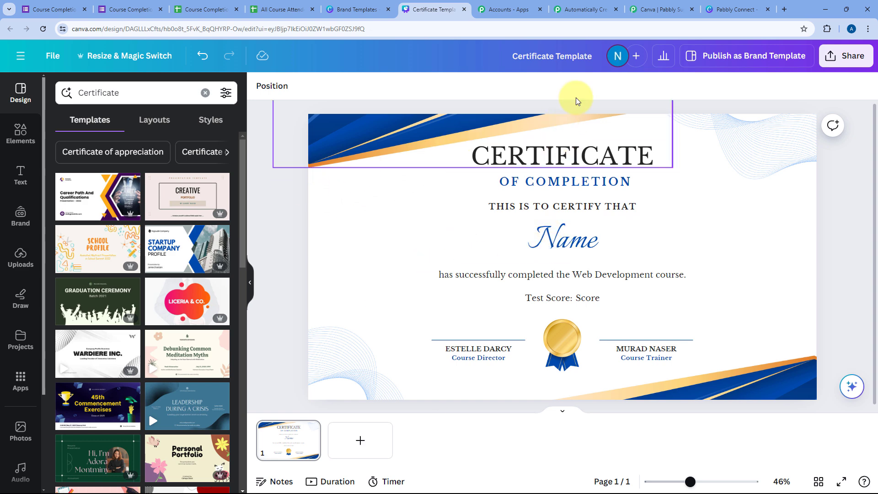
Step: Inspect the certificate's Name and Score placeholder text boxes
left_click(508, 243)
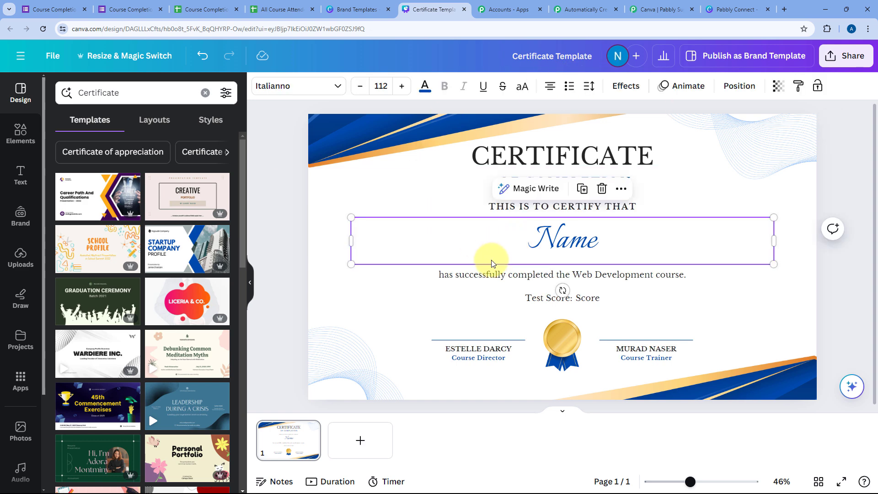
left_click(593, 303)
left_click(585, 245)
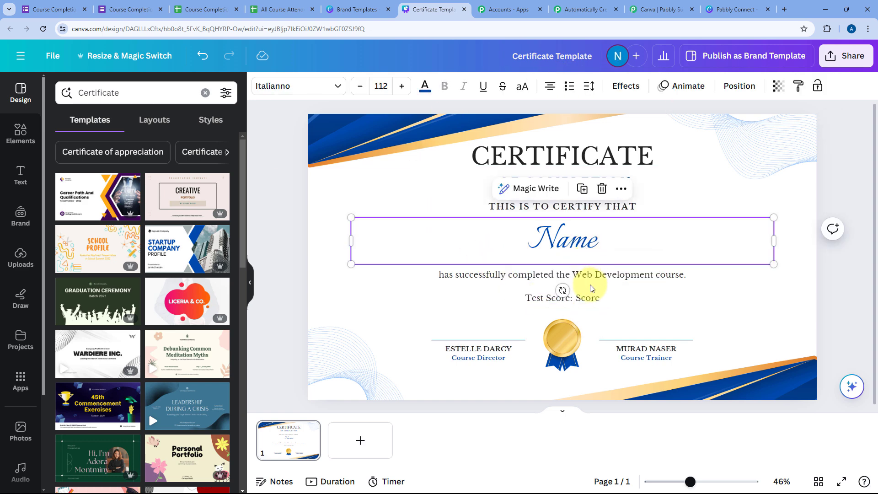
left_click(593, 299)
left_click(586, 243)
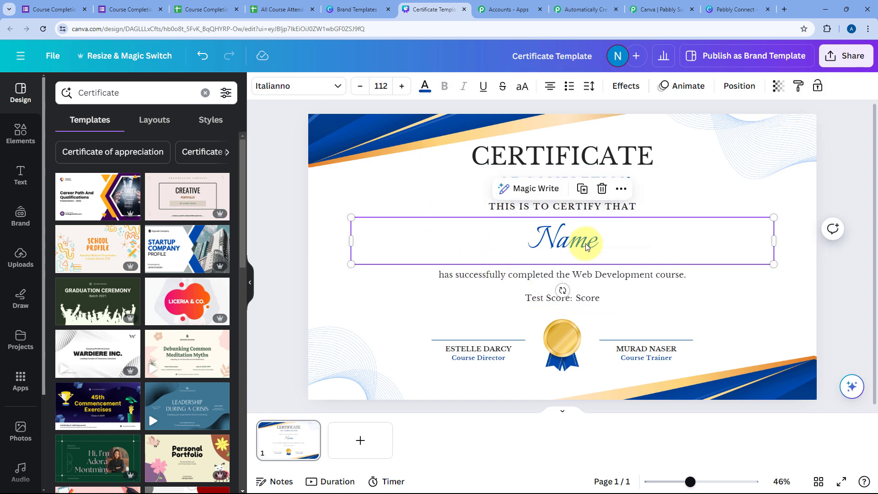
left_click(287, 158)
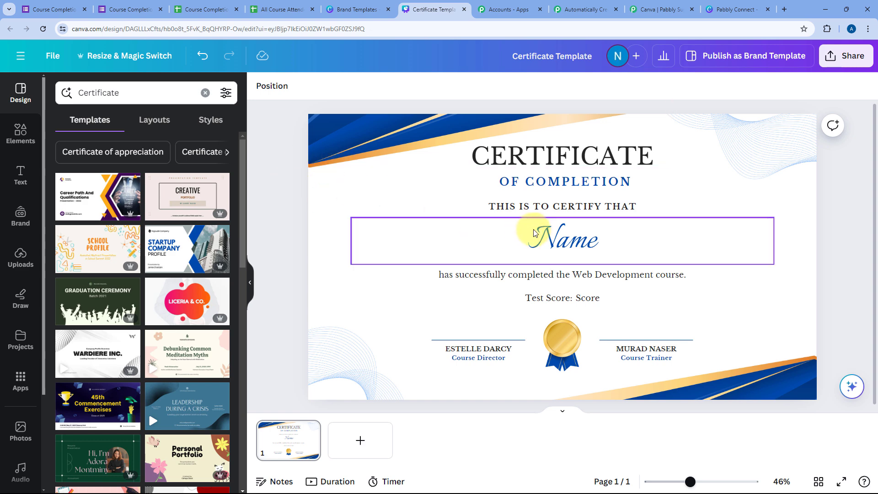
left_click(574, 242)
left_click(590, 297)
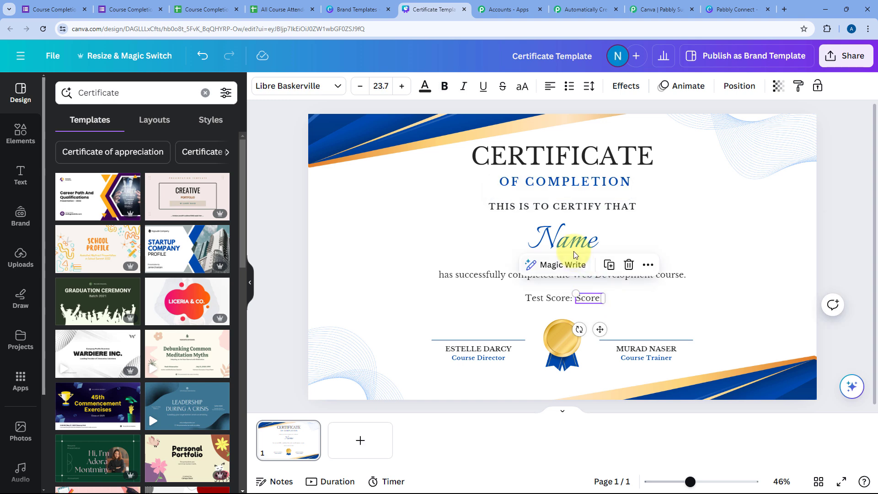
left_click(570, 240)
left_click(281, 203)
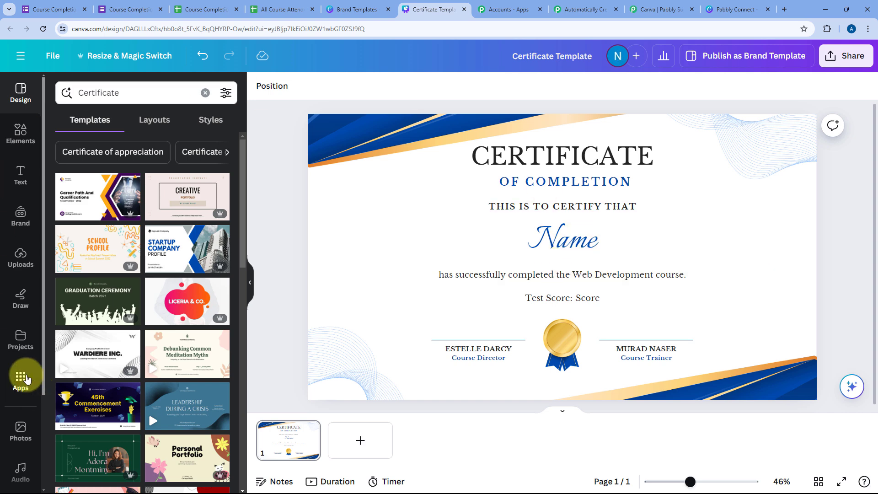
Step: Search the Apps panel for 'Bulk Creat' and open the Bulk create app
left_click(21, 379)
left_click(116, 96)
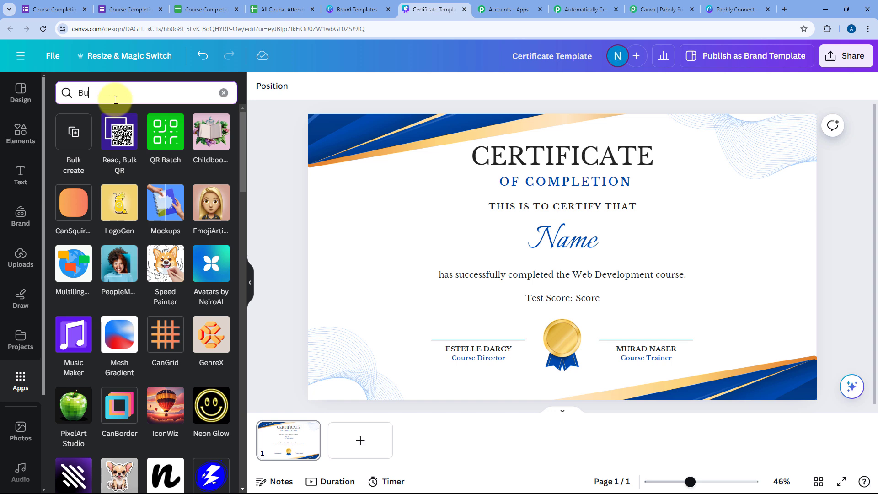
type("Bulk Create")
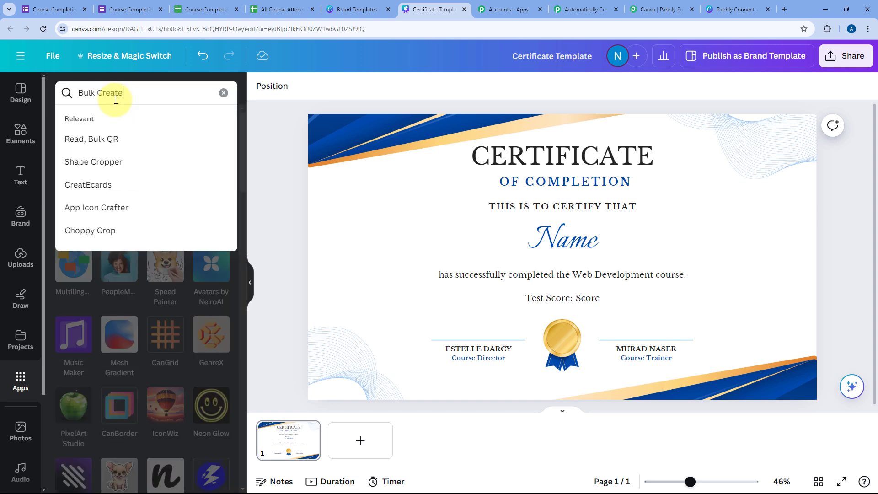
key("Return")
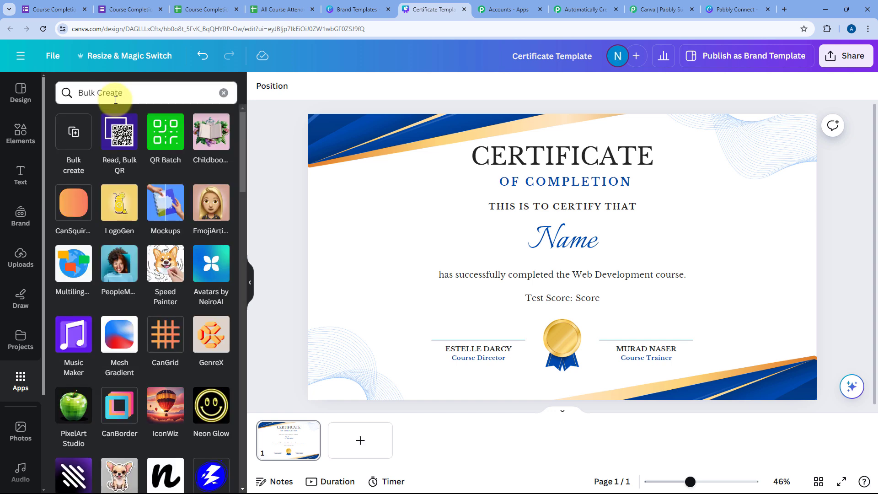
left_click(78, 138)
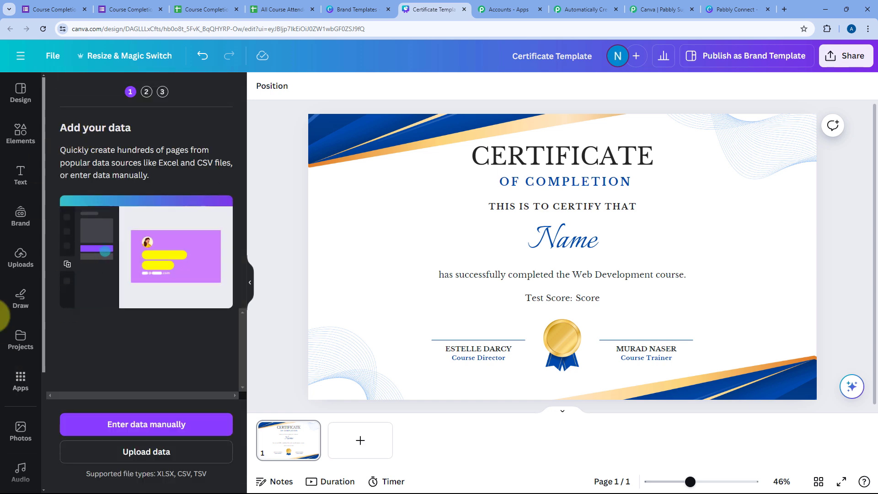
scroll(20, 349, "down", 3)
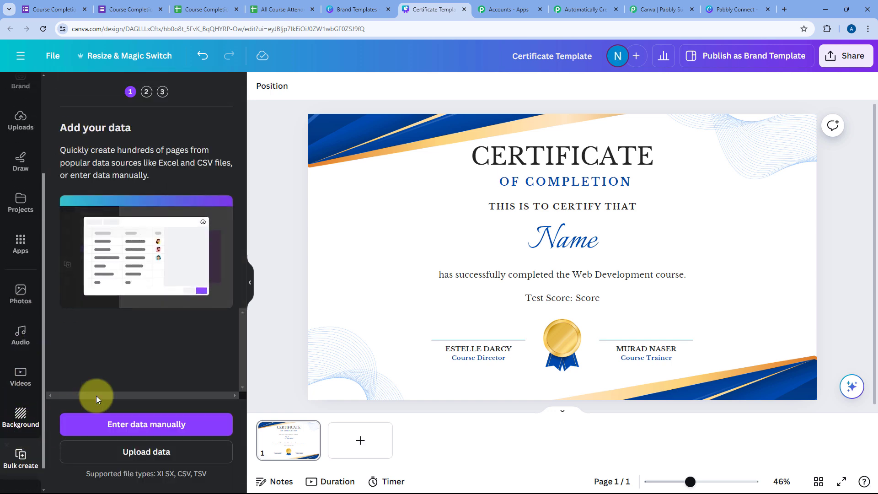
Step: Choose manual data entry and add two text columns to the bulk-create table
left_click(117, 426)
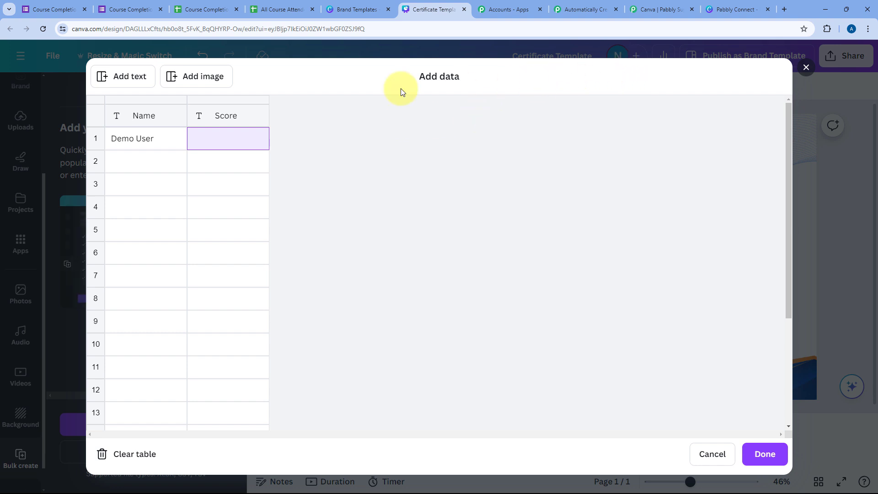
left_click(128, 80)
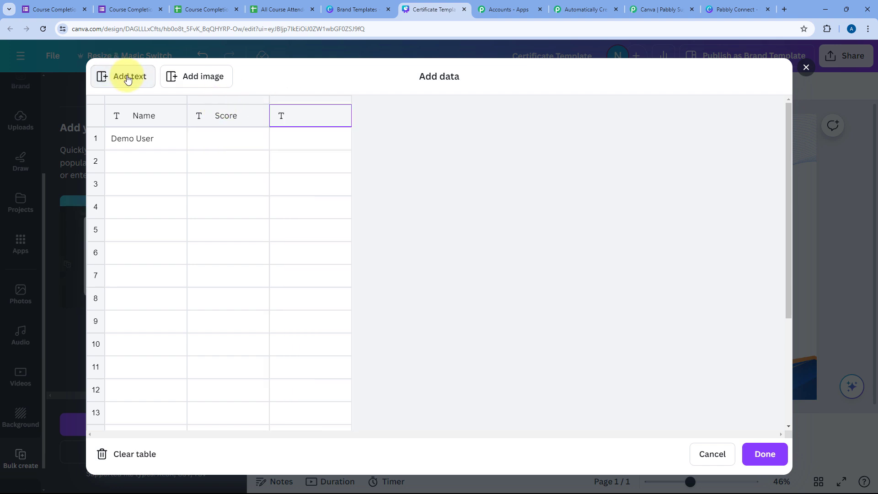
left_click(127, 80)
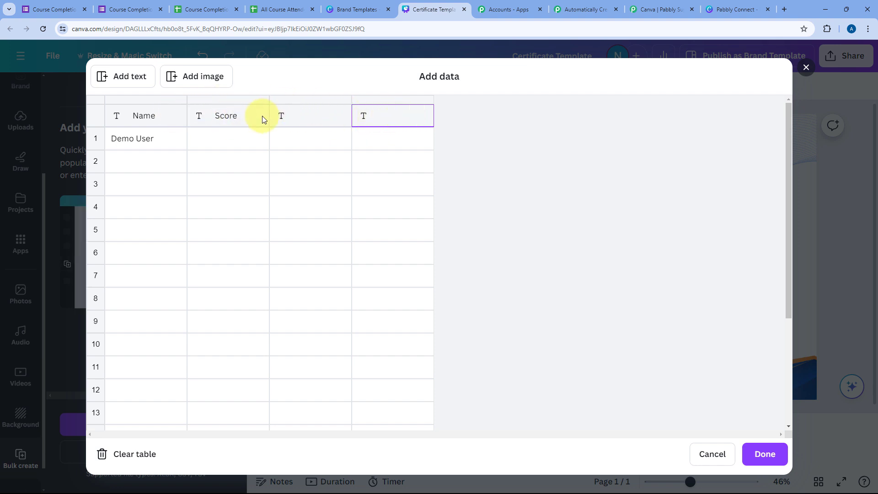
Step: Delete the two empty extra columns, leaving only Name and Score
left_click(139, 115)
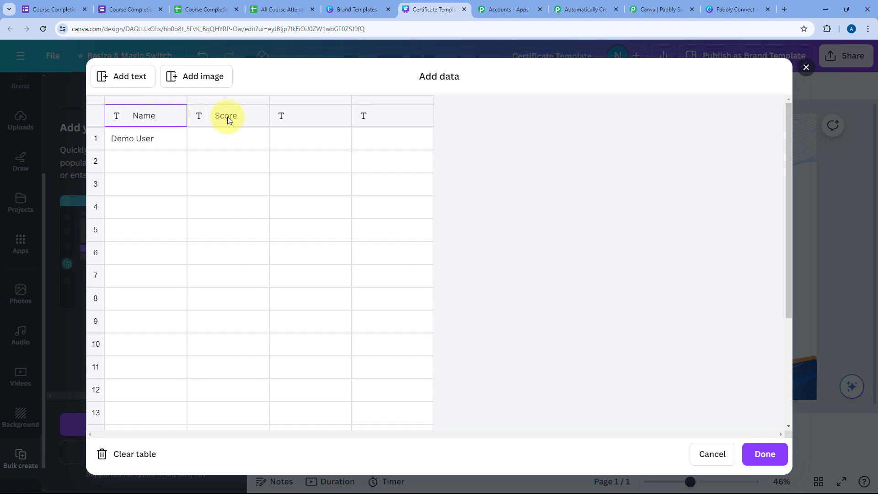
left_click(227, 117)
left_click(311, 114)
right_click(313, 117)
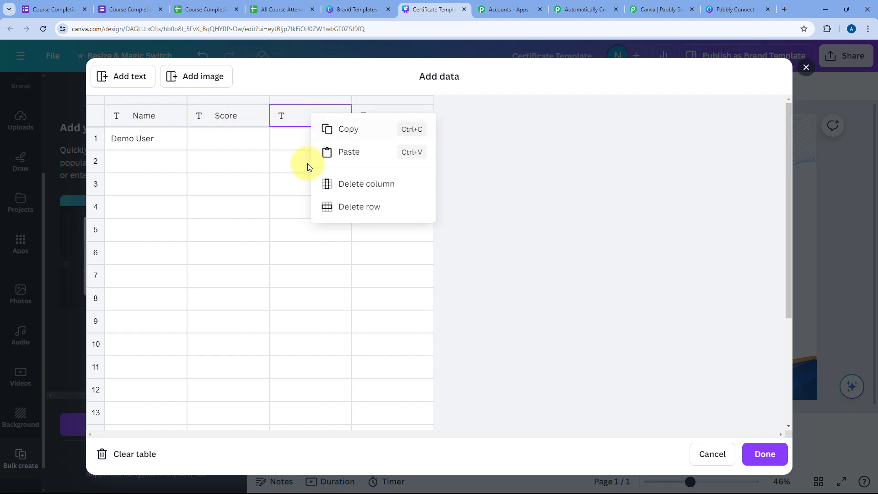
left_click(350, 185)
right_click(310, 117)
left_click(339, 183)
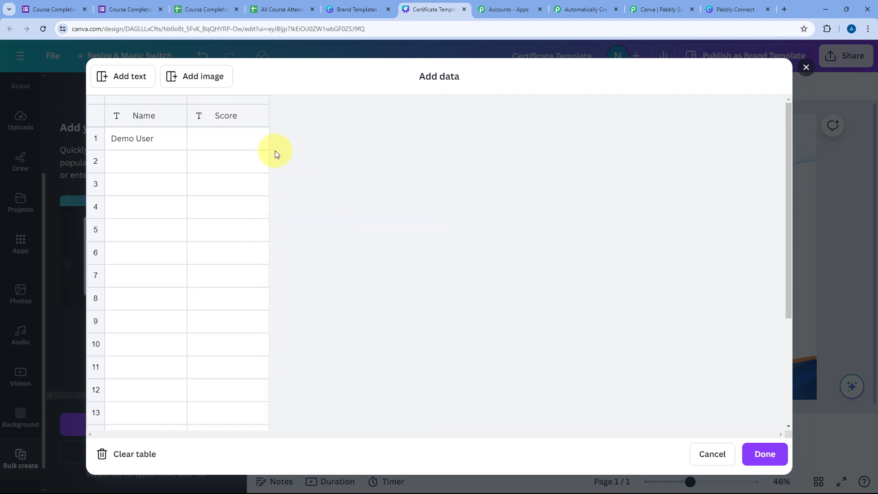
Step: Enter a score of 50 for Demo User in row 1
left_click(234, 141)
type("50")
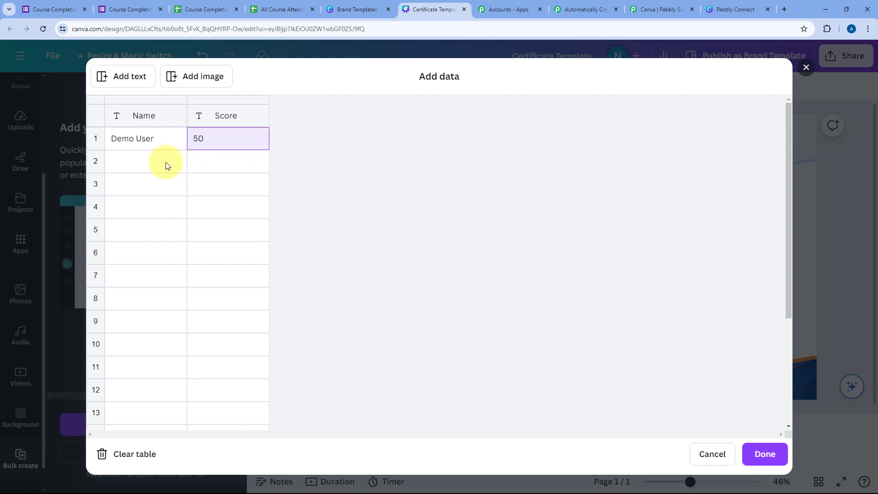
left_click(167, 166)
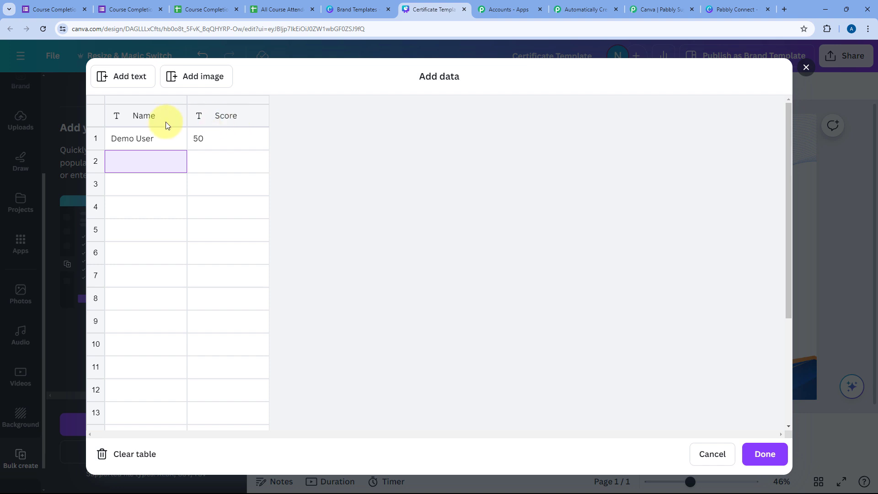
Step: Close the data table and link the certificate's Name text to the Name field
left_click(765, 454)
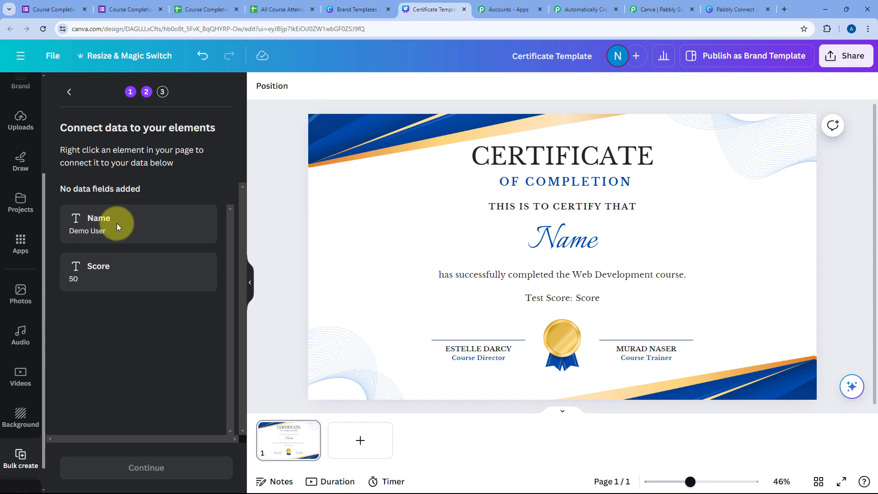
left_click(575, 243)
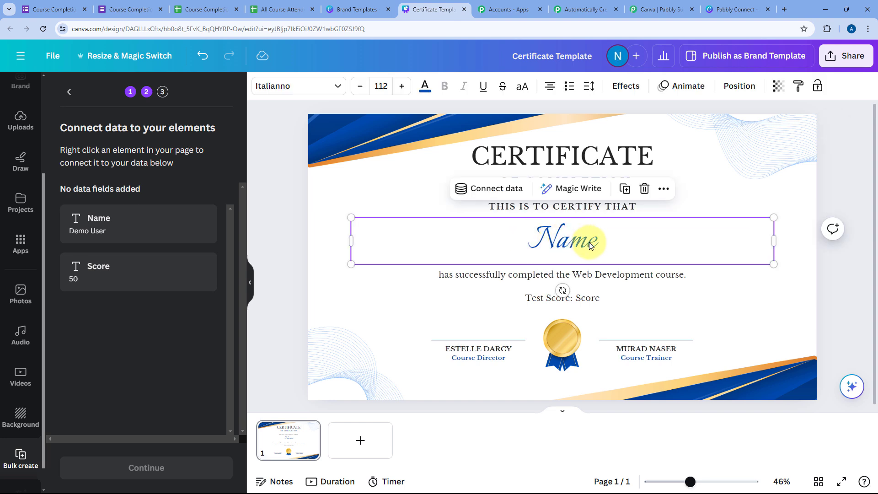
left_click(486, 191)
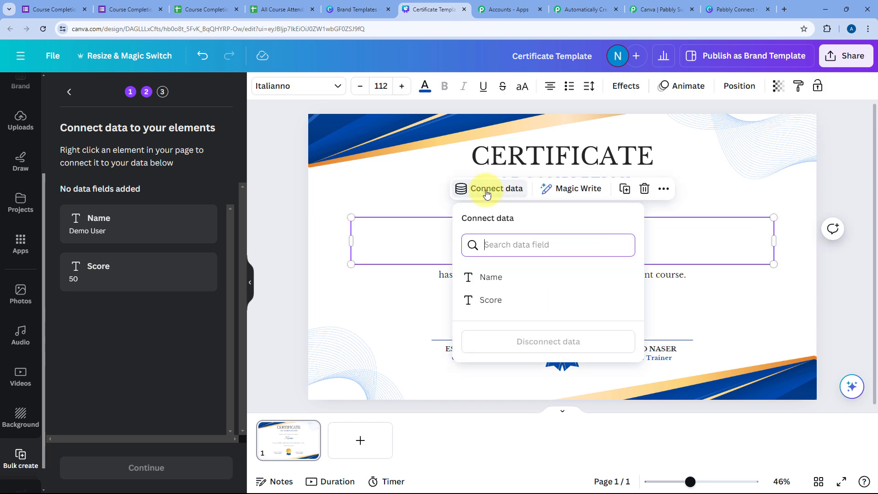
left_click(490, 280)
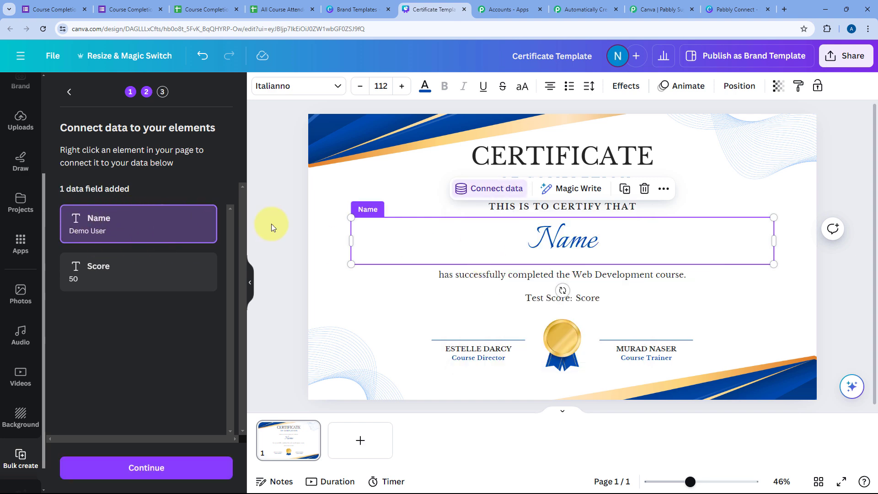
Step: Link the Score placeholder text to the Score field, then clear the selection
left_click(594, 297)
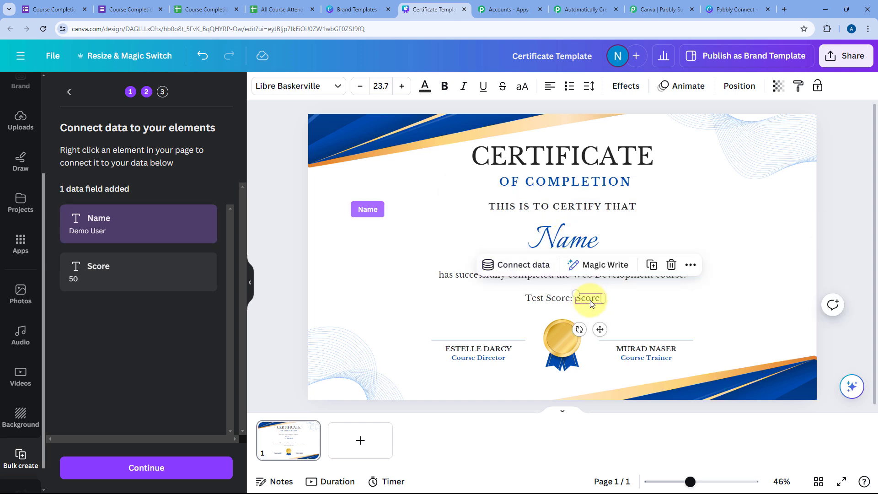
left_click(520, 270)
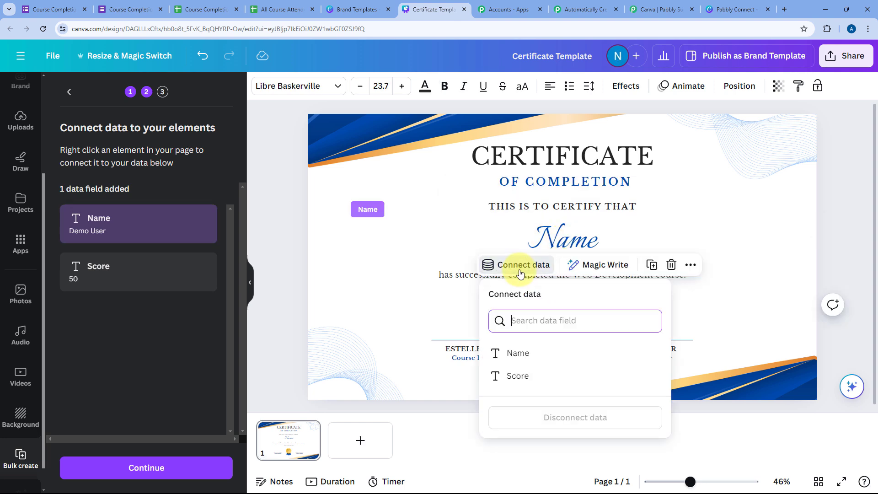
left_click(523, 375)
left_click(281, 284)
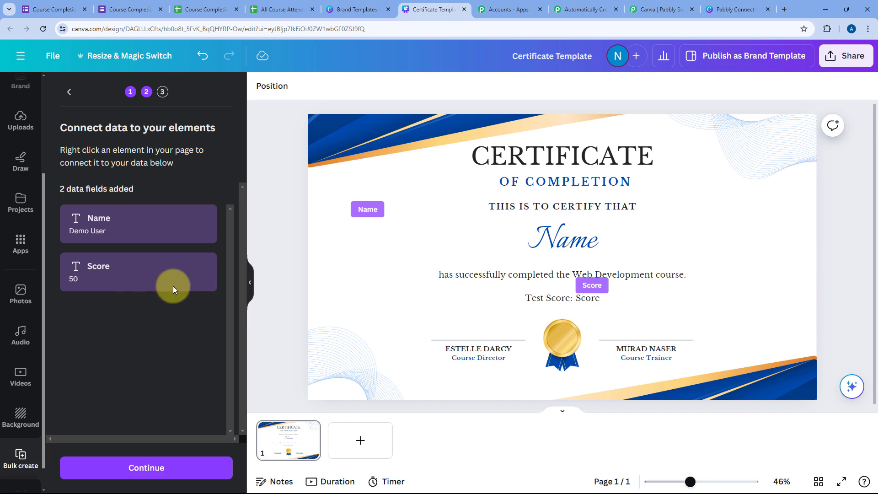
left_click_drag(602, 287, 587, 297)
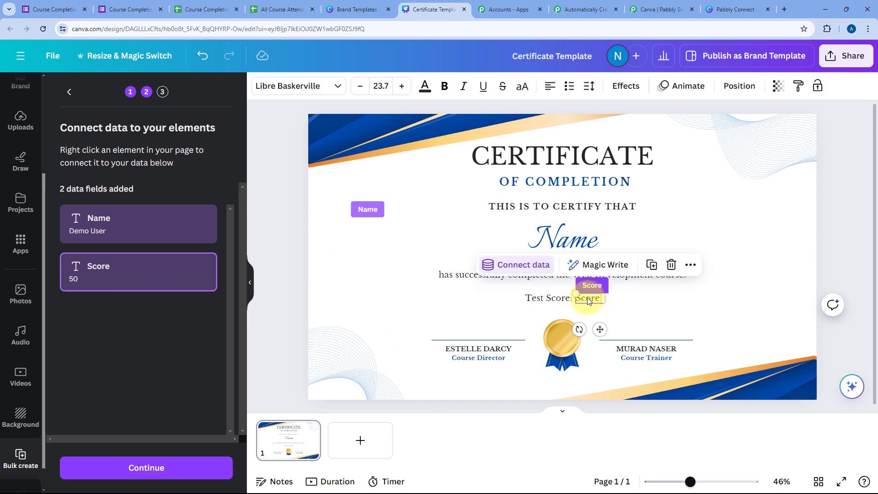
left_click(630, 298)
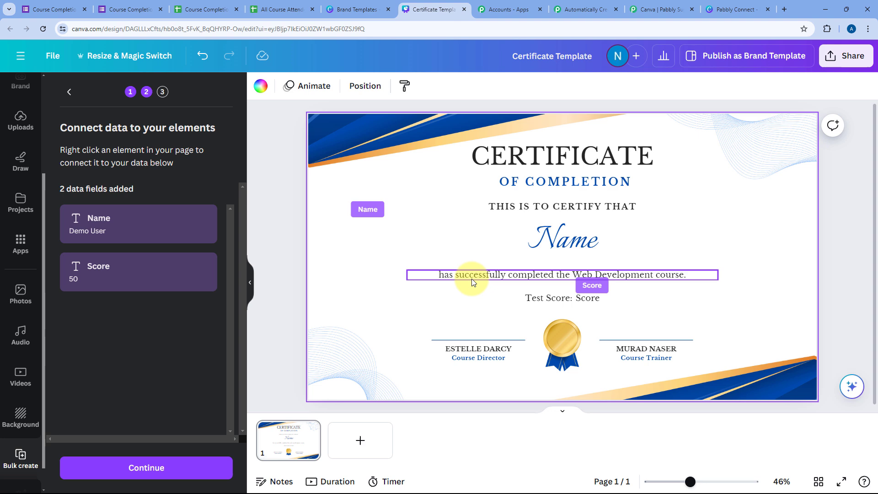
left_click(273, 254)
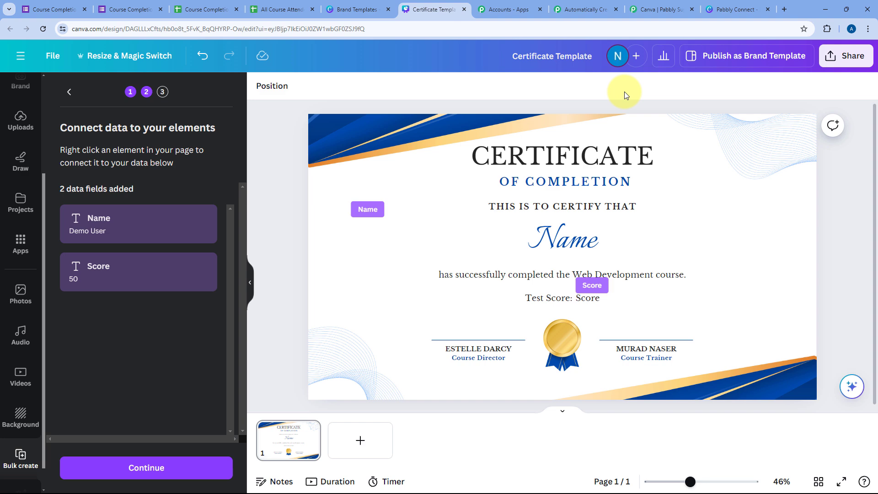
Step: Publish the certificate as a brand template and dismiss the confirmation
left_click(744, 62)
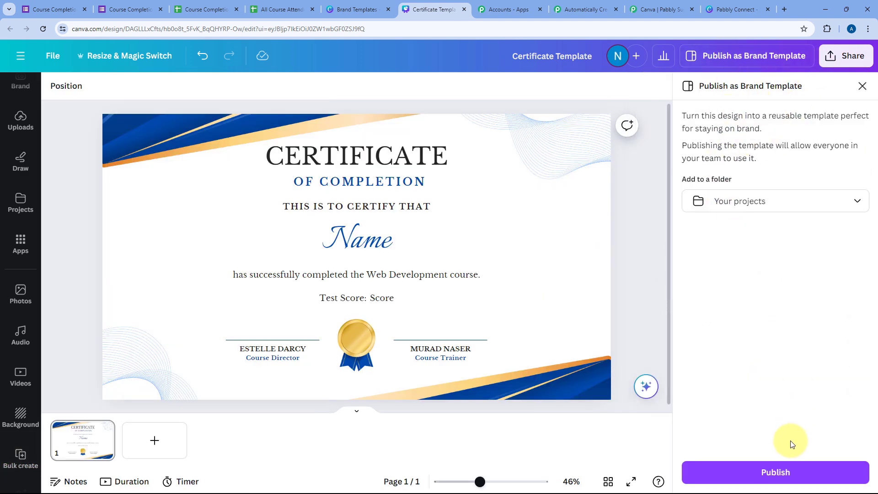
left_click(780, 473)
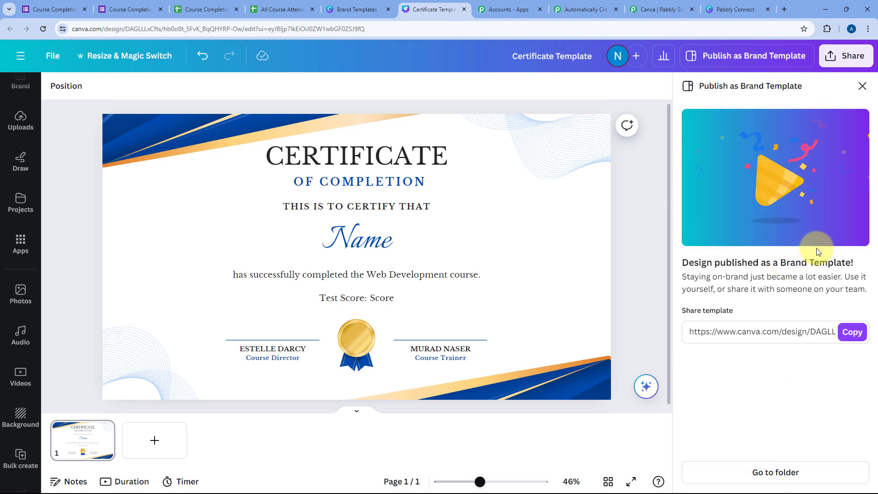
left_click(863, 87)
Step: Reload the Brand Templates page until Certificate Template appears in the list
left_click(353, 10)
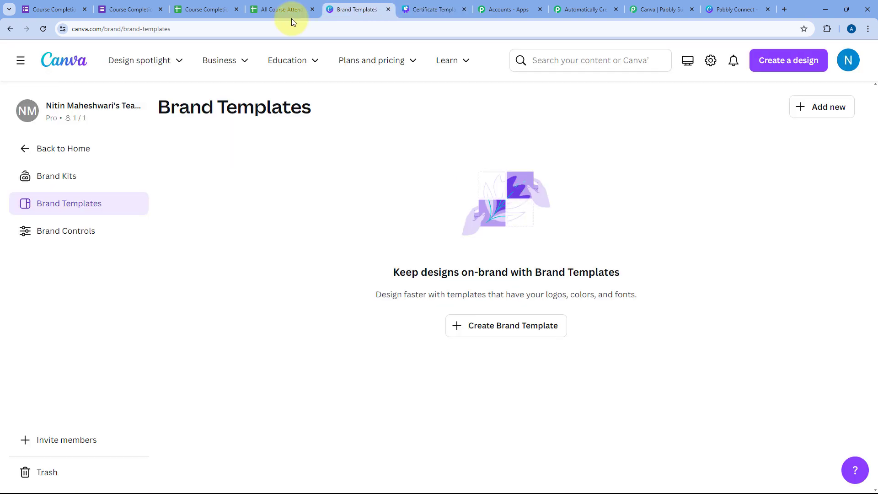
left_click(41, 29)
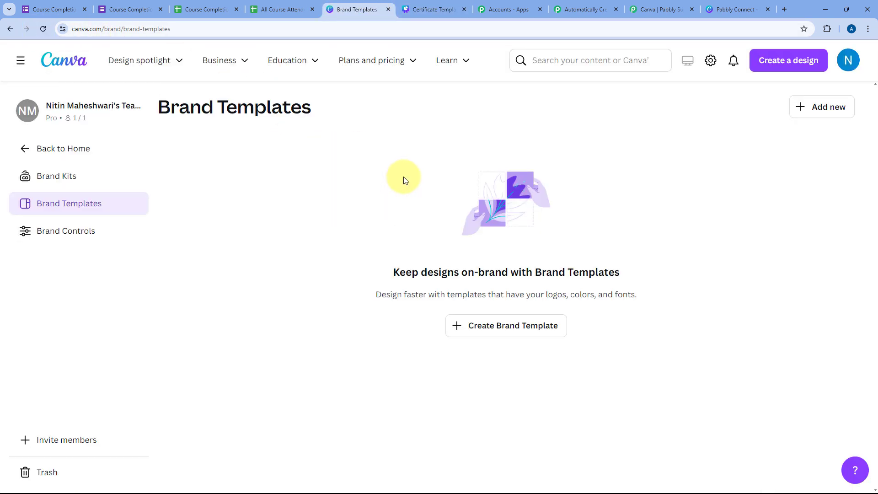
left_click(46, 31)
left_click(47, 32)
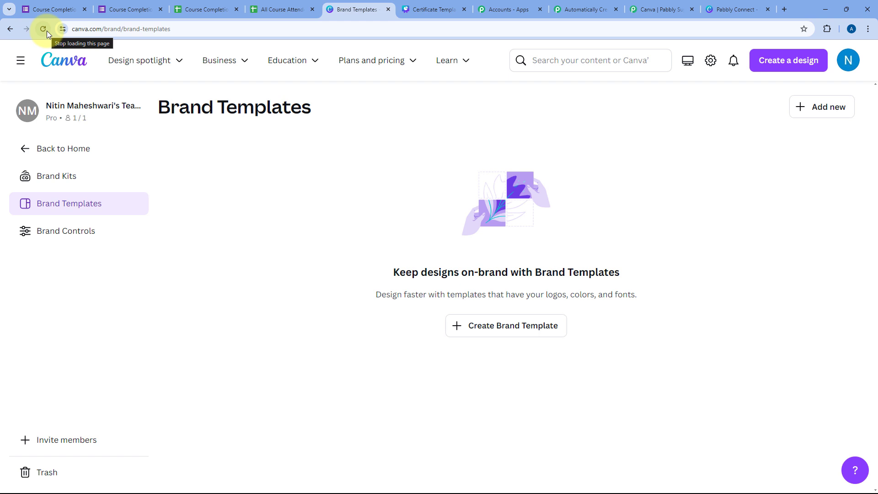
left_click(44, 29)
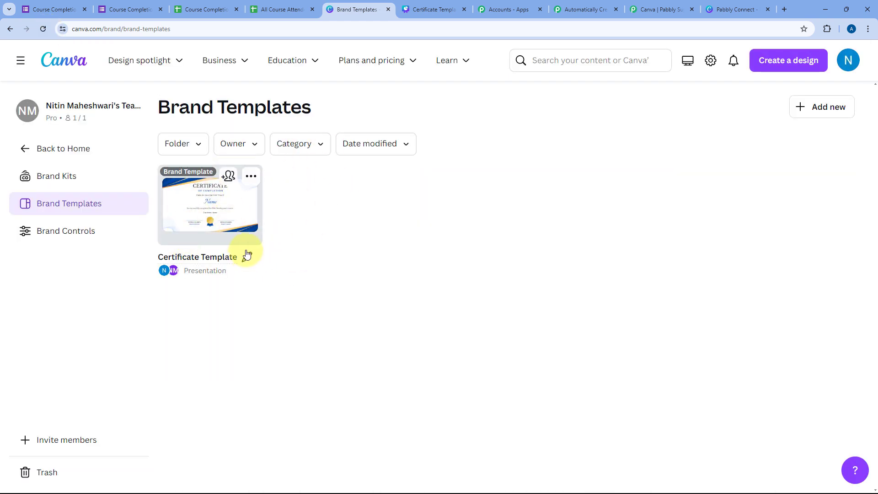
left_click(437, 10)
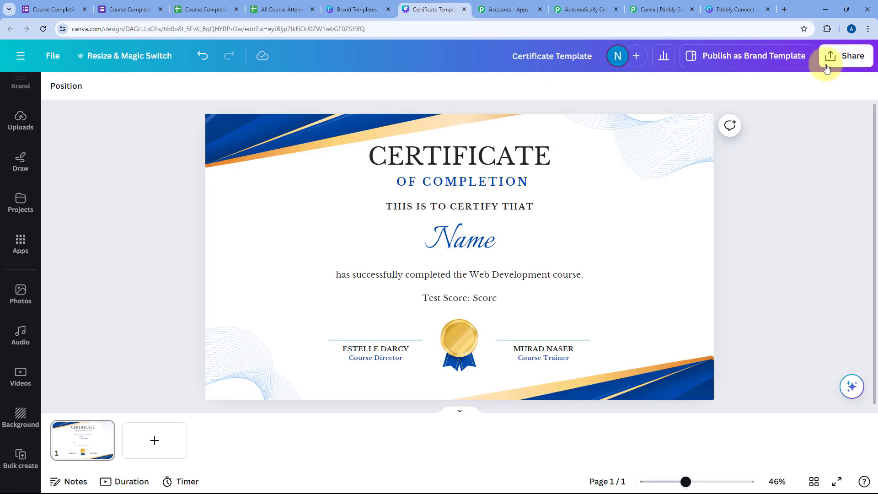
left_click(345, 7)
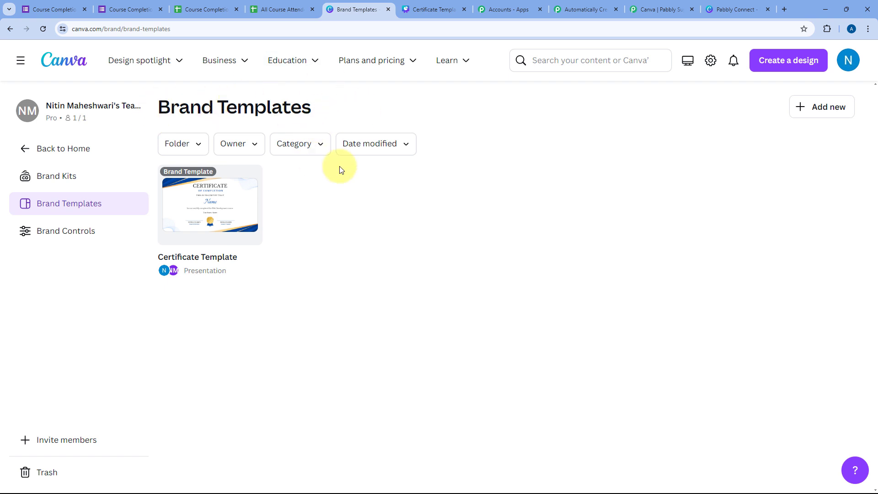
mouse_move(241, 209)
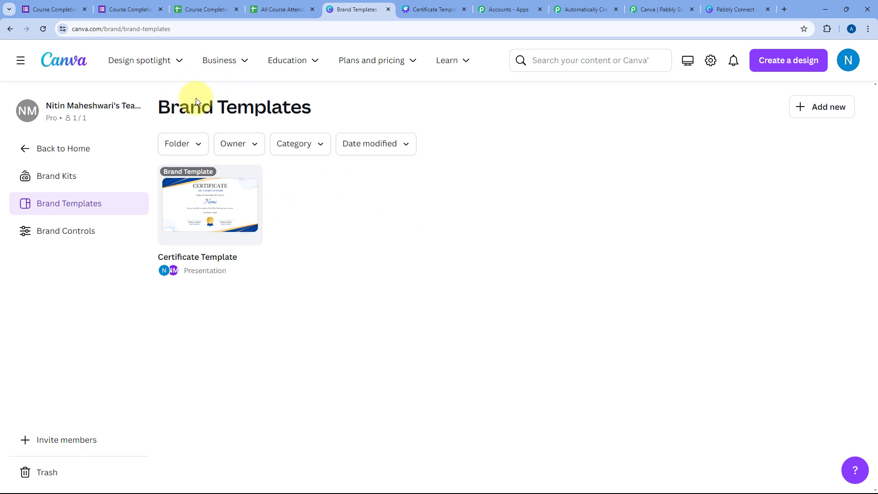
Step: Refresh the brand templates in Pabbly's Canva step and choose Certificate Template
left_click(569, 5)
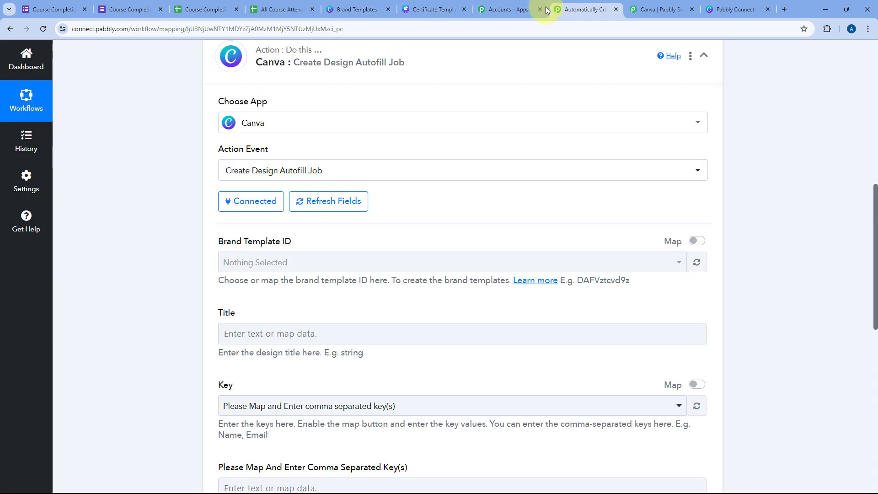
left_click(697, 263)
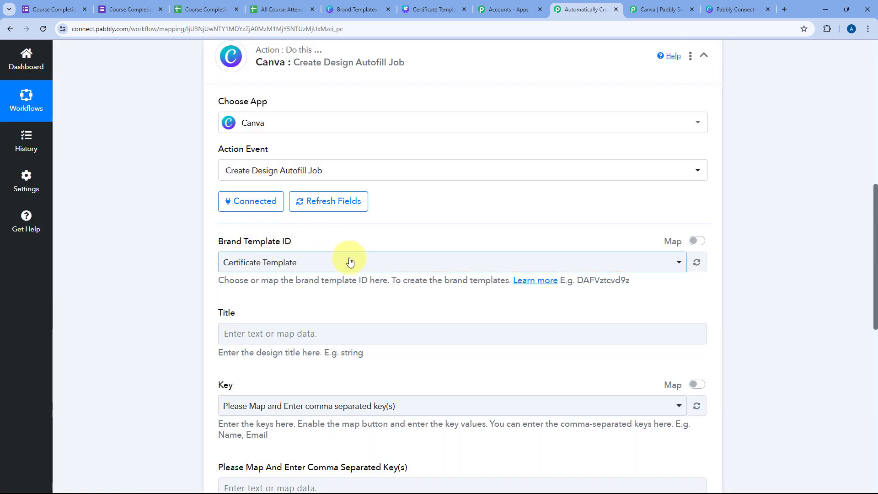
left_click(350, 262)
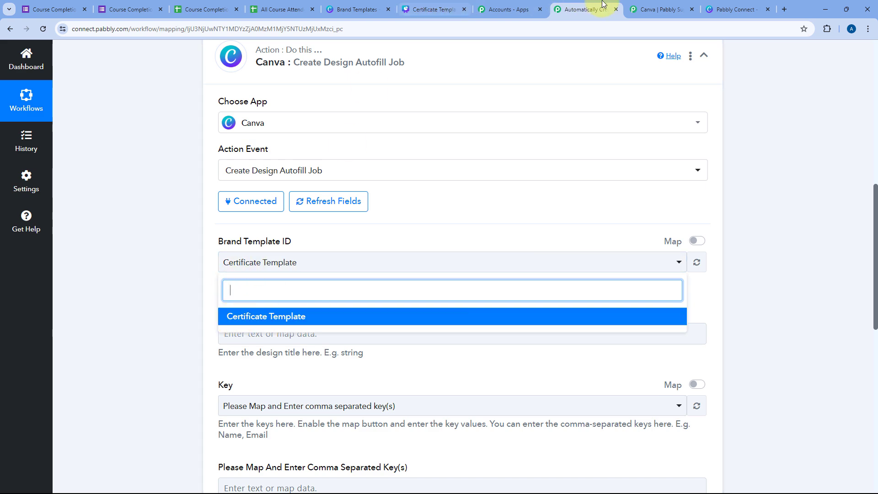
left_click(454, 8)
left_click(569, 3)
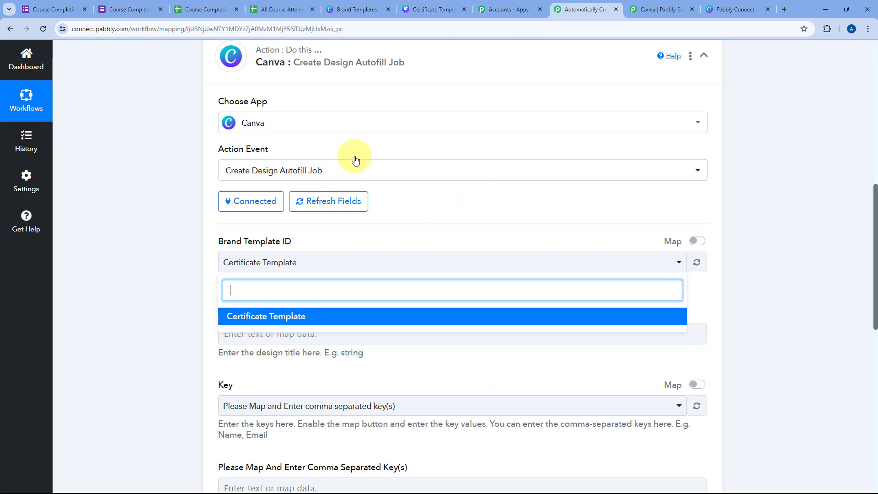
left_click(188, 257)
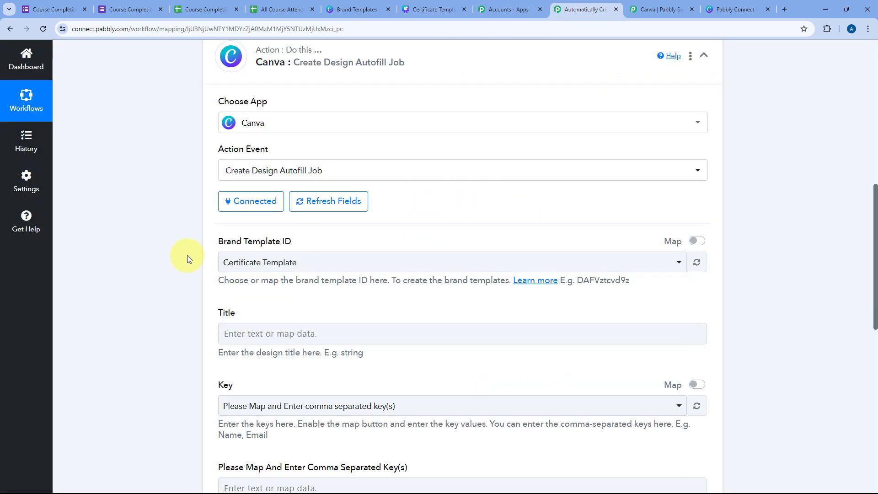
left_click(344, 261)
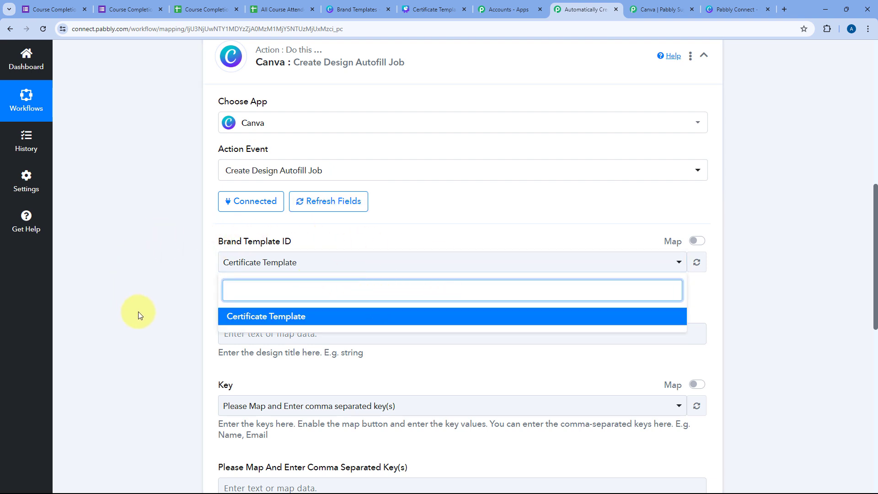
scroll(172, 254, "down", 1)
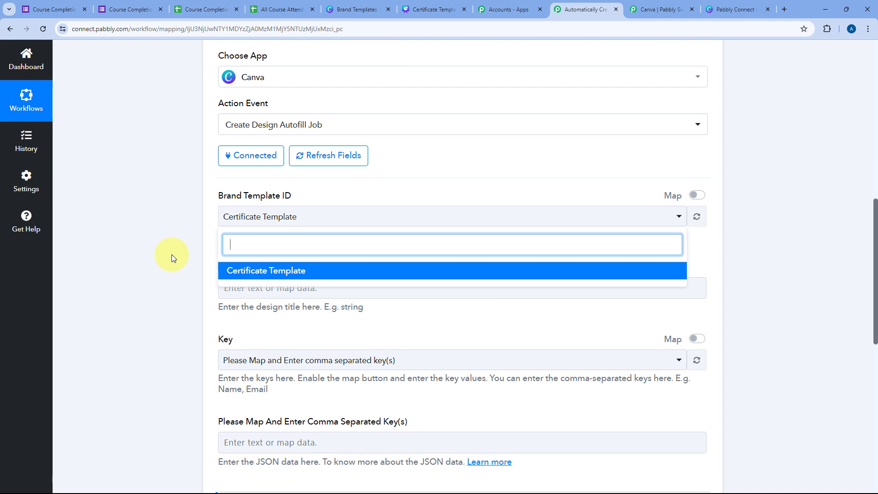
left_click(323, 270)
scroll(295, 255, "down", 2)
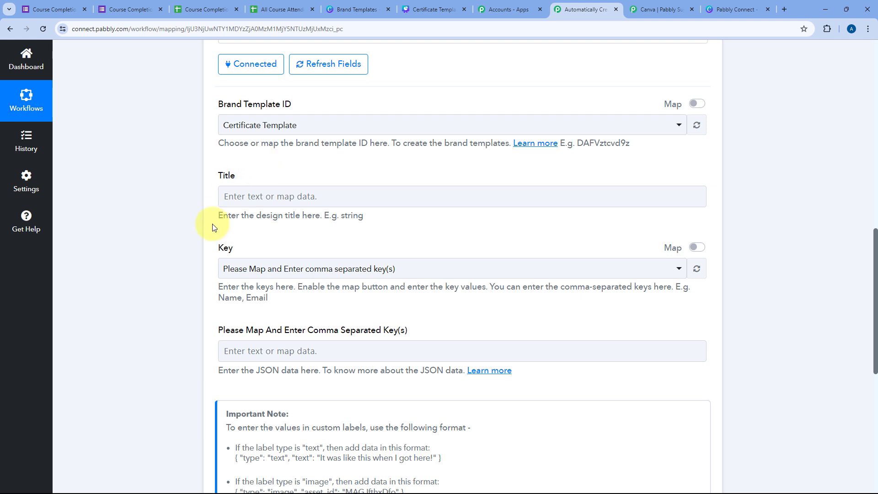
Step: Map the Google Forms response's Name into the design Title field
left_click(236, 195)
scroll(274, 220, "down", 1)
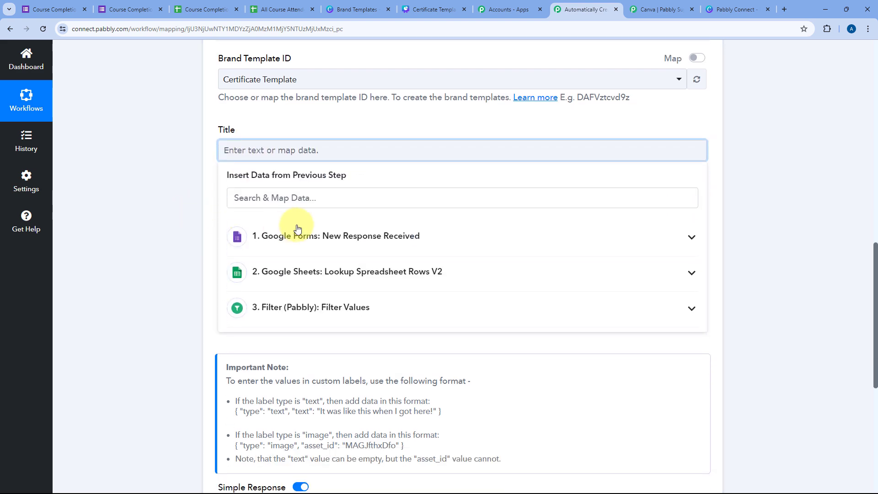
left_click(300, 235)
scroll(293, 357, "down", 1)
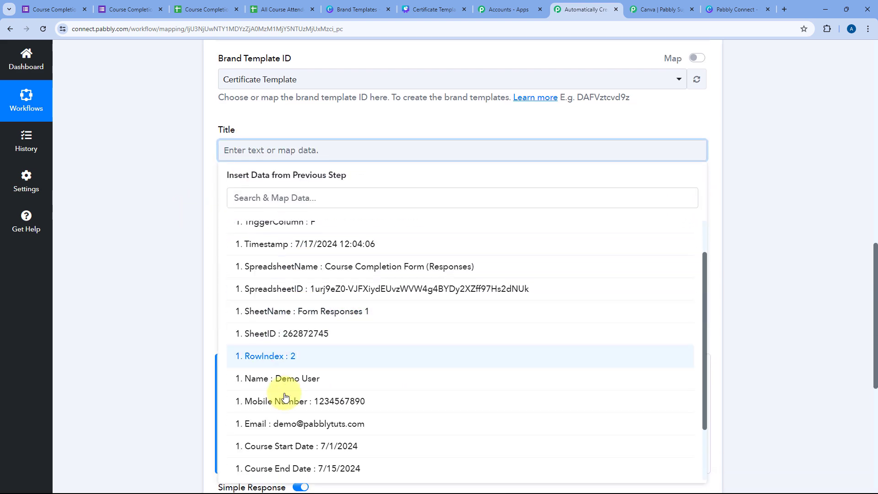
left_click(302, 381)
left_click(177, 197)
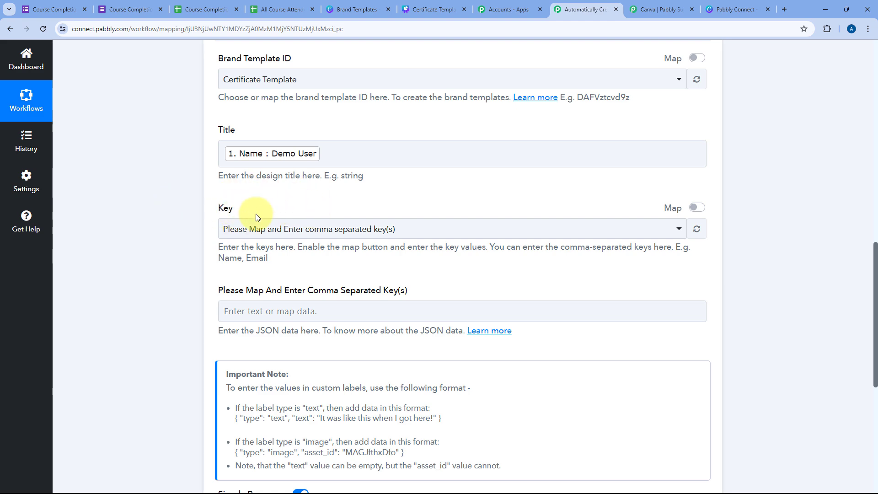
left_click(427, 9)
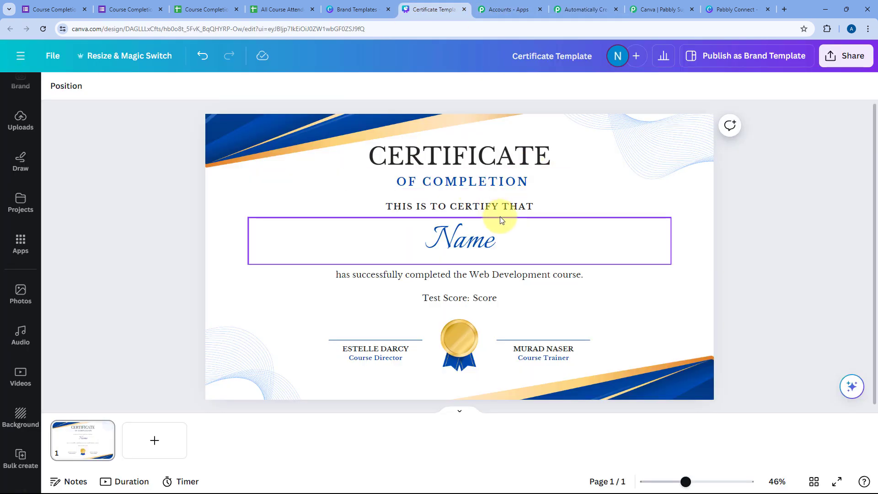
Step: Inspect the certificate's Test Score and Name text boxes, then deselect them
left_click(488, 293)
left_click(473, 242)
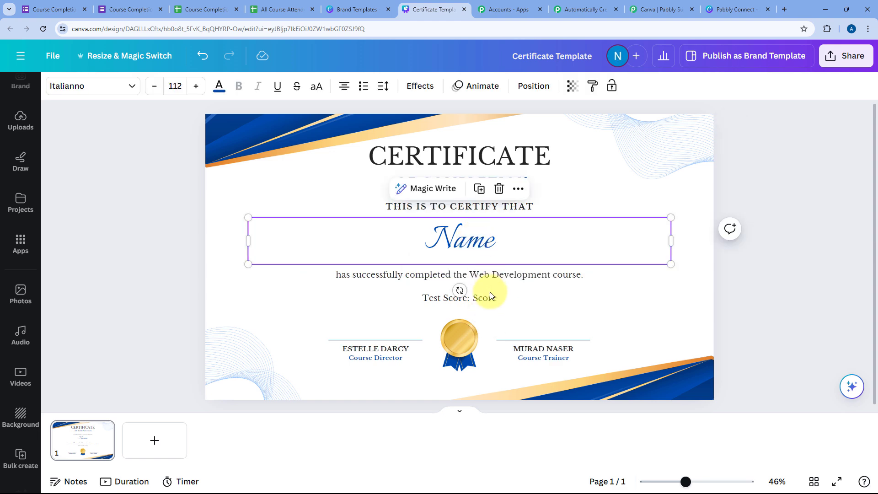
left_click(168, 231)
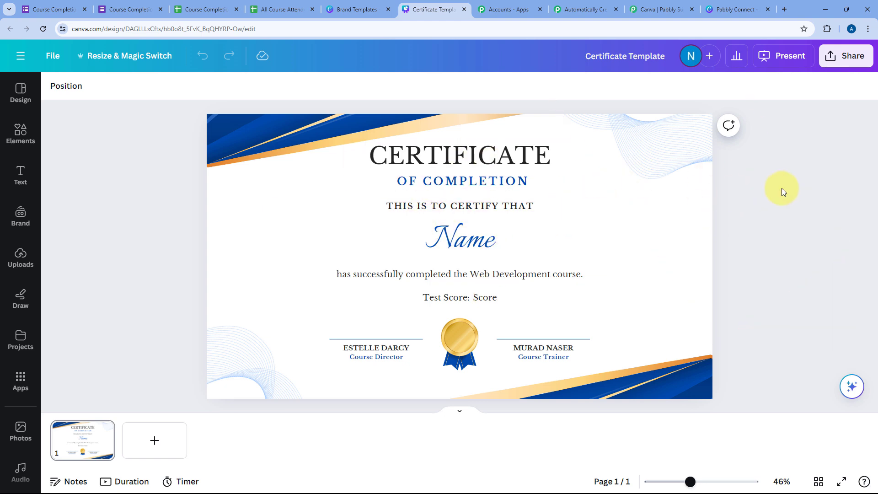
Step: Turn on Map for the Key field and delete its placeholder text
left_click(581, 9)
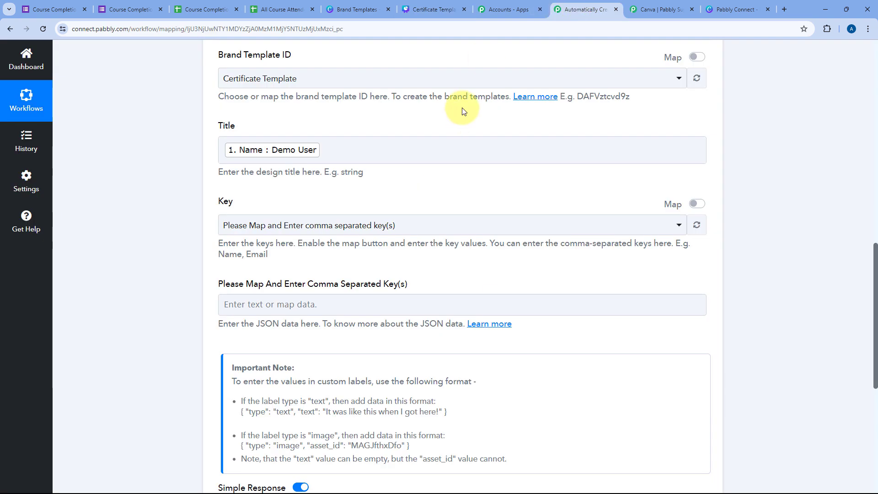
scroll(461, 219, "down", 2)
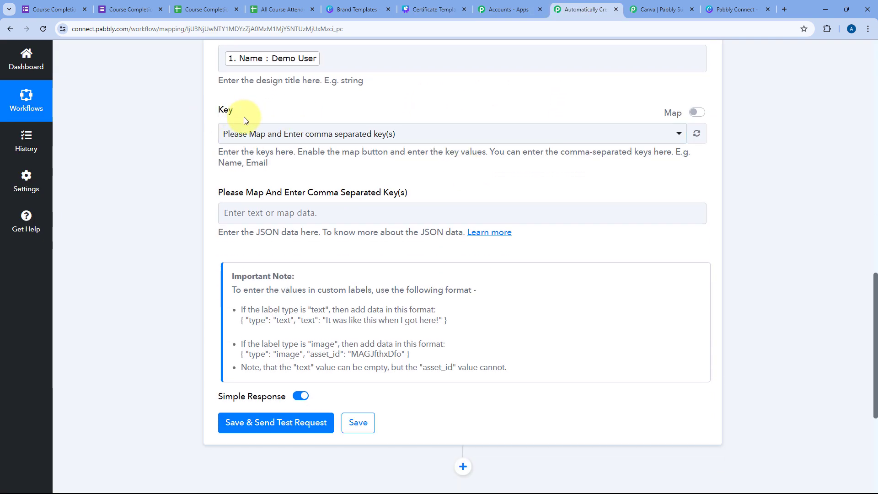
left_click(697, 113)
left_click_drag(427, 133, 179, 136)
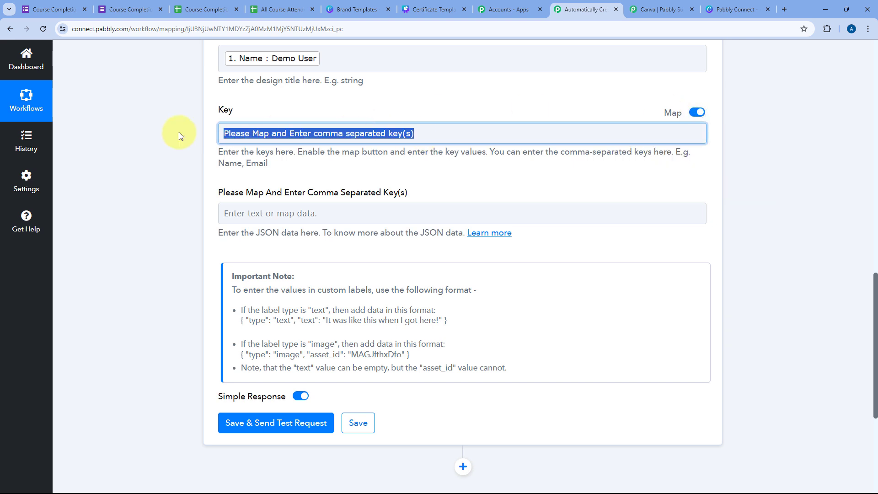
key("BackSpace")
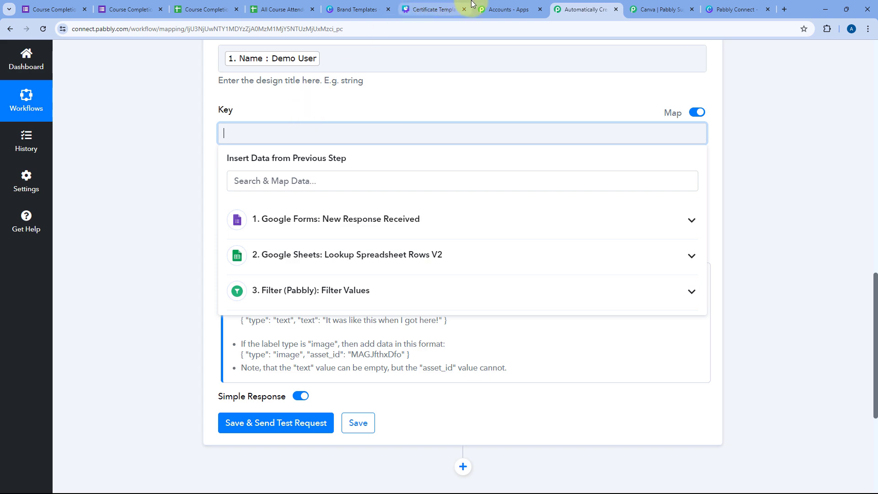
left_click(434, 9)
scroll(21, 329, "down", 4)
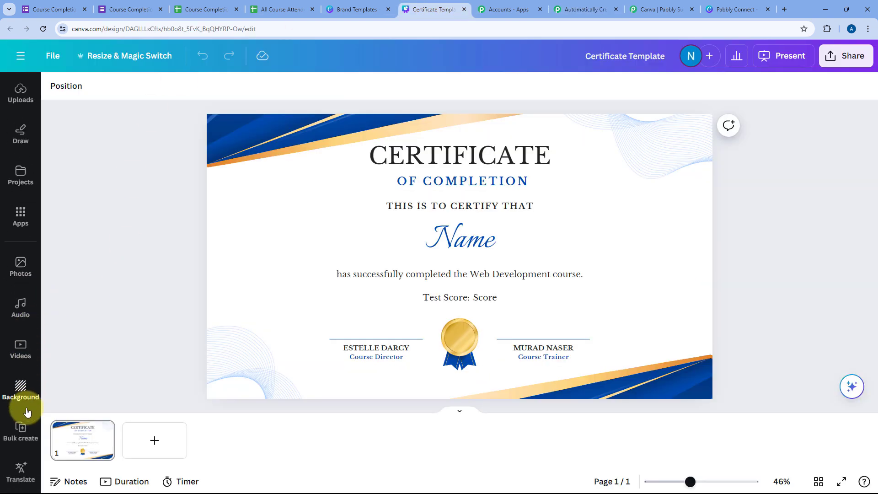
Step: Bulk create the certificate with one manual row: a sample name and score 50
left_click(20, 430)
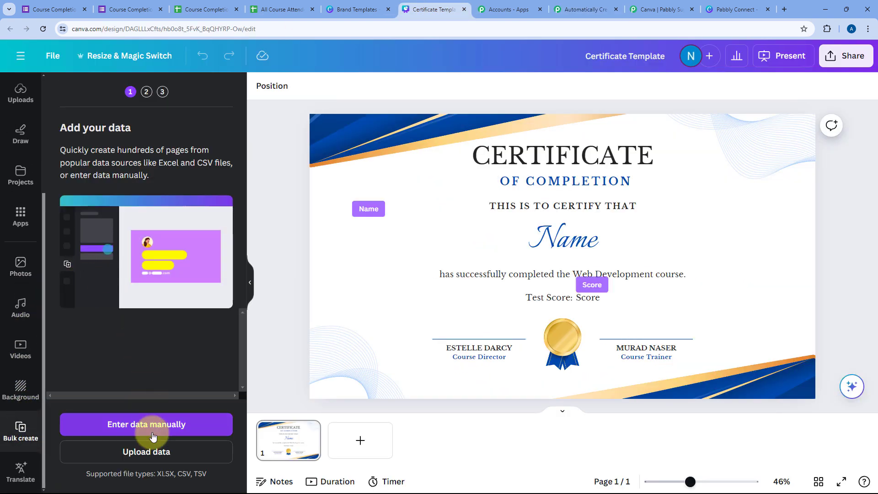
left_click(129, 423)
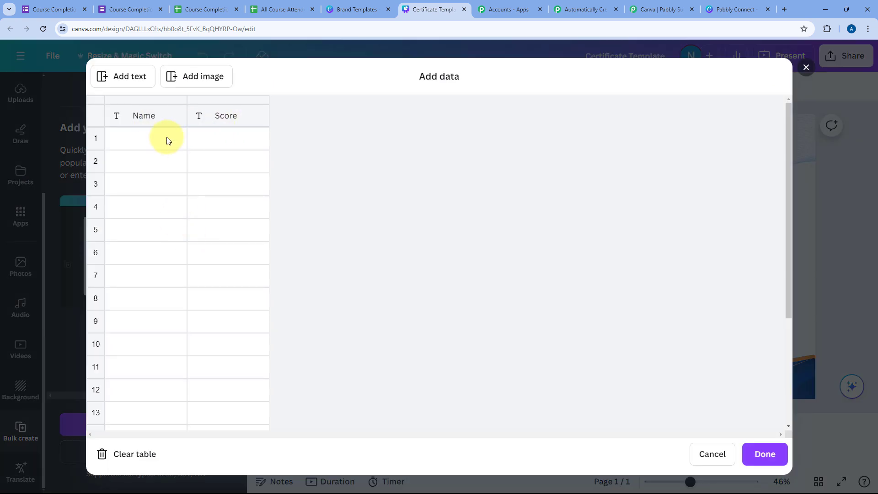
left_click(154, 139)
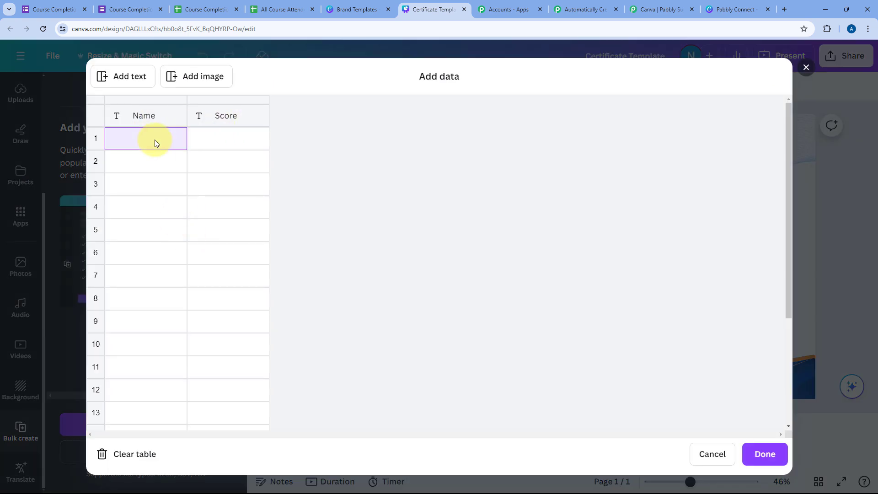
type("De")
type("mo")
key("Tab")
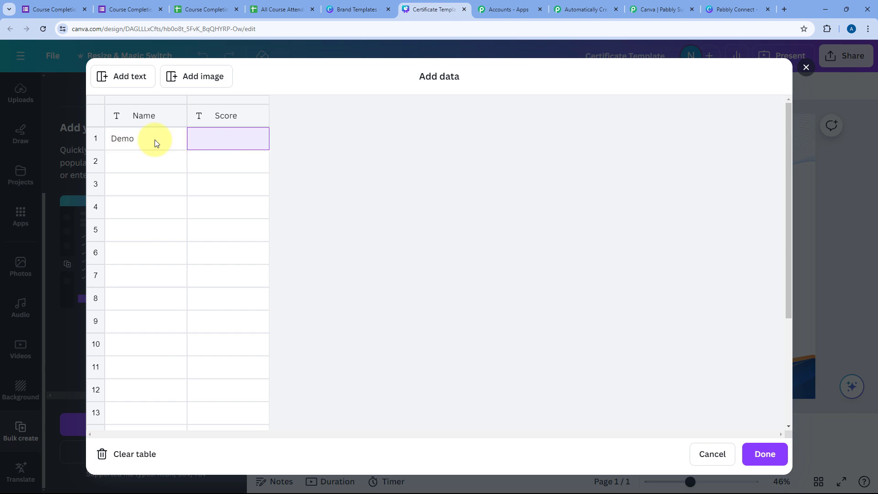
type("50")
left_click(755, 455)
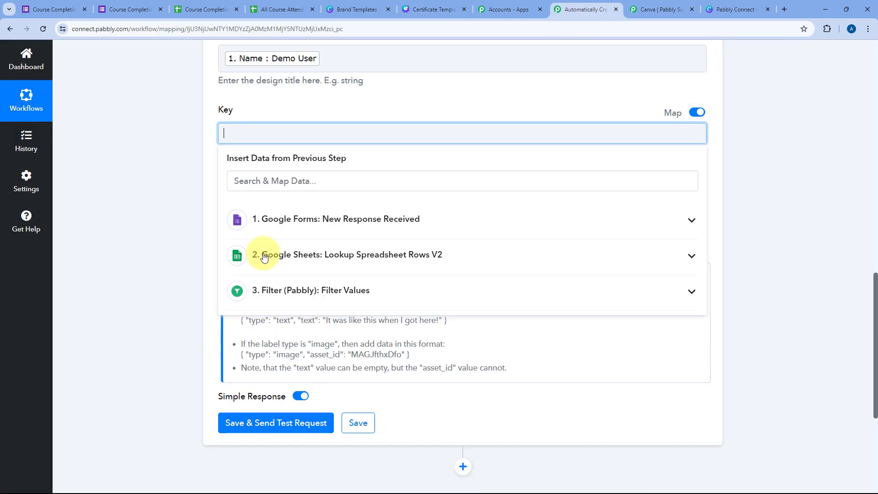
Step: Enter 'Name, Score' as the design keys so their value fields load
left_click(580, 9)
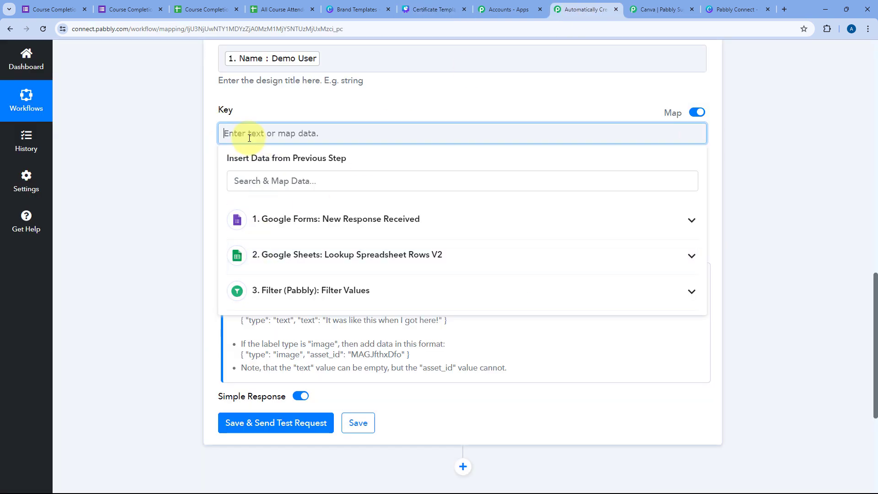
type("Name, Score")
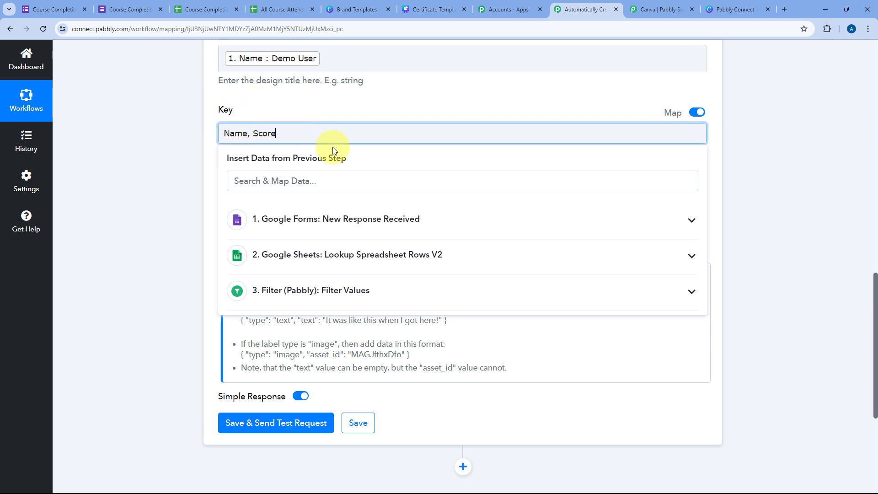
left_click(253, 107)
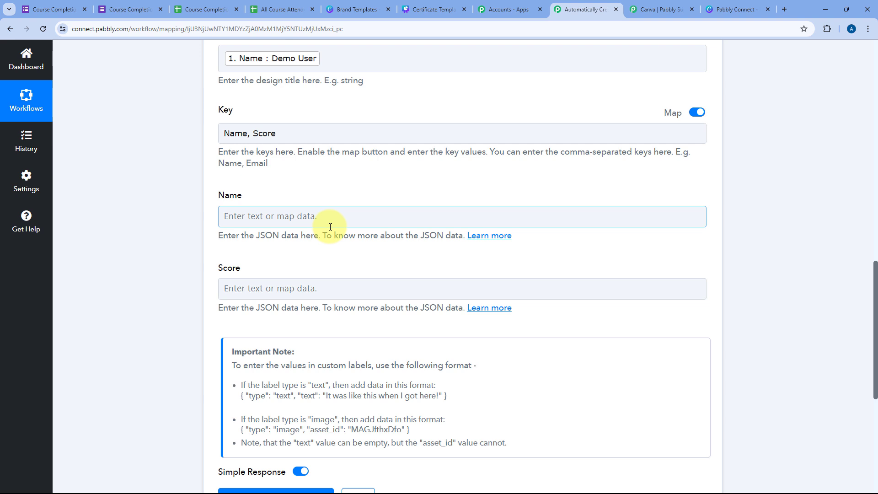
Step: Copy the text-label example JSON from the note and paste it into the Name key
scroll(311, 261, "down", 1)
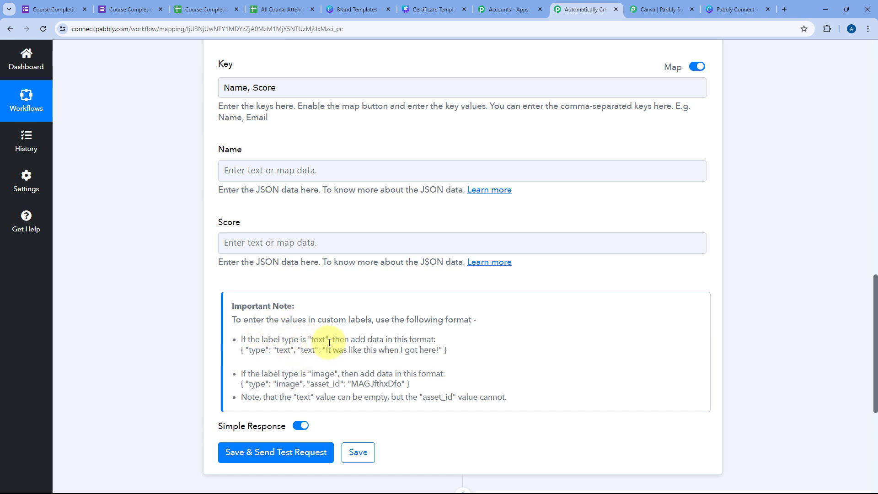
left_click_drag(240, 351, 444, 353)
right_click(437, 351)
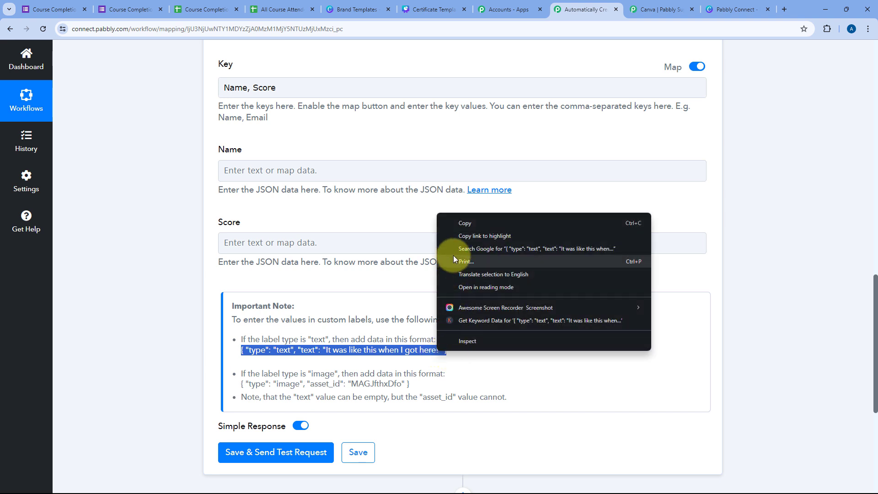
left_click(457, 223)
left_click(263, 162)
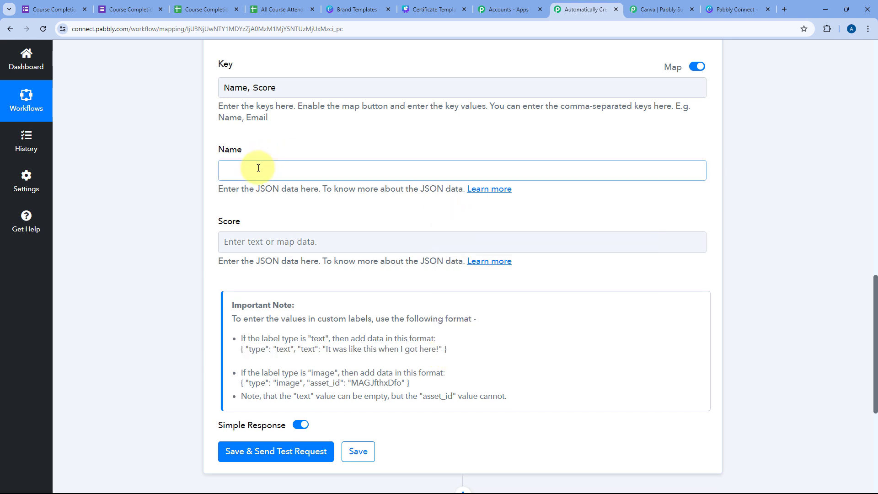
key("ctrl+v")
Step: Replace the JSON's sample sentence with the Google Forms response's Name
left_click(262, 172)
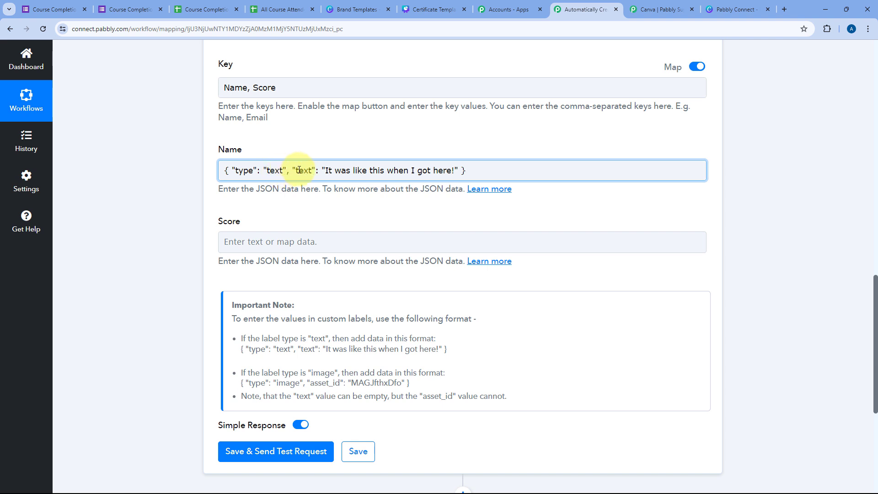
left_click_drag(326, 173, 452, 175)
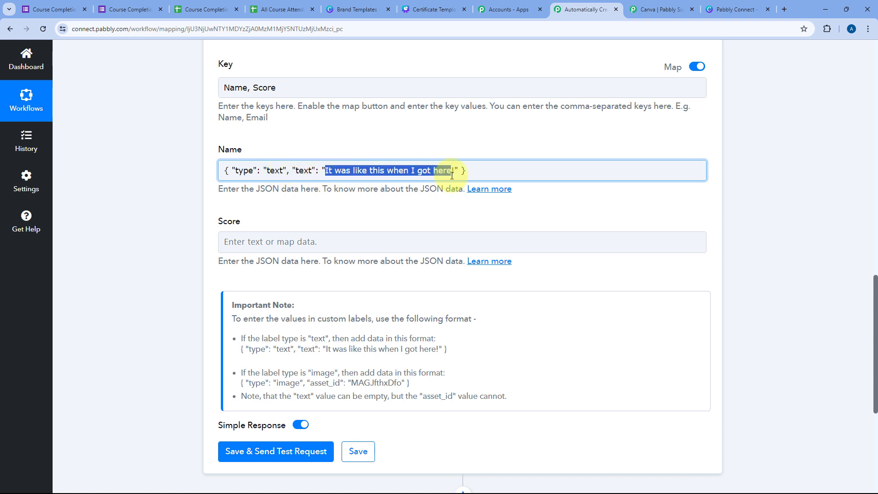
key("BackSpace")
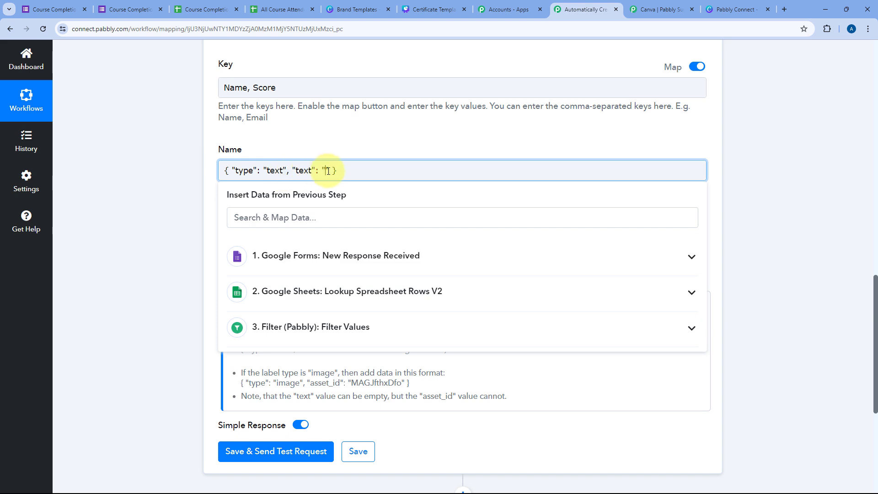
left_click(327, 264)
scroll(305, 306, "down", 3)
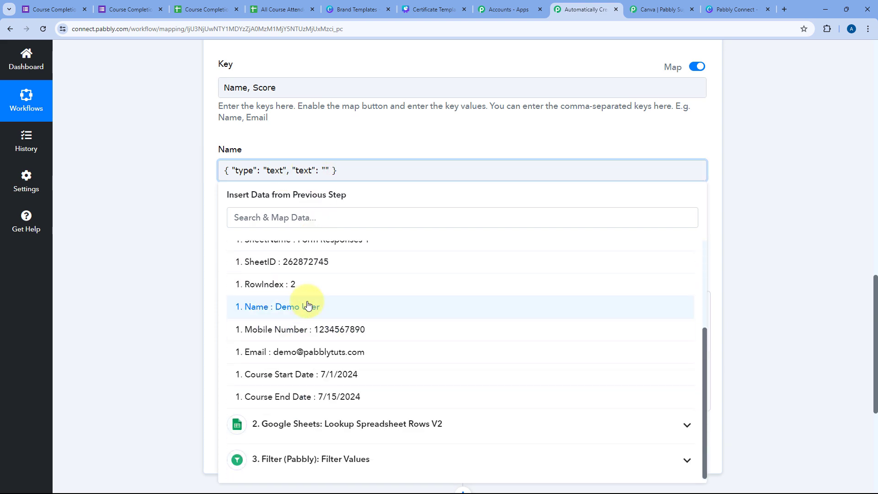
left_click(308, 304)
left_click(359, 149)
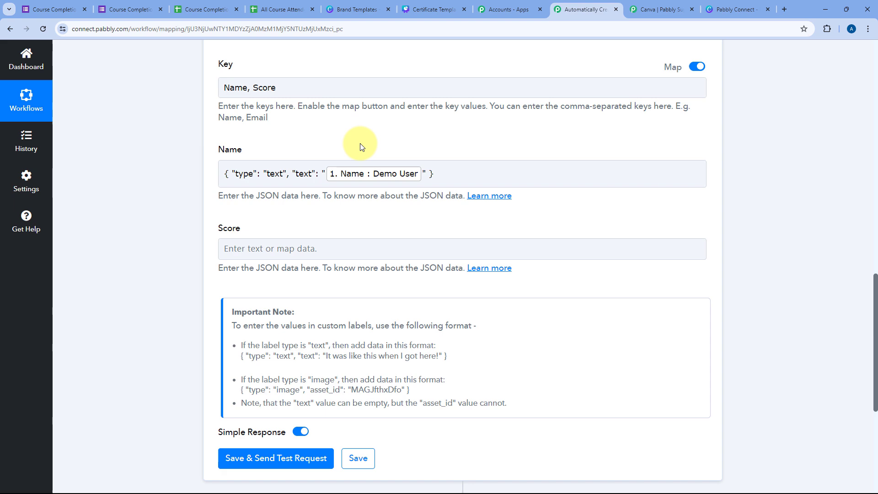
left_click(428, 10)
left_click(580, 6)
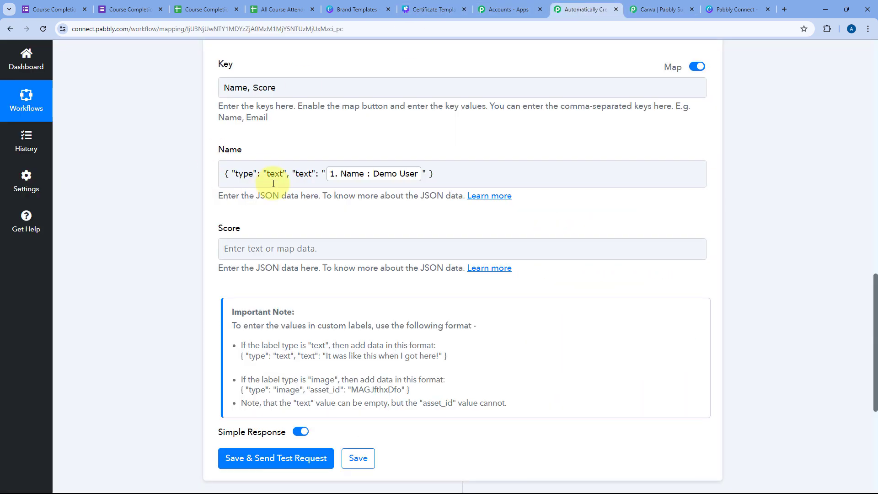
left_click(274, 251)
type("{ \"type\": \"text\", \"text\": \"It was like this when I got here!\" }")
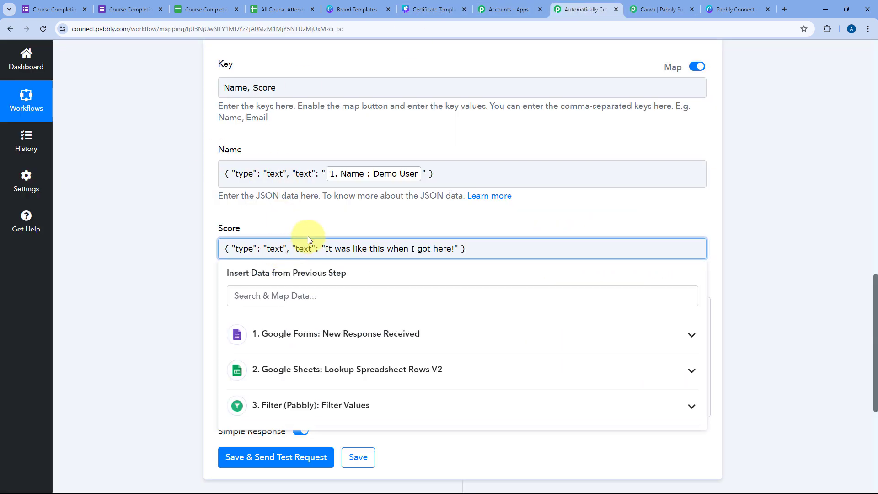
left_click_drag(326, 250, 452, 253)
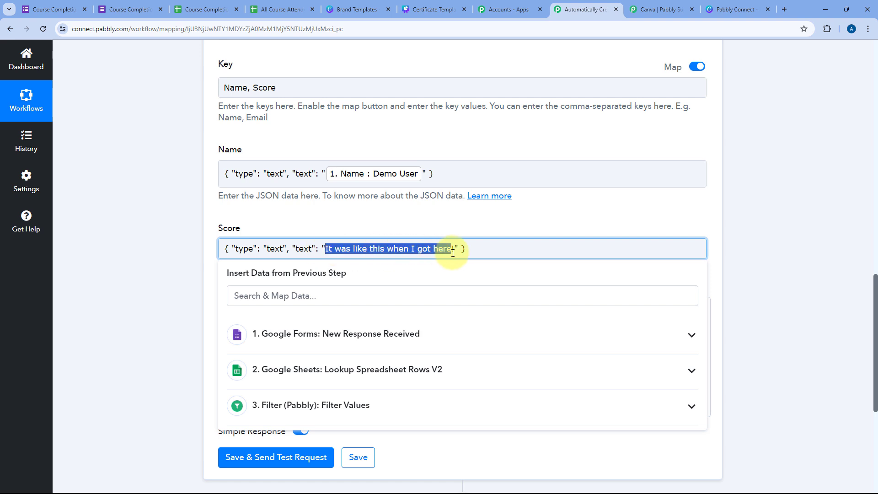
key("BackSpace")
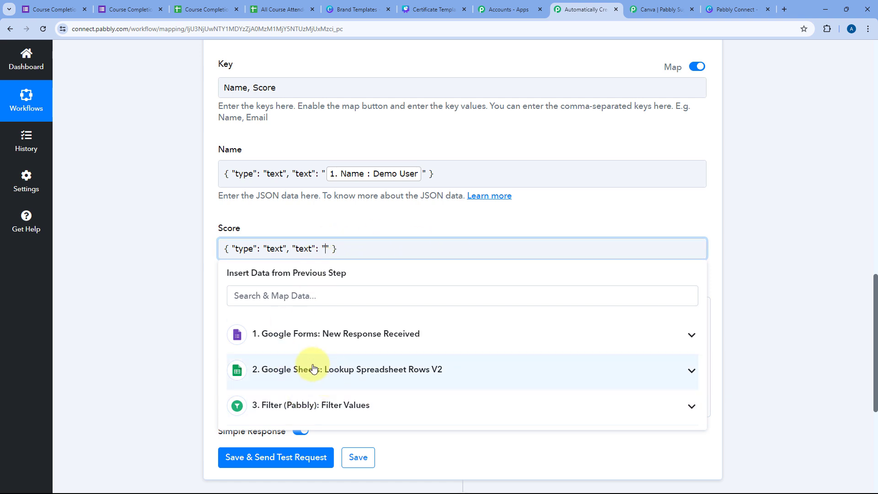
left_click(338, 371)
scroll(316, 393, "down", 3)
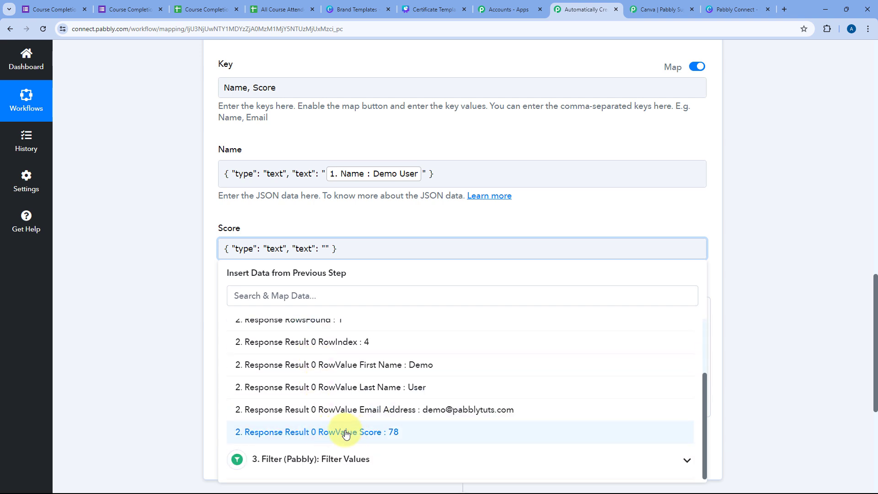
left_click(346, 434)
left_click(309, 219)
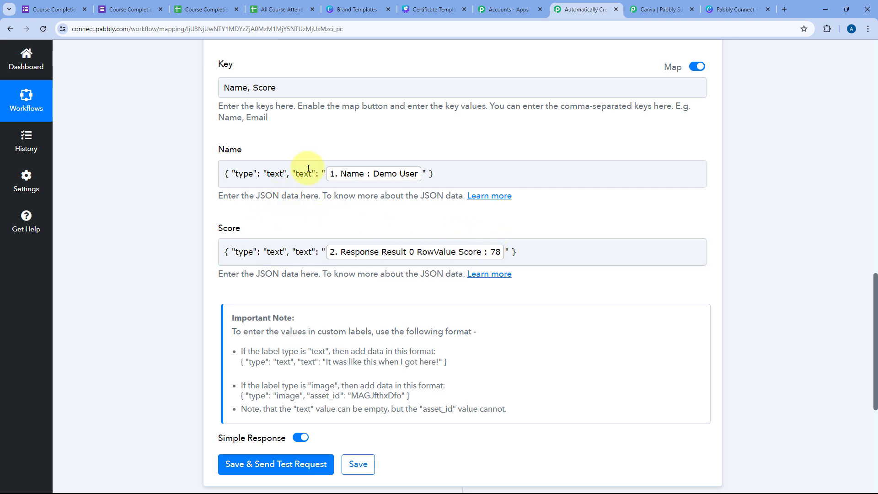
scroll(249, 192, "down", 1)
left_click_drag(237, 314, 480, 320)
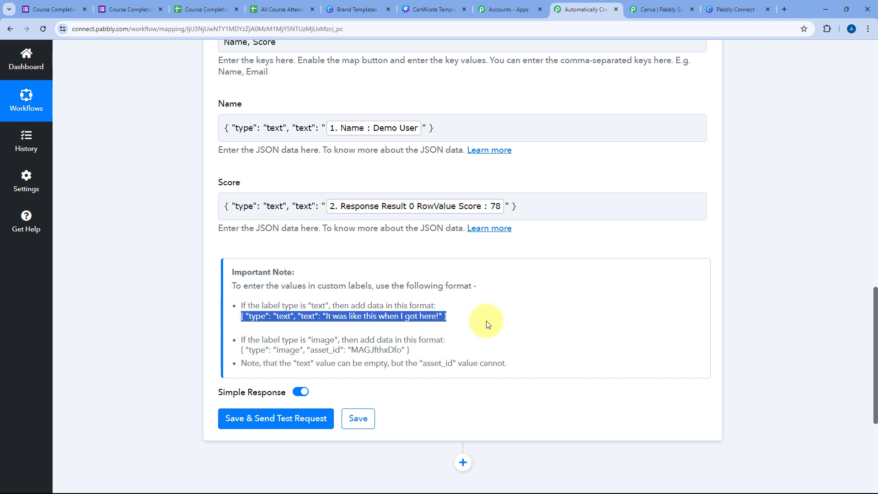
left_click(461, 330)
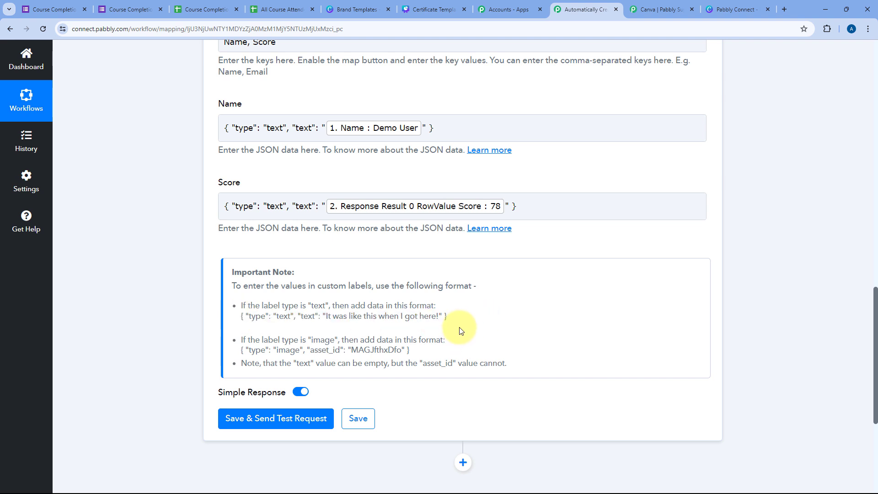
left_click(433, 9)
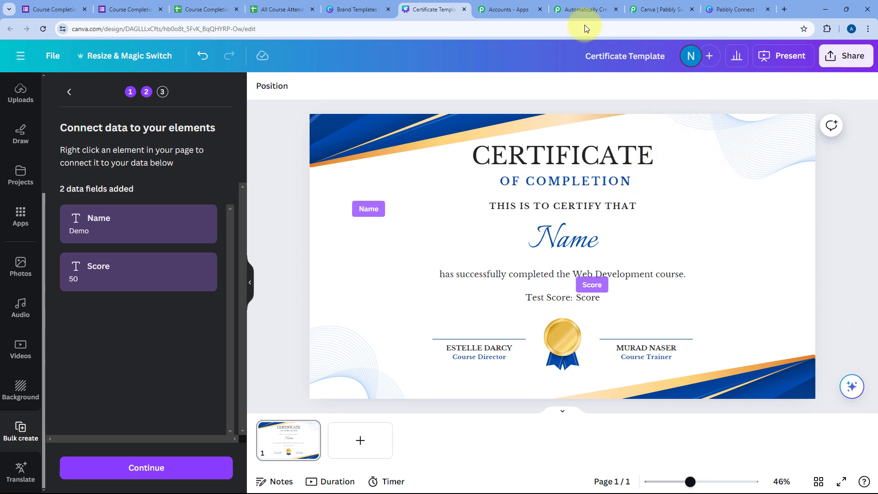
left_click(585, 9)
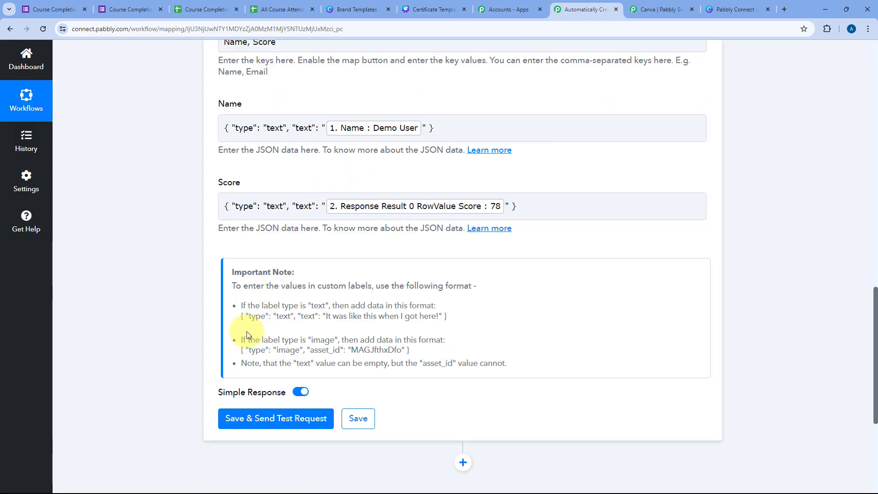
left_click_drag(241, 350, 399, 355)
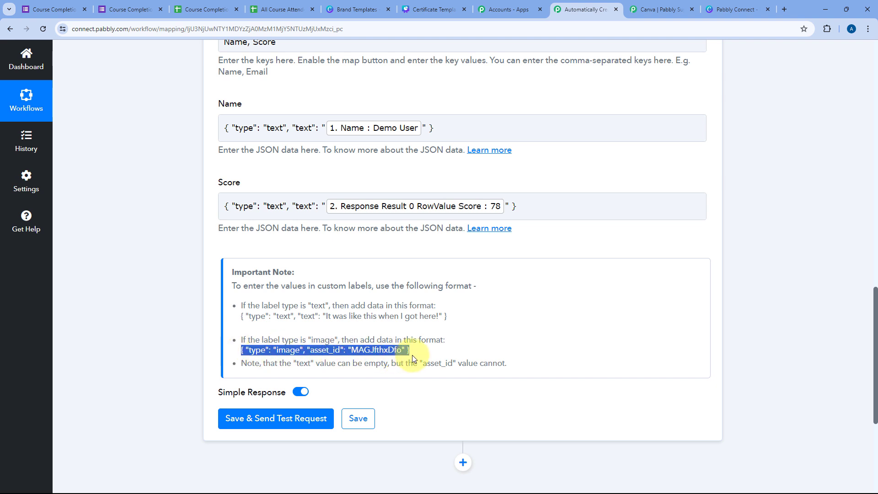
left_click(279, 351)
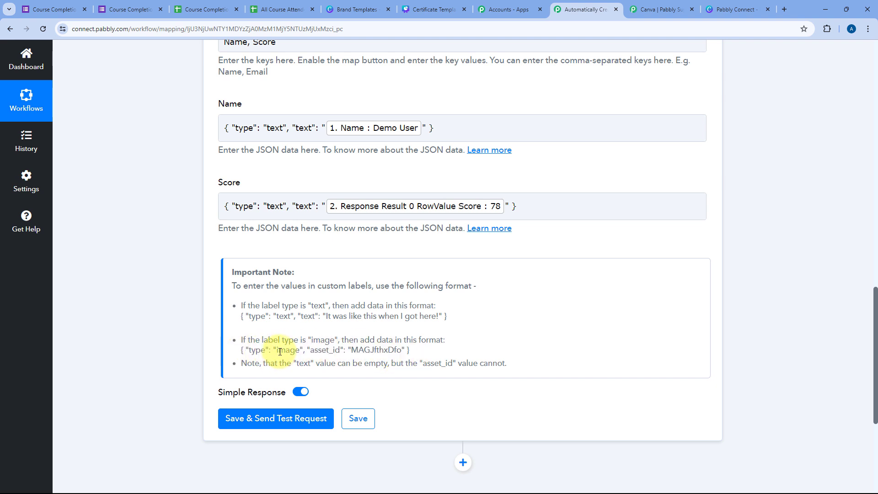
double_click(280, 351)
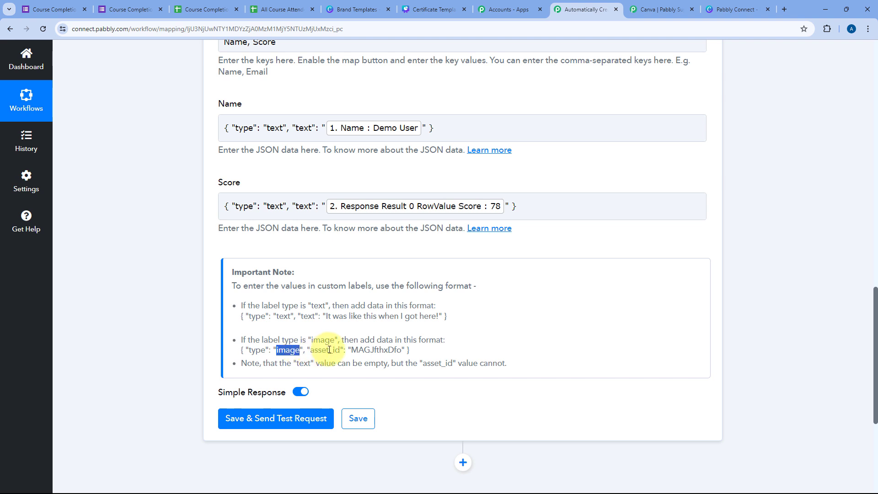
left_click_drag(351, 350, 402, 350)
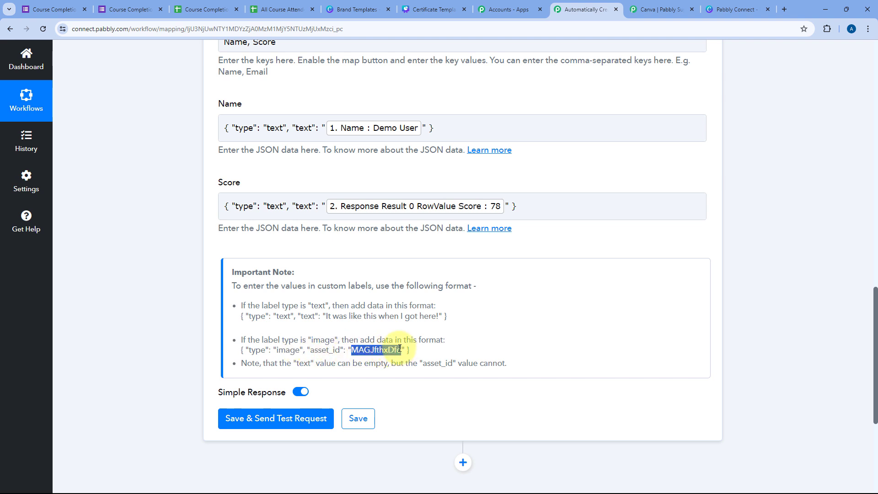
left_click(416, 346)
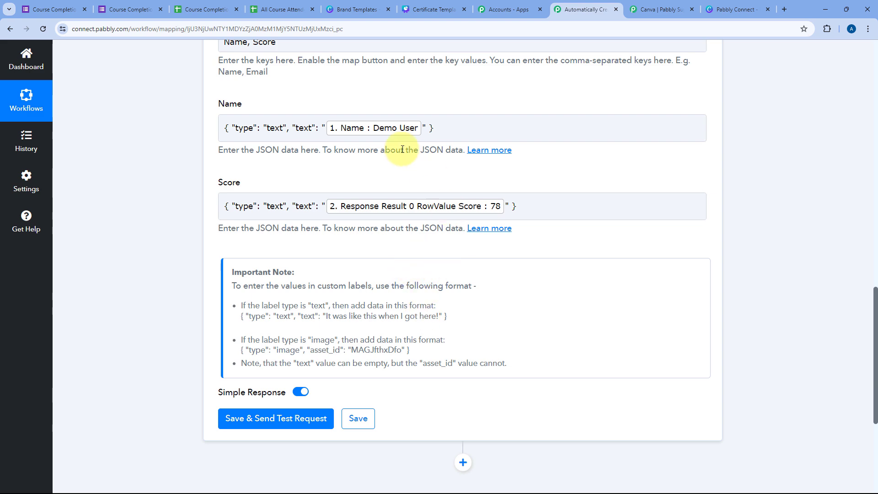
scroll(372, 171, "up", 1)
scroll(371, 171, "up", 1)
left_click(436, 9)
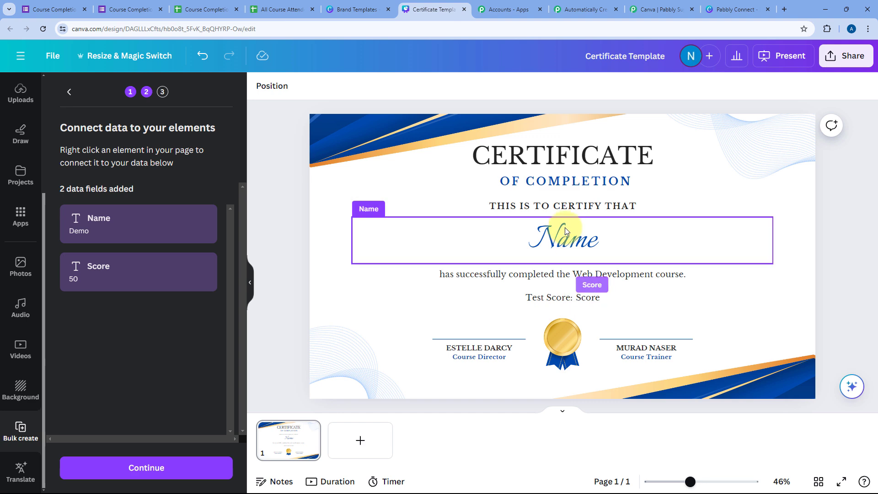
left_click(586, 9)
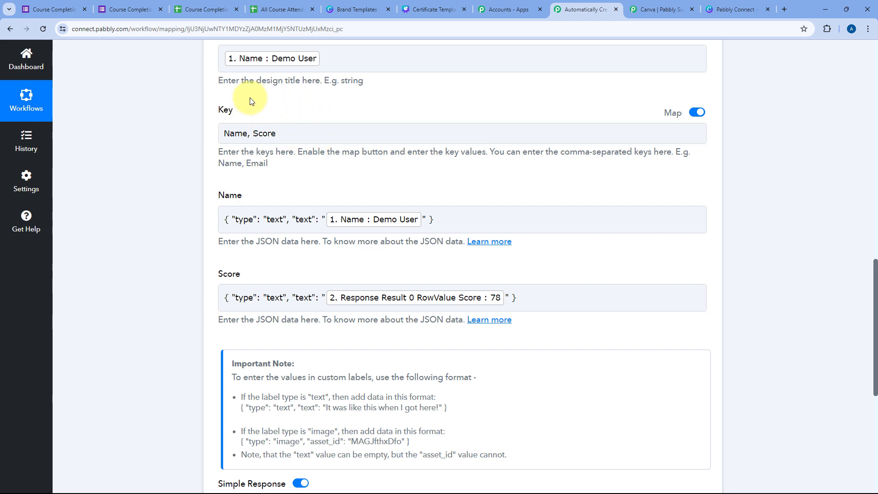
left_click(466, 4)
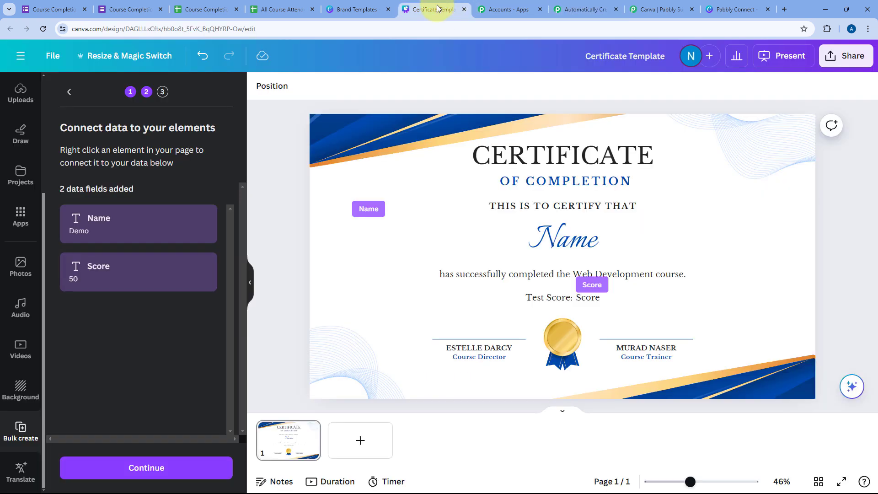
left_click(590, 8)
Step: Save the create-design step and send a test request
scroll(174, 185, "down", 5)
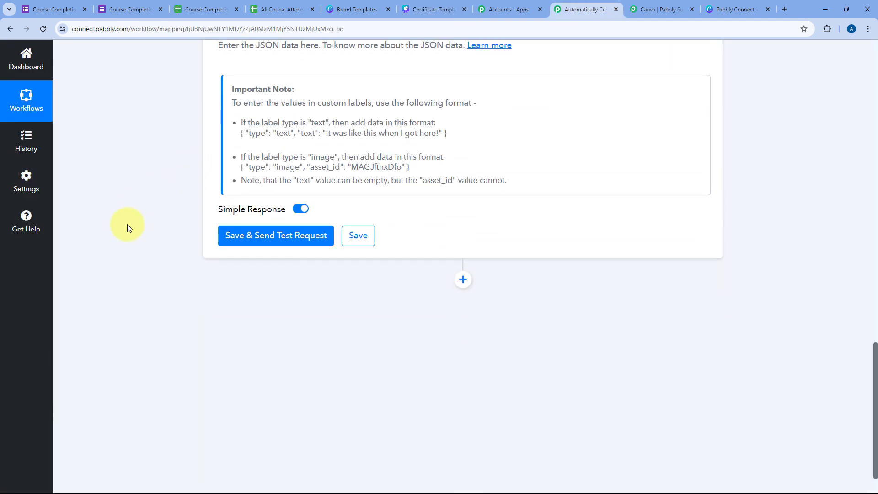
left_click(287, 236)
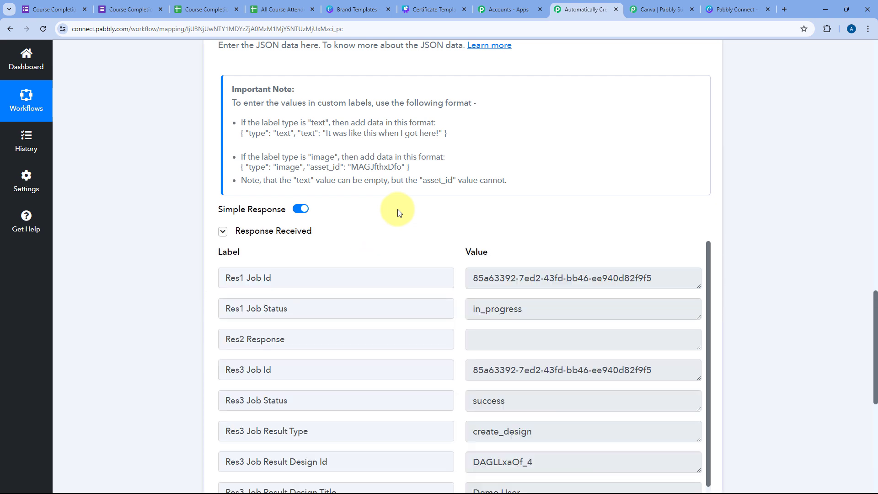
scroll(400, 212, "up", 4)
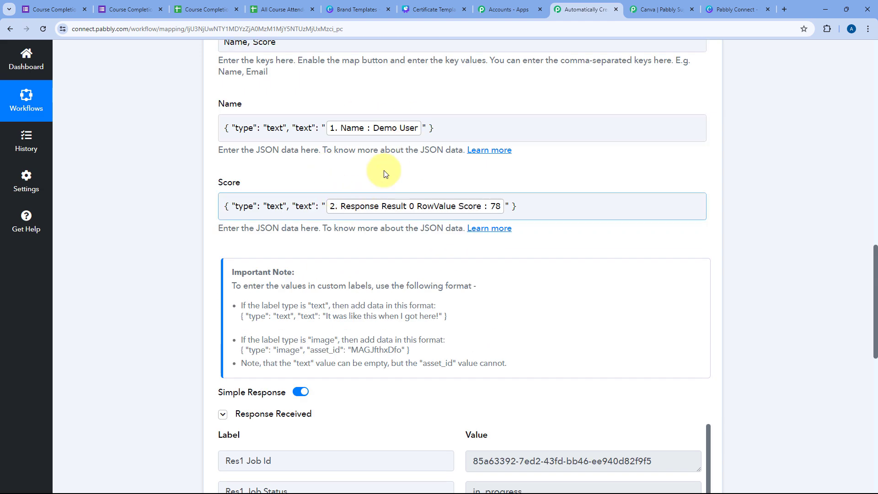
scroll(383, 170, "up", 3)
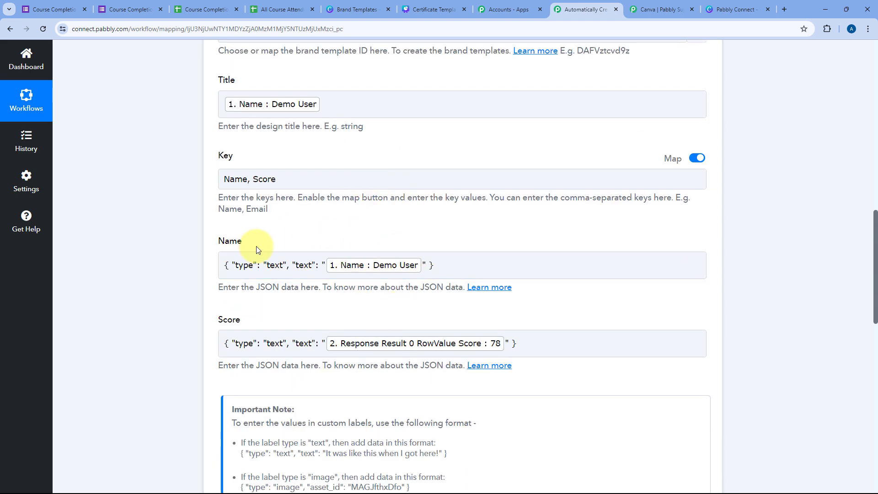
scroll(274, 183, "up", 2)
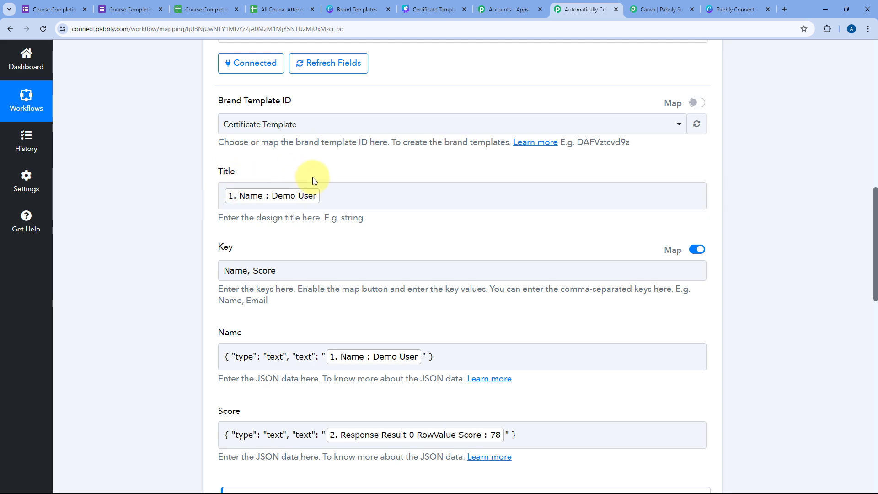
Step: Check that the response's Job Status reads success with design Id DAGLLxaOf_4
scroll(402, 233, "down", 10)
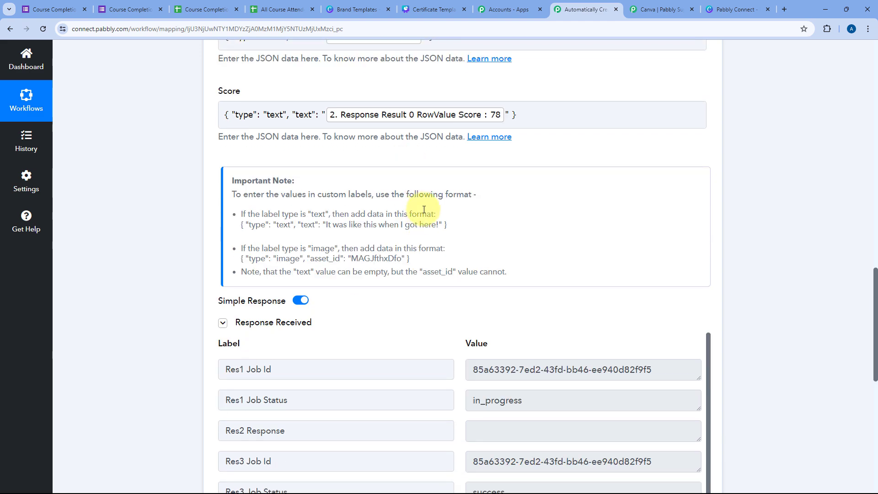
scroll(456, 237, "down", 2)
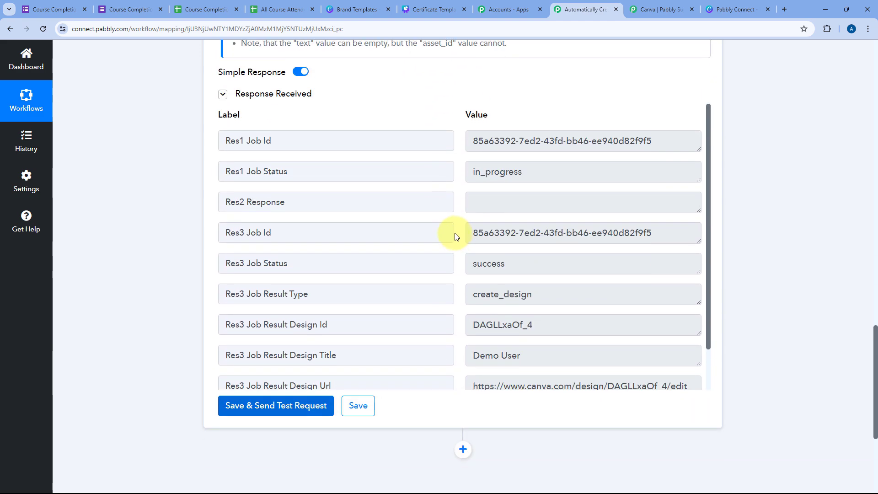
scroll(457, 197, "down", 1)
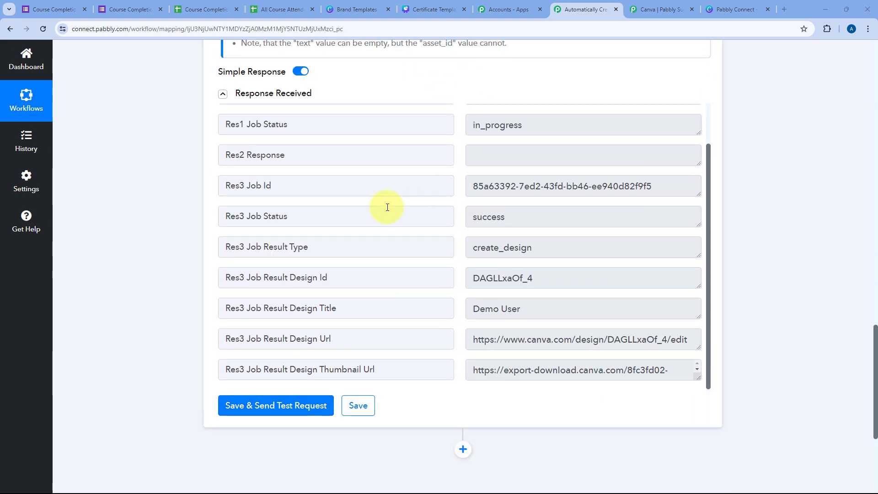
left_click_drag(314, 209, 242, 215)
left_click_drag(543, 216, 469, 218)
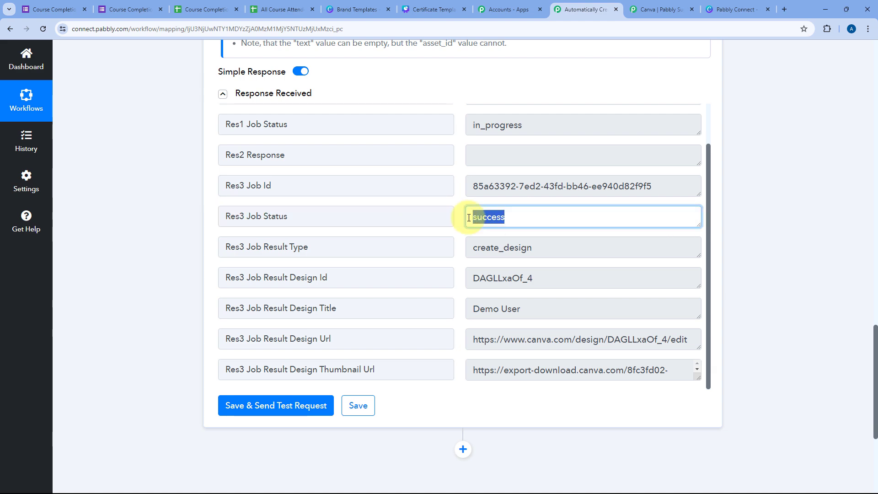
left_click(462, 201)
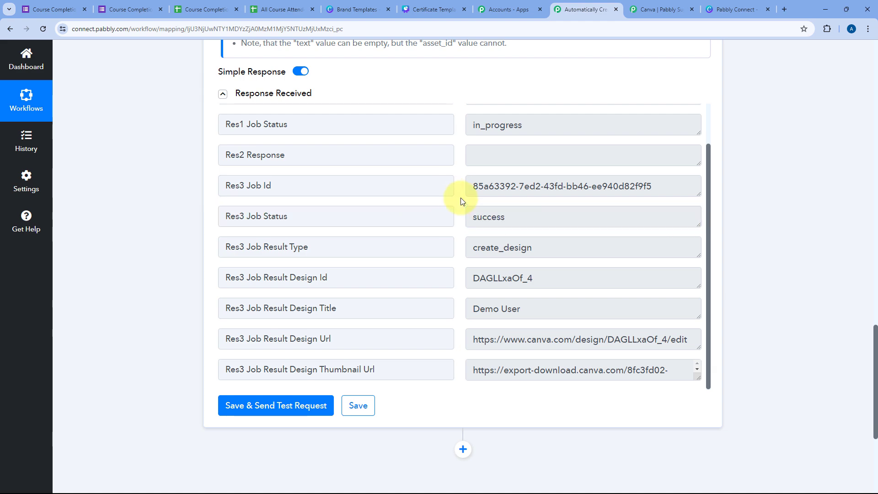
Step: Compare the Canva template with the returned design Id DAGLLxaOf_4 and the Design Url field
left_click(432, 9)
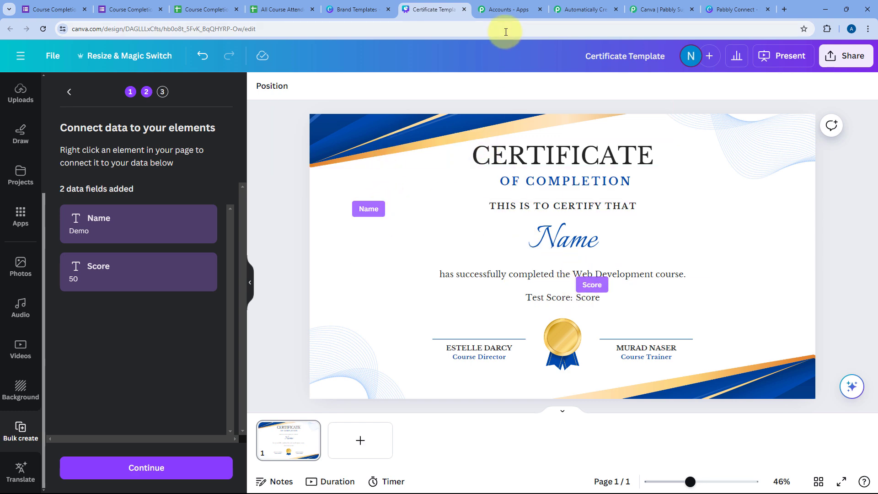
left_click(575, 9)
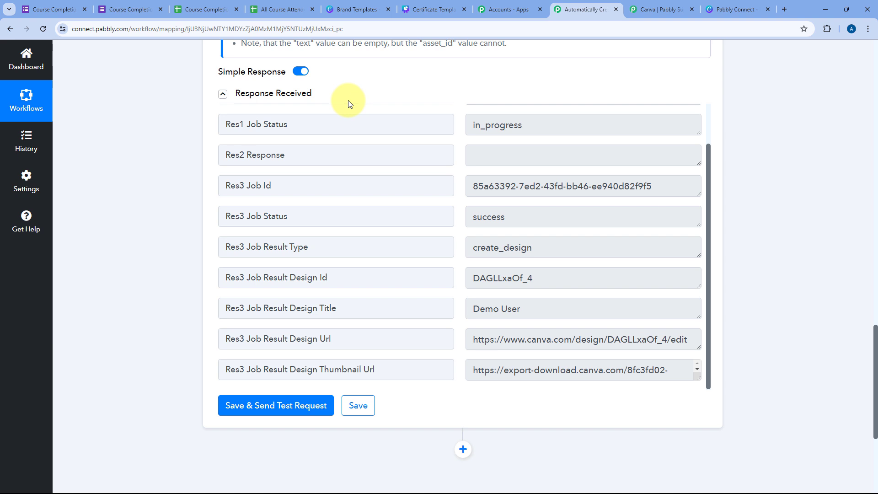
left_click(543, 279)
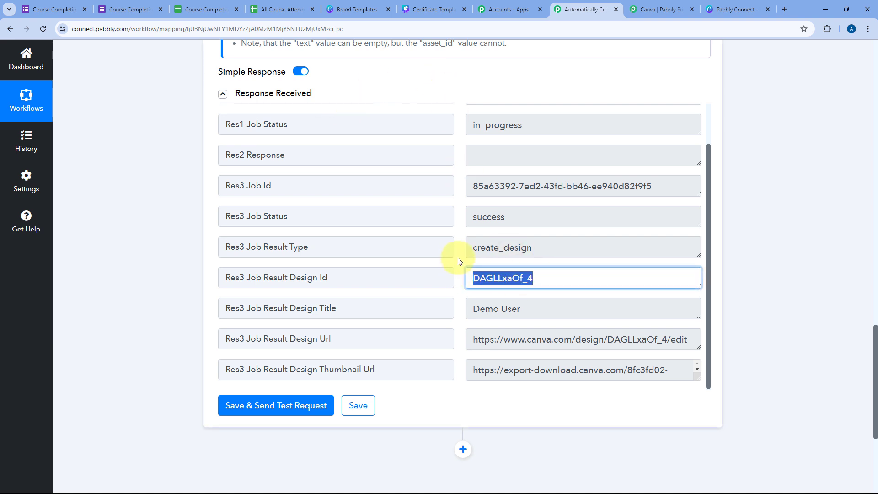
left_click(459, 259)
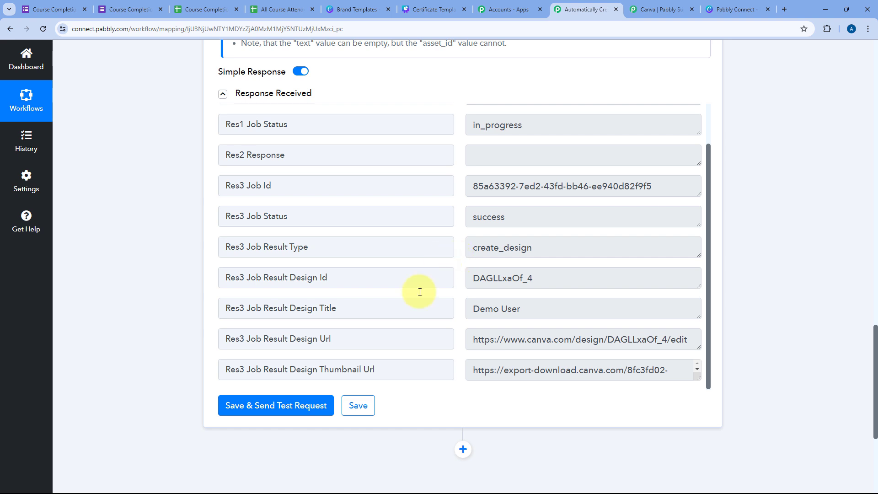
left_click(333, 334)
left_click_drag(333, 334, 291, 334)
left_click_drag(376, 370, 324, 367)
Step: Copy the full Res3 Job Result Design Url and load it in a new browser tab
left_click(682, 347)
left_click_drag(699, 348, 700, 378)
left_click_drag(687, 339, 468, 340)
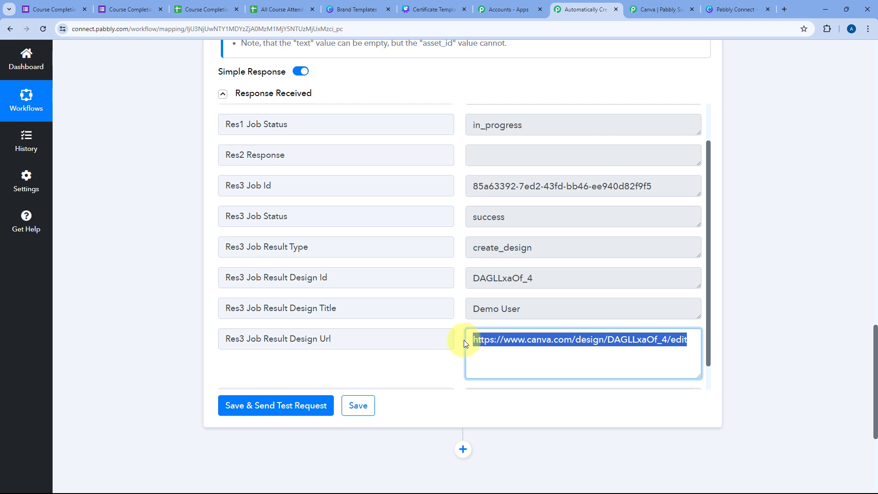
key("ctrl+c")
key("ctrl+t")
key("ctrl+v")
key("Return")
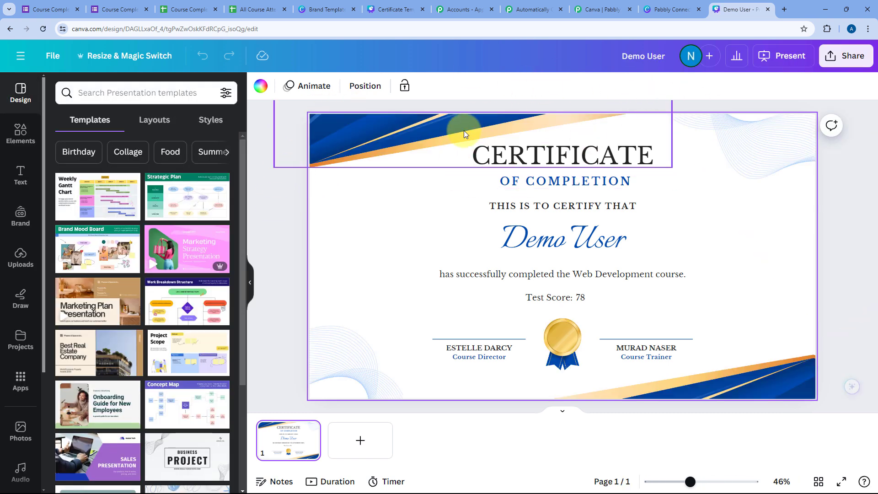
Step: Match the Demo User certificate's Test Score 78 against the attendee sheet, then go back to Pabbly
left_click(390, 5)
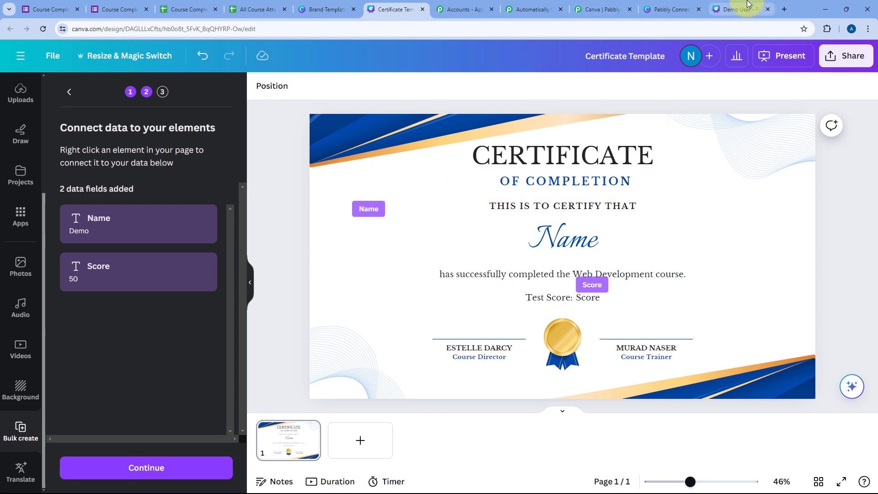
left_click(734, 9)
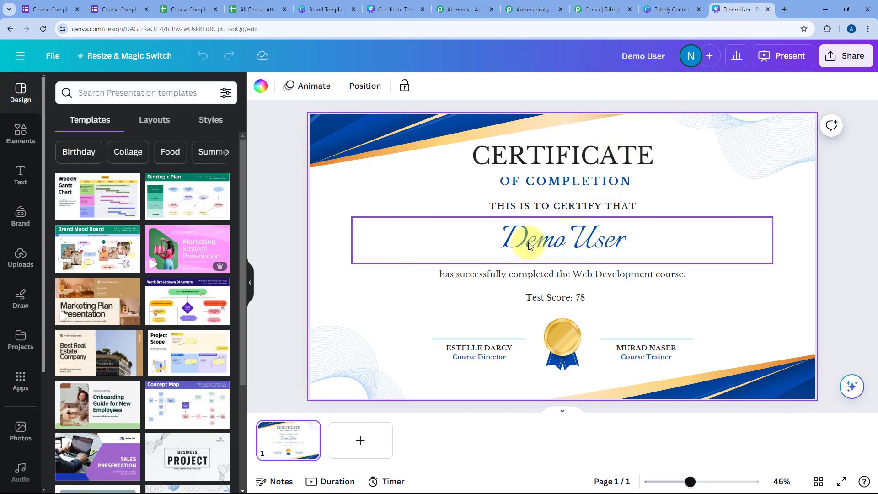
left_click(554, 248)
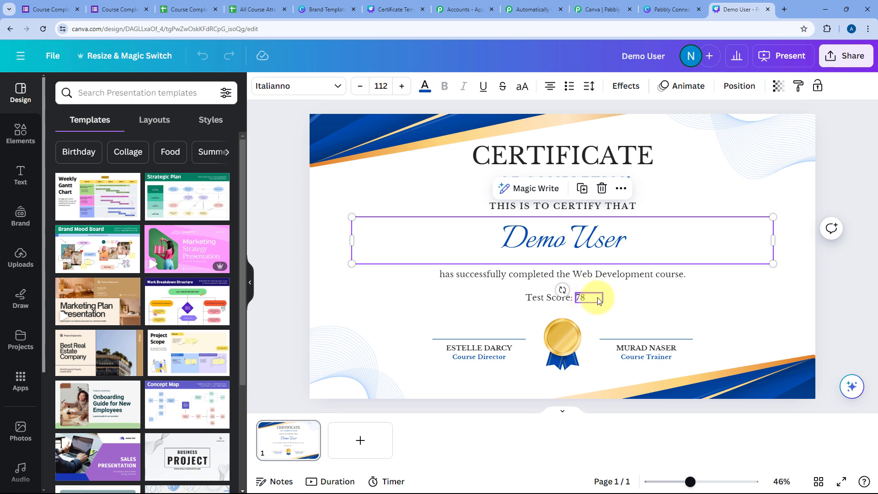
left_click(254, 9)
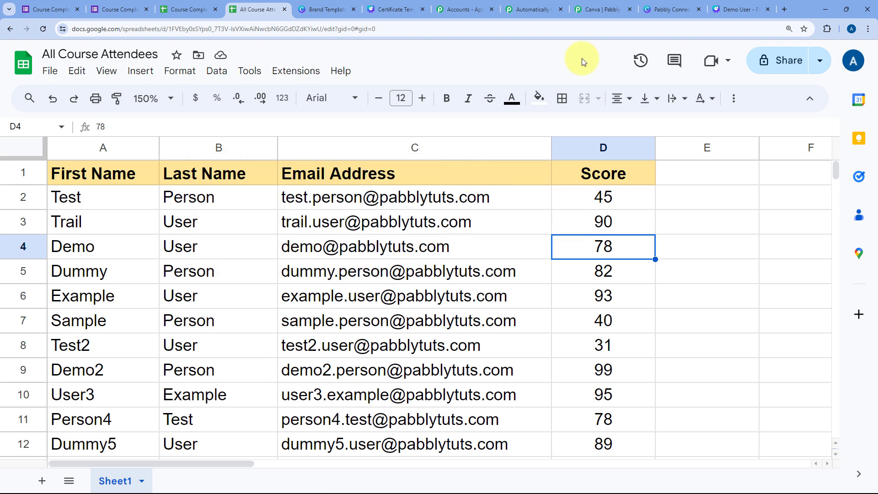
left_click(734, 9)
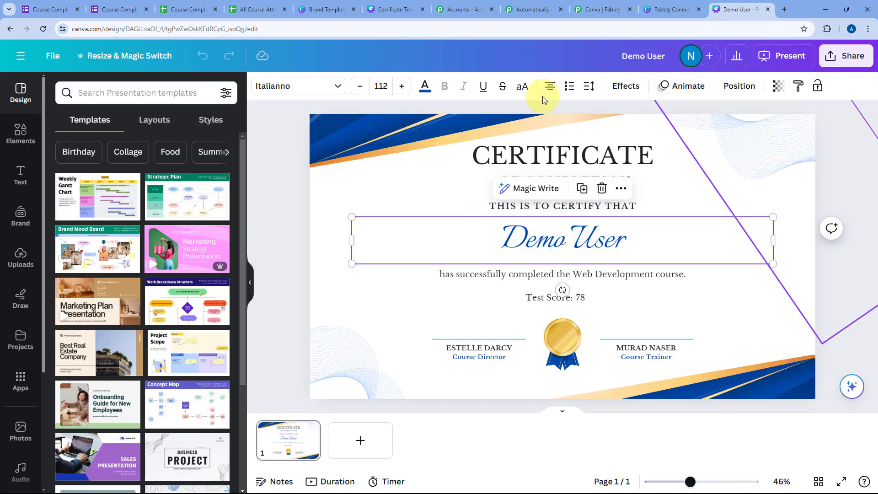
left_click(283, 127)
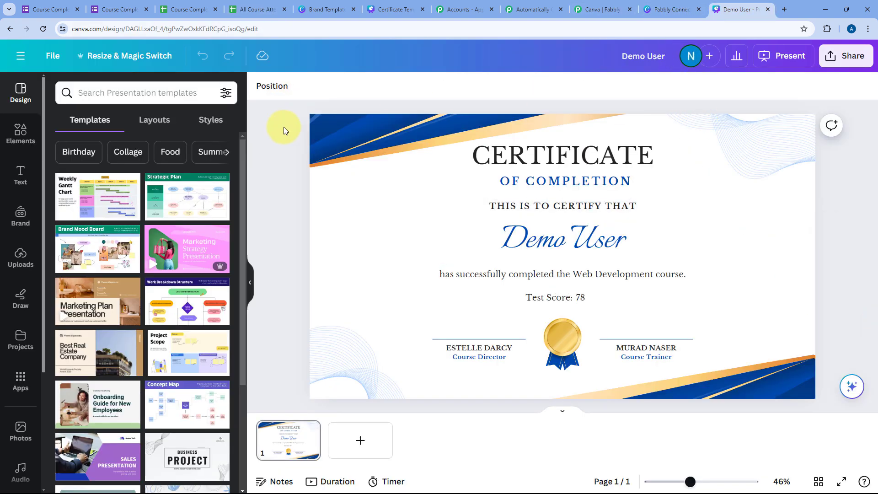
left_click(602, 9)
scroll(755, 122, "up", 1)
Step: Look over the autofill step's mapped Name and Score fields and open the Name field's 'Learn more' guide
left_click(508, 4)
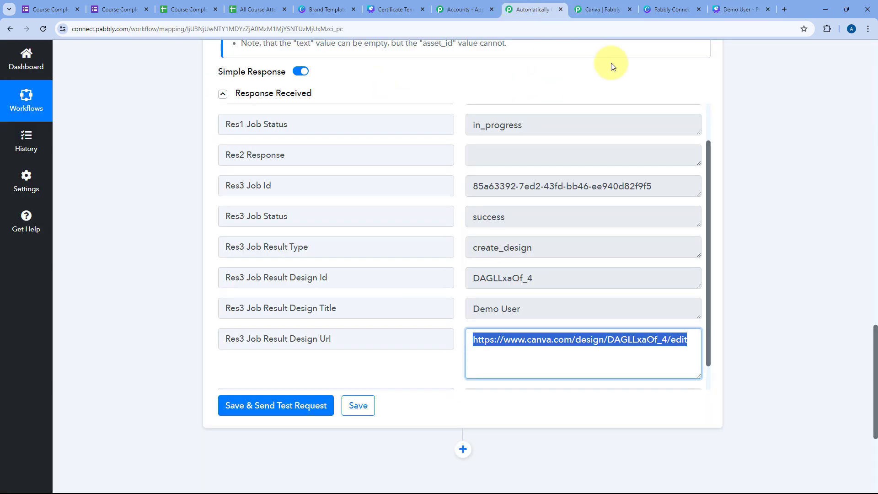
scroll(613, 138, "up", 10)
scroll(589, 165, "up", 4)
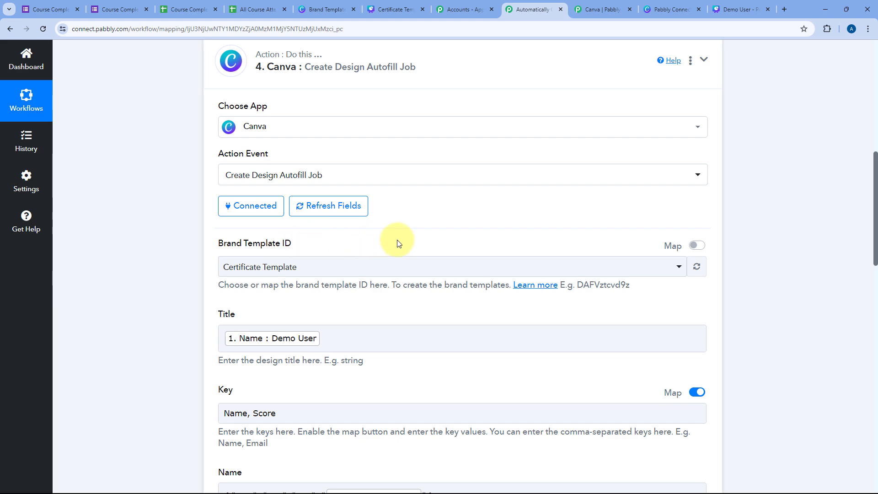
scroll(398, 241, "down", 5)
scroll(398, 242, "down", 3)
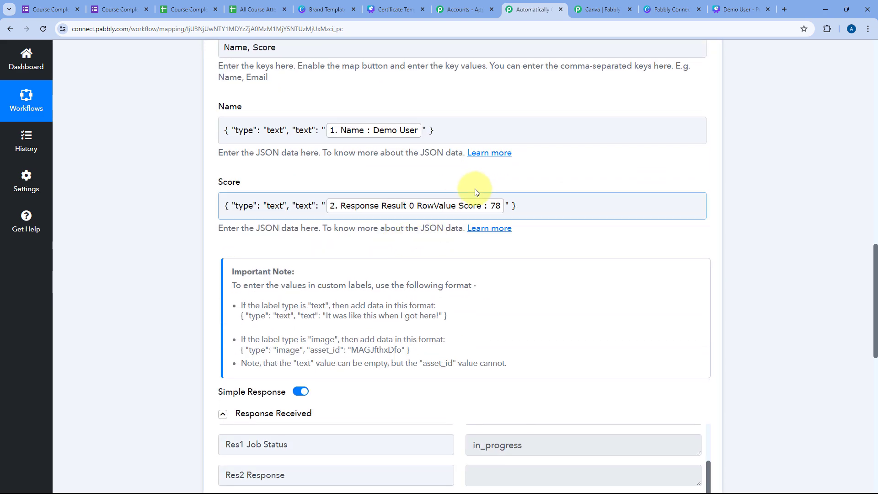
scroll(477, 190, "up", 2)
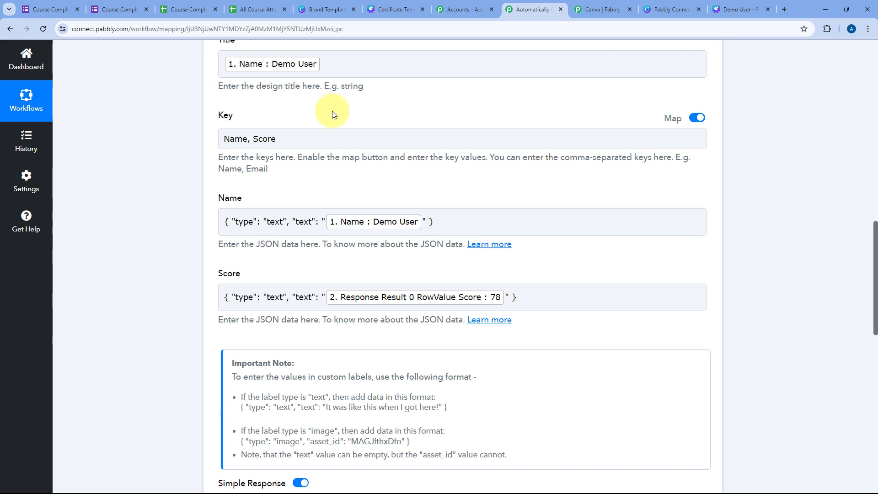
scroll(448, 198, "up", 8)
scroll(439, 214, "down", 4)
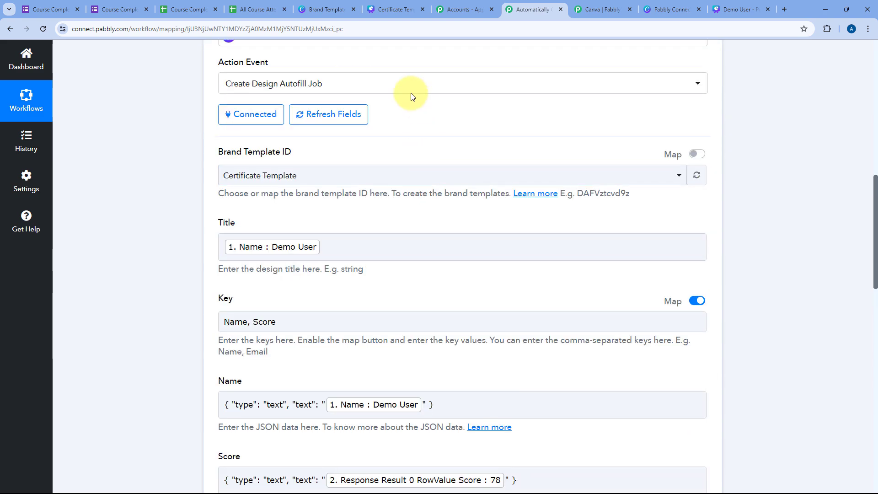
left_click(284, 83)
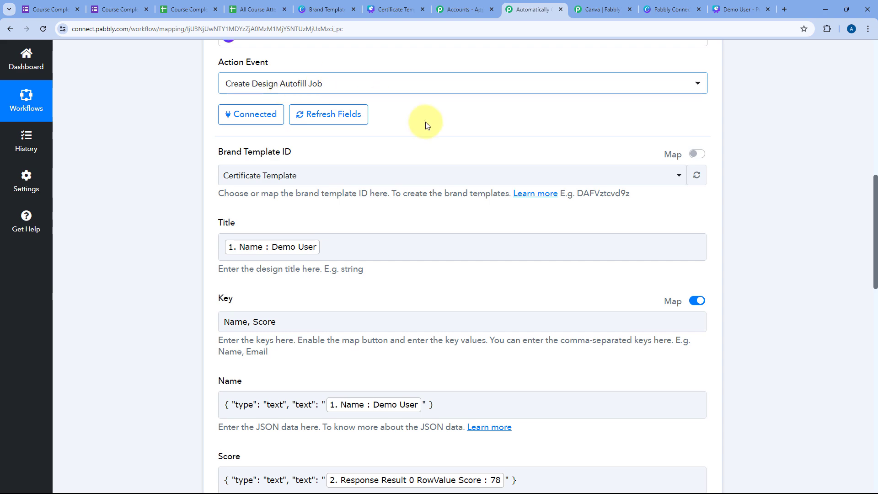
scroll(426, 126, "down", 5)
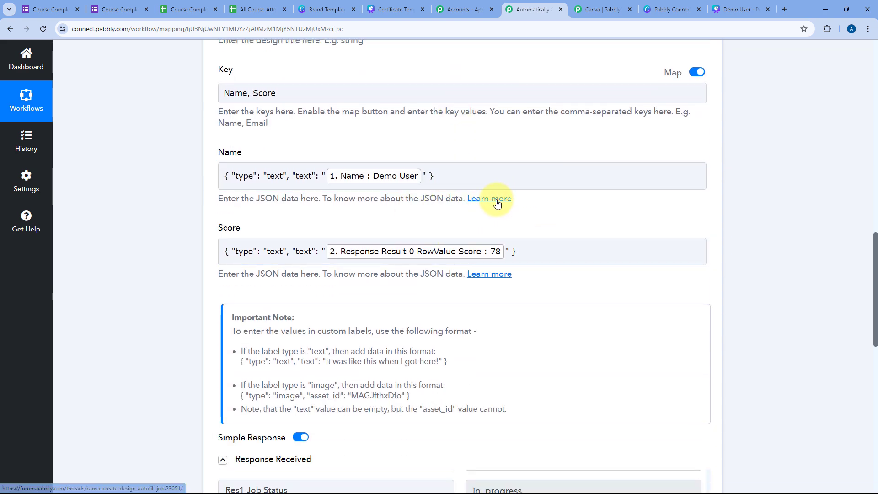
left_click(498, 204)
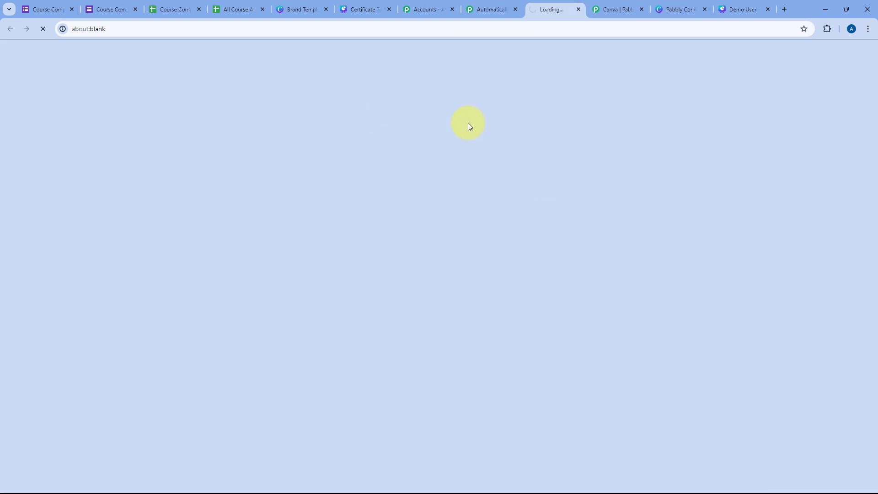
Step: Read down through the forum guide's setup steps and screenshots, then scroll back up
scroll(112, 232, "down", 9)
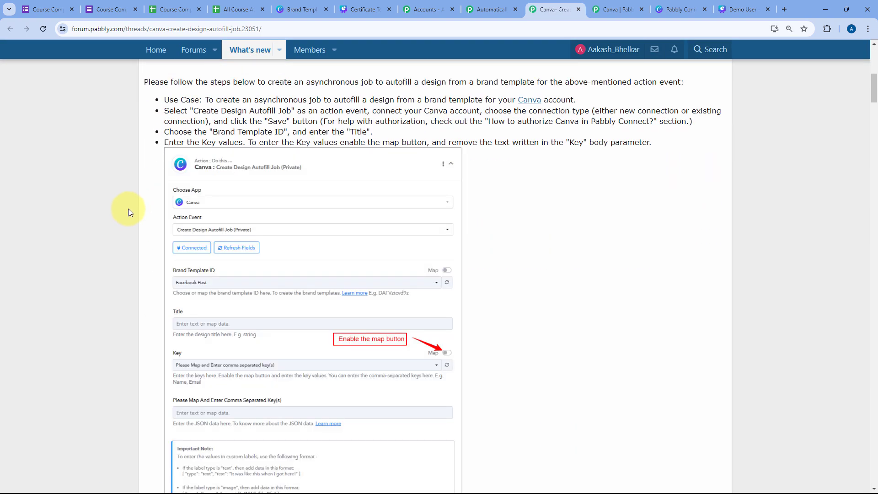
scroll(128, 210, "down", 2)
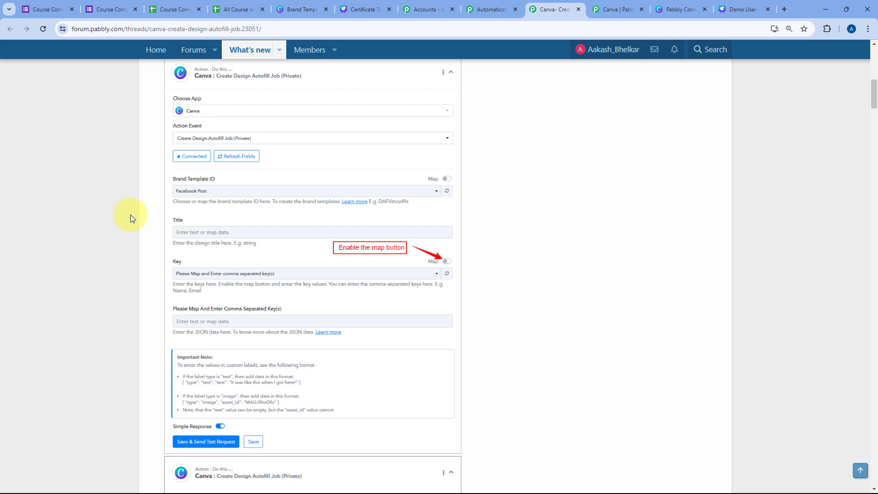
scroll(130, 215, "down", 2)
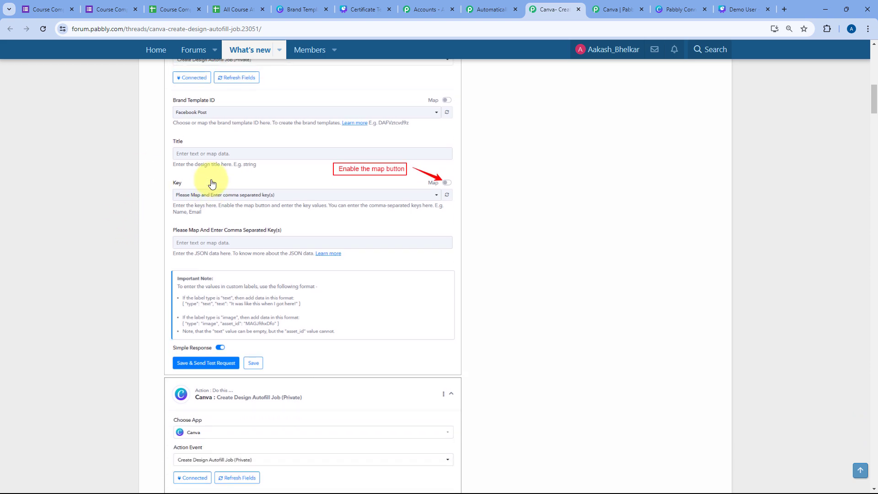
scroll(137, 201, "down", 10)
scroll(128, 238, "down", 5)
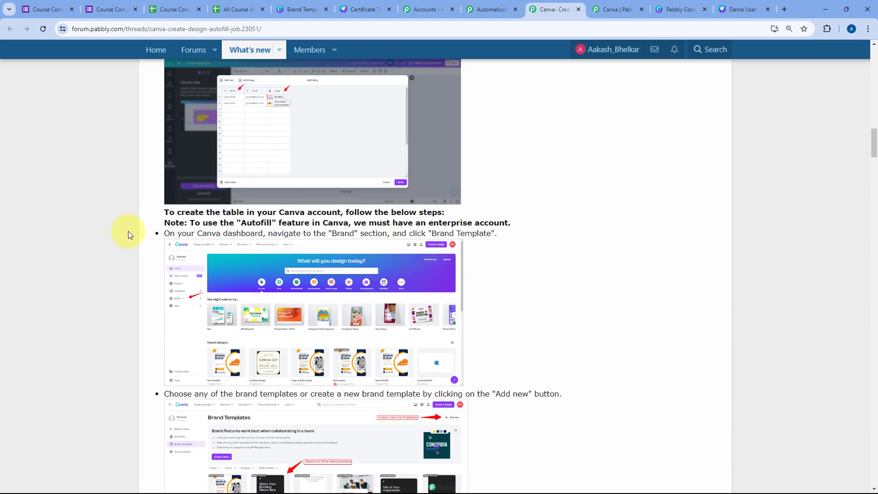
scroll(133, 220, "down", 3)
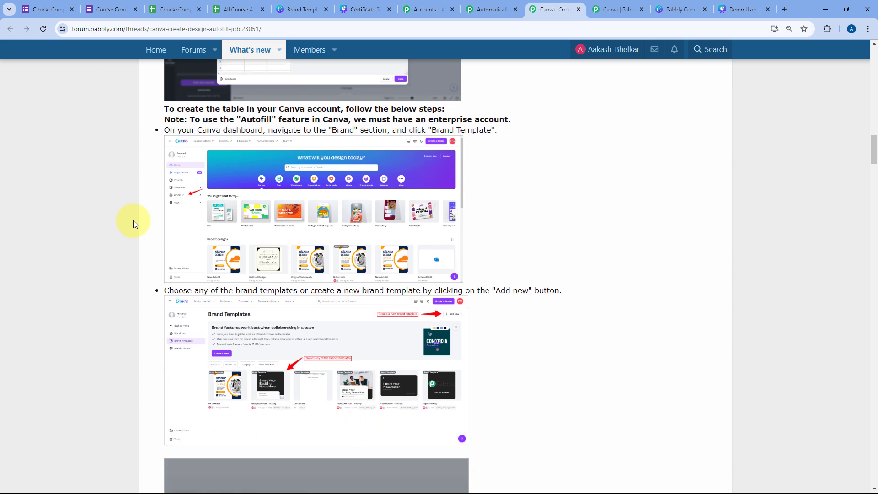
scroll(133, 218, "down", 14)
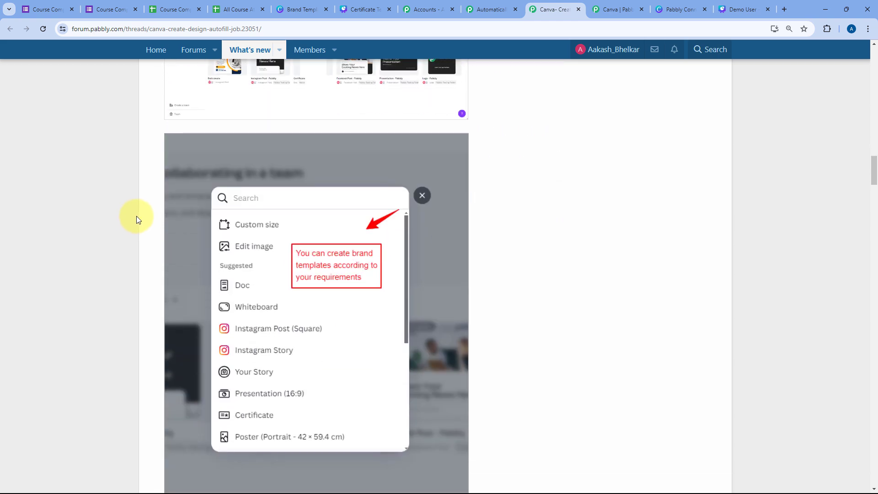
scroll(136, 215, "down", 6)
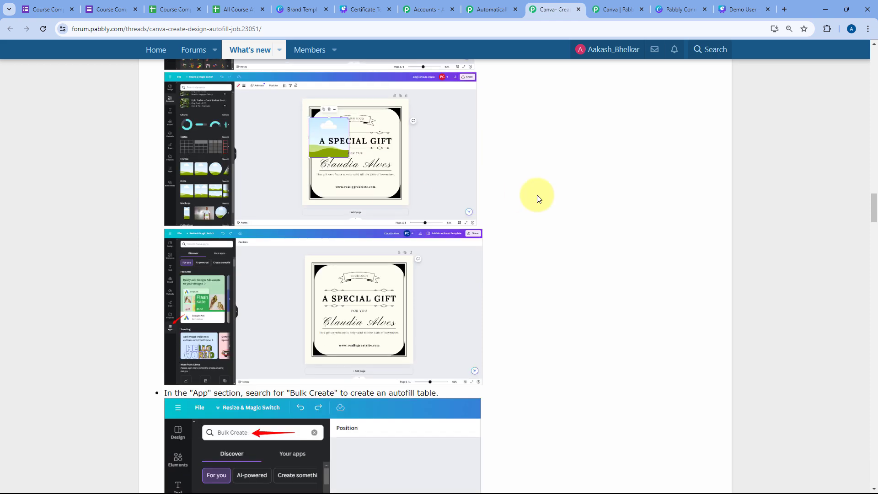
scroll(558, 227, "up", 11)
scroll(602, 261, "up", 9)
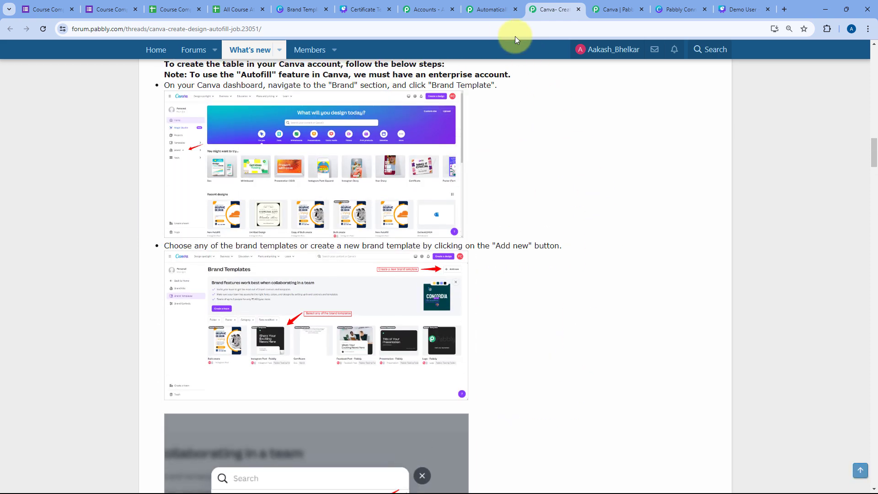
Step: Close the forum tab, review the autofill job's design ID response, and add a step below it
left_click(578, 10)
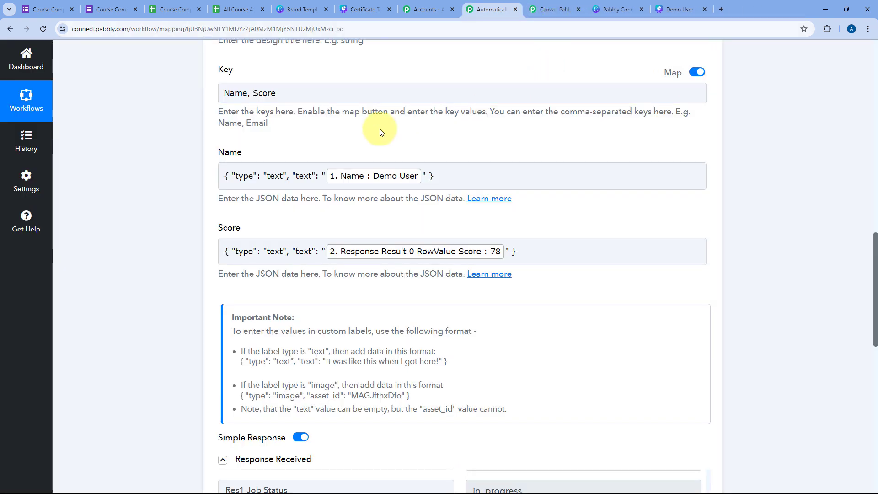
scroll(170, 192, "up", 8)
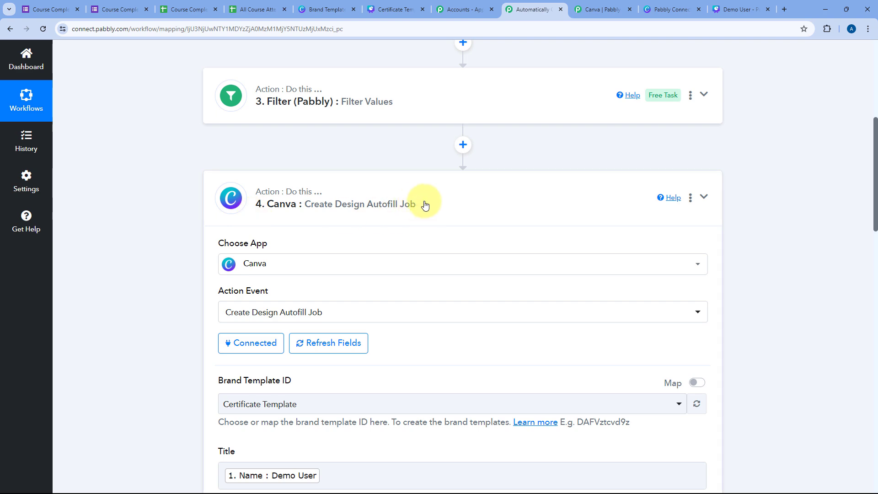
scroll(426, 189, "down", 2)
scroll(169, 221, "down", 10)
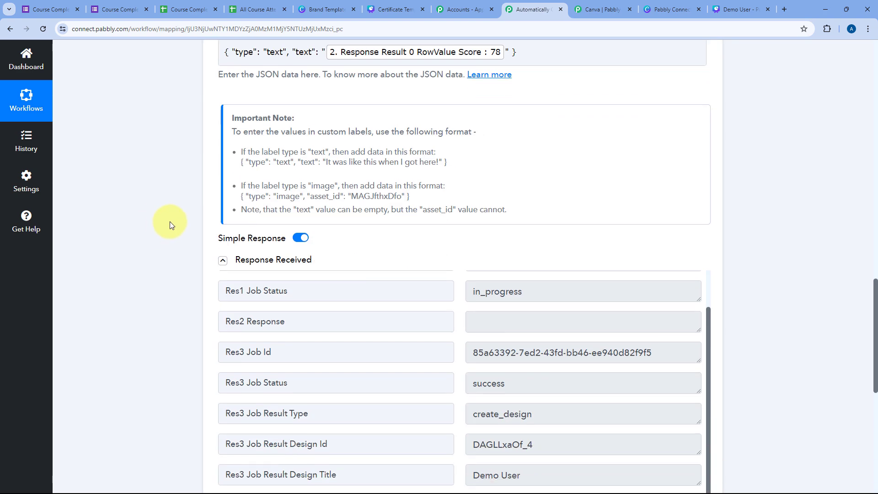
scroll(433, 258, "down", 3)
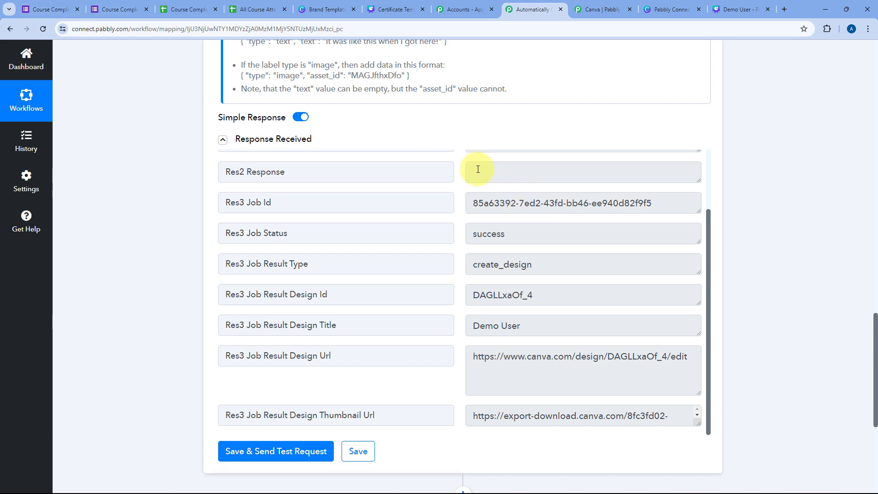
scroll(466, 243, "down", 5)
left_click(464, 239)
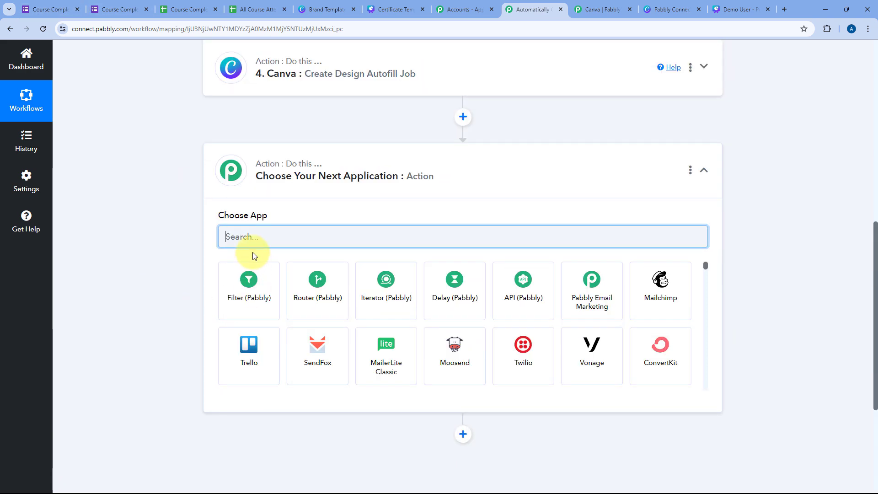
Step: Choose Canva as the new step's app with the Download Design As PDF action event
type("Canva")
left_click(311, 282)
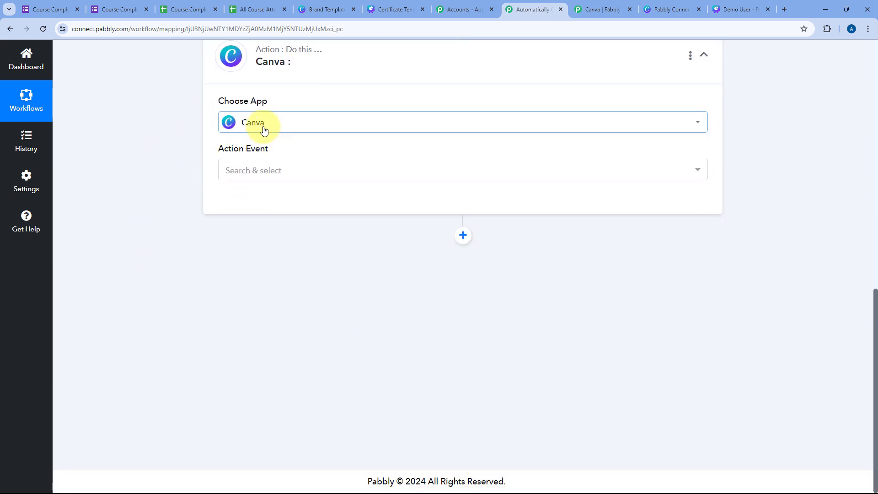
left_click(323, 171)
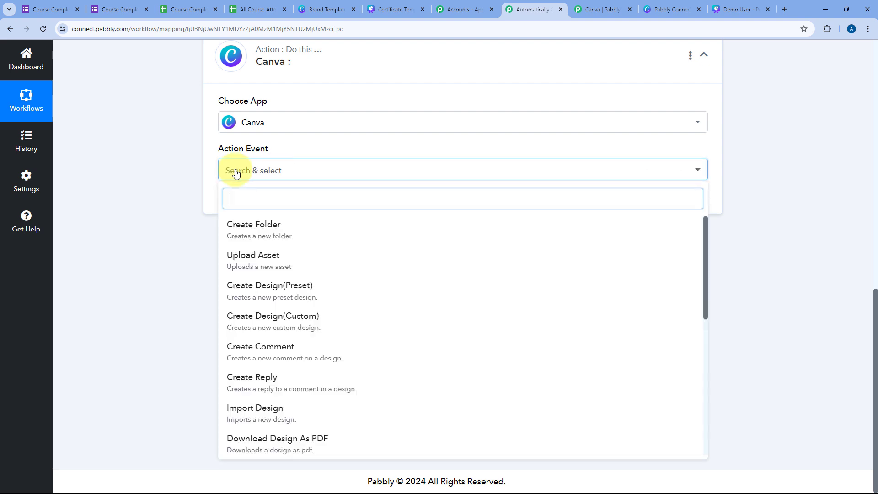
scroll(367, 251, "down", 4)
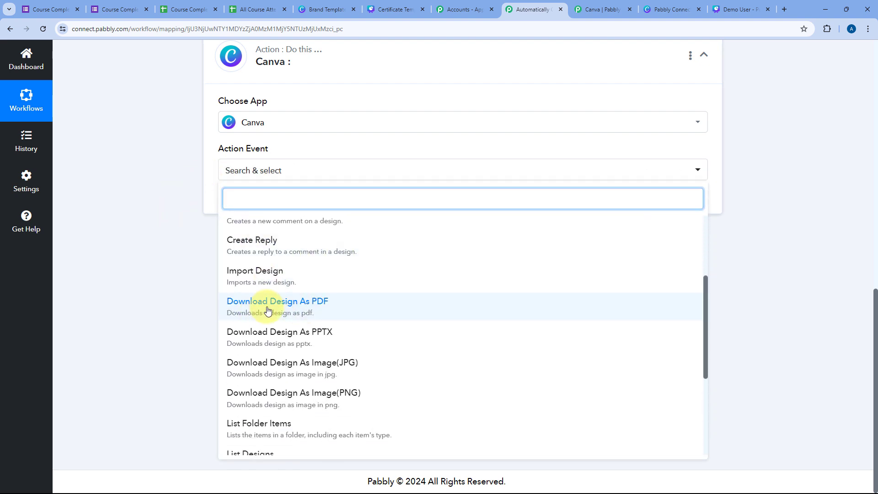
left_click(268, 311)
scroll(321, 240, "up", 1)
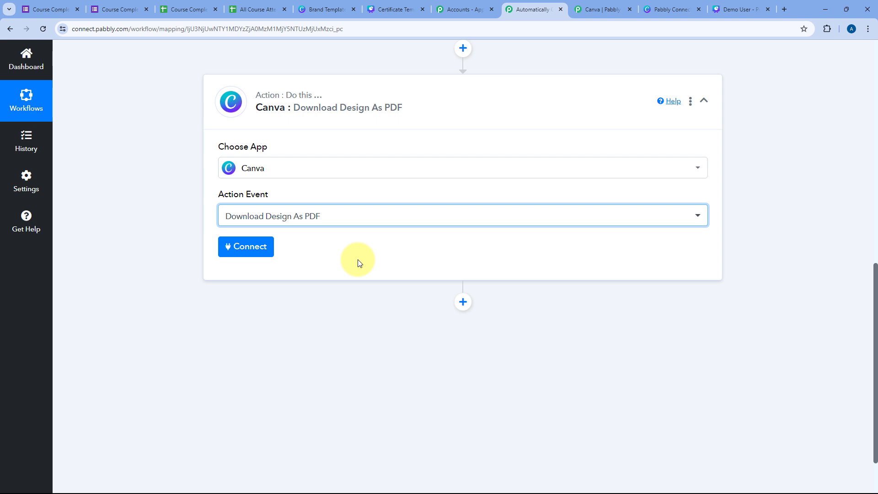
Step: Connect the PDF step through the existing Canva connection and save
left_click(255, 246)
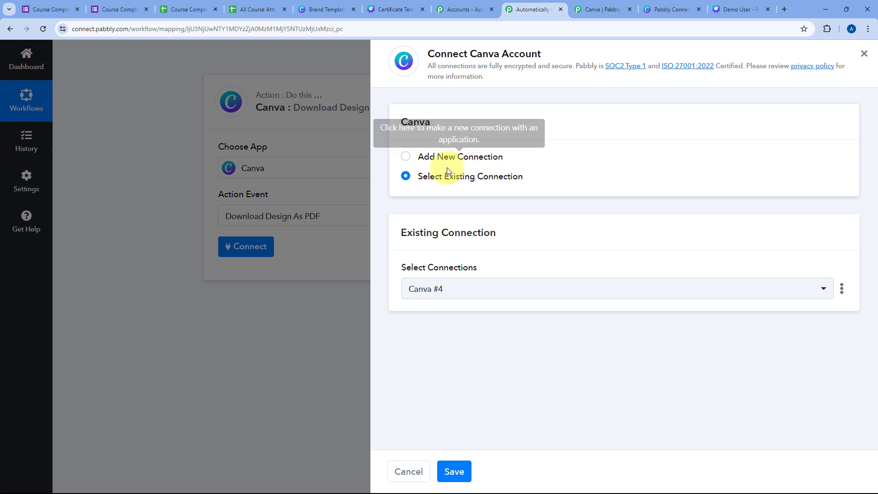
left_click(454, 475)
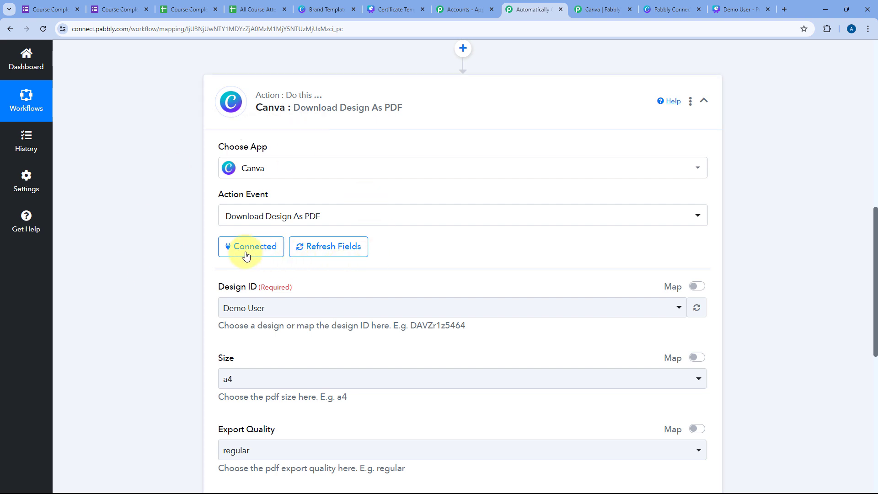
scroll(143, 244, "down", 3)
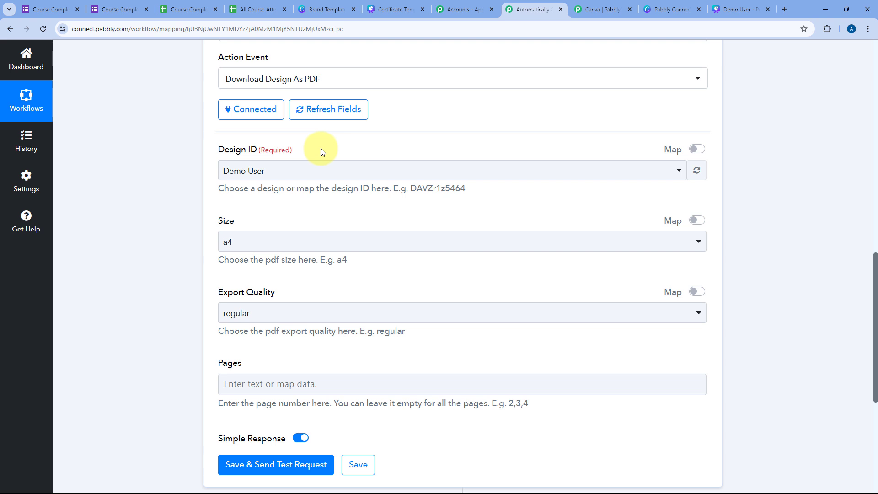
left_click(339, 173)
scroll(323, 219, "down", 4)
scroll(319, 226, "up", 5)
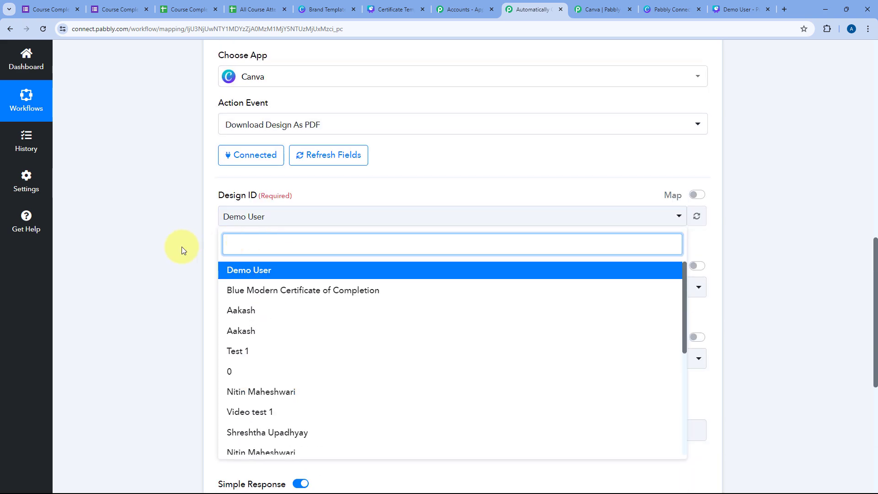
left_click(182, 247)
scroll(394, 194, "up", 2)
scroll(395, 195, "up", 3)
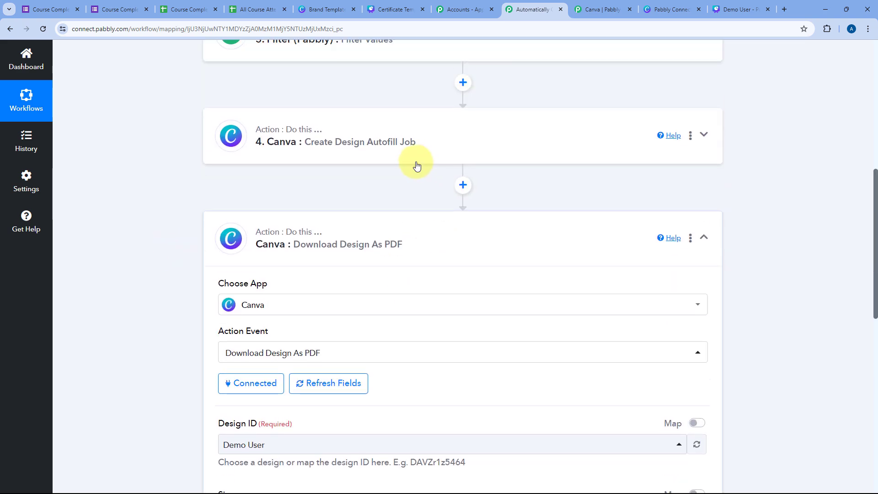
left_click(412, 147)
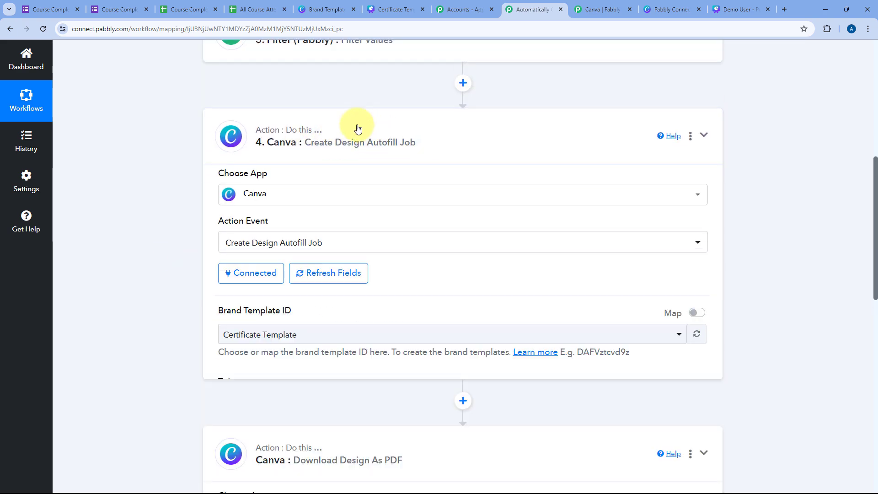
scroll(321, 128, "up", 1)
scroll(356, 172, "down", 6)
scroll(351, 178, "down", 8)
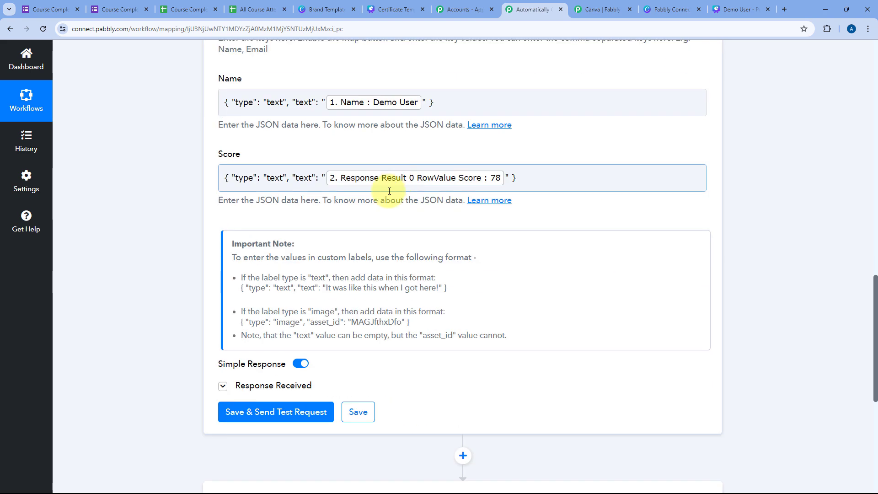
left_click(233, 251)
scroll(447, 220, "down", 4)
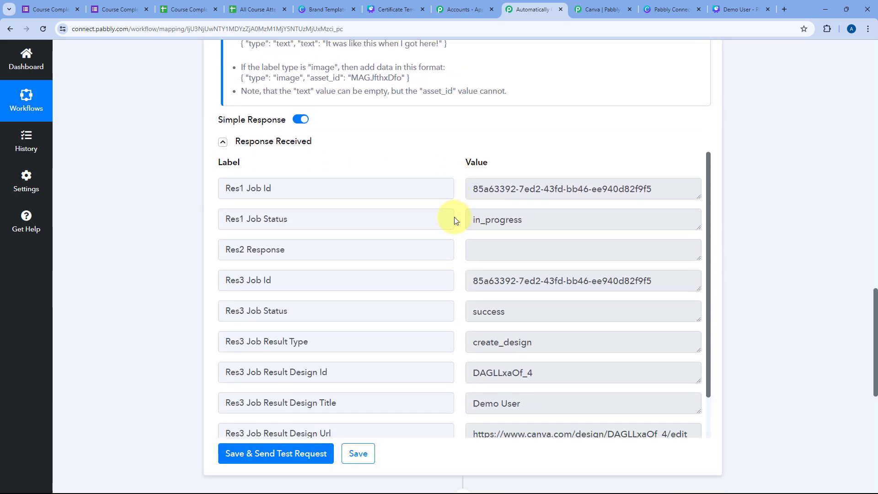
mouse_move(470, 295)
left_mouse_down()
mouse_move(546, 292)
mouse_move(458, 293)
left_mouse_up()
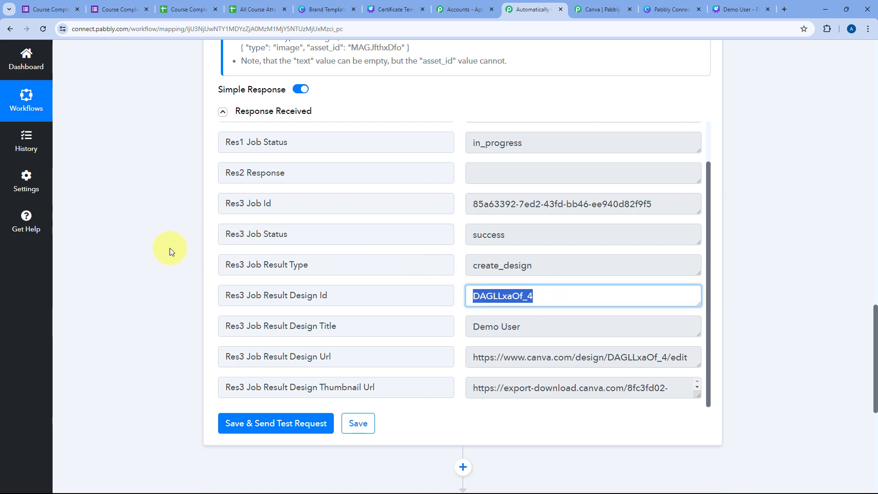
scroll(163, 236, "down", 6)
Step: Switch Design ID to mapping, clear its old text, and insert step 4's Res3 Job Result Design Id
left_click(433, 245)
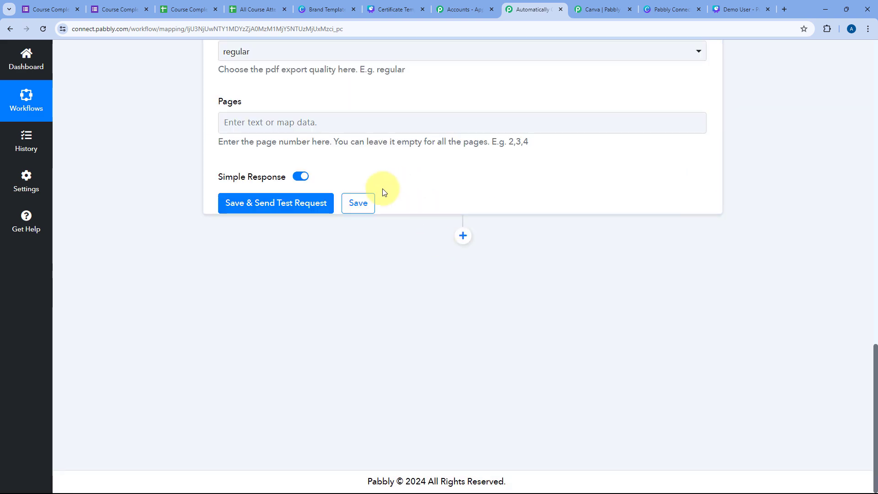
scroll(383, 192, "up", 6)
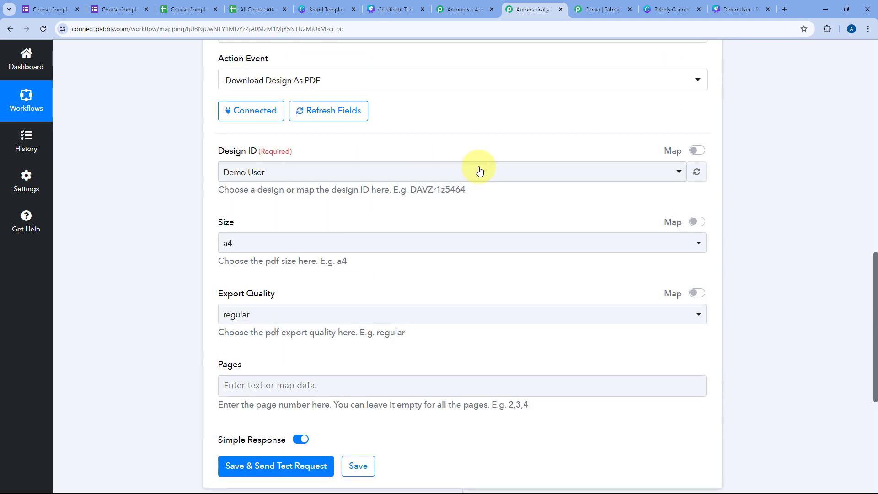
left_click(696, 150)
left_click_drag(302, 174, 207, 170)
key("BackSpace")
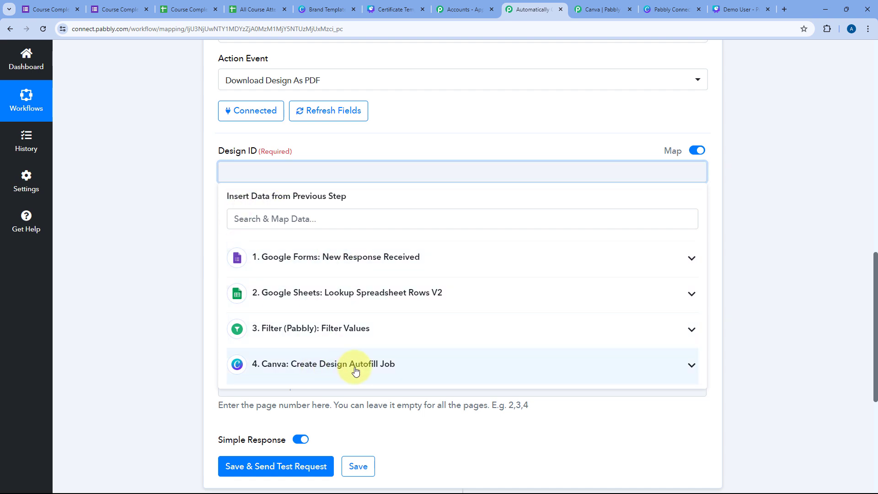
left_click(391, 366)
scroll(379, 382, "down", 4)
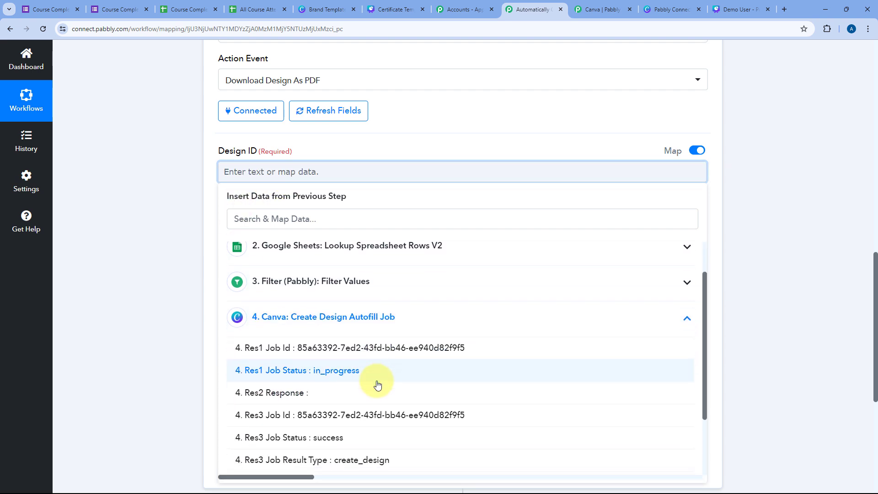
left_click(364, 397)
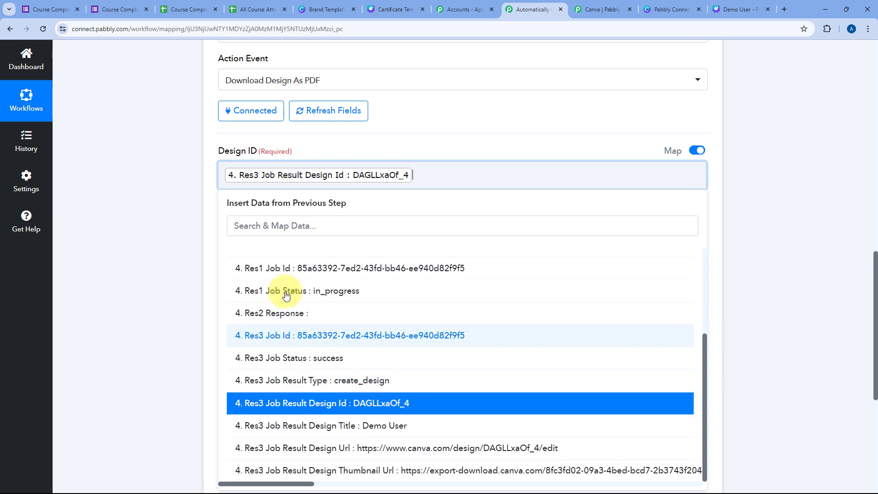
left_click(324, 147)
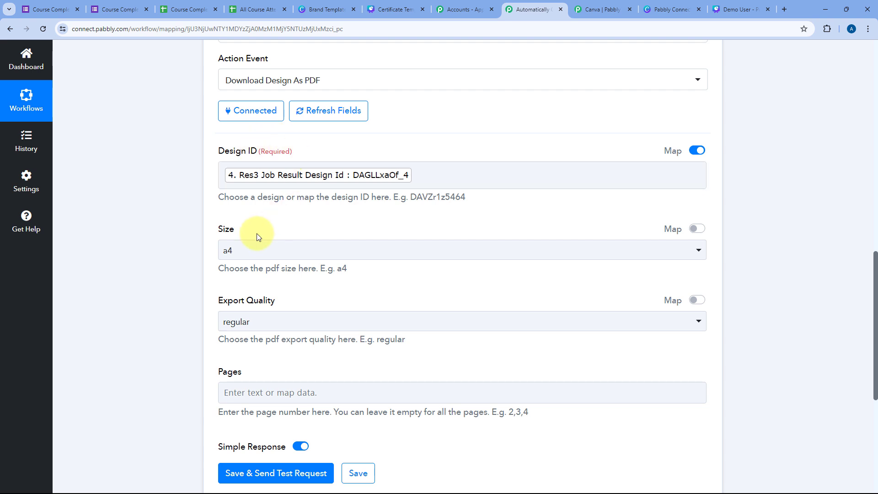
scroll(238, 206, "down", 1)
Step: Keep the PDF size at a4 and set Export Quality to pro
left_click(300, 215)
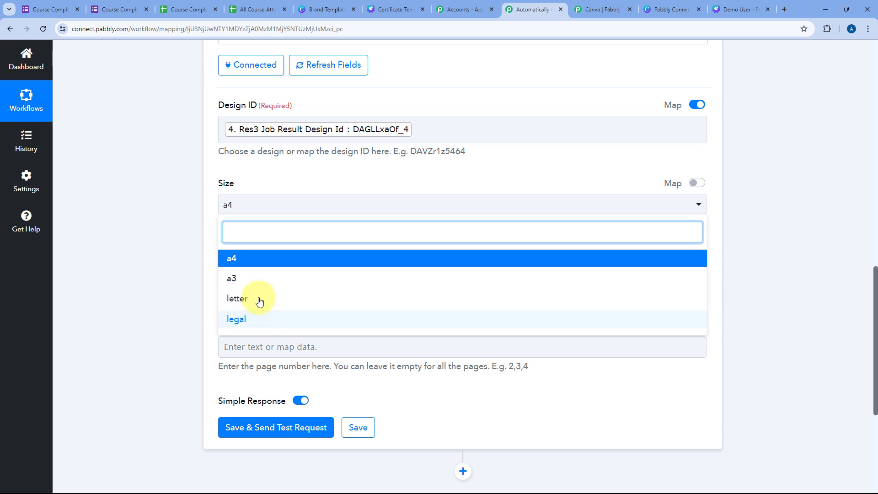
left_click(255, 261)
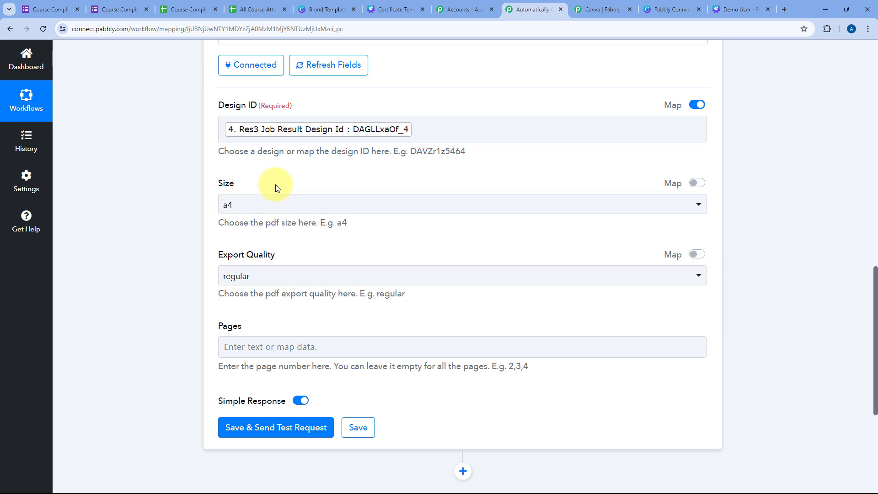
scroll(277, 189, "down", 1)
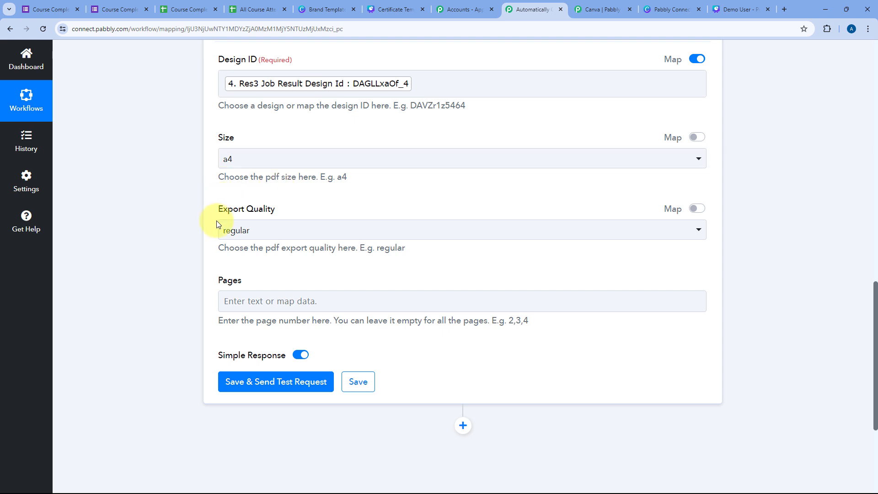
left_click(299, 231)
left_click(243, 304)
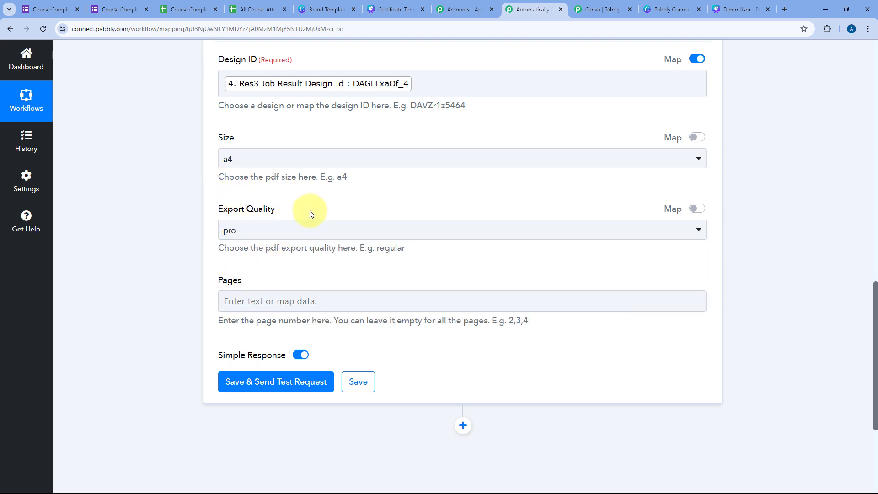
Step: Enter 1 in the Pages field, glancing at the Canva certificate template along the way
left_click(276, 298)
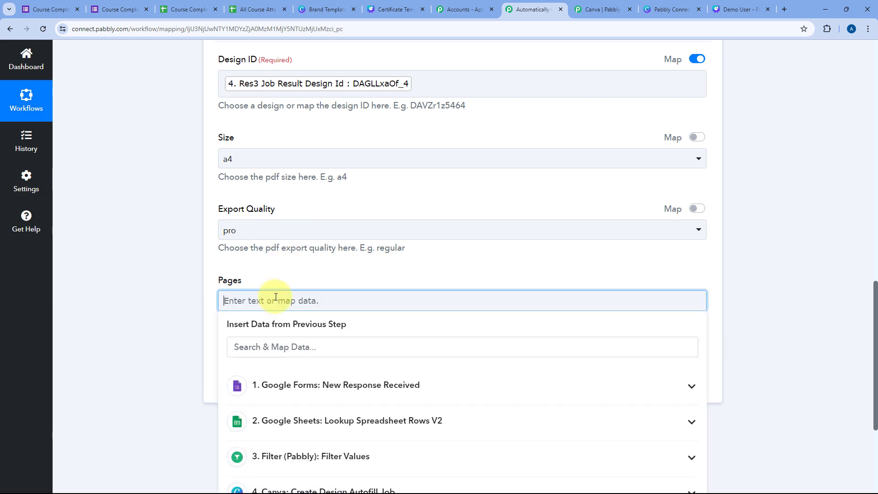
left_click(288, 277)
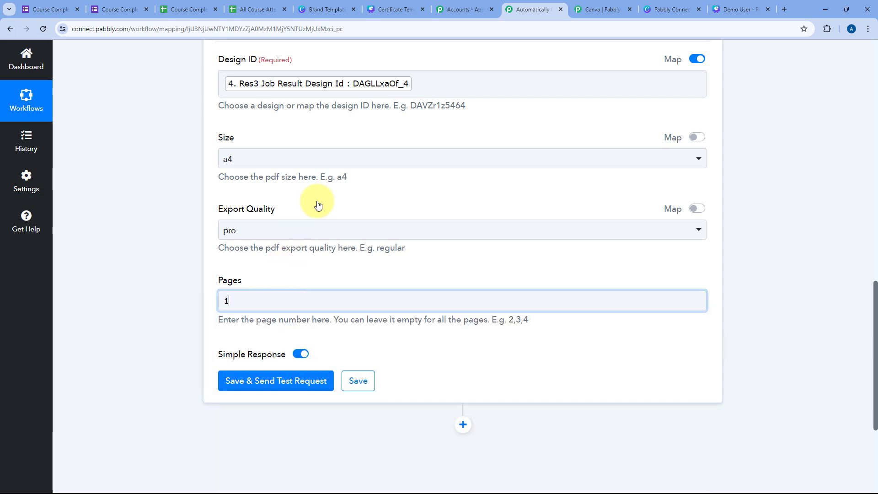
left_click(396, 8)
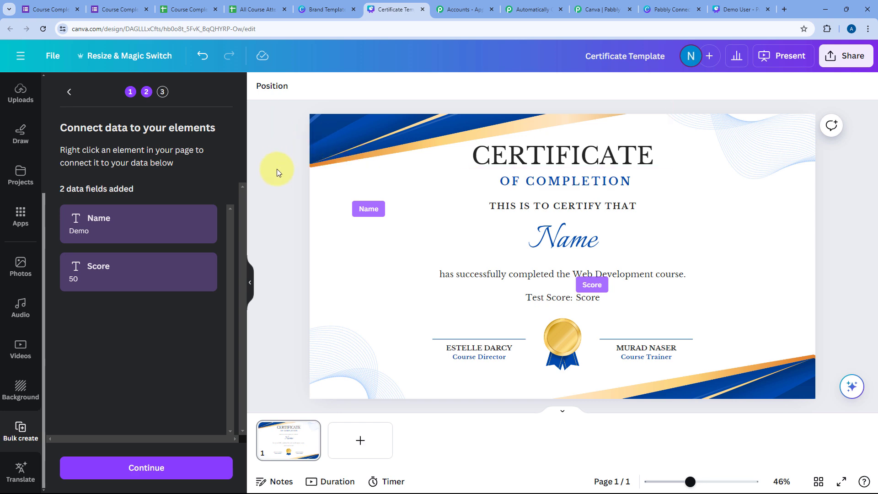
left_click(531, 8)
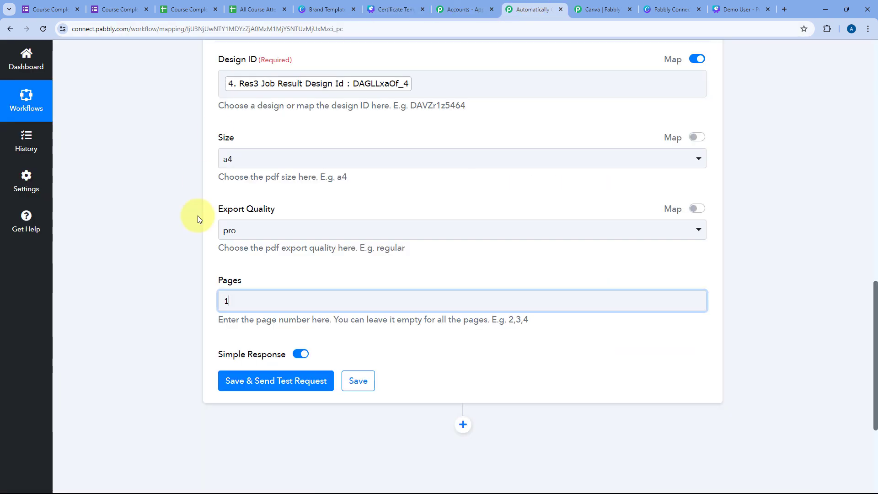
left_click(257, 275)
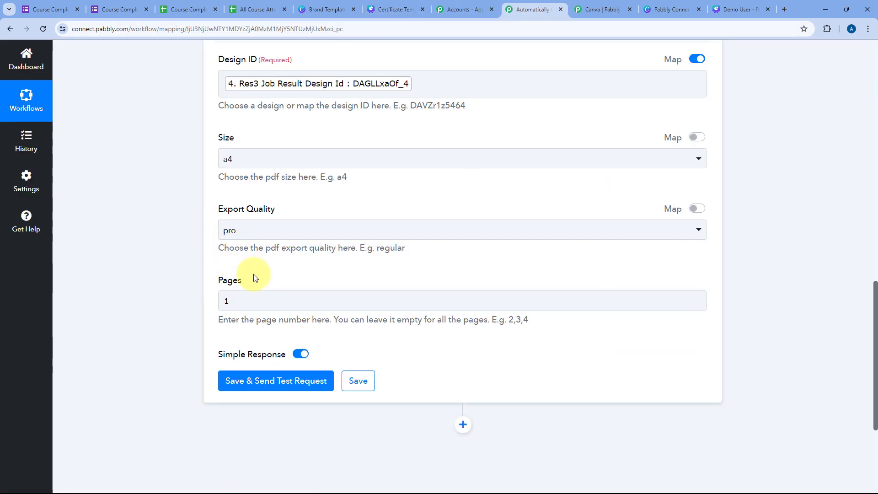
Step: Save the PDF step, send a test request, and inspect the returned Job Id
left_click(280, 382)
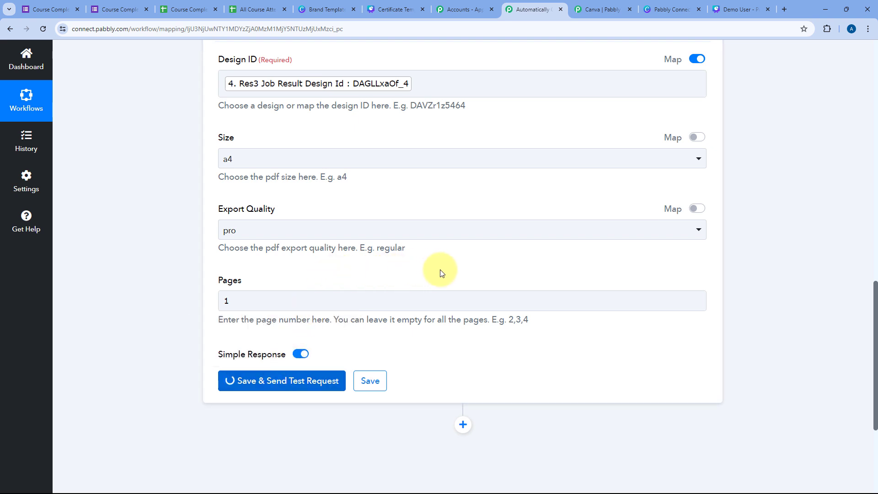
scroll(519, 258, "down", 3)
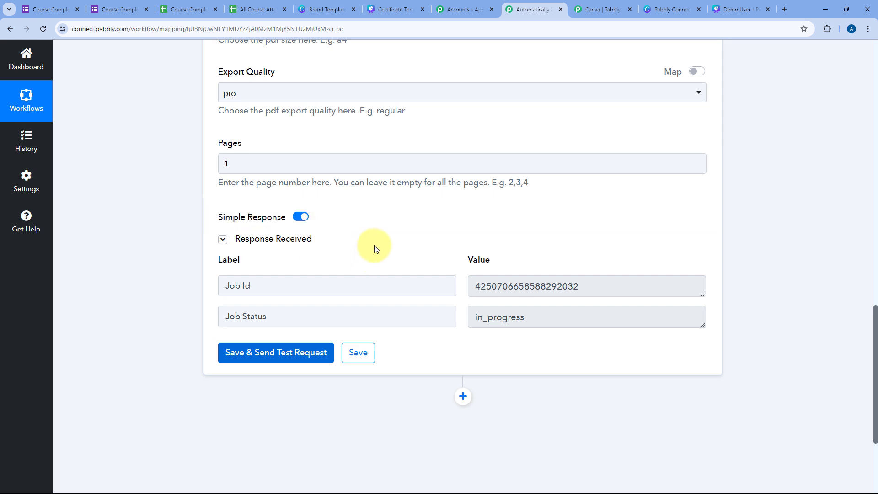
scroll(380, 240, "down", 1)
left_click_drag(285, 237, 221, 236)
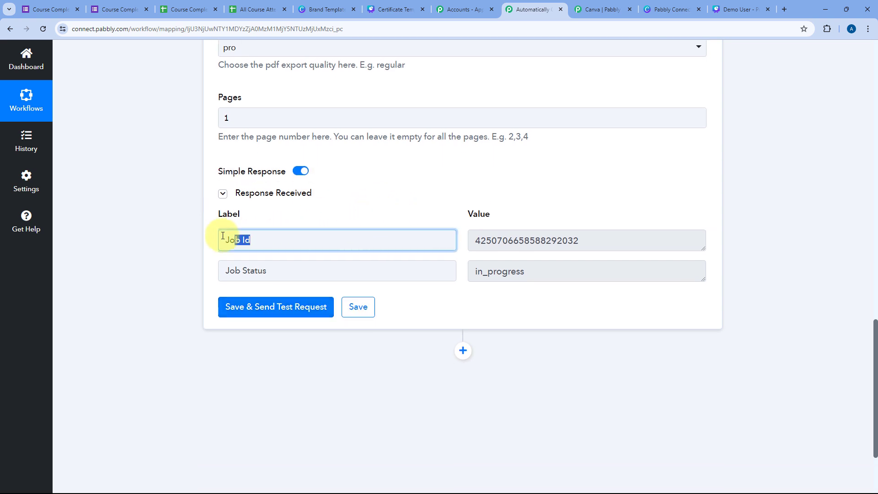
left_click(539, 247)
left_click_drag(540, 248, 476, 235)
left_click(464, 218)
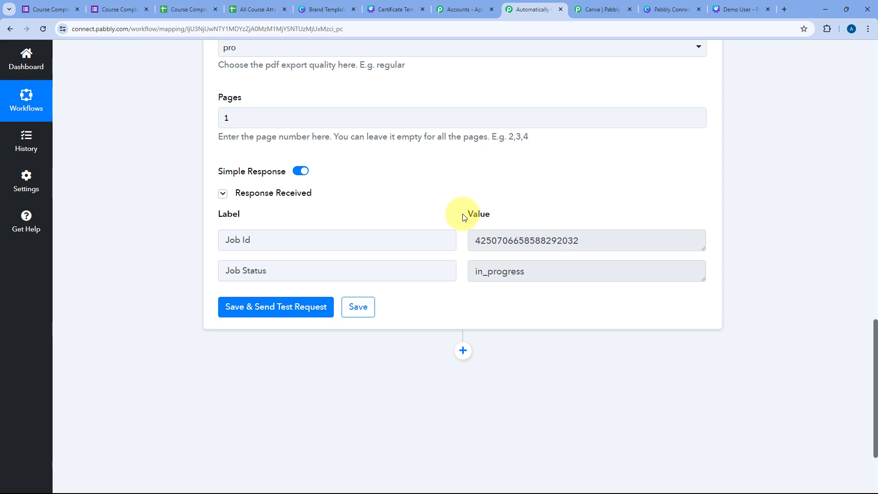
Step: After checking the Demo User design in Canva, confirm the Job Status reads in_progress
left_click(740, 9)
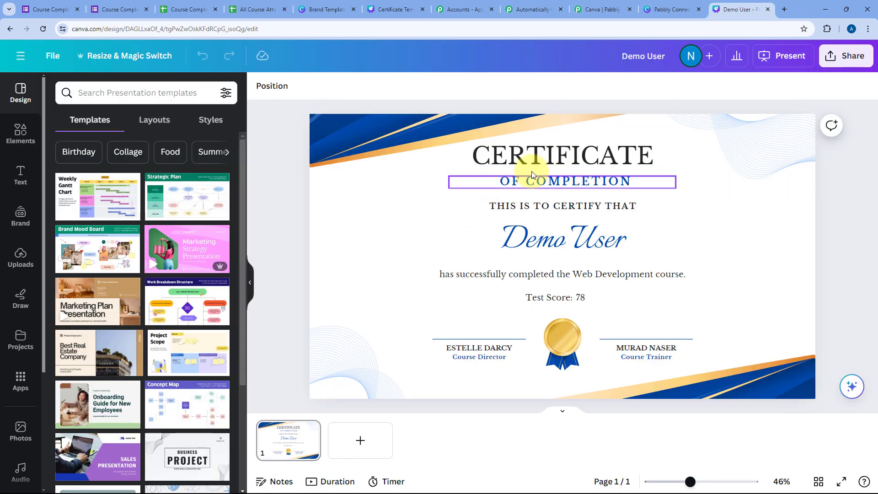
left_click(543, 5)
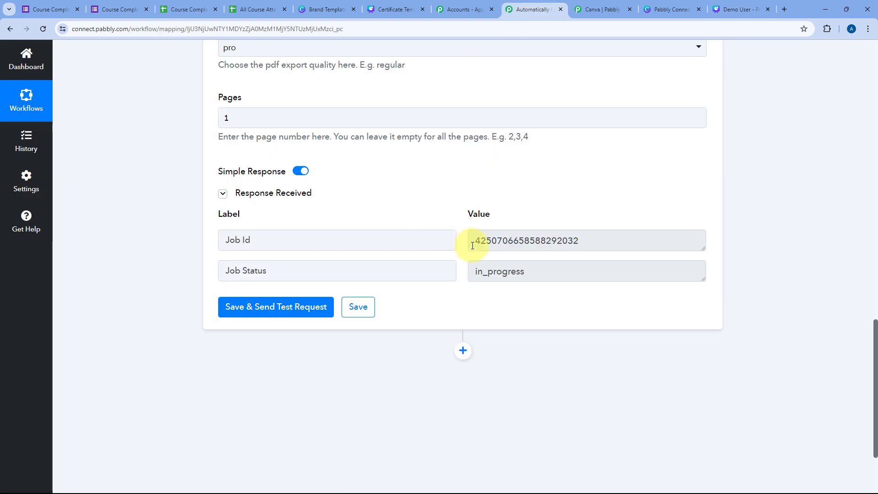
left_click_drag(574, 274, 468, 273)
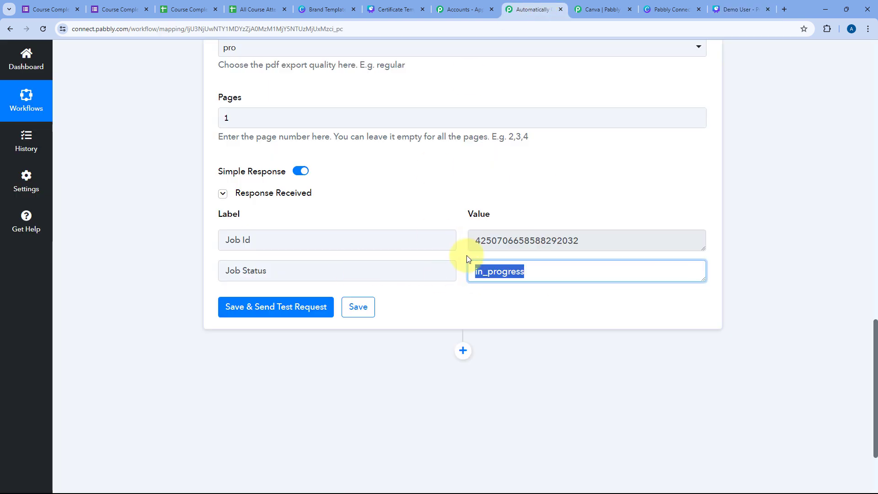
left_click(466, 254)
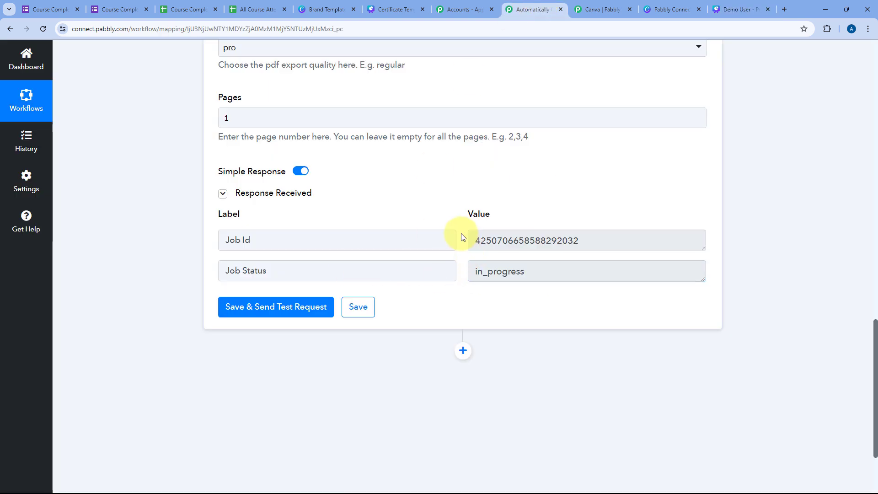
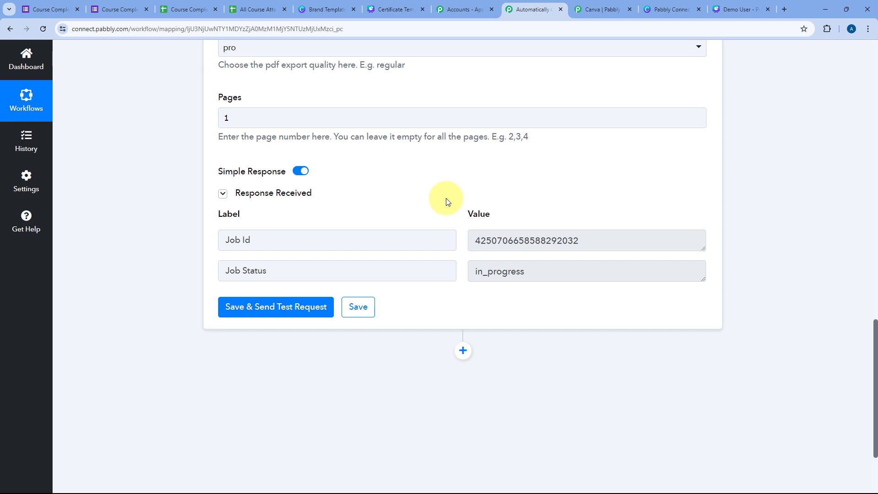
Step: Insert an empty action step directly below the Canva Download Design As PDF step
scroll(475, 220, "down", 3)
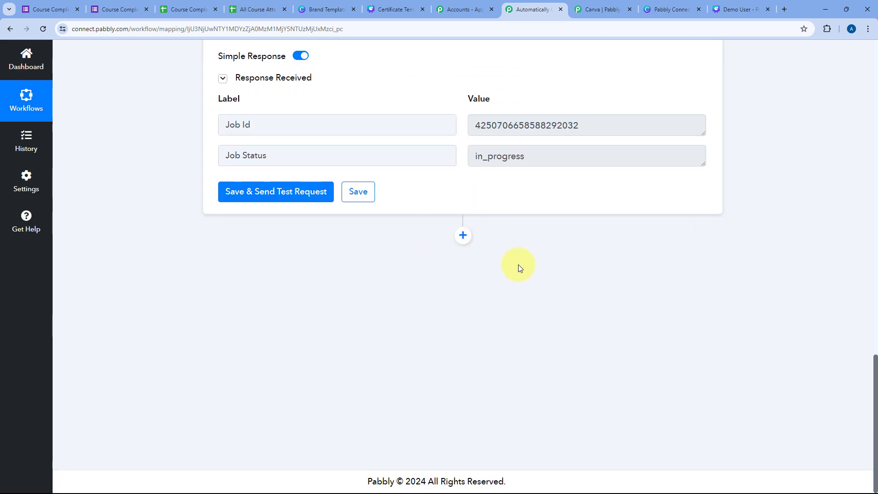
left_click(463, 236)
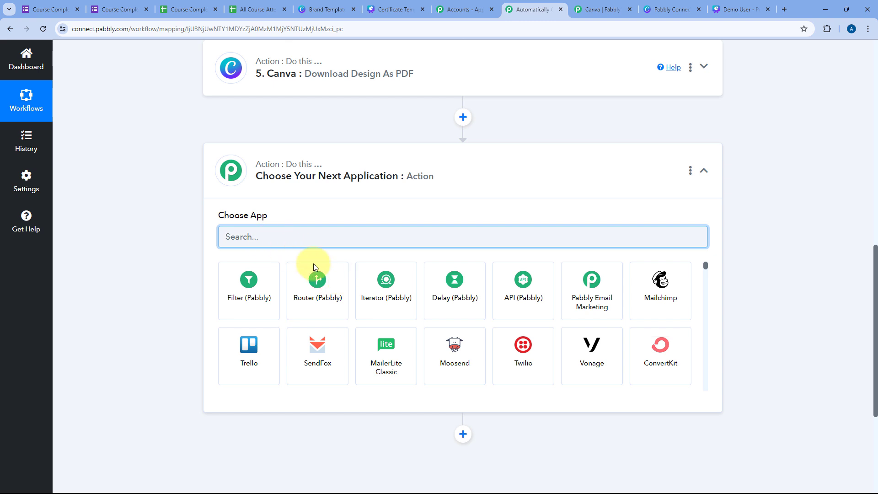
Step: Make step 6 a Delay (Pabbly) step with the Add Time Delay event and connect it
left_click(449, 285)
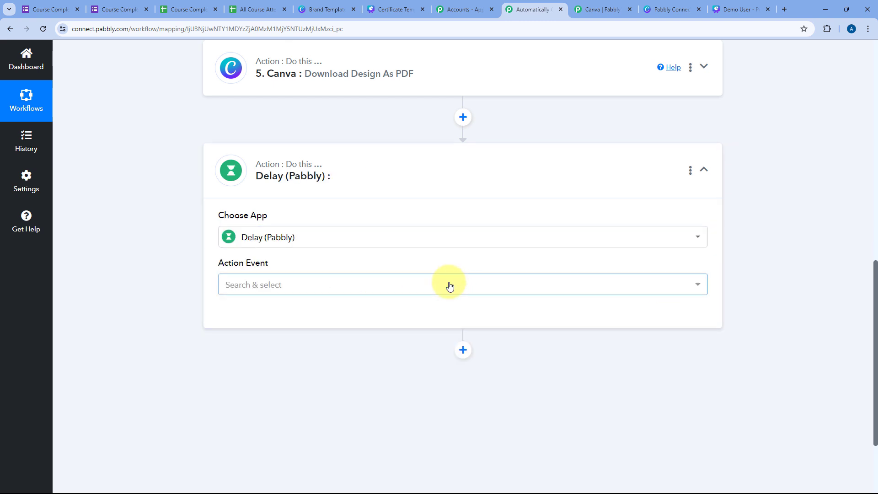
scroll(224, 188, "down", 1)
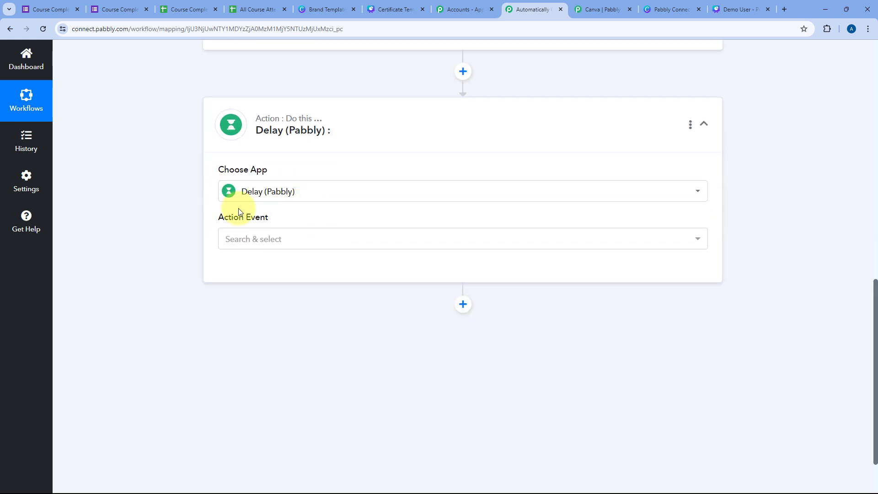
left_click(287, 238)
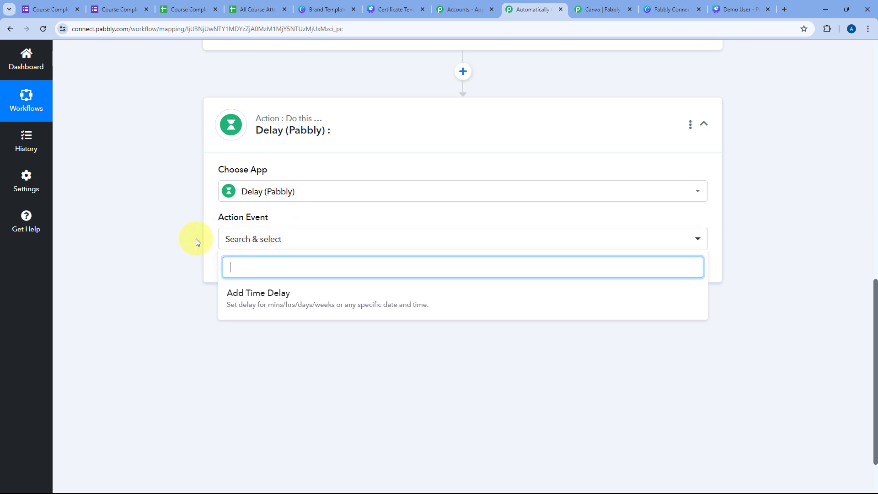
left_click(252, 293)
left_click(251, 270)
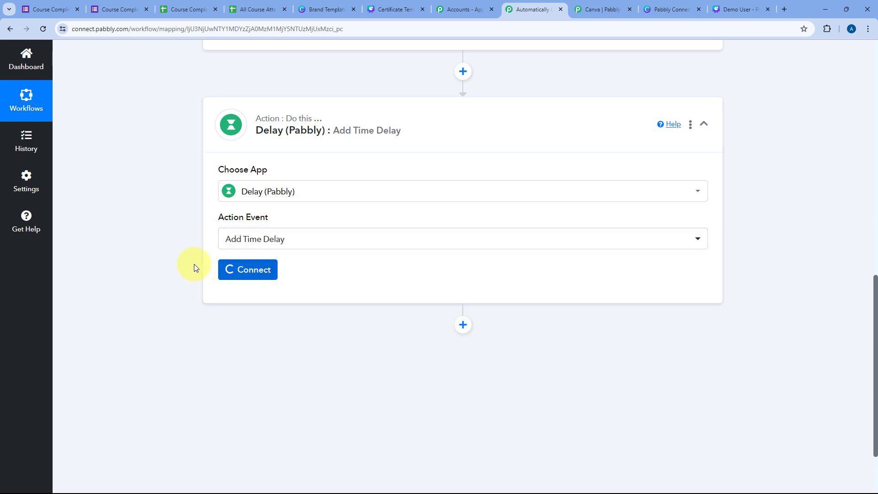
Step: Configure the delay as Delay For, unit Minutes, value 1
scroll(194, 264, "down", 3)
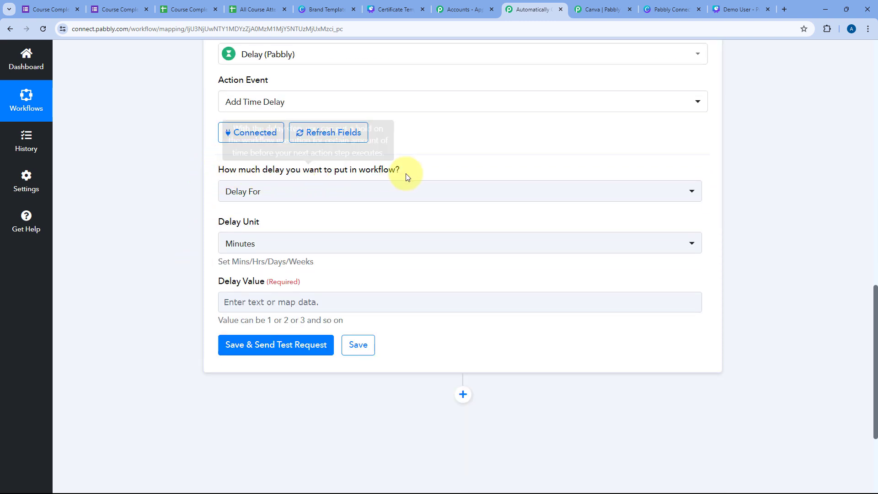
left_click(341, 189)
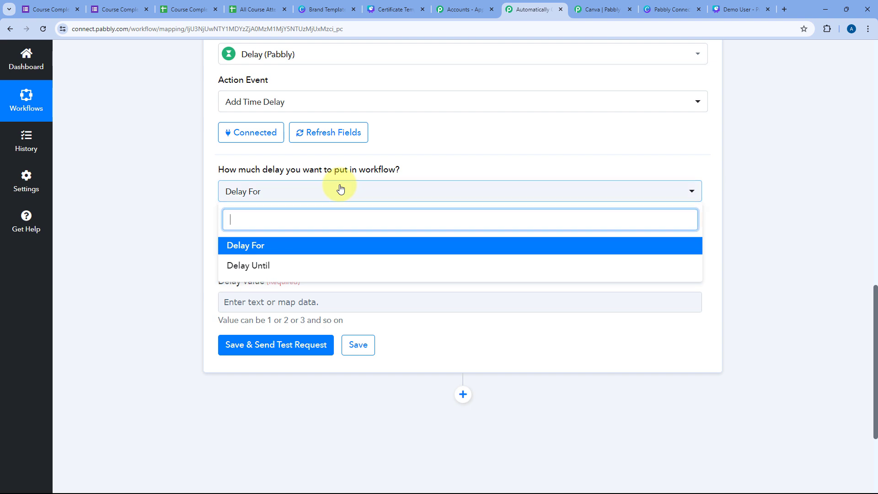
left_click(249, 250)
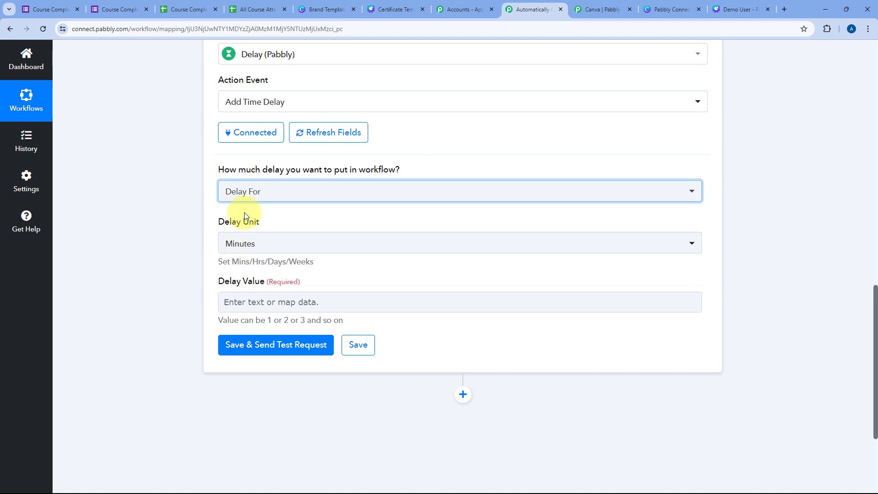
left_click(255, 251)
left_click(245, 299)
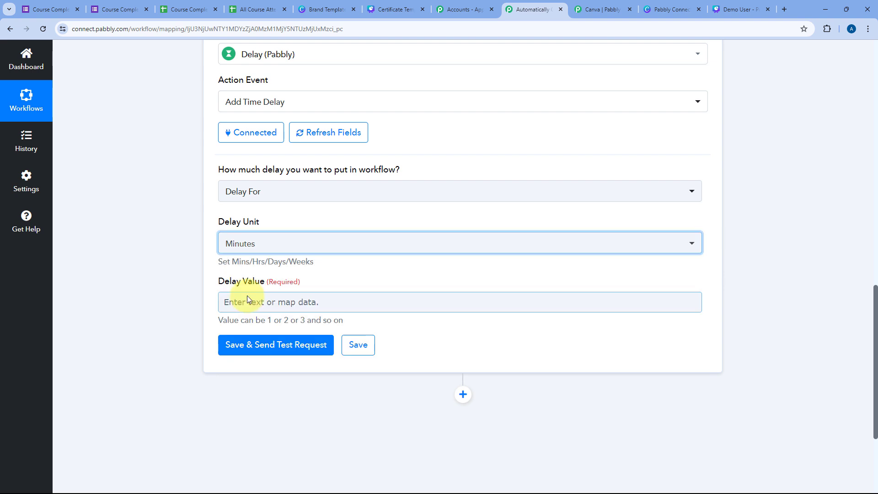
left_click(247, 302)
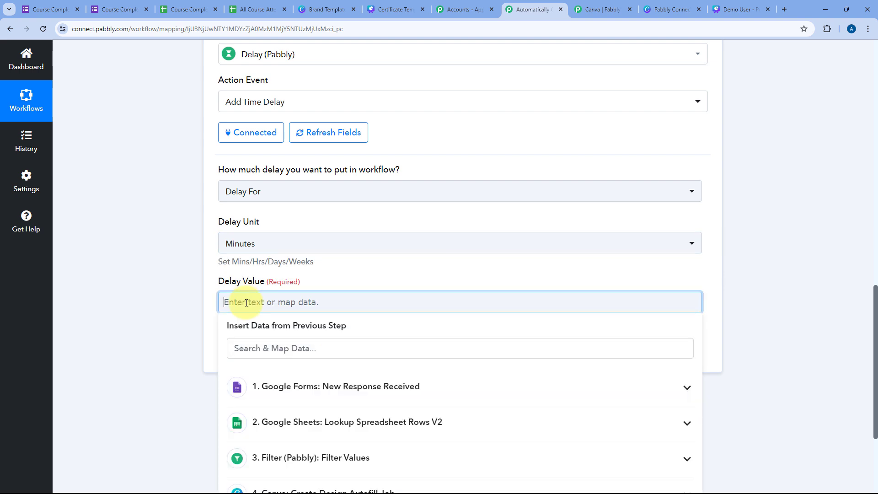
left_click(206, 280)
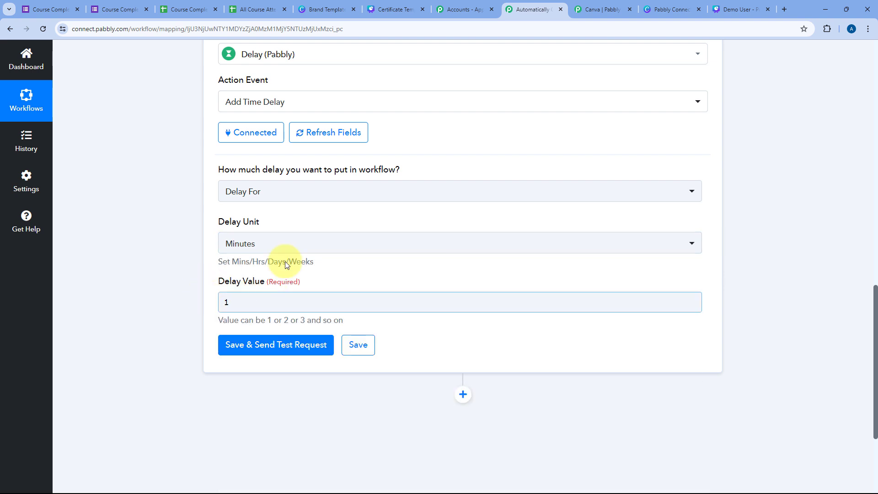
Step: Save and test the delay, confirm 'Delayed for 1 Minutes', then collapse the step
left_click(284, 347)
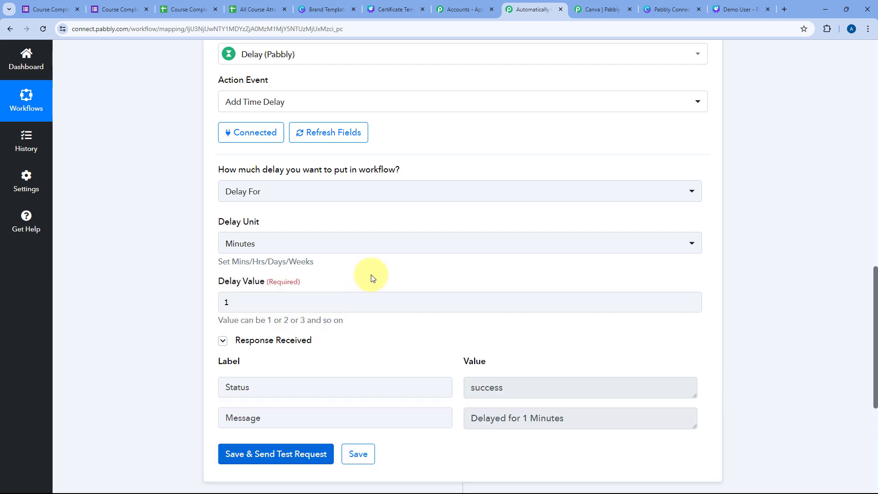
scroll(372, 277, "down", 2)
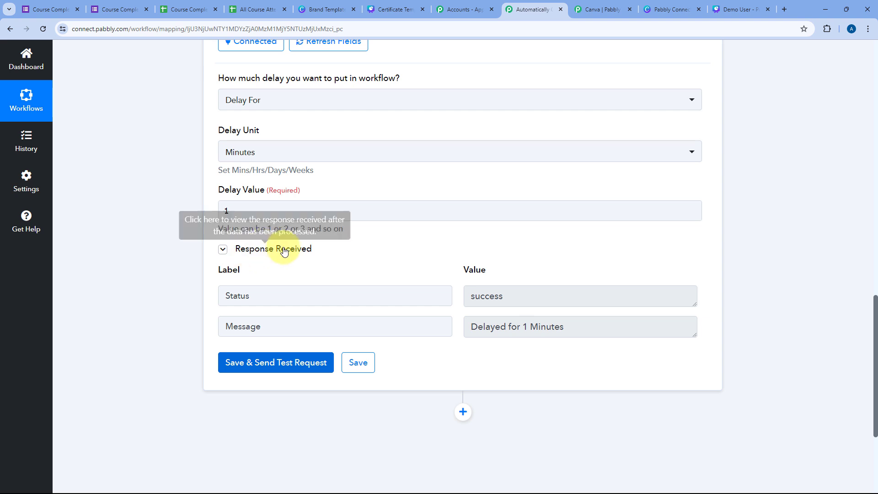
left_click_drag(582, 328, 458, 318)
left_click(457, 270)
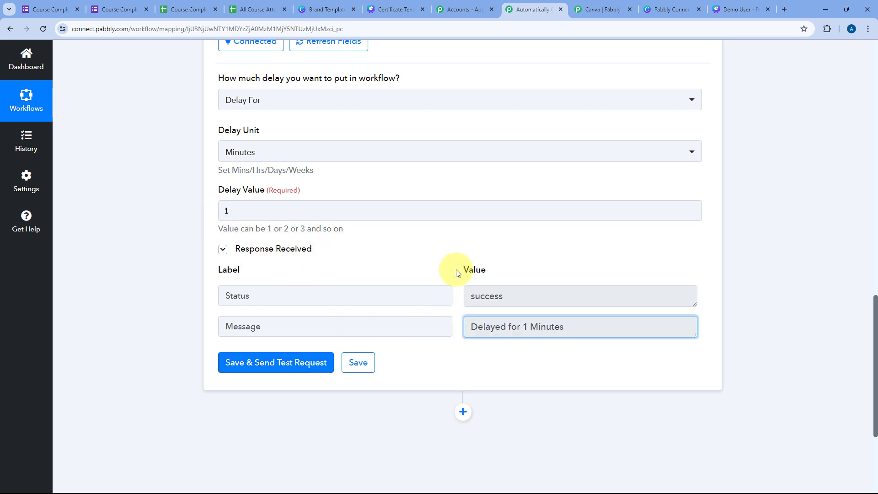
scroll(458, 274, "up", 4)
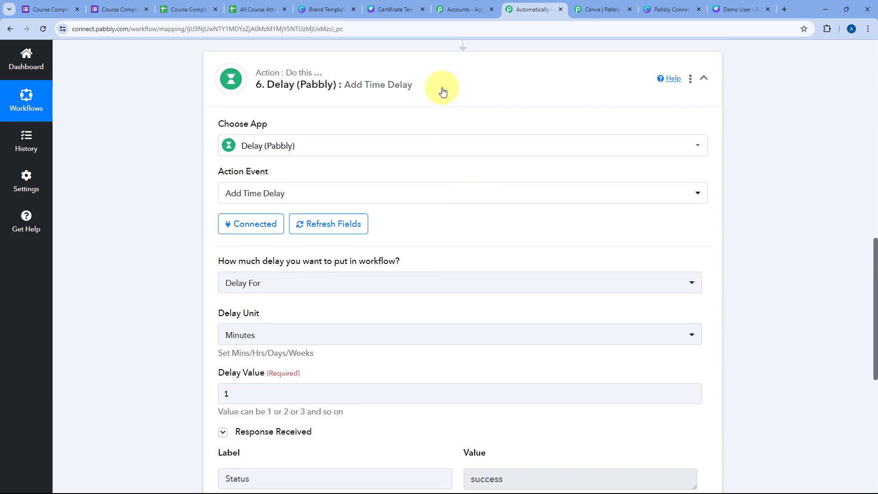
left_click(441, 88)
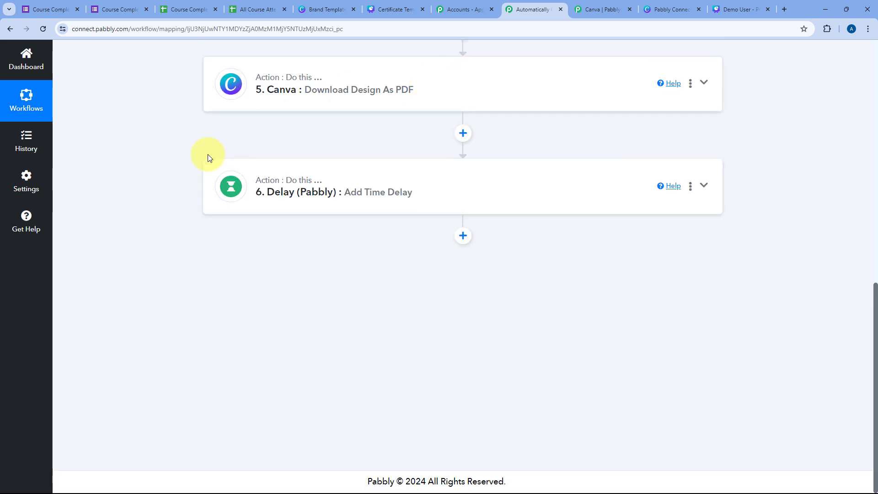
Step: Expand the Canva PDF step's Response Received to review the Job Id and in_progress Job Status
left_click(338, 108)
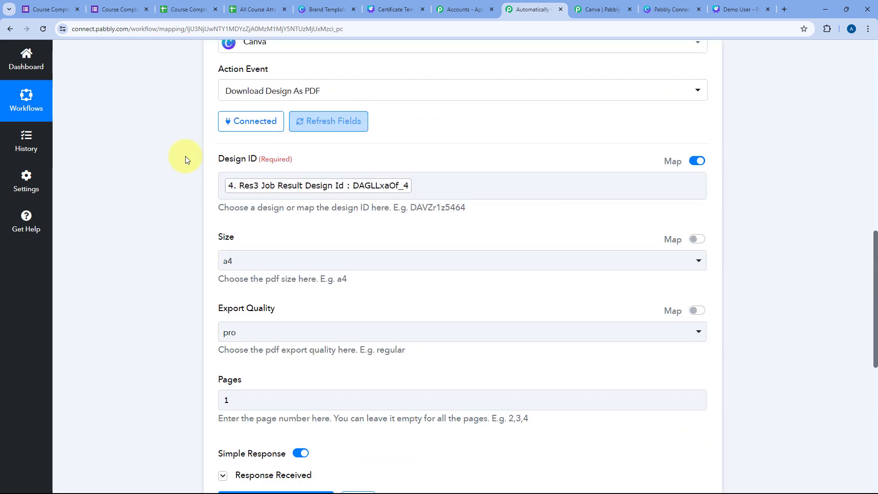
scroll(192, 188, "down", 7)
left_click(222, 201)
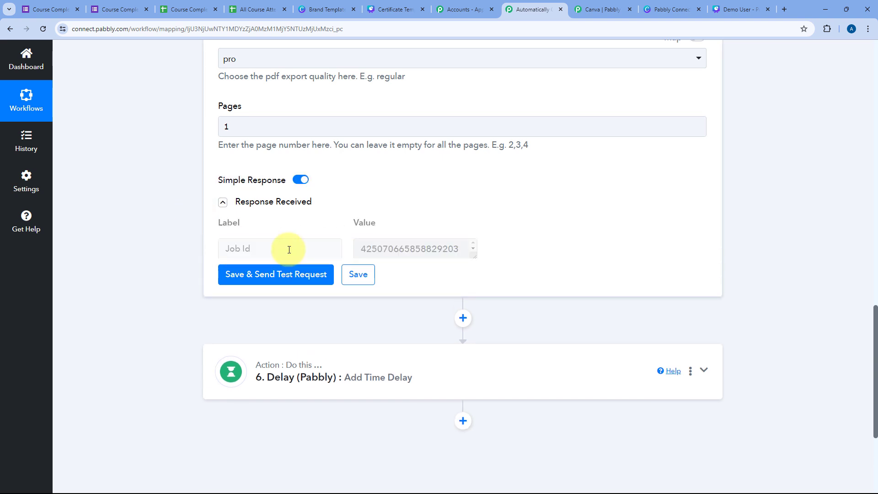
left_click_drag(624, 252, 472, 249)
left_click(460, 227)
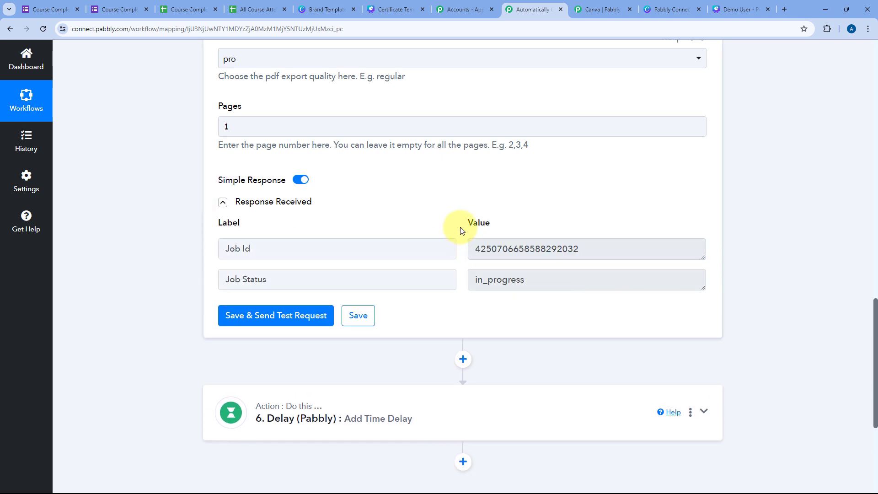
scroll(462, 231, "down", 5)
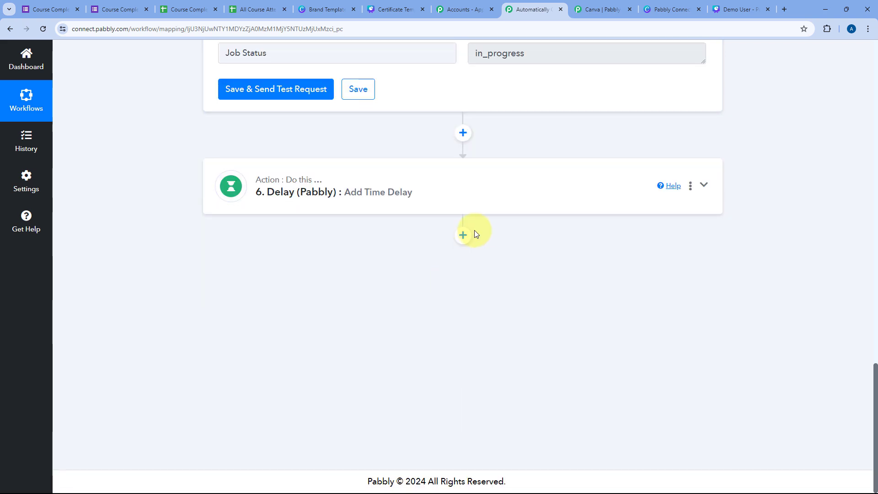
Step: Add a Canva Get Export Link step after the delay, using the existing Canva #4 connection
left_click(463, 236)
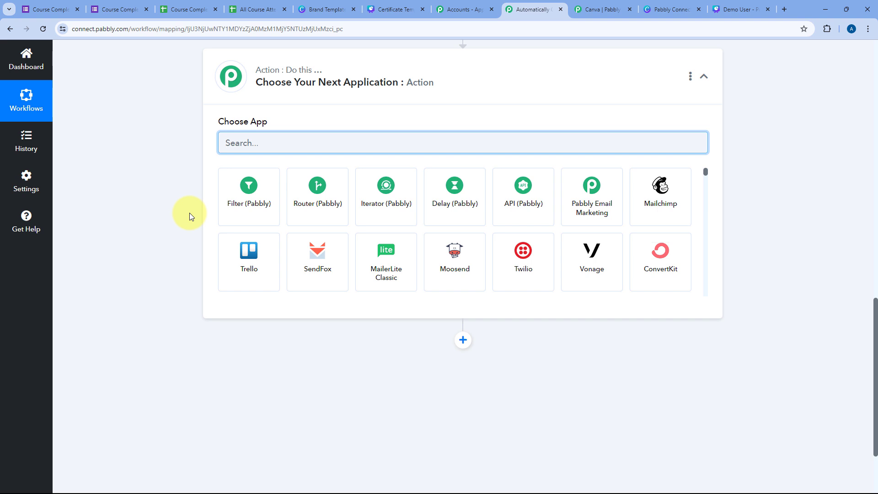
type("Canva")
left_click(310, 218)
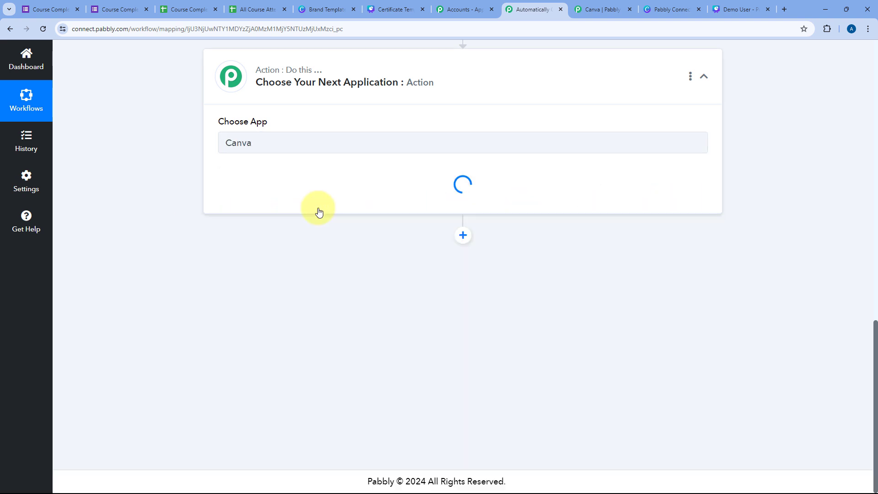
left_click(288, 188)
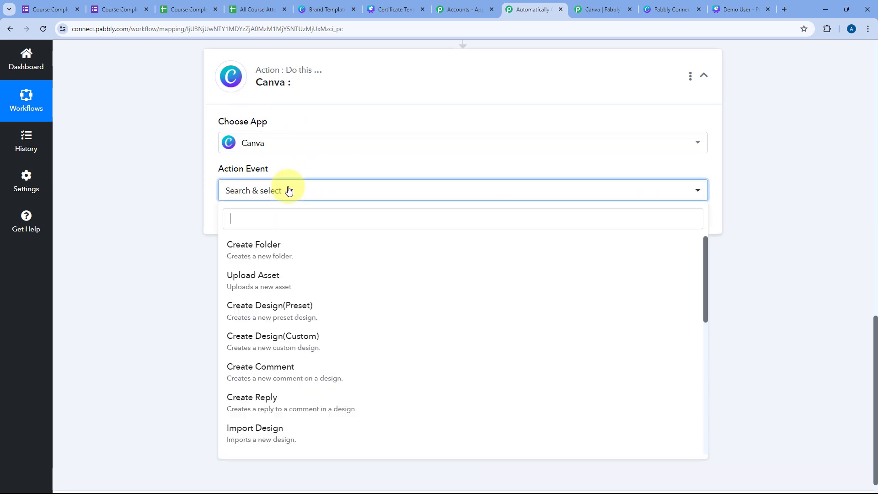
scroll(381, 261, "down", 3)
scroll(381, 261, "down", 5)
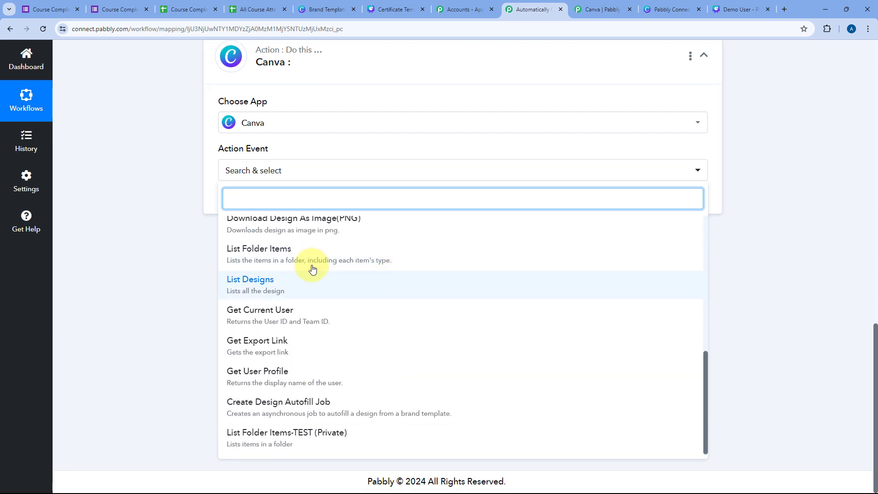
left_click(248, 351)
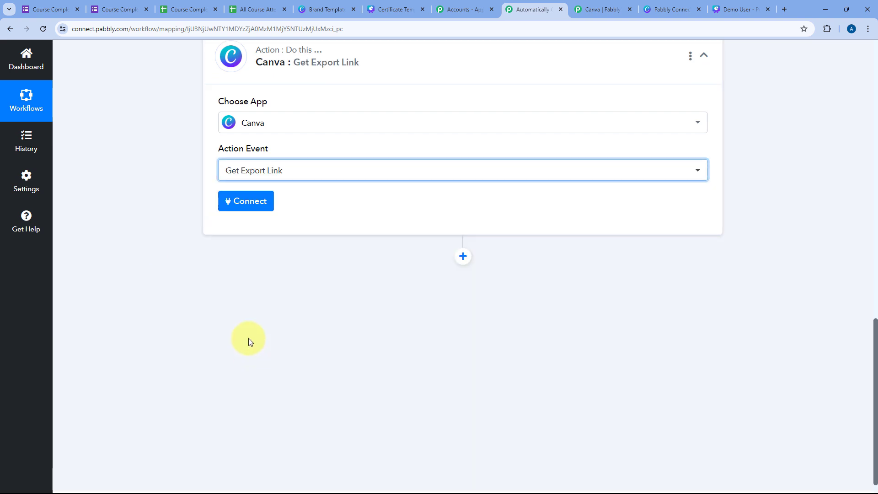
left_click(256, 206)
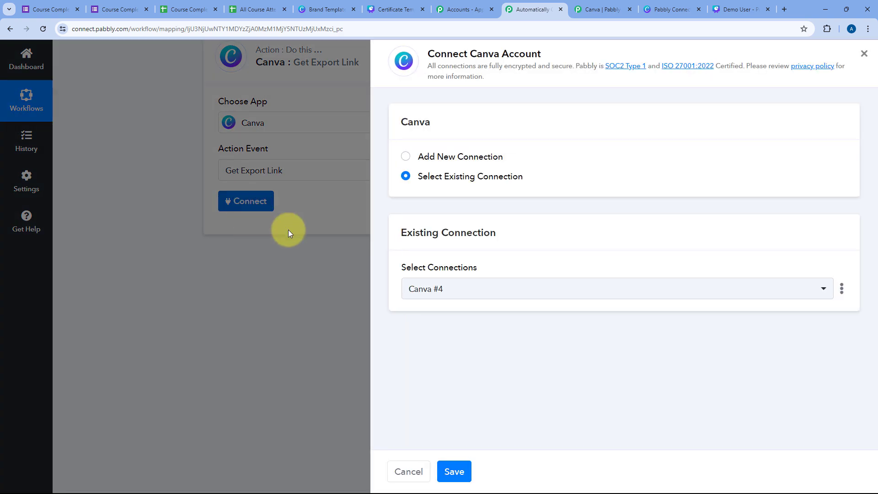
left_click(453, 471)
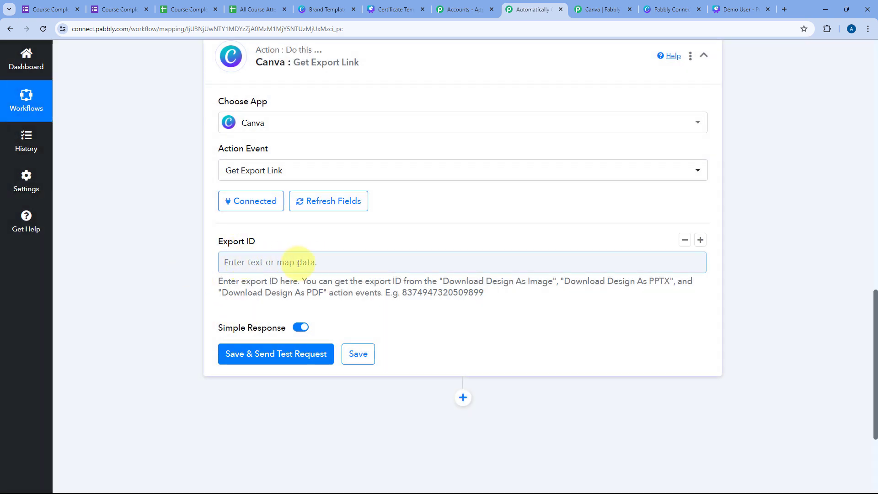
Step: Map Export ID to the Job Id from step 5, Download Design As PDF
left_click(258, 263)
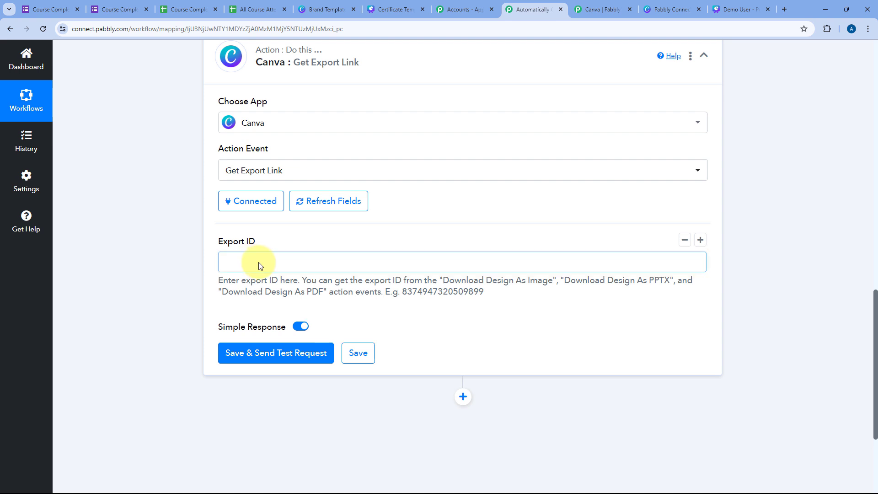
scroll(314, 274, "down", 3)
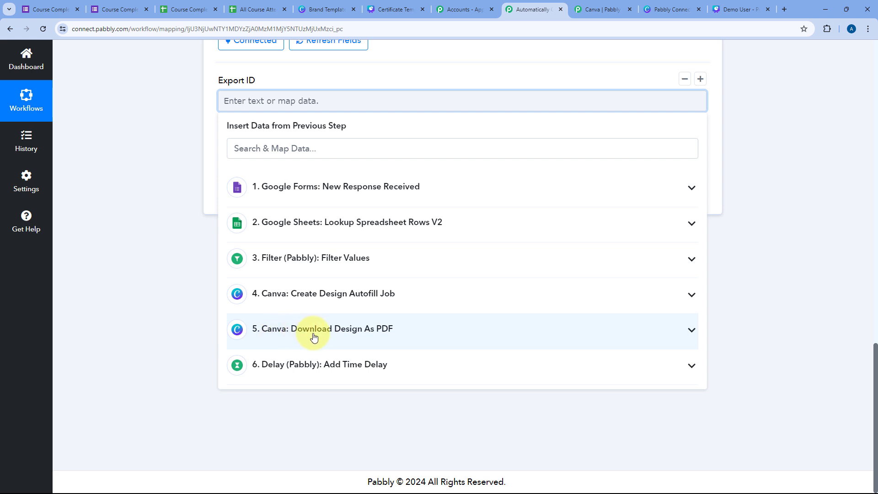
left_click(358, 334)
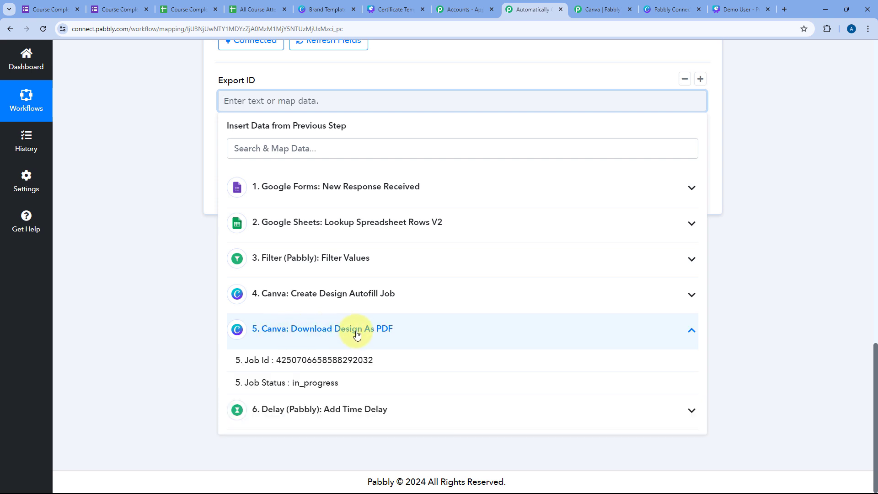
left_click(259, 360)
left_click(198, 112)
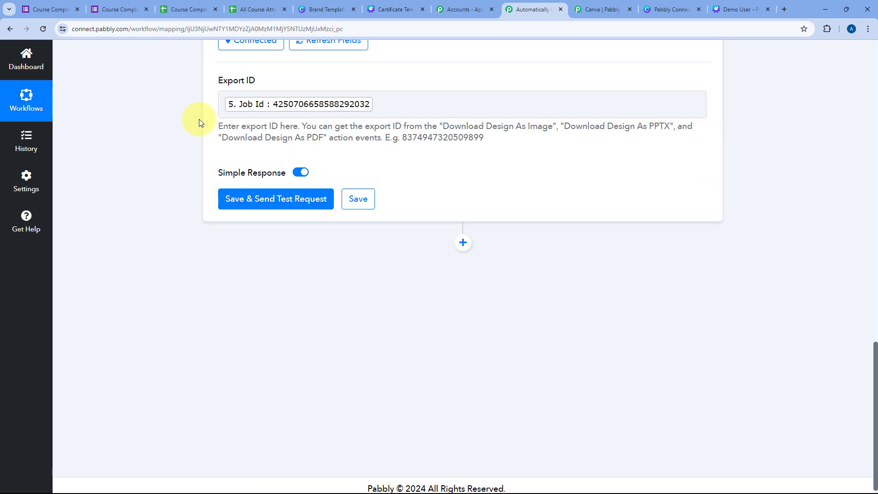
Step: Save and test the Get Export Link step, enlarging the Job Urls 0 result box
left_click(263, 201)
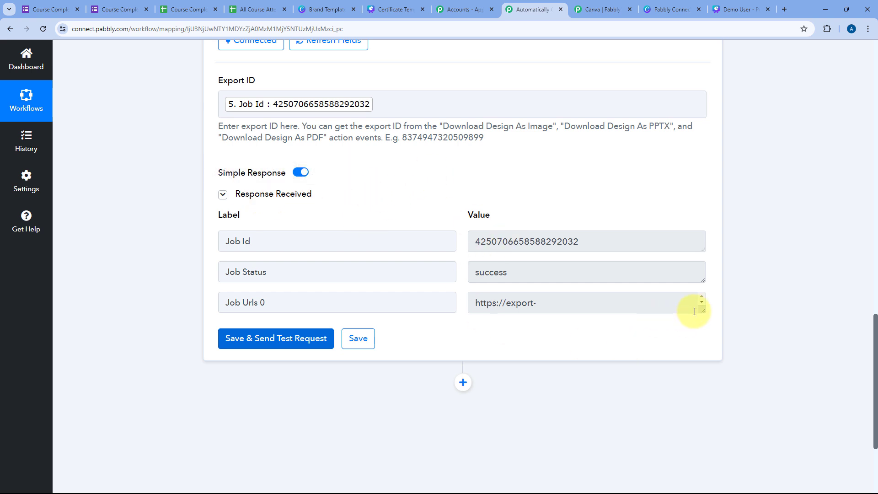
left_click_drag(695, 312, 702, 436)
left_click(521, 277)
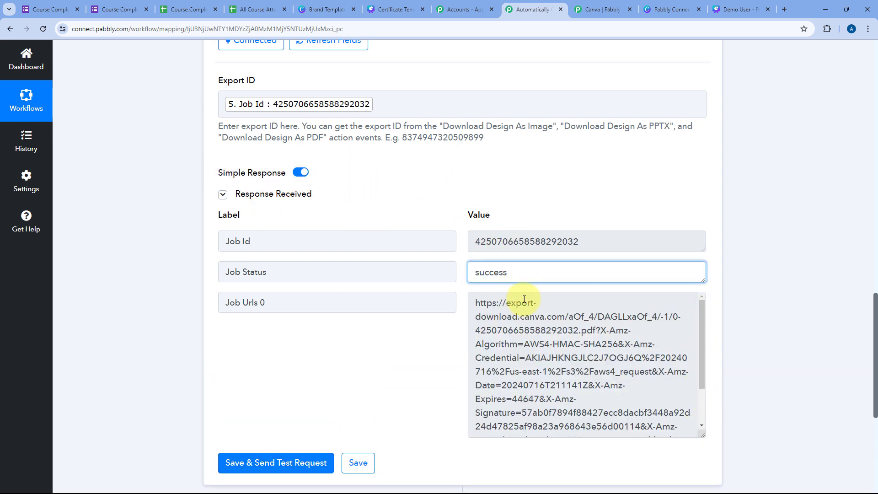
Step: Copy the returned export URL and load it in a new browser tab
triple_click(531, 325)
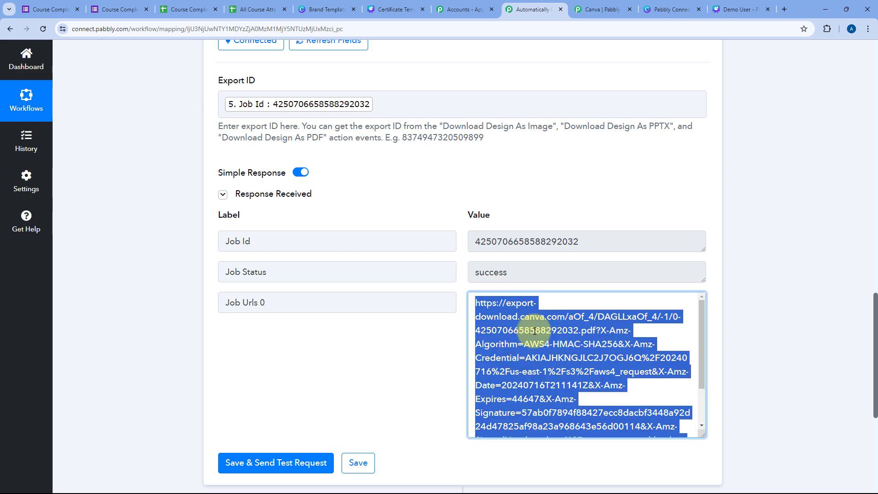
key("ctrl+c")
key("ctrl+t")
key("ctrl+v")
key("Return")
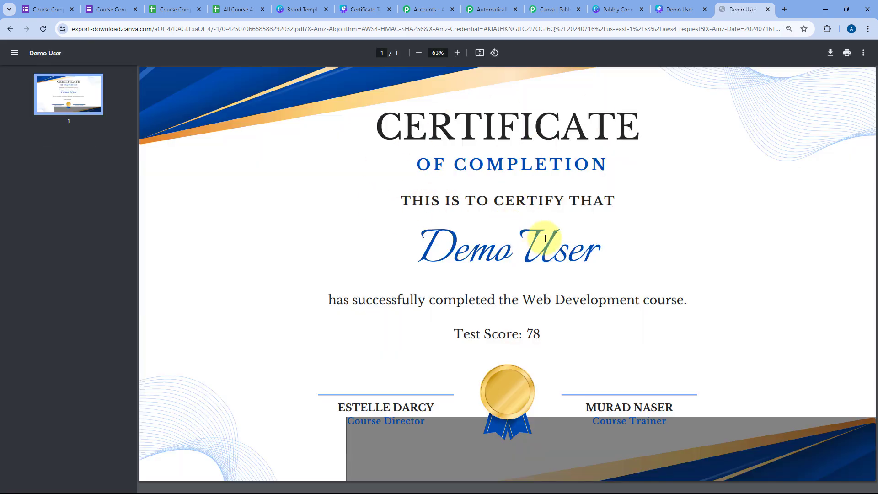
Step: Zoom the certificate PDF to 41% to verify the name, Web Development course and score 78
scroll(544, 237, "down", 4)
scroll(531, 220, "up", 2)
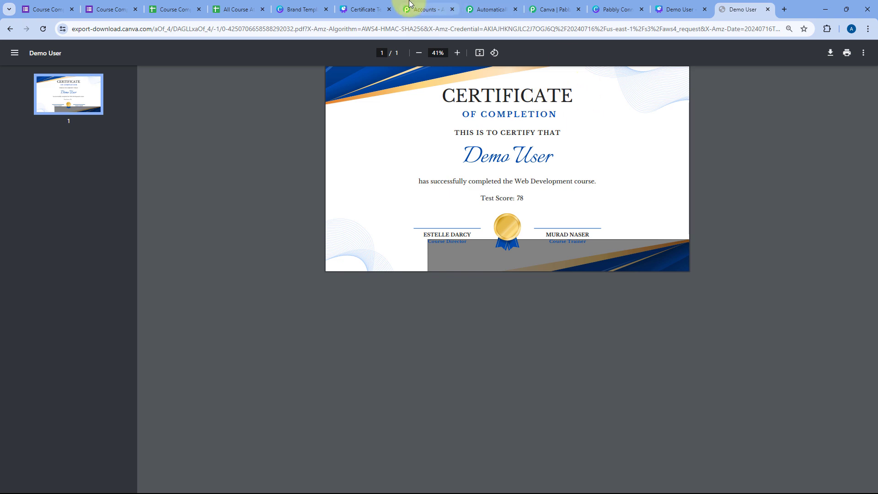
left_click(365, 9)
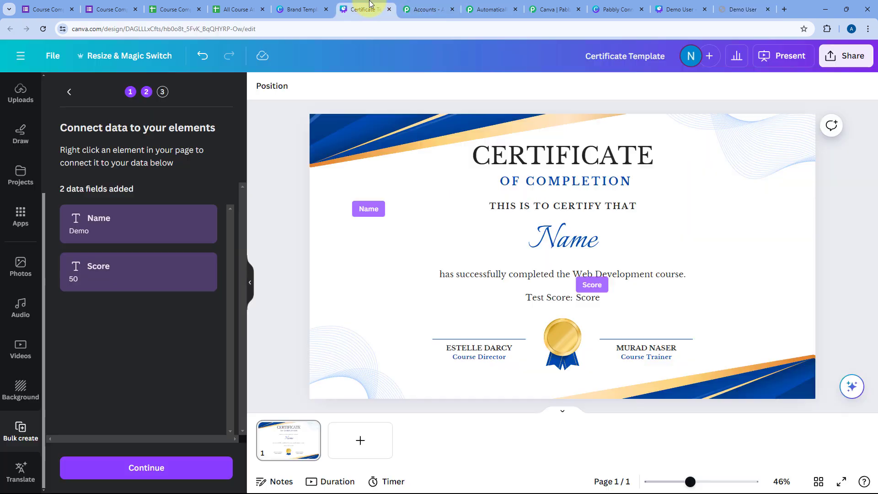
Step: Close both certificate PDF tabs, the Canva developer tab and the help tab
left_click(748, 6)
left_click(768, 9)
left_click(769, 9)
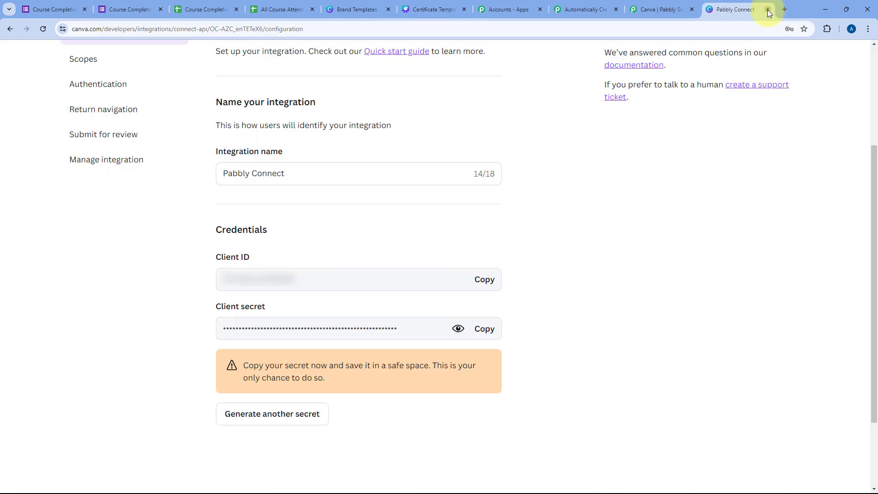
left_click(768, 10)
left_click(767, 10)
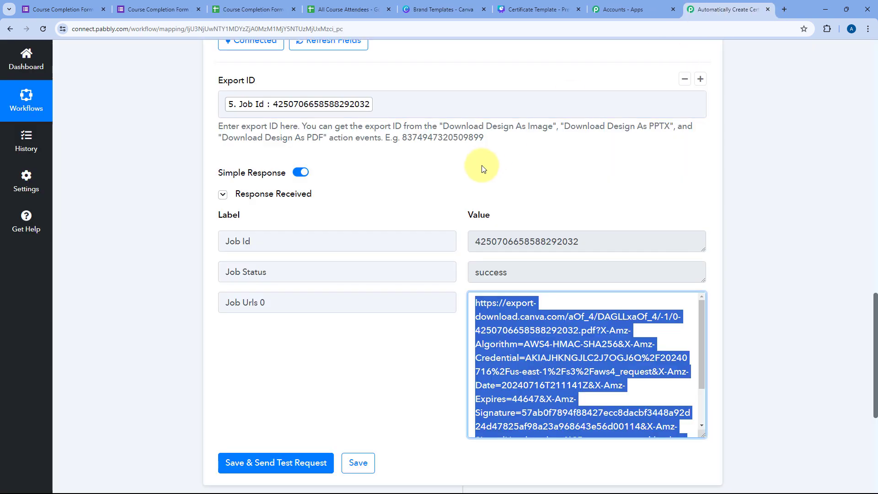
left_click(462, 187)
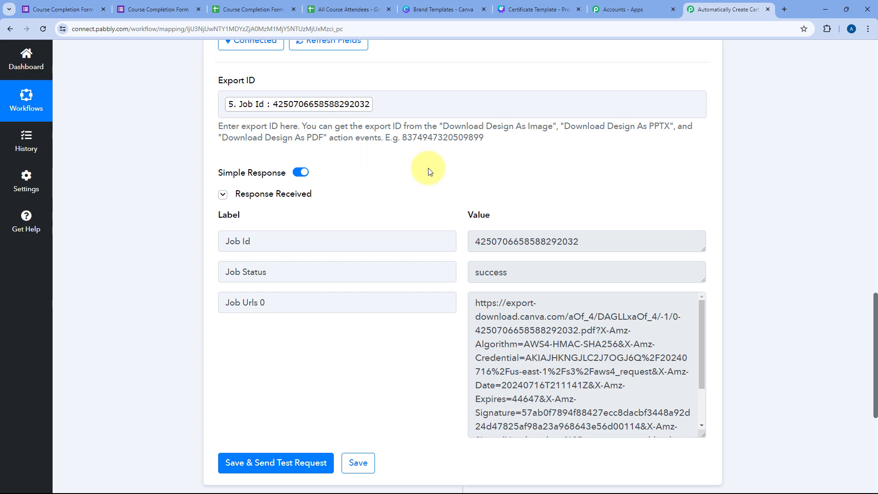
Step: Insert a new action step below the Canva Get Export Link step
scroll(418, 207, "down", 5)
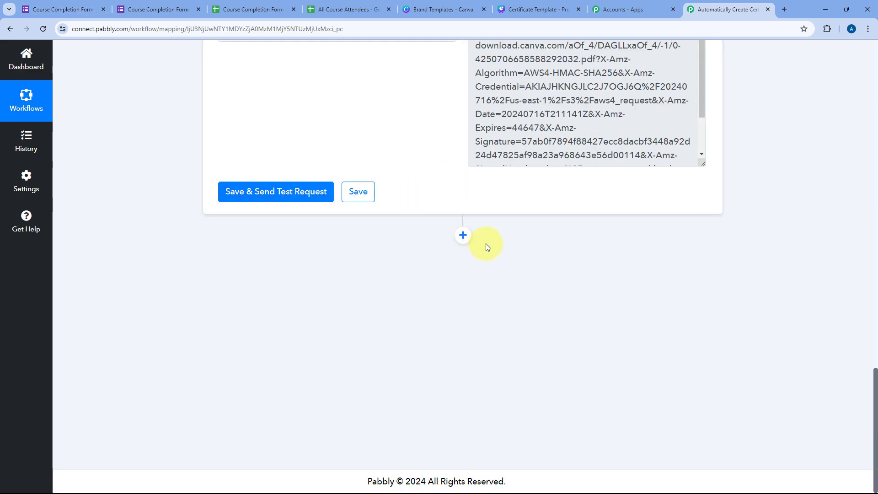
left_click(464, 236)
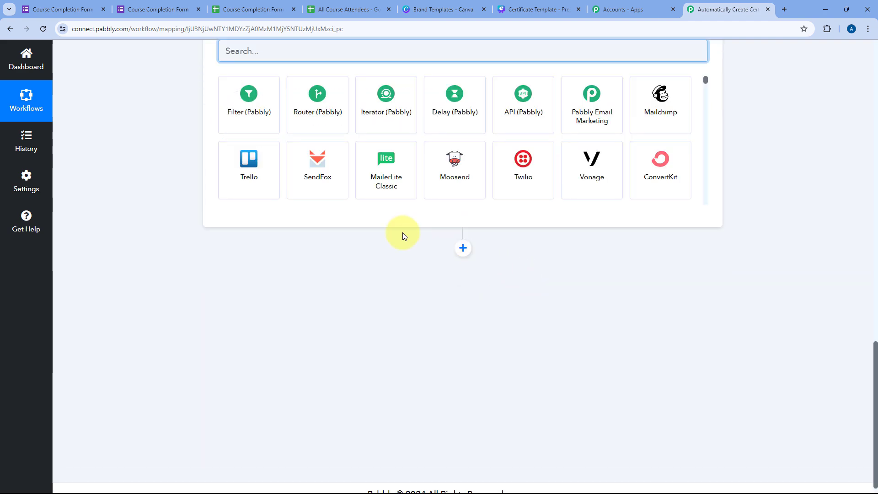
Step: Set the new step to Gmail with the Send Email (V1) event and begin connecting an account
type("Gmail")
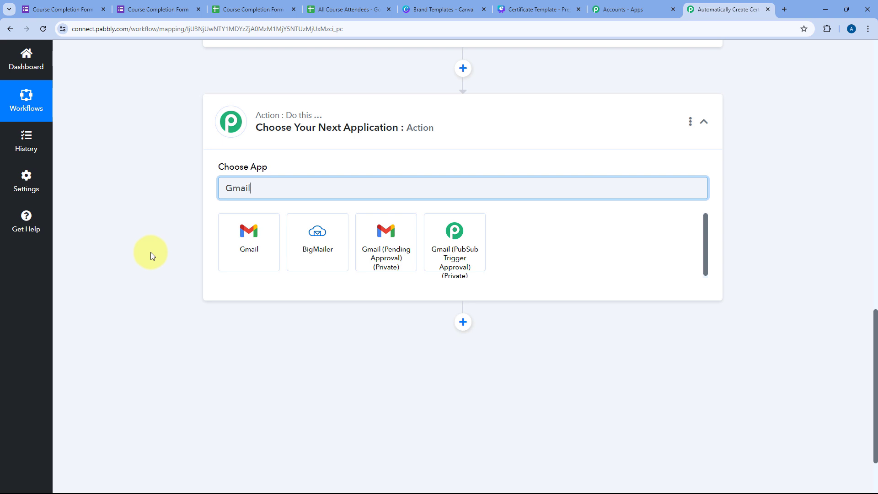
left_click(247, 238)
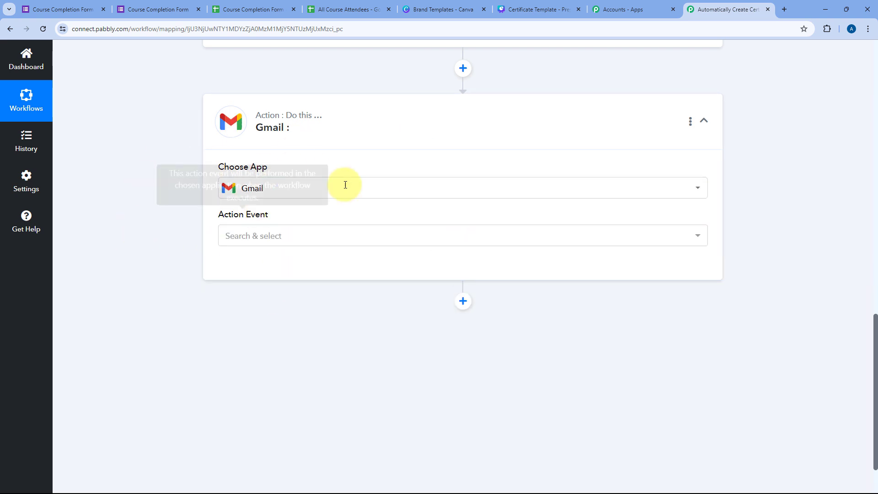
left_click(230, 238)
scroll(181, 293, "down", 2)
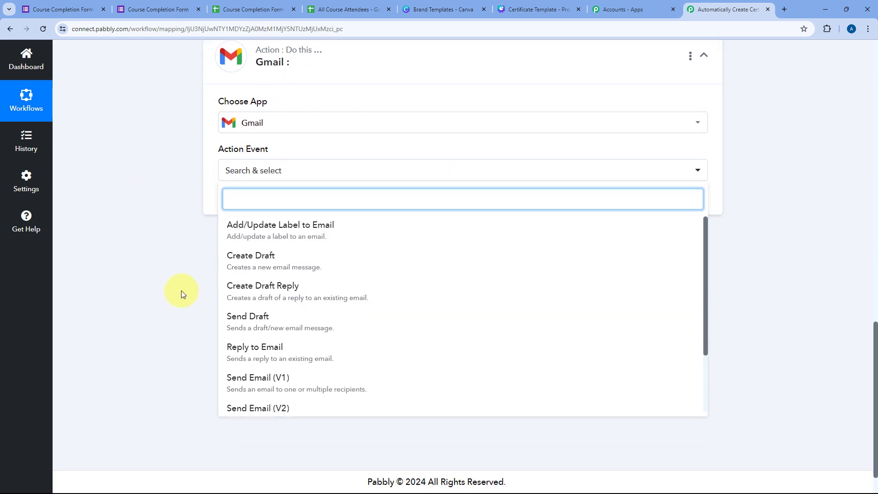
scroll(247, 292, "down", 2)
left_click(244, 344)
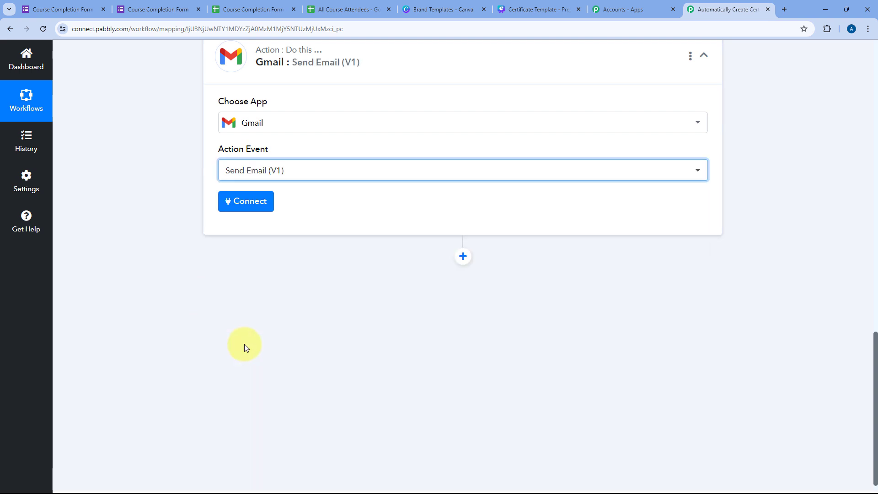
left_click(247, 202)
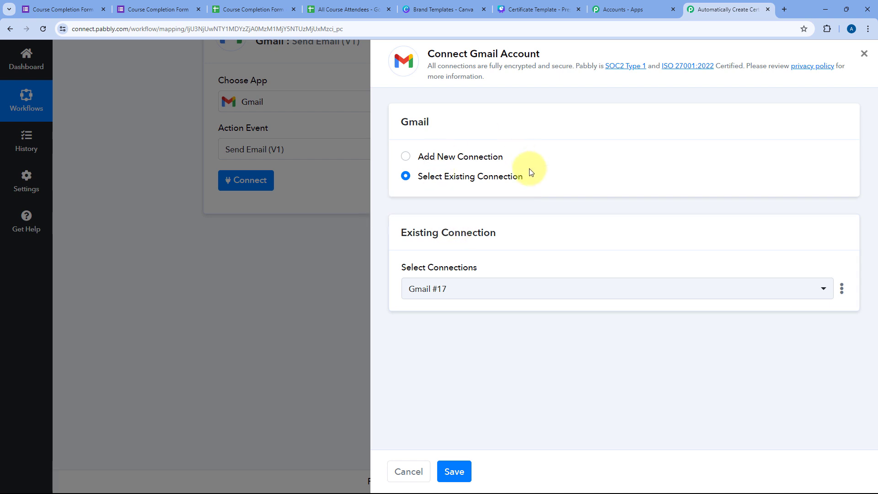
Step: Create a new Gmail connection by choosing the Google account and allowing Pabbly Connect access
left_click(406, 159)
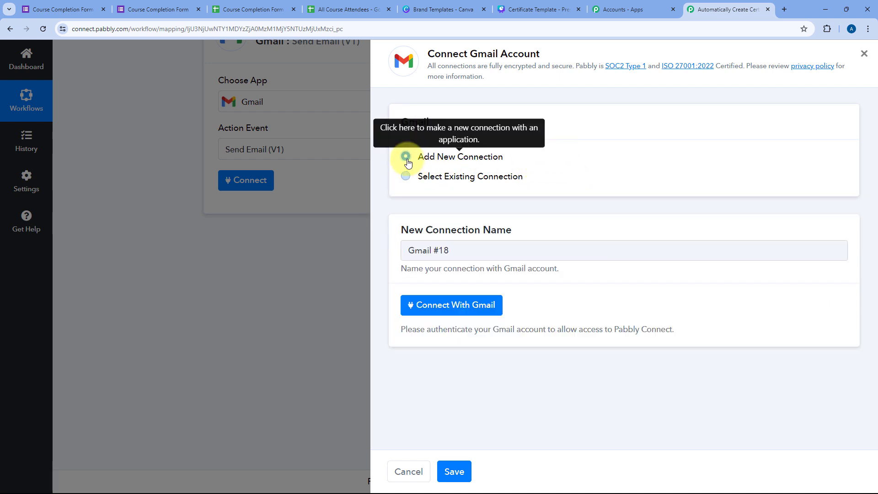
left_click(441, 306)
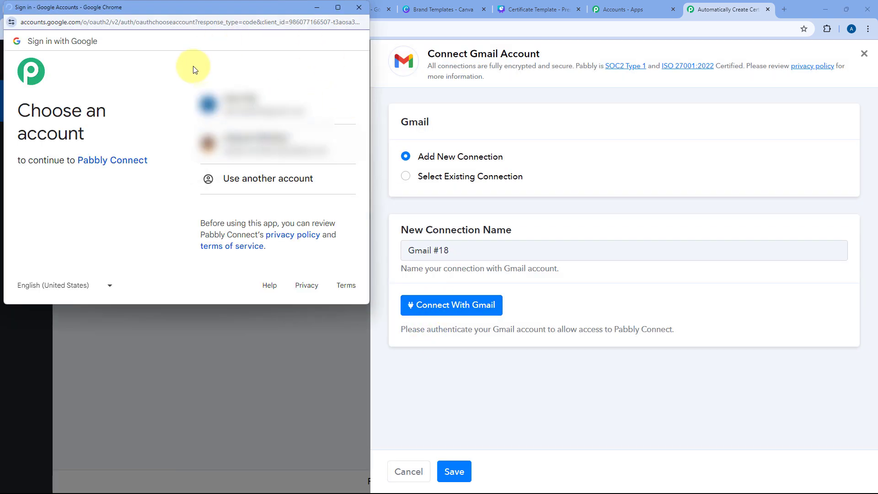
left_click(274, 147)
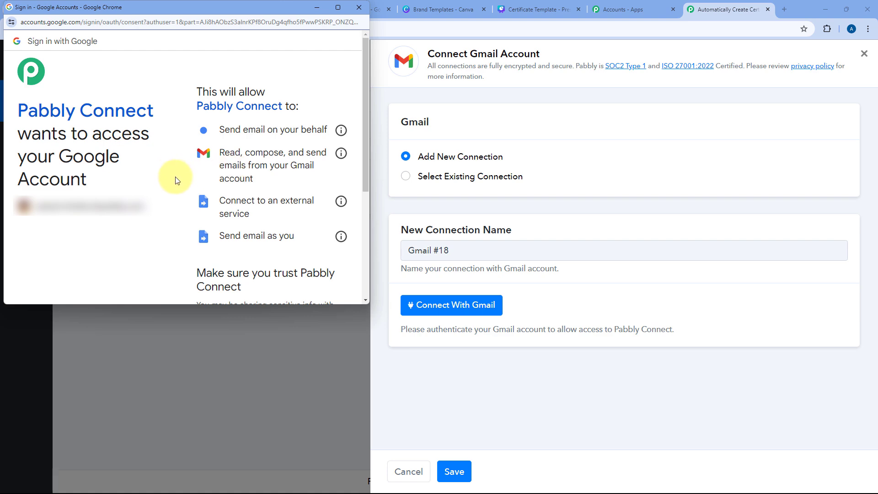
scroll(177, 181, "down", 5)
left_click(256, 242)
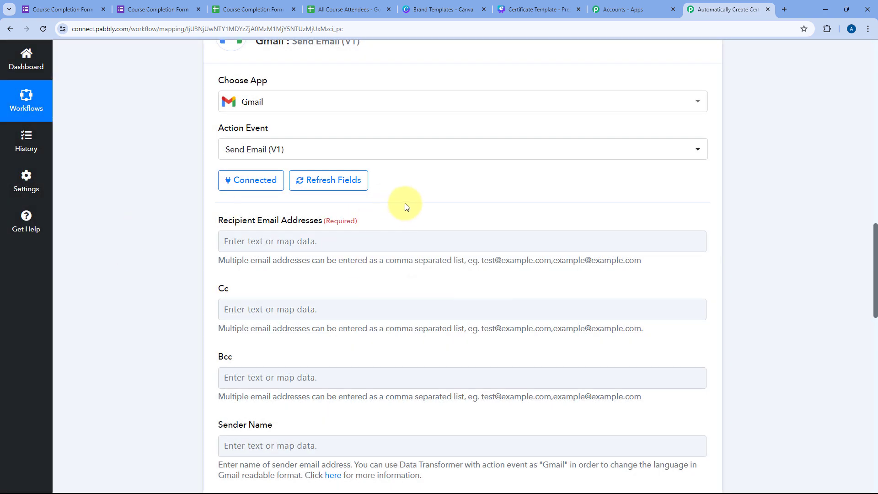
Step: Map step 1's Google Forms Email answer into the Recipient Email Addresses field
scroll(448, 203, "down", 2)
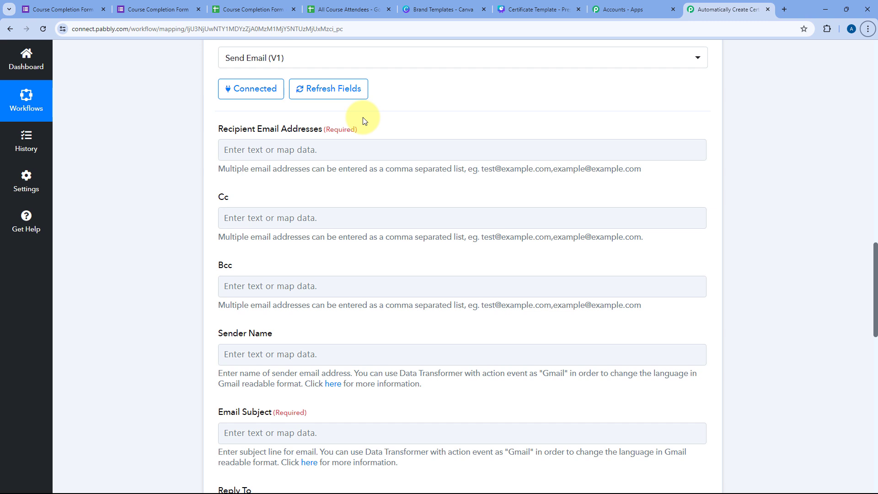
left_click(247, 150)
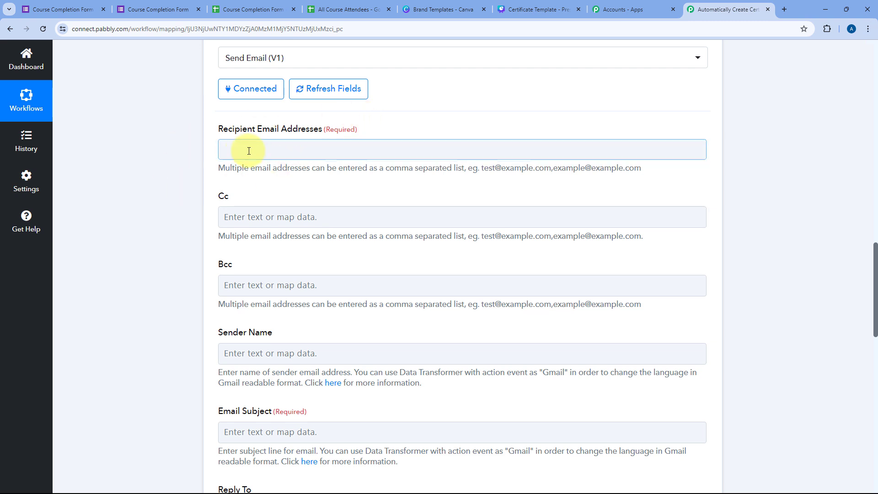
left_click(332, 238)
scroll(314, 383, "down", 3)
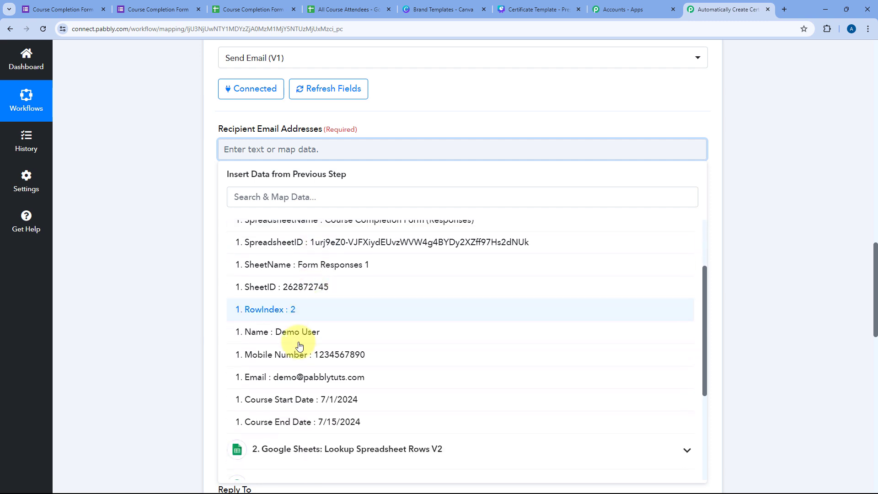
left_click(311, 380)
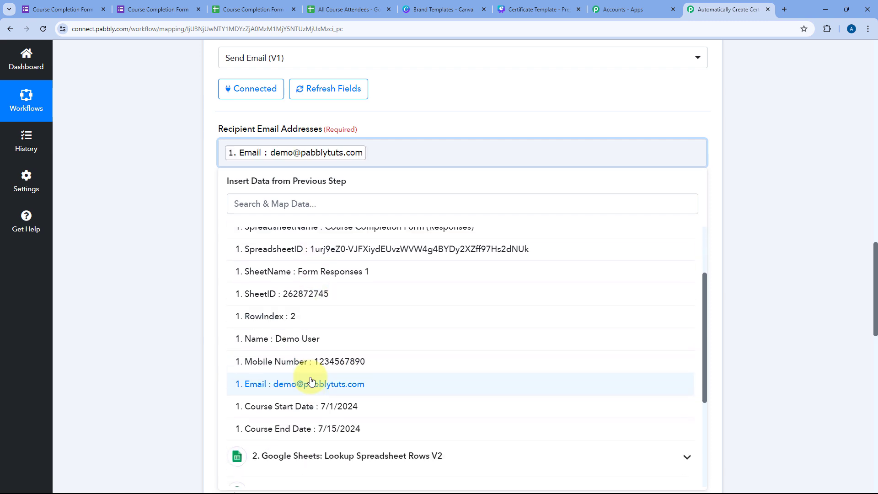
left_click(160, 126)
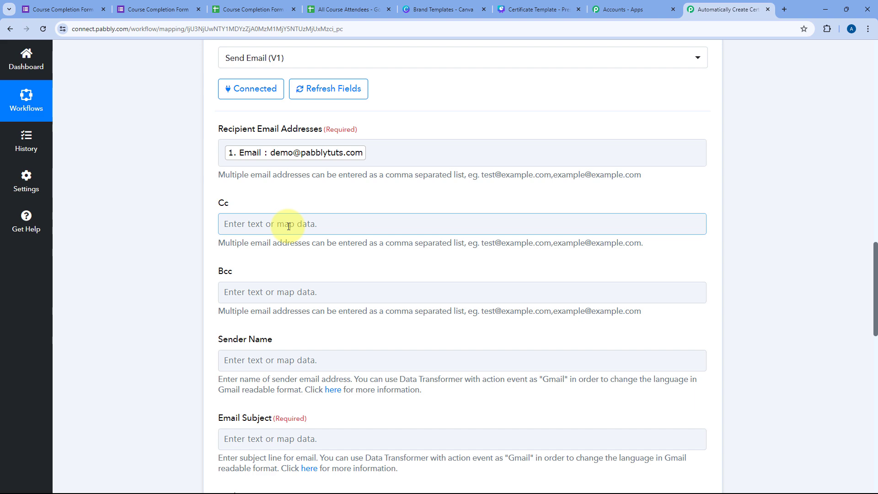
Step: Set the Sender Name to 'Pabbly Connect'
scroll(289, 226, "down", 3)
left_click(228, 223)
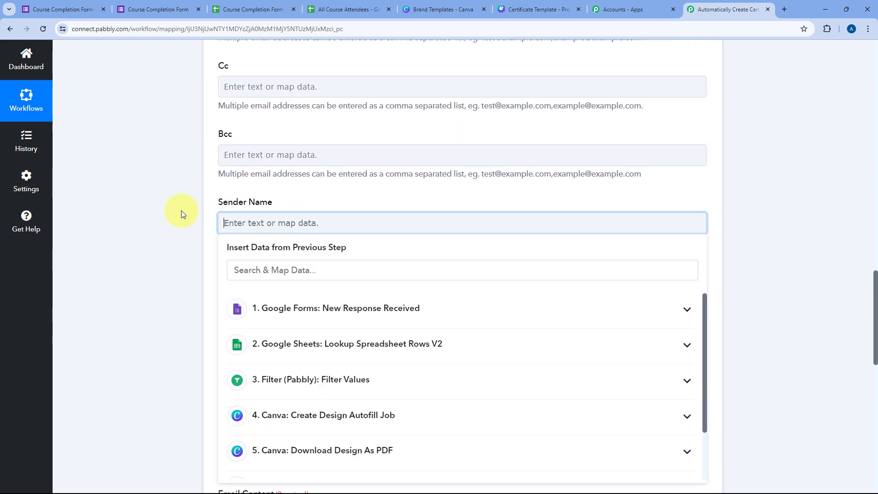
type("Pabbl")
type("y Connect")
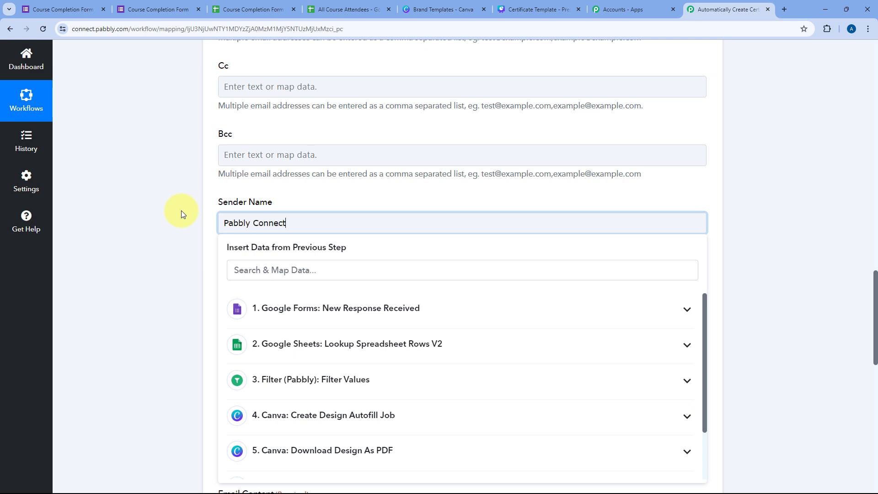
left_click(182, 213)
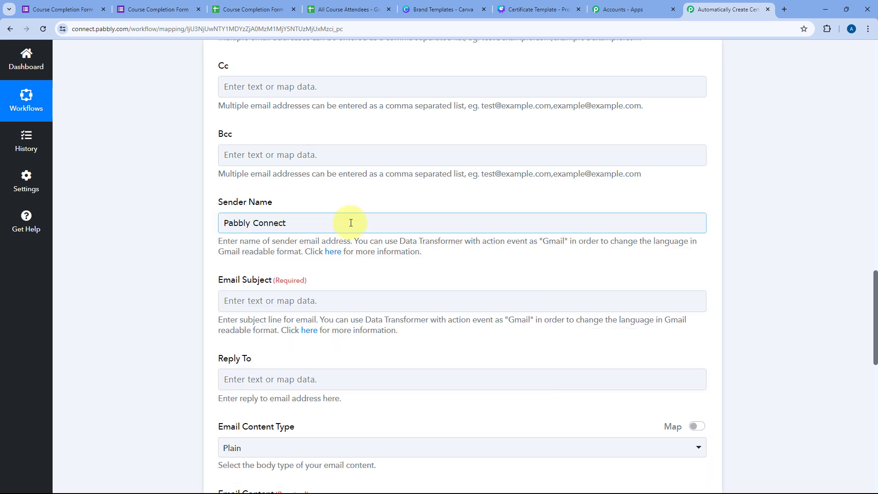
Step: Enter 'Course Completion Certificate of' as the email subject text
scroll(343, 221, "down", 2)
left_click(265, 208)
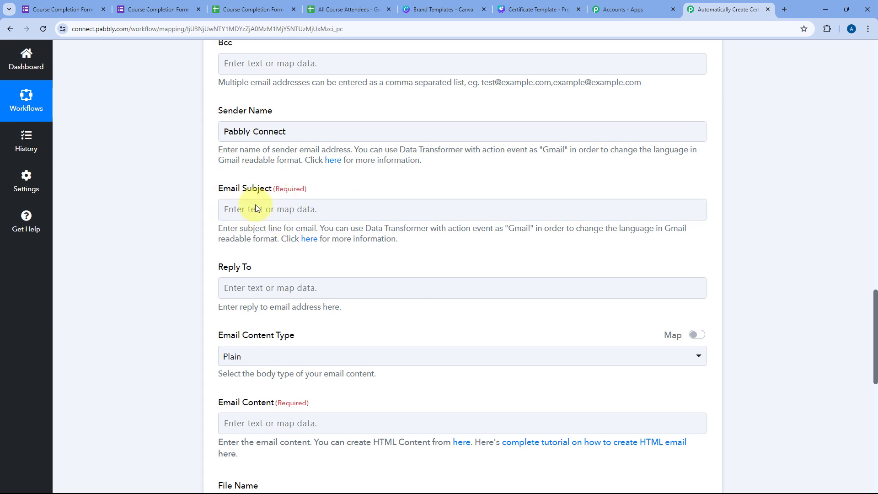
left_click(253, 217)
type("Course Completion Certificate")
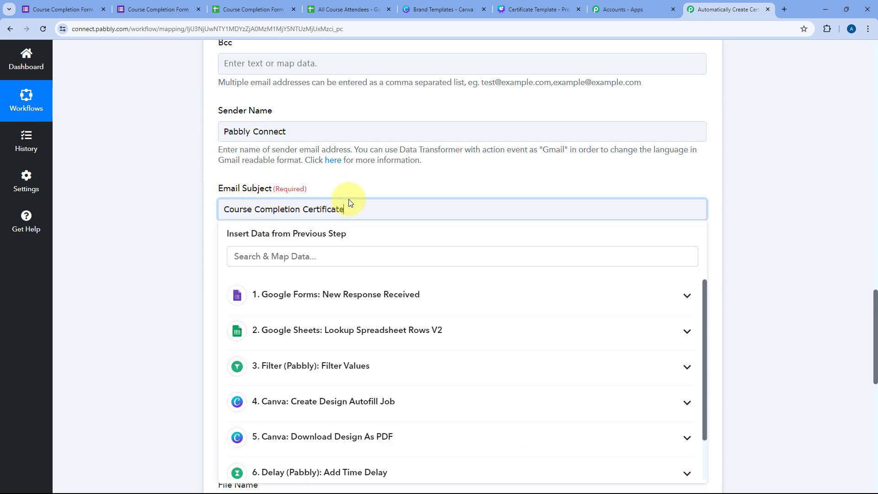
left_click(351, 193)
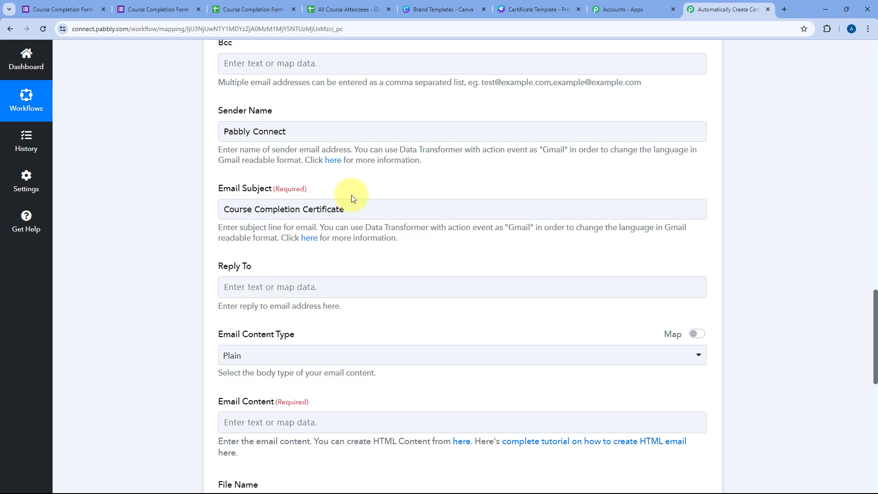
left_click(362, 210)
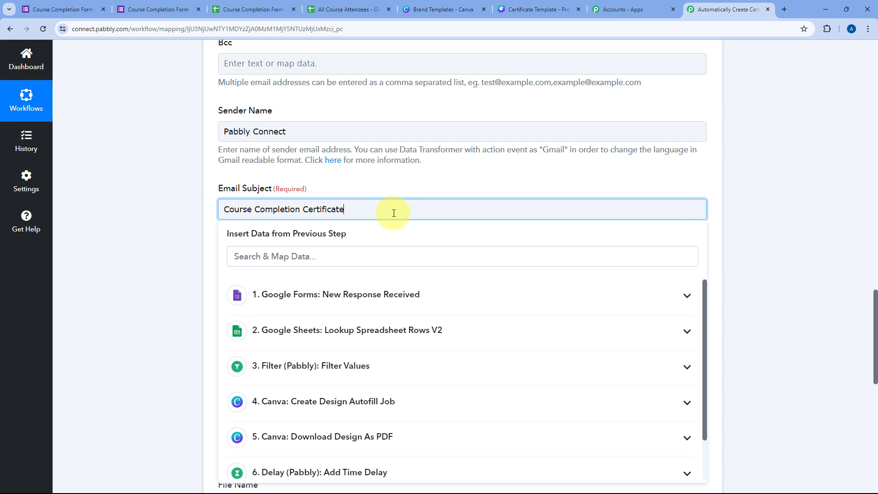
type("of")
Step: Append the Google Forms Name answer to the end of the subject
left_click(333, 295)
scroll(334, 384, "down", 1)
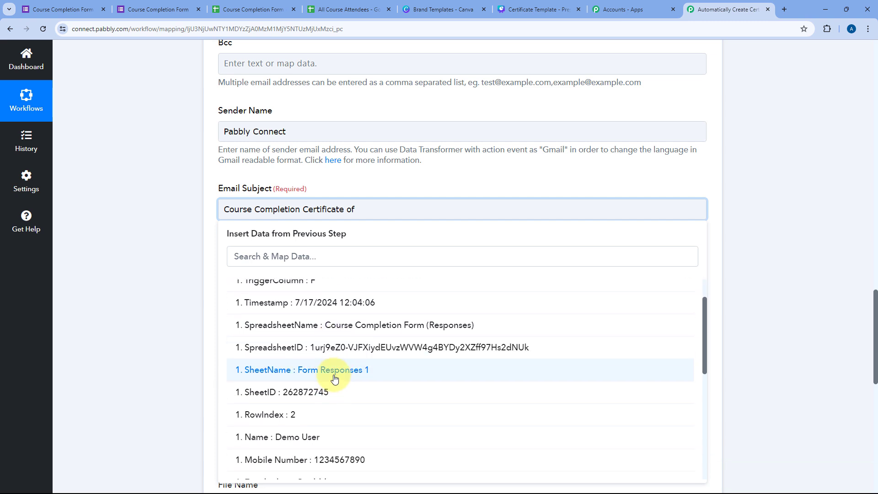
scroll(333, 376, "down", 1)
left_click(319, 392)
left_click(315, 183)
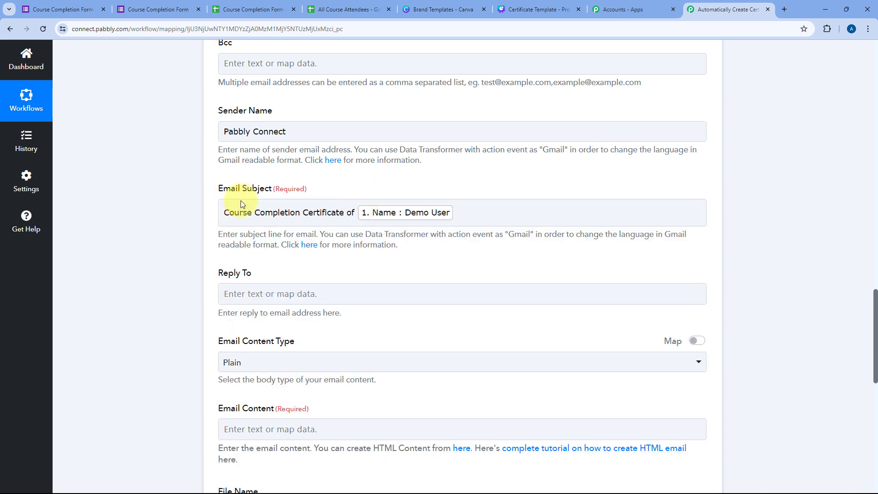
left_click(414, 221)
left_click(465, 191)
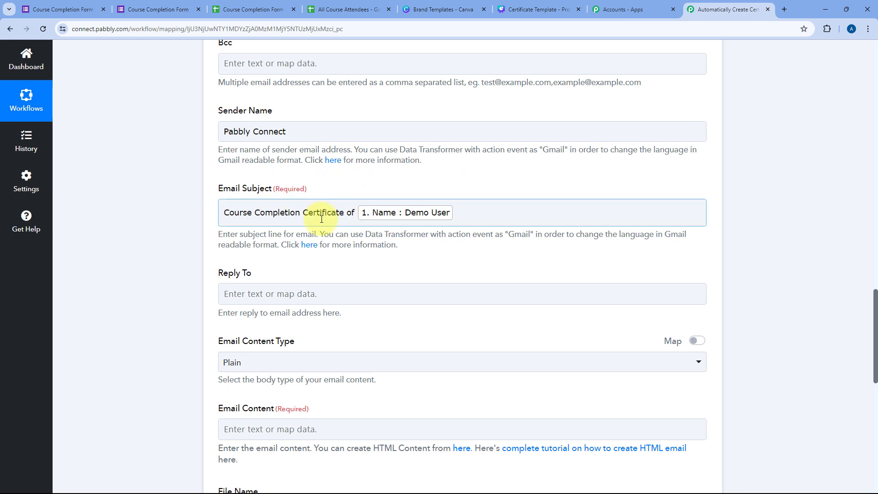
scroll(473, 251, "down", 2)
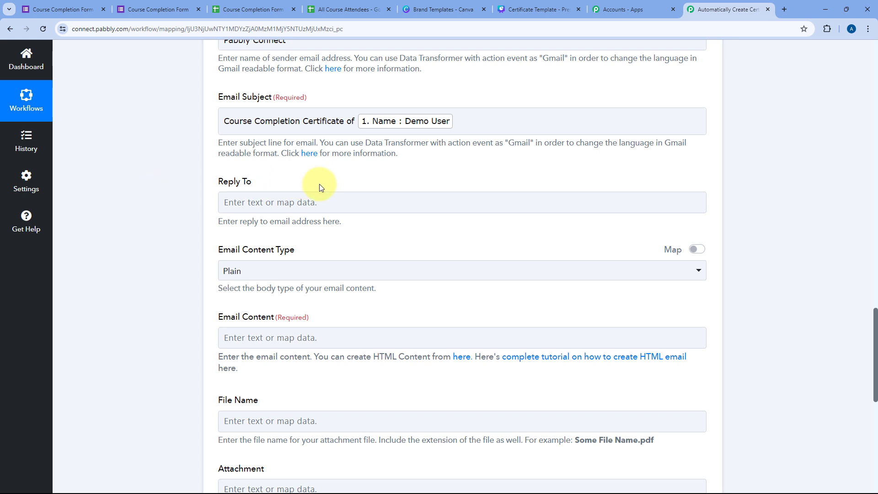
Step: Leave Email Content Type on Plain and bring up Insert Data for Email Content
scroll(314, 187, "down", 2)
left_click(300, 178)
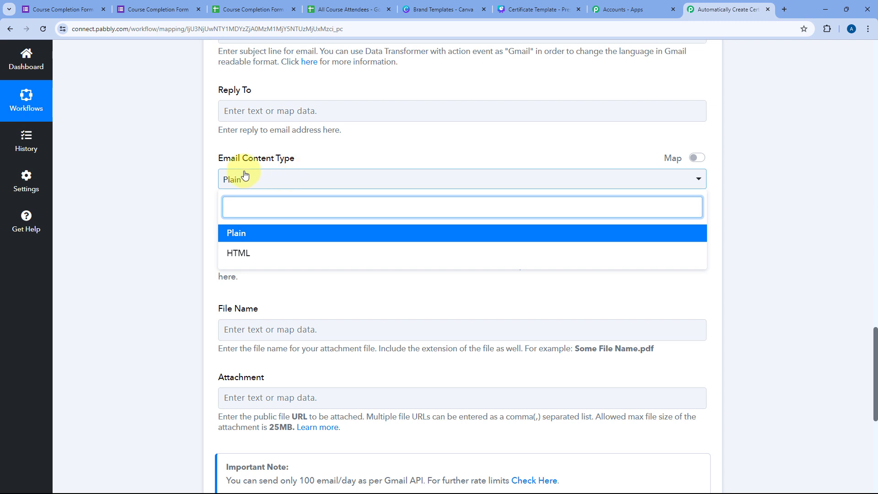
left_click(196, 176)
scroll(220, 169, "down", 1)
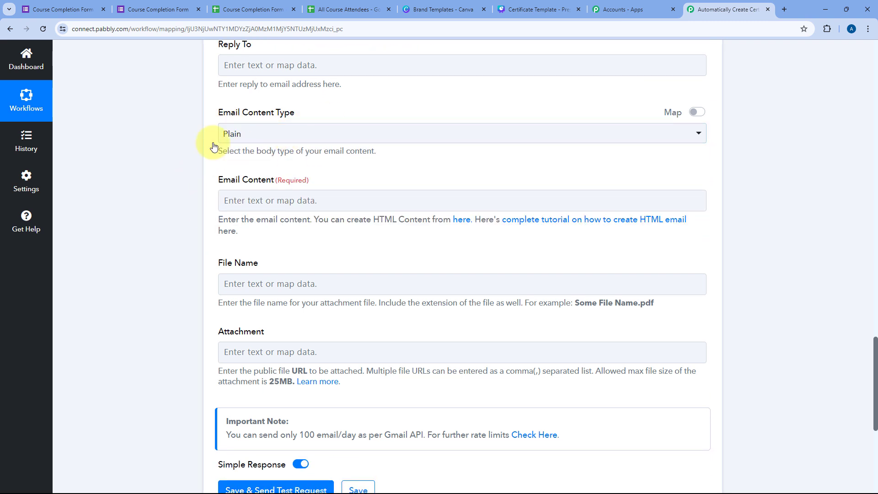
left_click(266, 201)
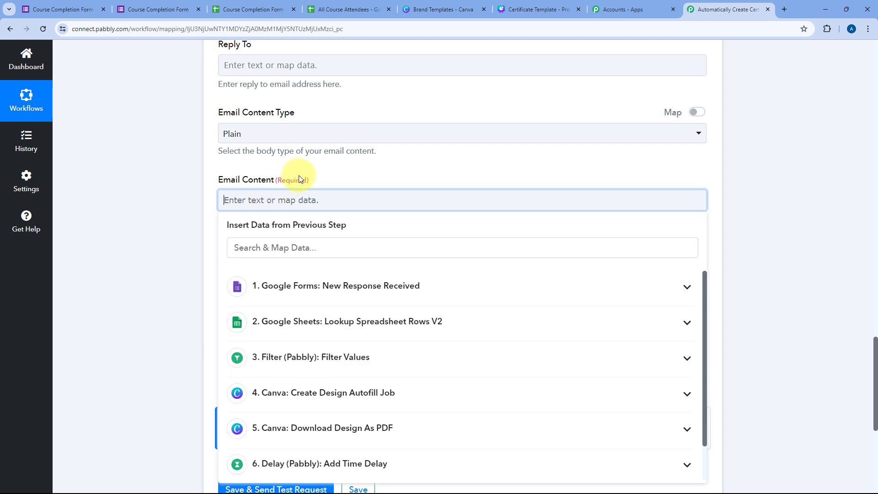
Step: Start the body with 'Hello' plus the Google Sheets lookup's First Name and a comma
type("Hello")
scroll(265, 205, "down", 2)
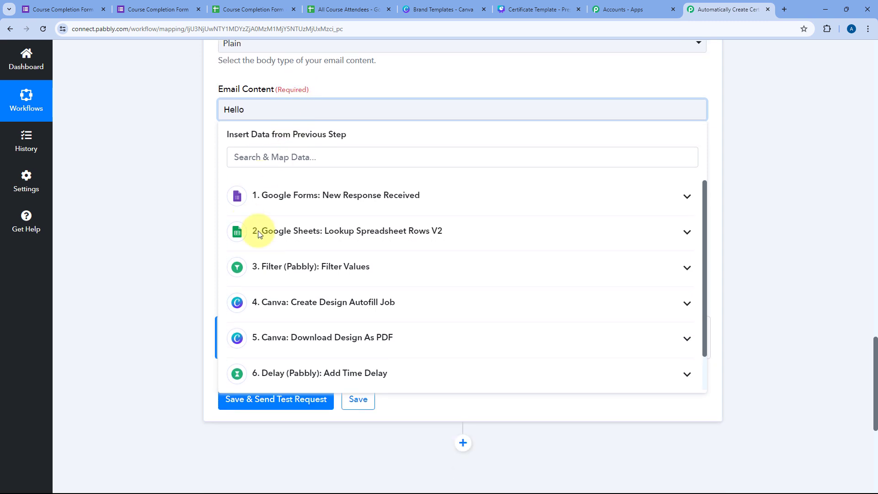
left_click(320, 196)
left_click(314, 195)
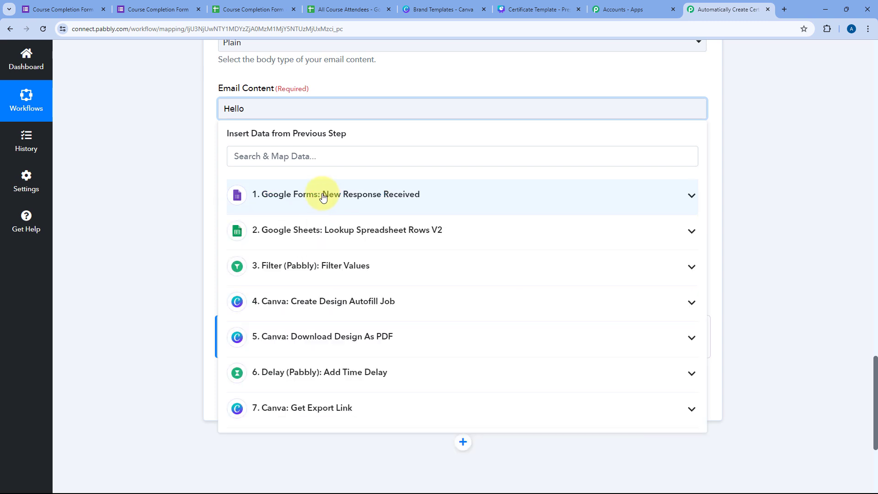
left_click(319, 242)
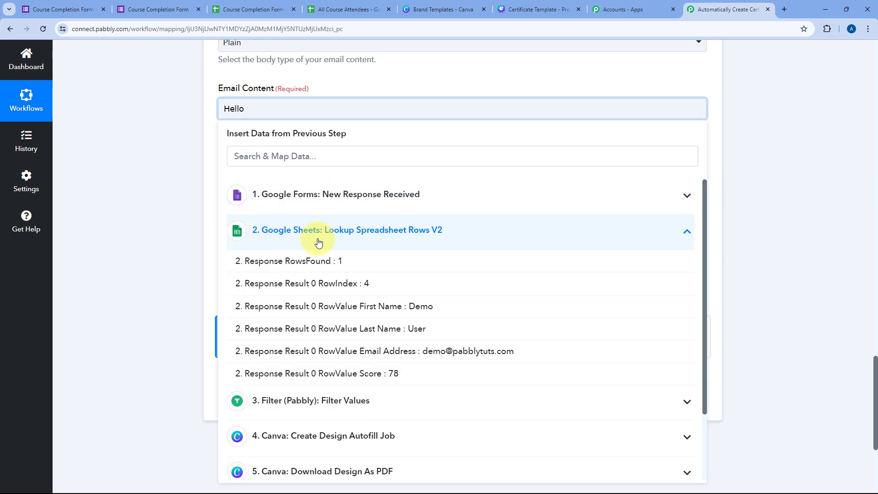
left_click(332, 308)
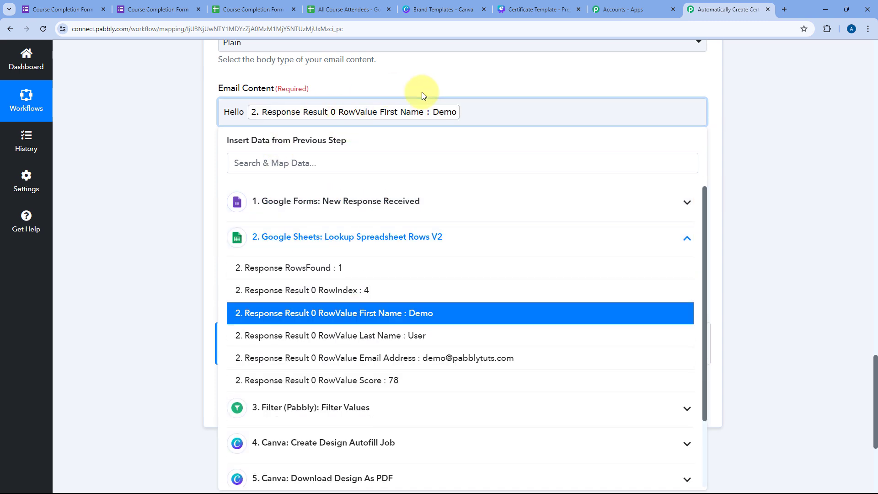
type(",")
key("Return")
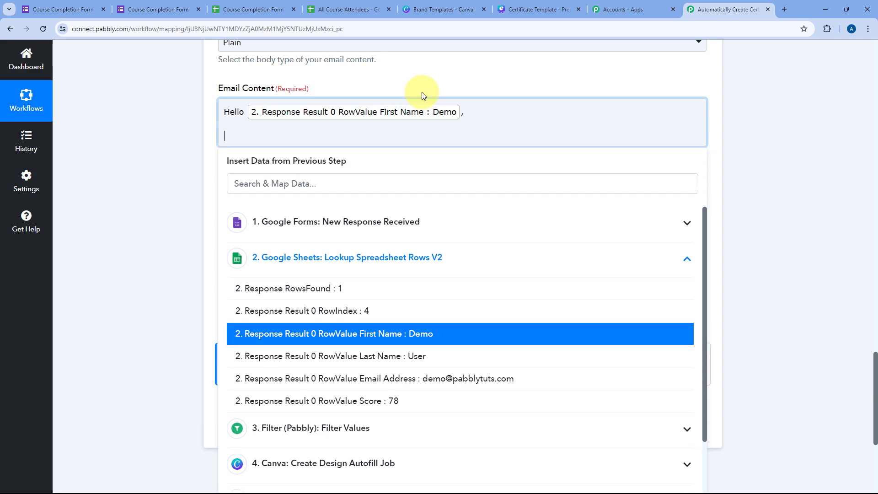
Step: Paste the congratulations message and split it into paragraphs ending 'Best Regards', 'Pabbly Connect'
type("We are thrilled to extend our heartfelt congratulations on your successful completion of the Wed Development Course!Throughout this course, you have demonstrated dedication, perseverance, and a commitment to learning and growth. Your hard work and enthusiasm have paid off, and it is our pleasure to present you with the attached certificate as a testament to your achievement.Once again, congratulations on your accomplishment! If you have any questions or need further assistance, please do not hesitate to contact us.Best Regards Pabbly Connect")
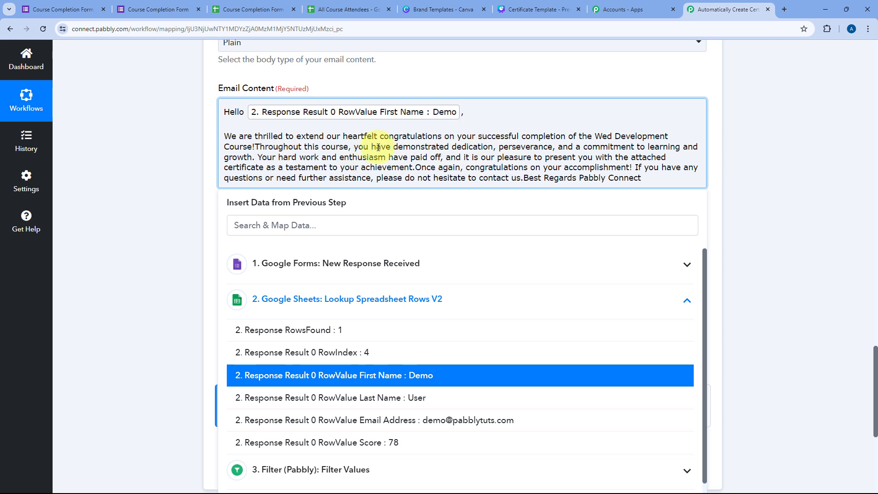
left_click(258, 146)
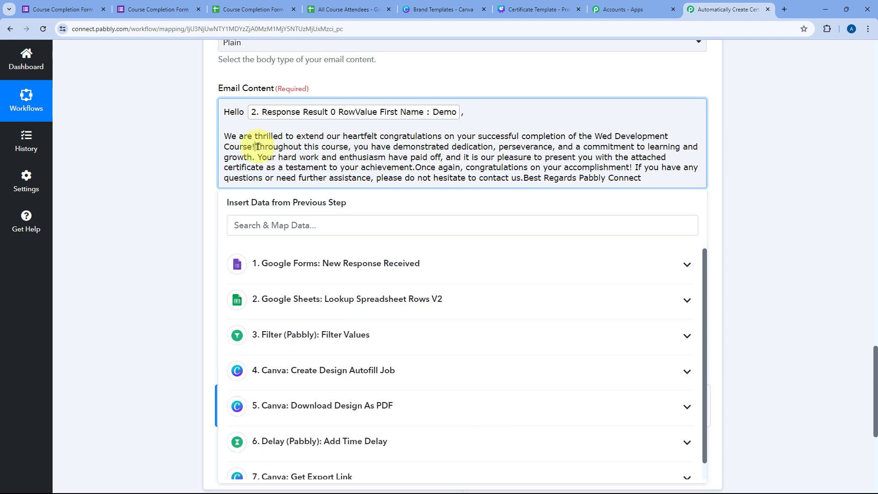
key("Return")
key("Return")
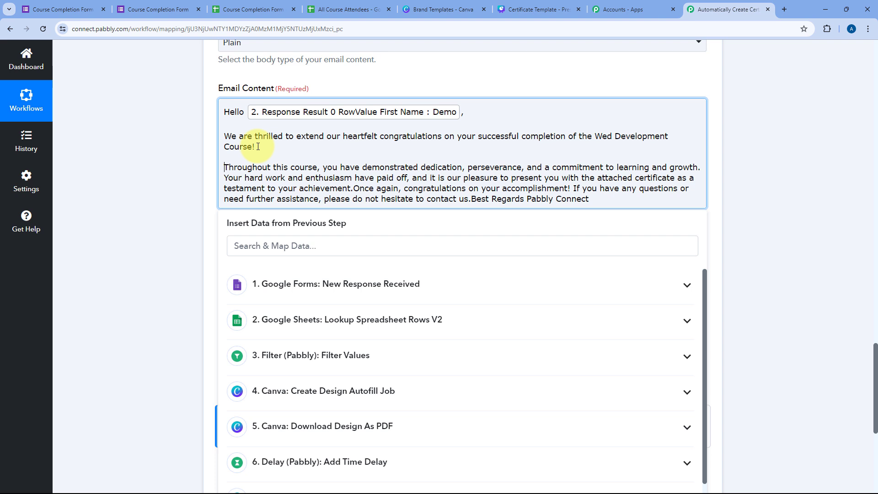
left_click(356, 188)
key("Return")
key("Return")
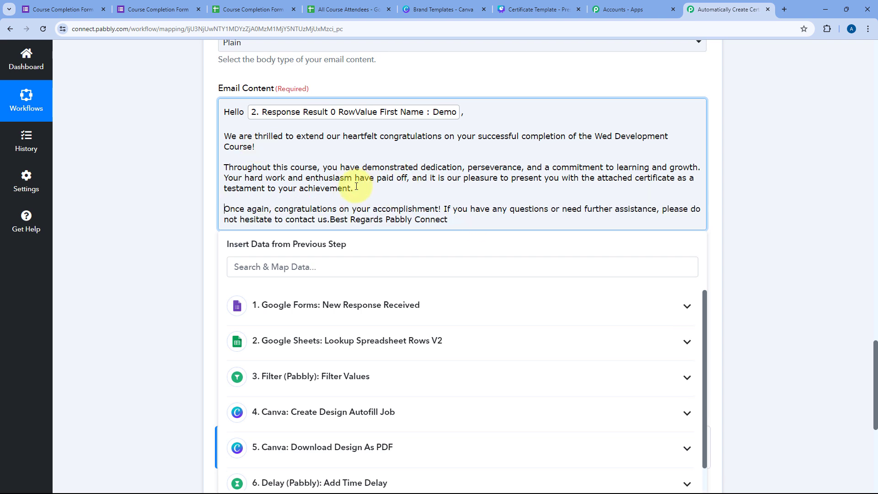
left_click(330, 220)
key("Return")
key("Return")
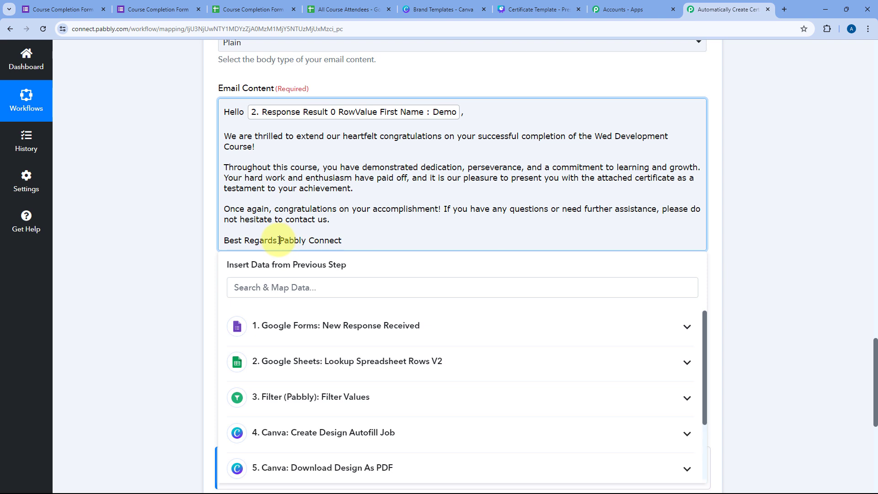
left_click(282, 242)
key("Return")
left_click(182, 160)
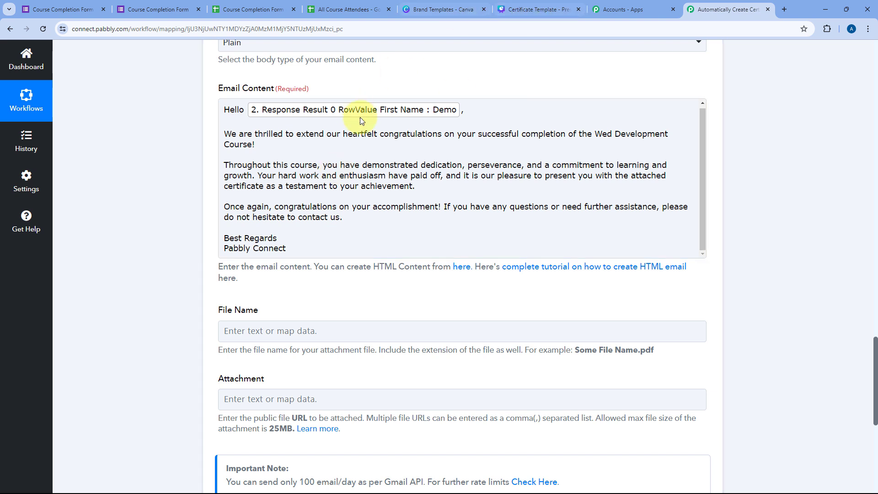
Step: Set the attachment File Name to 'Course Completion Certificate'
scroll(179, 261, "down", 2)
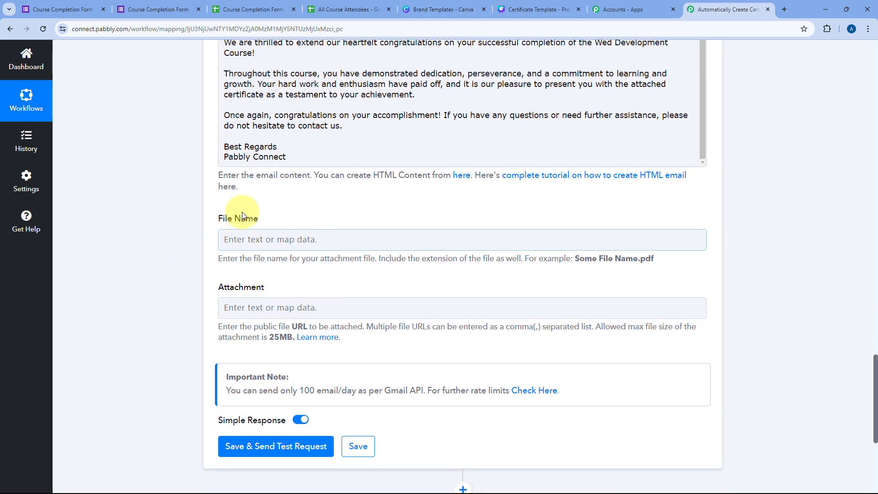
left_click(251, 240)
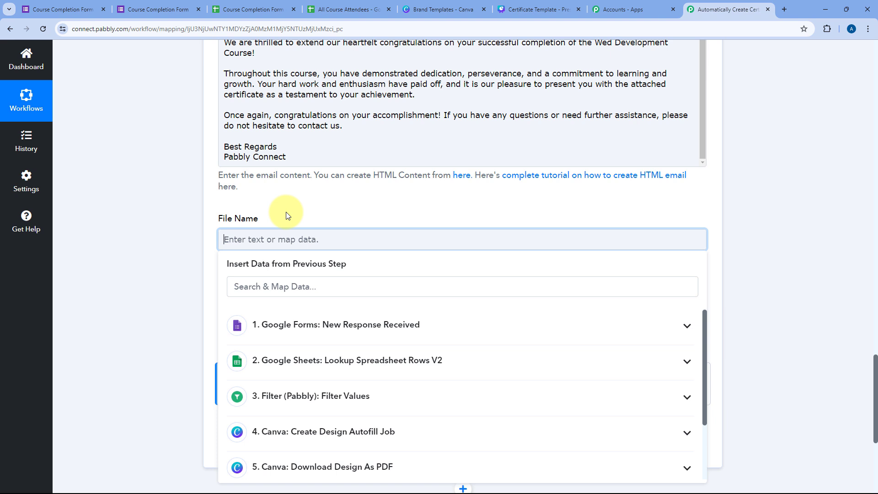
type("Course Complet")
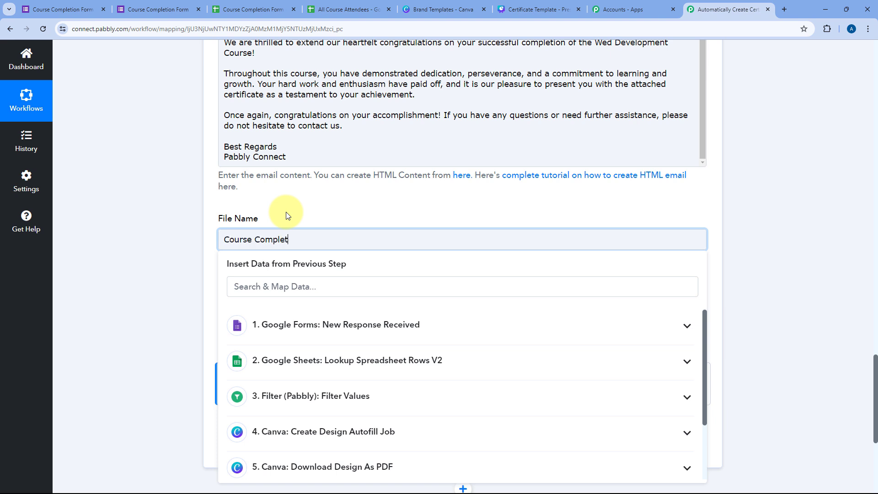
type("ion Certificate")
left_click(287, 216)
Step: Map step 7 Canva: Get Export Link's Job Urls 0 as the Attachment
left_click(296, 306)
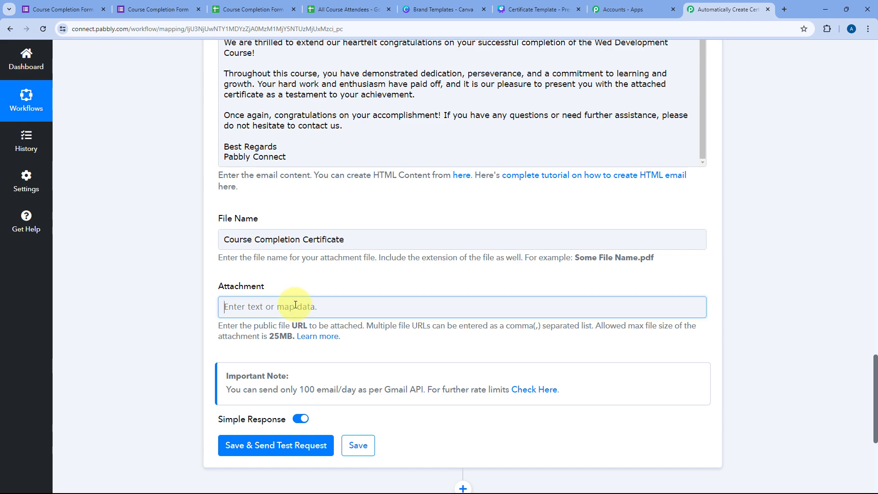
scroll(210, 295, "down", 3)
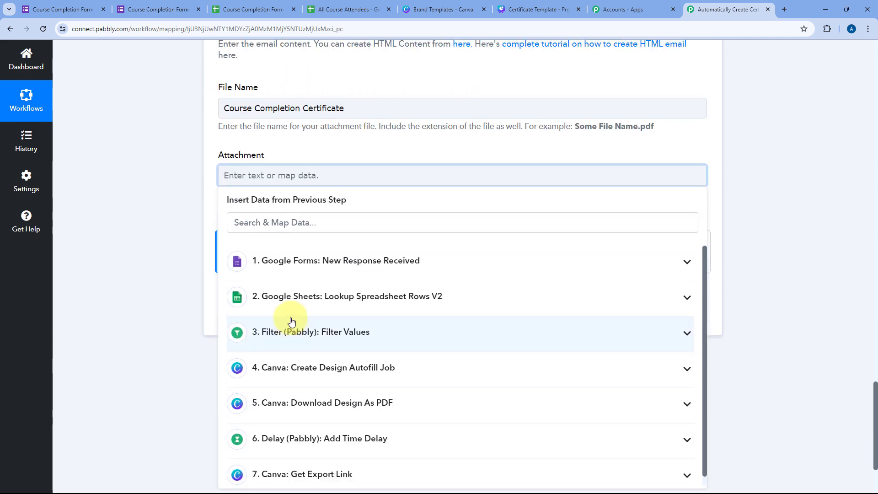
scroll(291, 322, "down", 1)
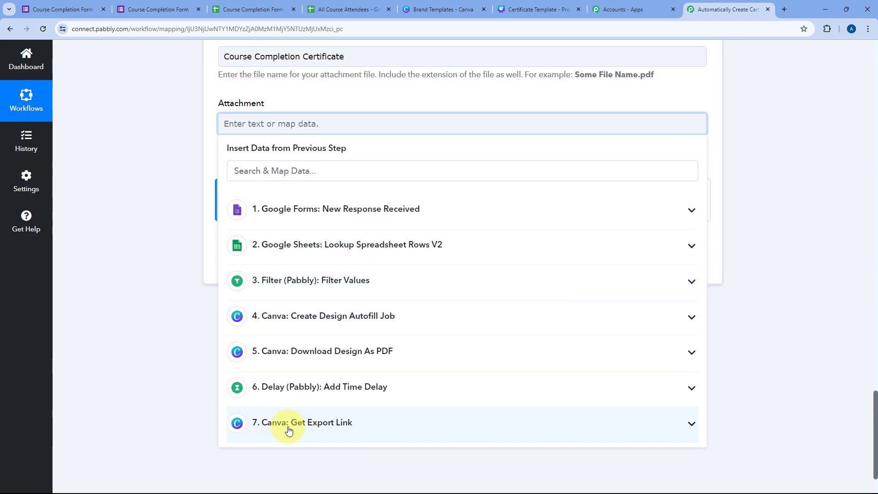
left_click(363, 424)
scroll(370, 474, "down", 1)
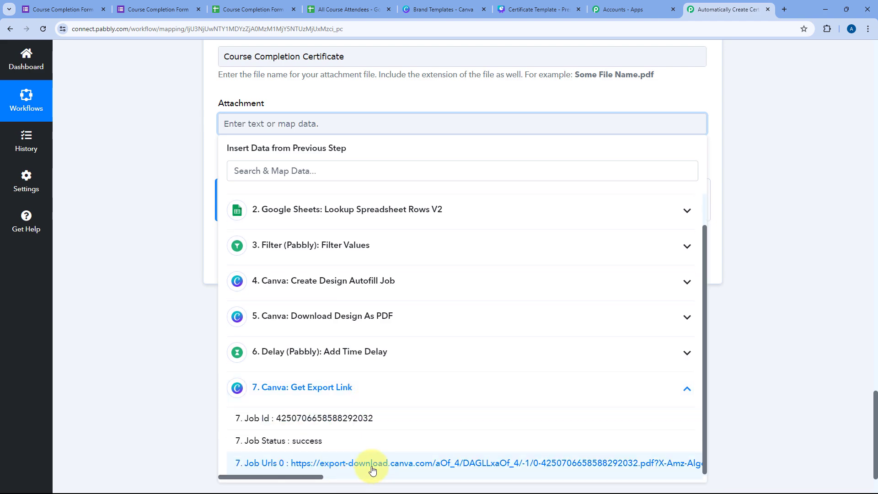
left_click(374, 468)
Step: Save and send a test request for the email step, confirming the status is 'sent'
left_click(190, 172)
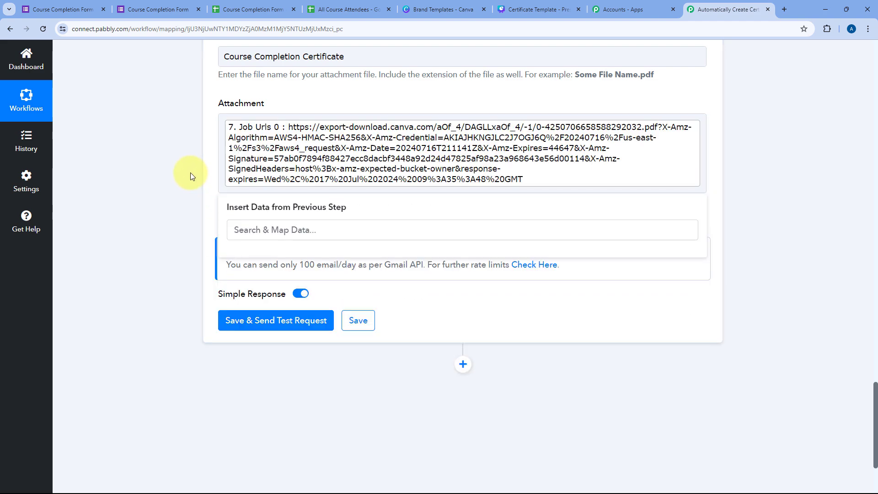
scroll(266, 168, "up", 1)
scroll(352, 183, "up", 1)
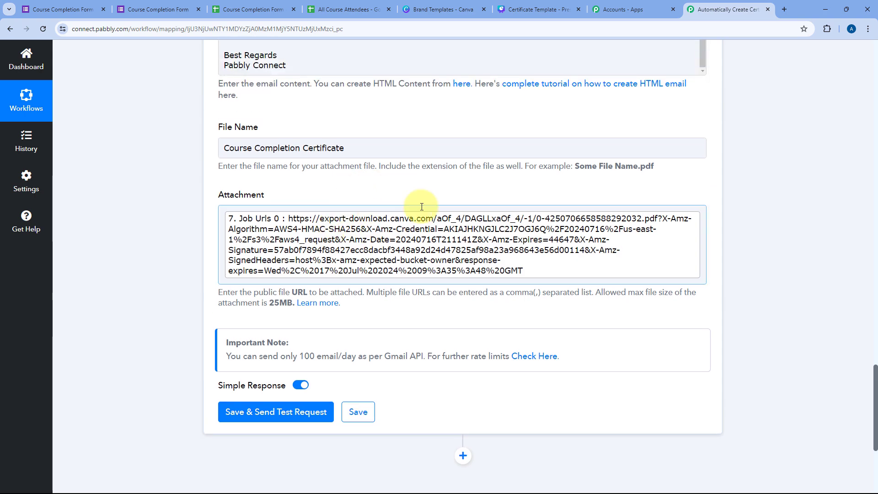
scroll(384, 203, "up", 7)
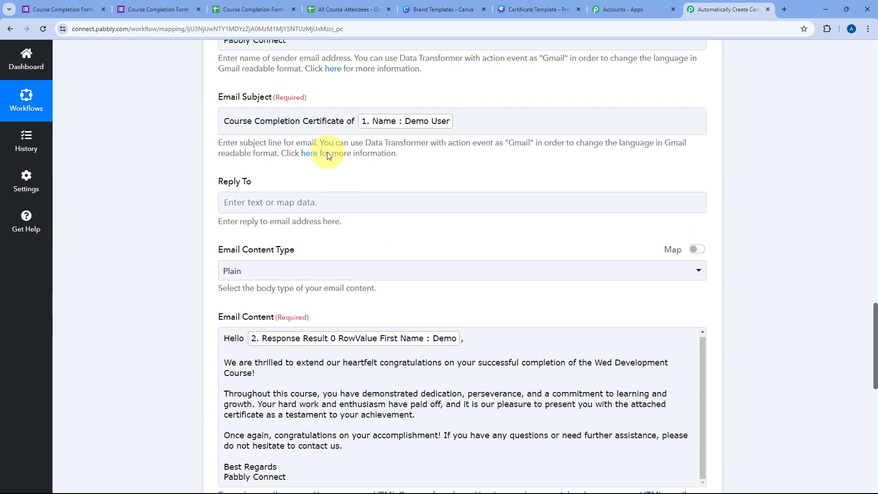
scroll(324, 152, "down", 4)
scroll(199, 201, "down", 4)
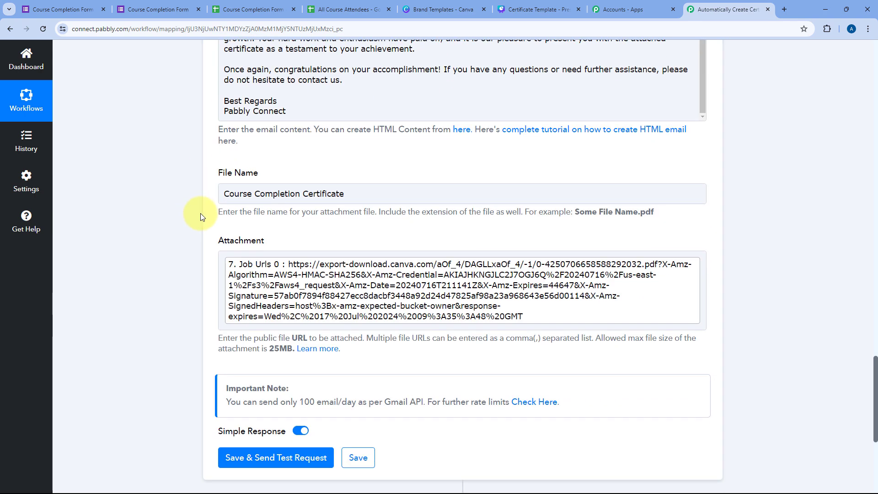
left_click(346, 198)
scroll(265, 196, "down", 2)
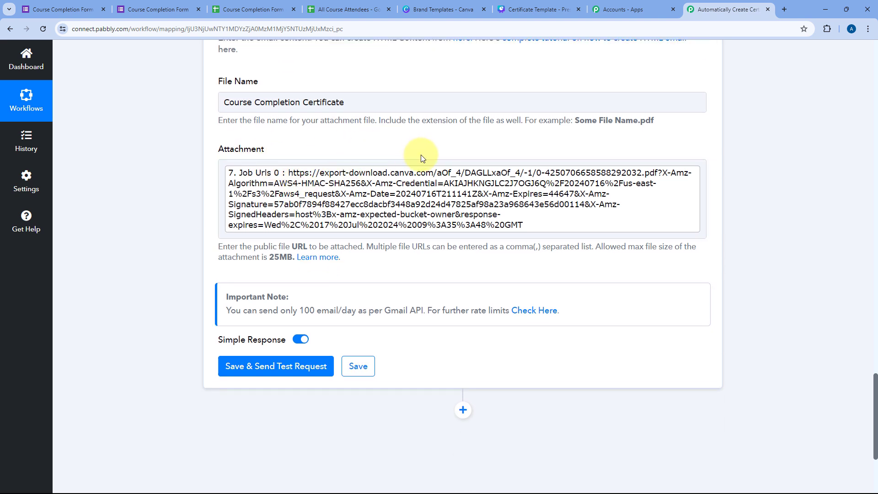
left_click(280, 366)
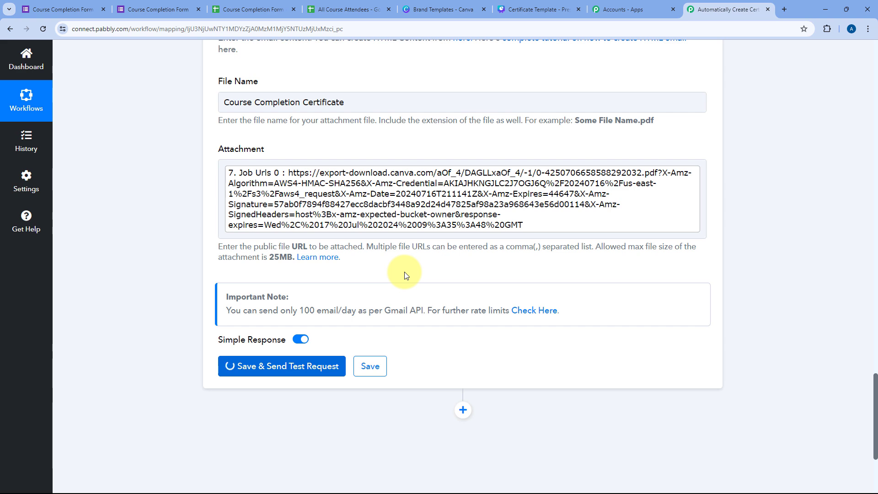
scroll(412, 288, "down", 3)
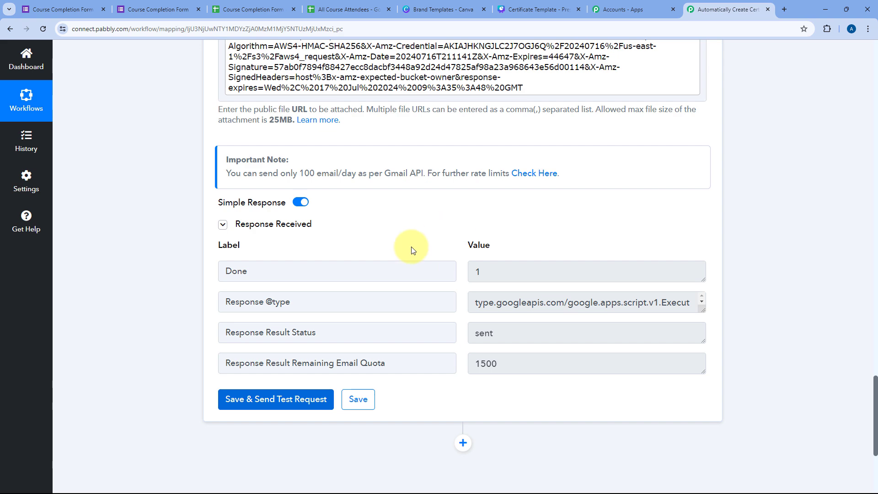
left_click(462, 334)
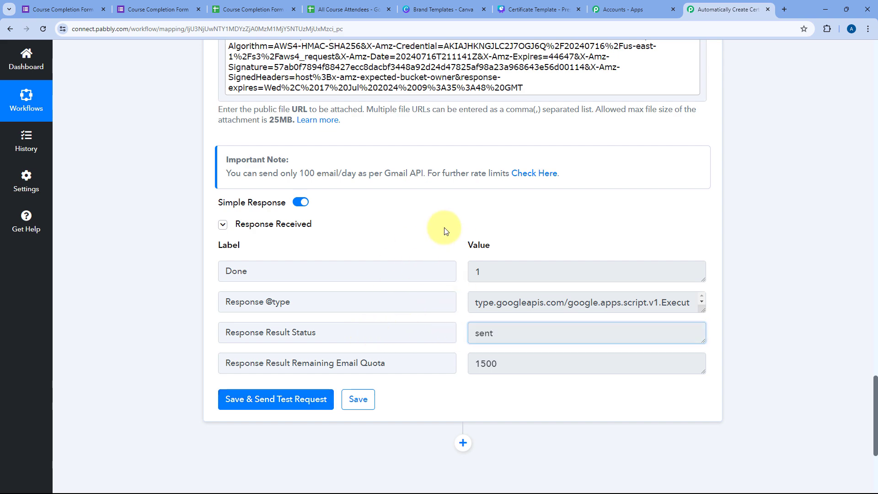
Step: Check the Canva certificate template and the Course Completion Form's recorded response
scroll(401, 225, "up", 4)
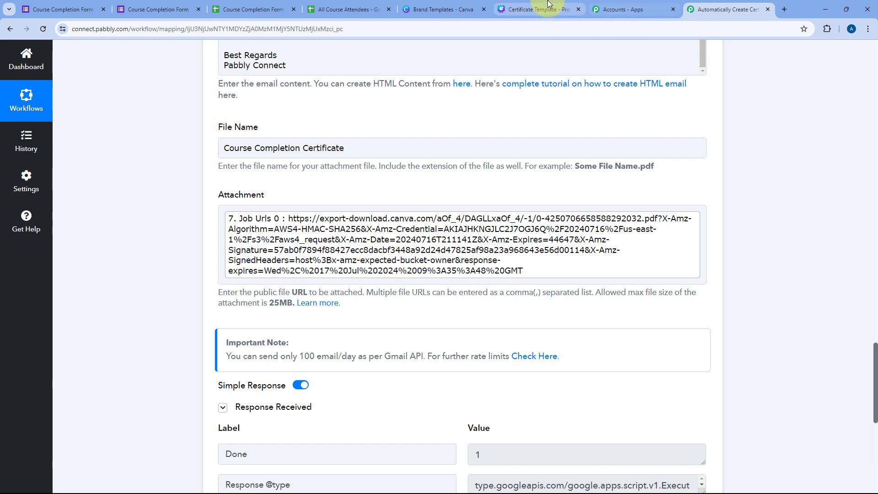
left_click(537, 10)
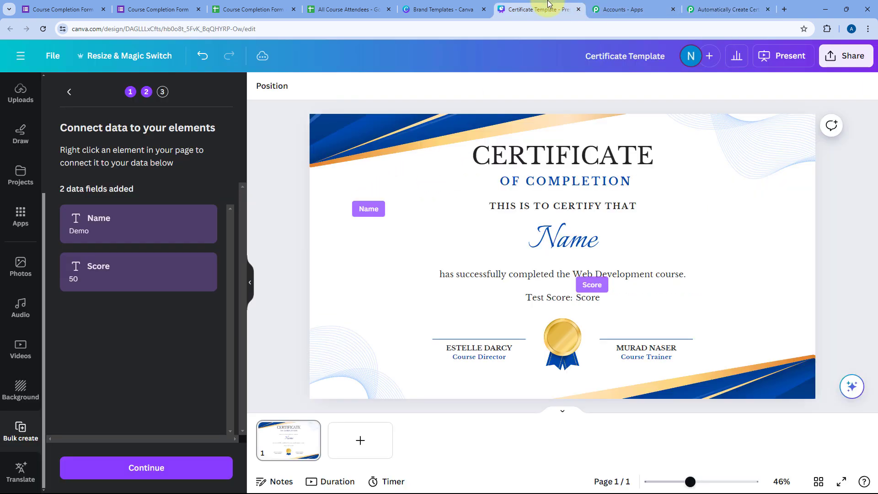
left_click(718, 9)
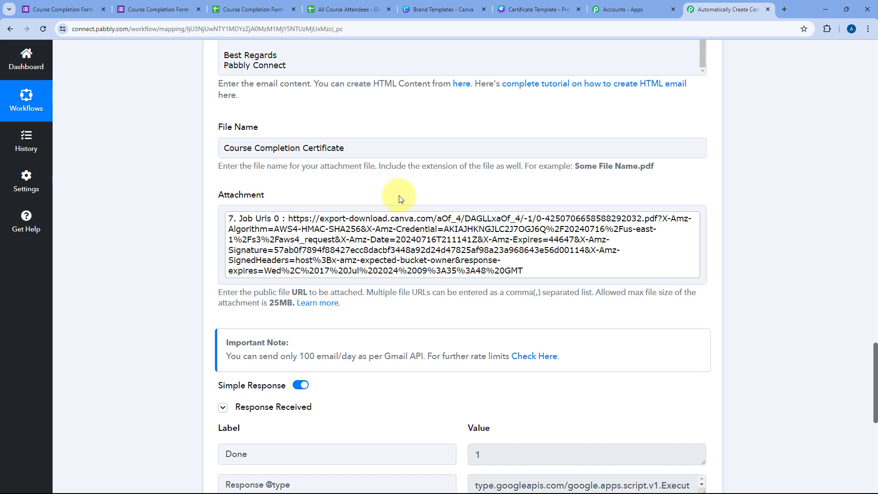
scroll(392, 196, "up", 7)
left_click(38, 9)
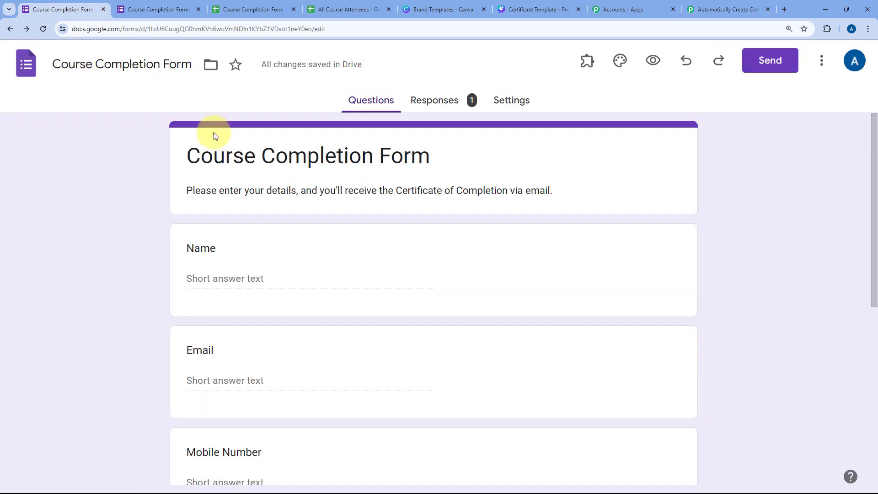
left_click(157, 9)
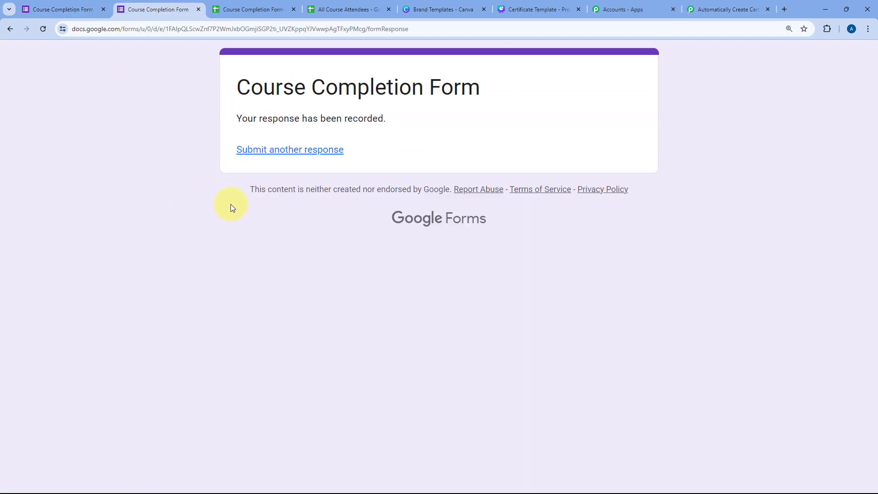
left_click(730, 2)
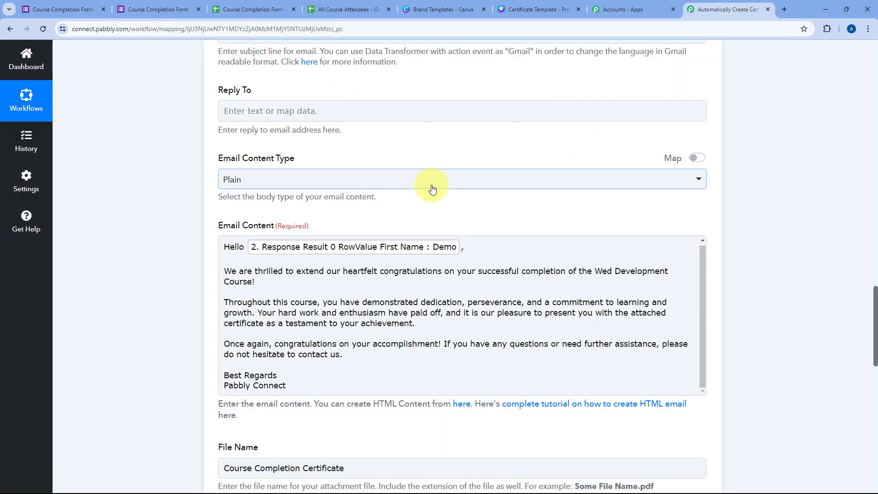
Step: Load Gmail in a new browser tab
key("ctrl+t")
type("mail.google.com/mail/u/0/?hl=en#inbox")
key("Return")
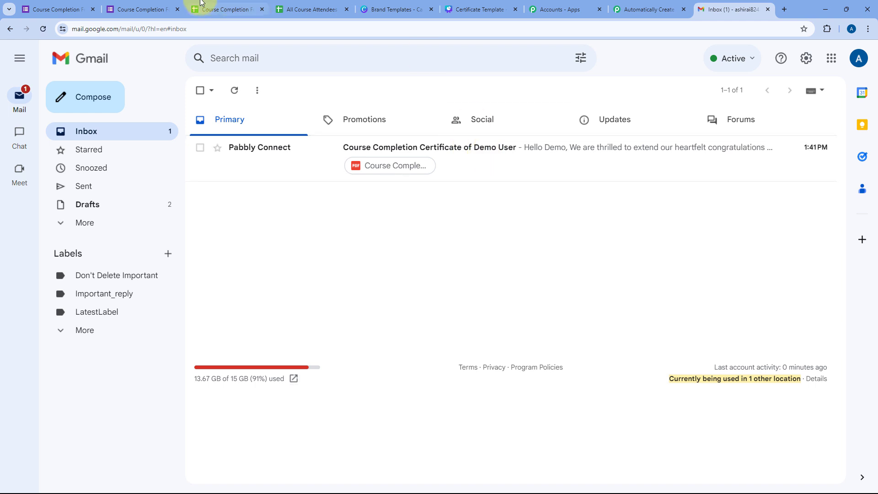
Step: Open the Course Completion Certificate email from Pabbly Connect in Gmail
left_click(160, 5)
left_click(729, 7)
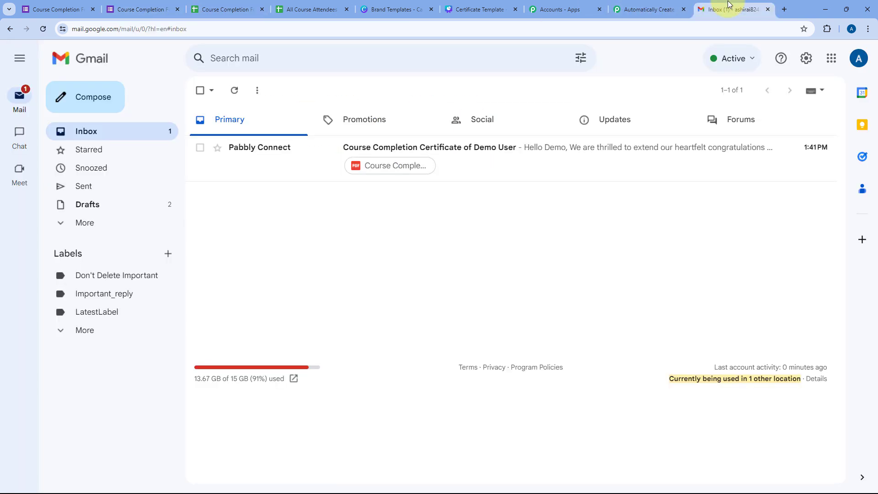
left_click(467, 157)
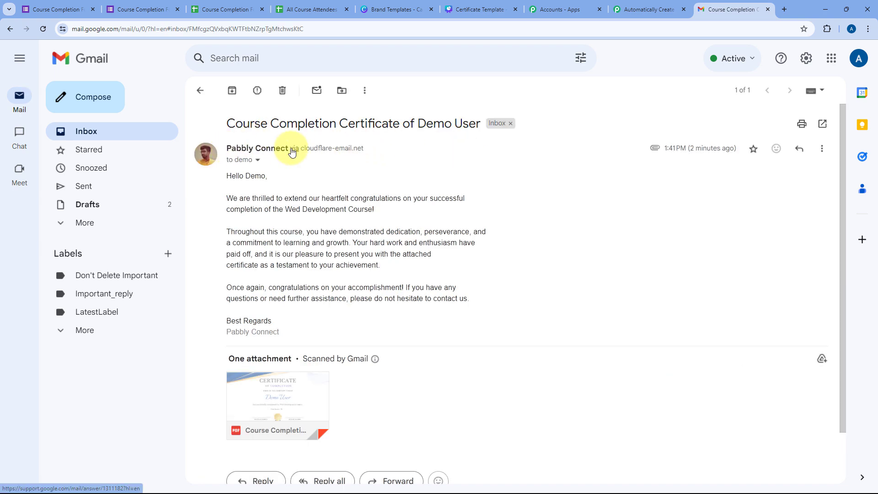
left_click(629, 4)
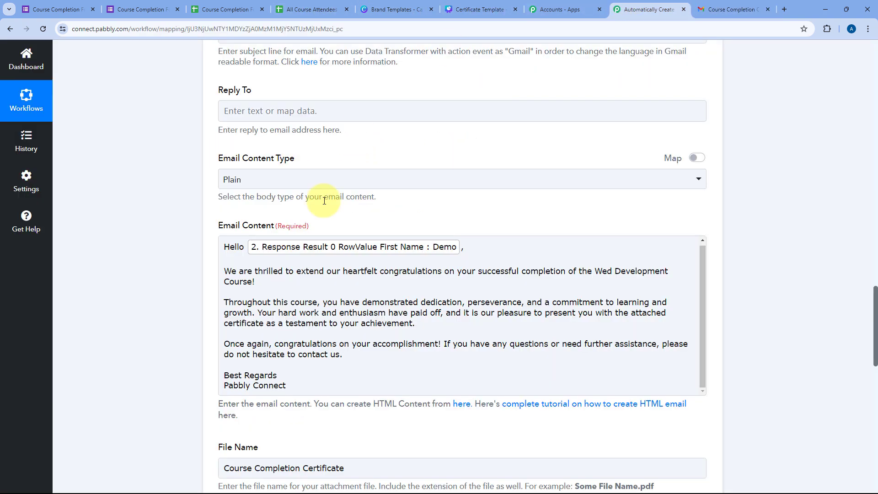
scroll(330, 201, "up", 10)
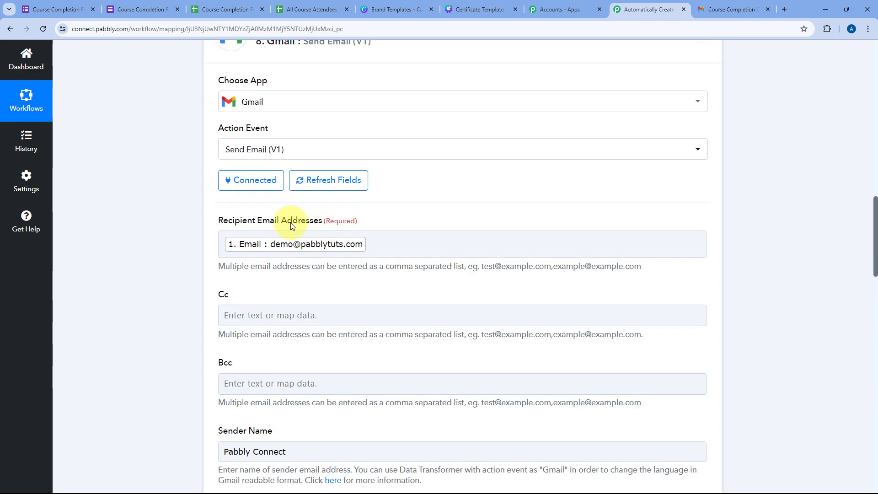
scroll(278, 276, "down", 4)
left_click(731, 9)
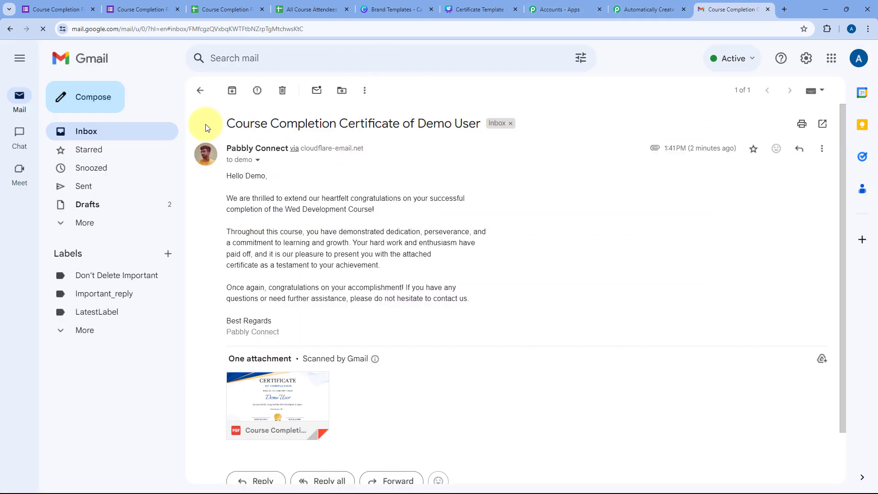
Step: Check the subject and greeting, preview the certificate PDF (Test Score 78), and return to Canva
left_click_drag(315, 124, 471, 131)
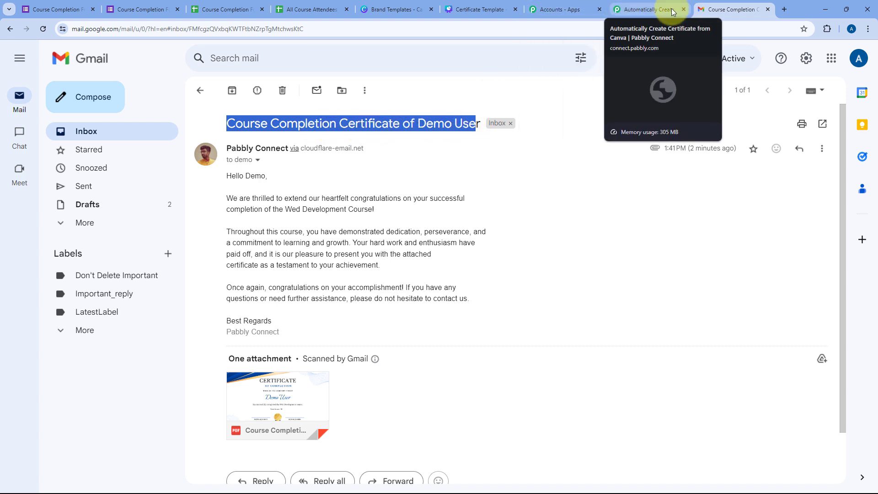
scroll(256, 145, "down", 1)
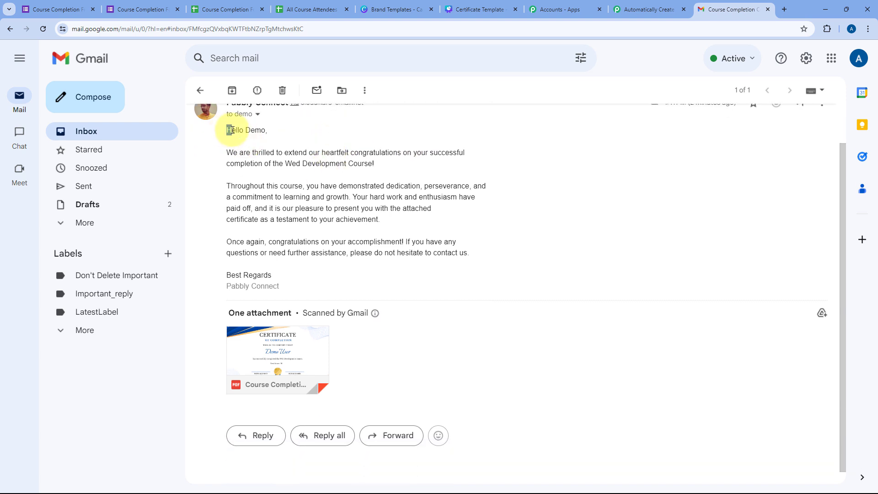
left_click_drag(231, 130, 314, 196)
left_click(314, 196)
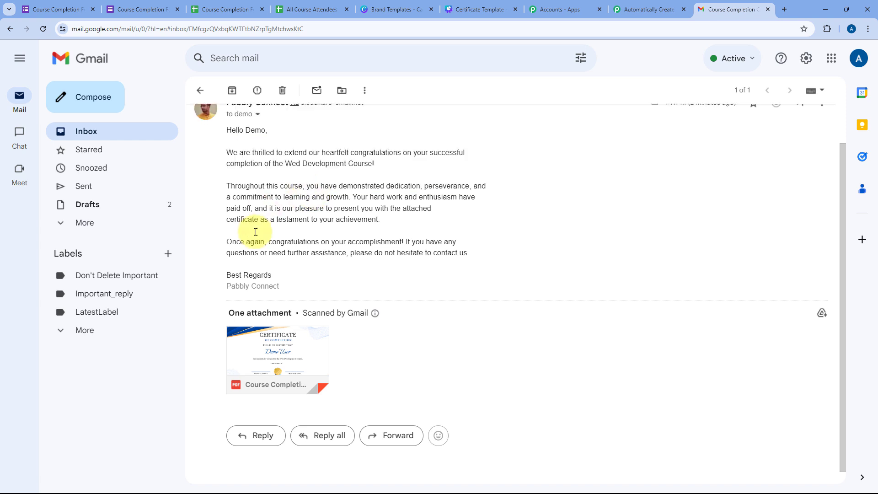
scroll(295, 264, "down", 1)
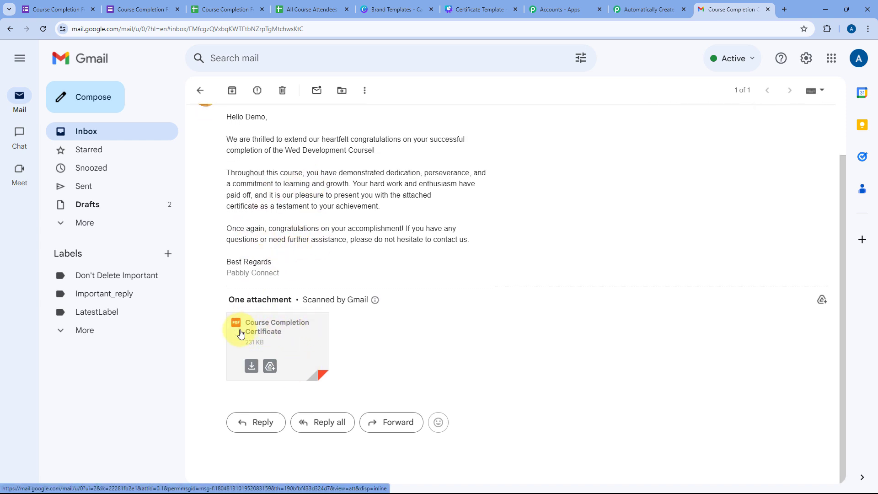
left_click(296, 333)
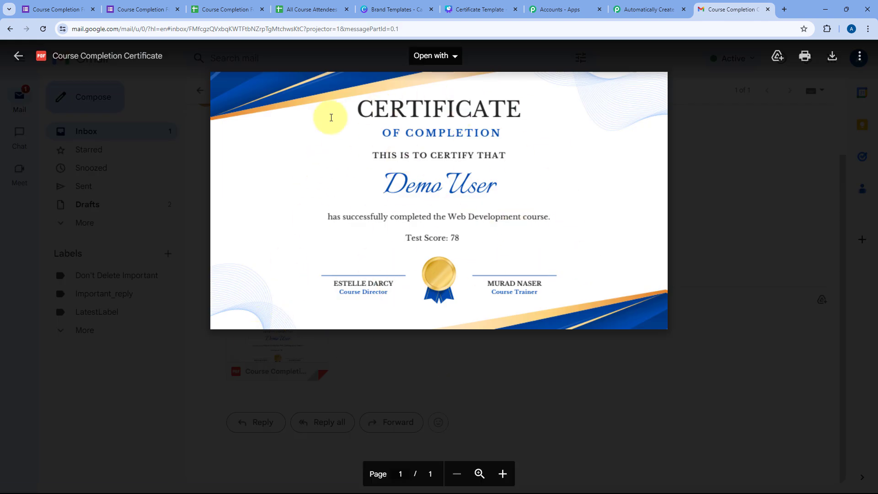
left_click(475, 9)
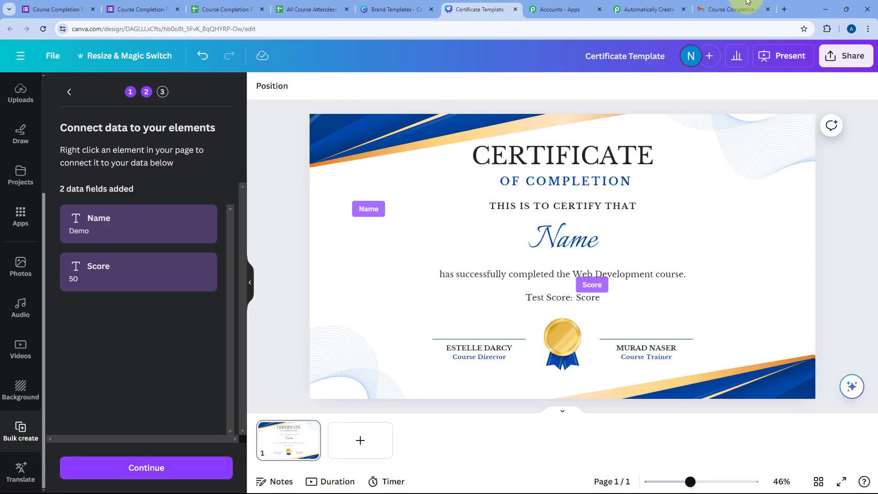
Step: Collapse the Gmail send-email step 8 in the certificate workflow
left_click(732, 10)
left_click(658, 10)
scroll(640, 206, "up", 5)
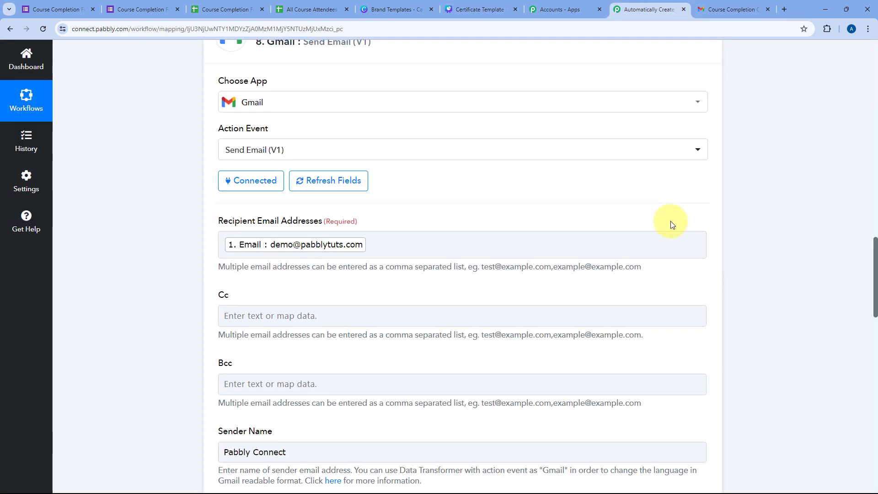
scroll(686, 222, "up", 4)
left_click(705, 220)
scroll(741, 201, "up", 7)
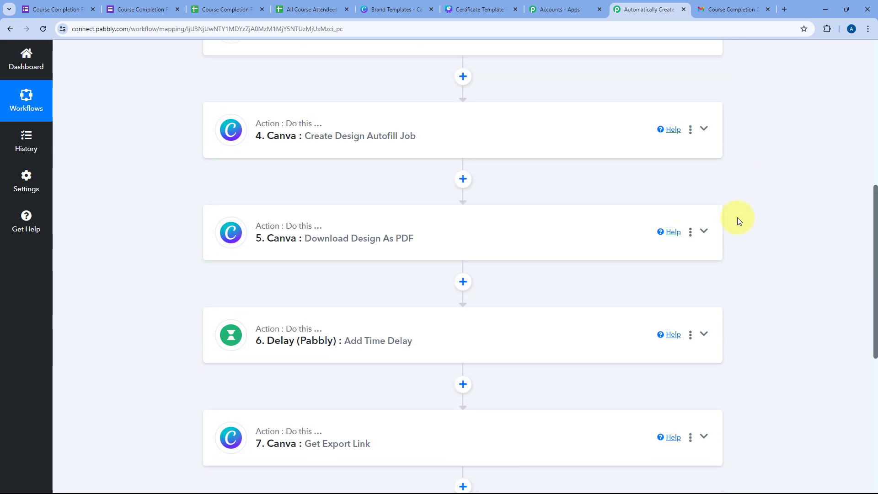
scroll(737, 217, "up", 10)
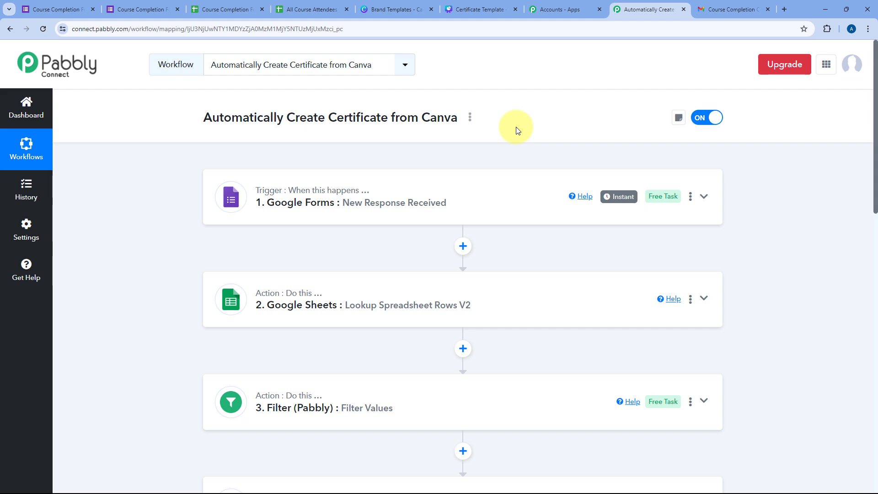
Step: Close the certificate PDF preview in Gmail and go back to the course completion form
left_click(736, 9)
left_click(198, 91)
left_click(198, 91)
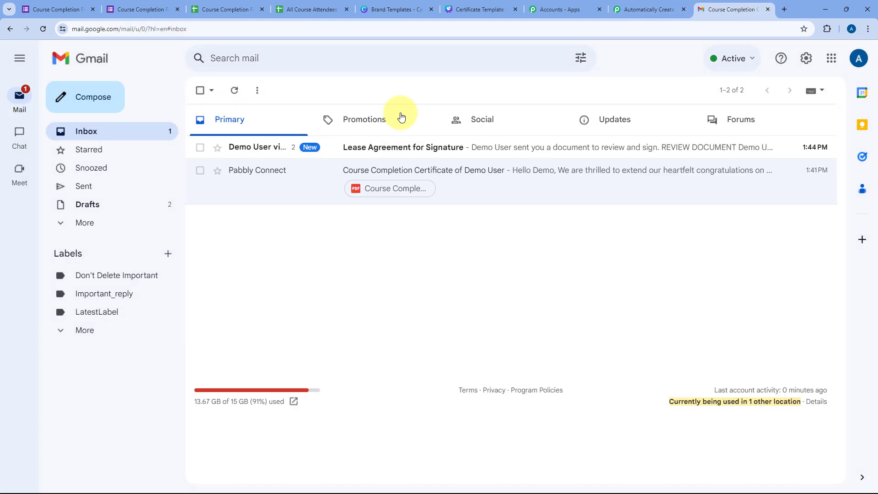
left_click(548, 9)
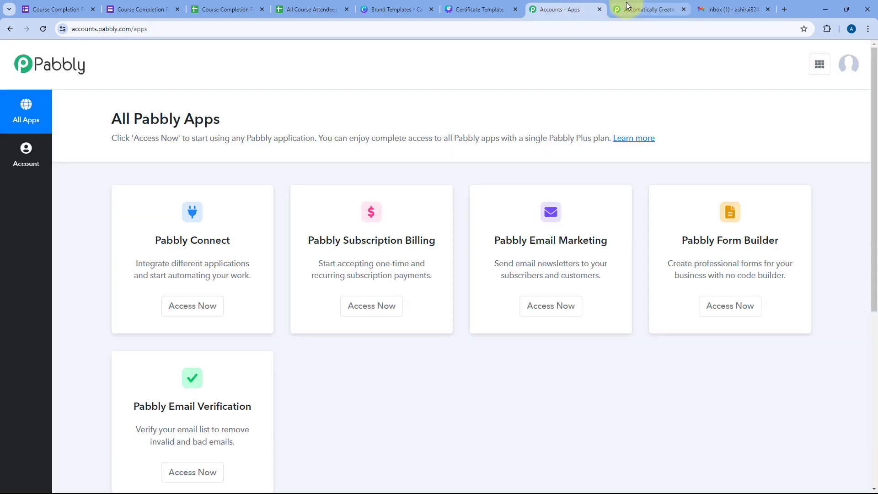
left_click(650, 9)
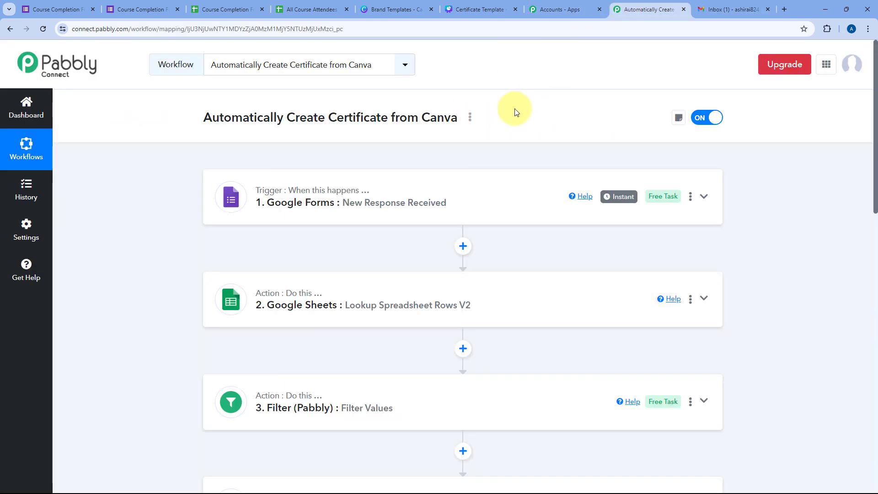
left_click(151, 8)
Step: Reload a blank form and fill Name with the sample attendee's name from the attendees sheet
left_click(46, 29)
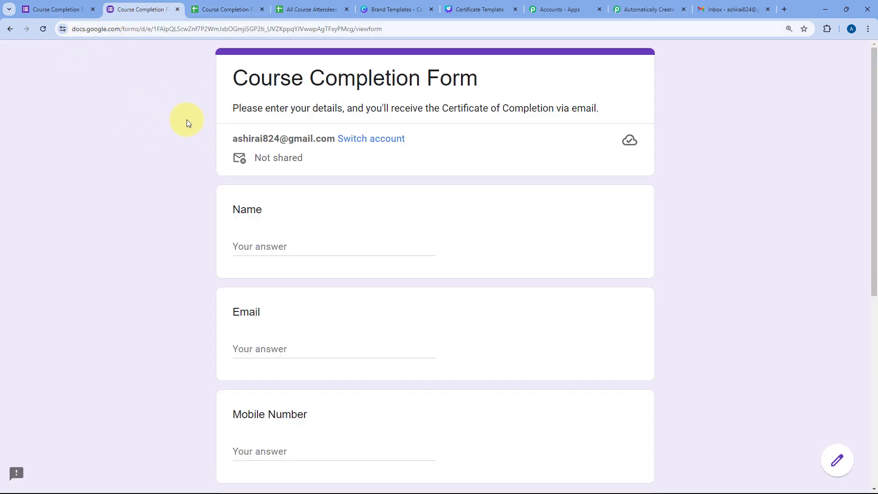
scroll(187, 123, "down", 3)
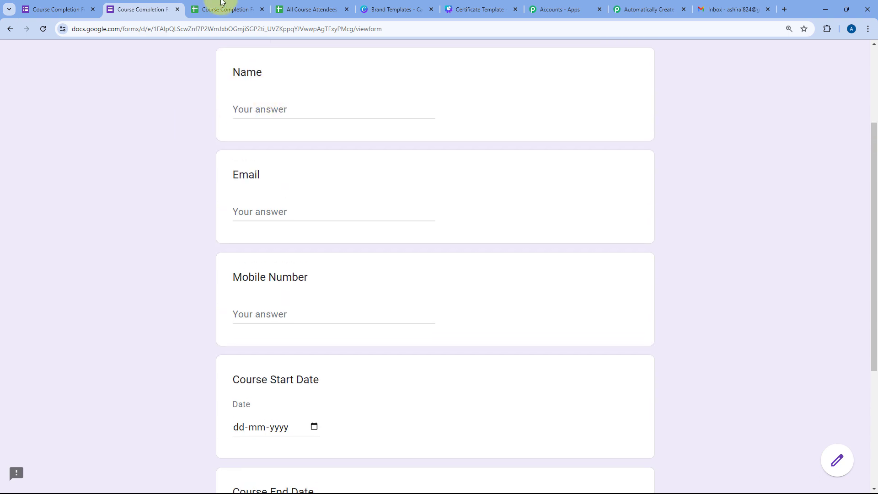
left_click(305, 9)
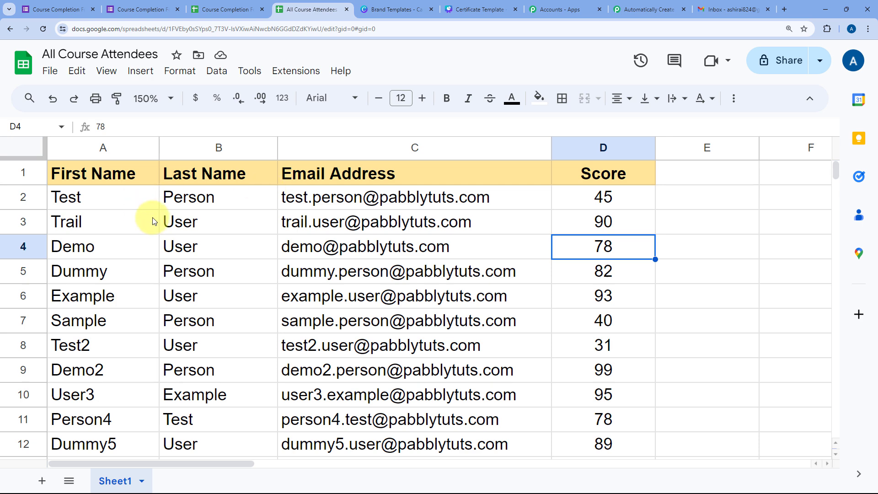
scroll(151, 259, "down", 2)
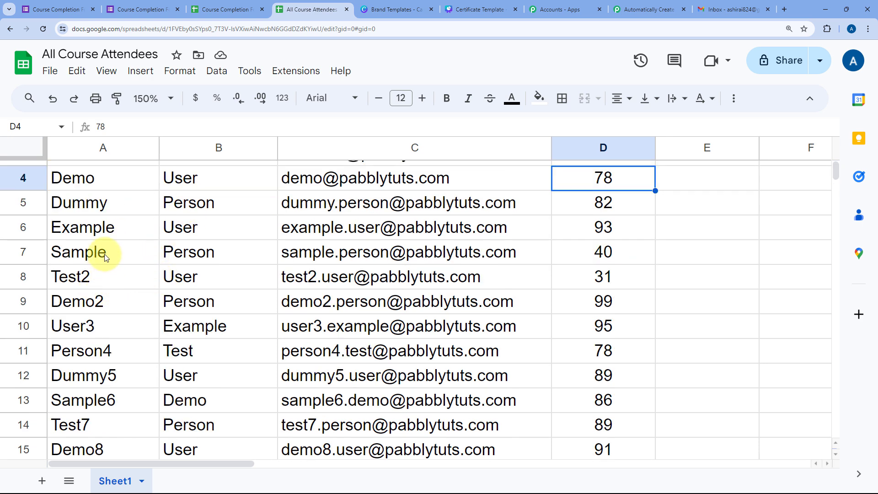
left_click_drag(105, 257, 186, 259)
key("ctrl+c")
left_click(224, 9)
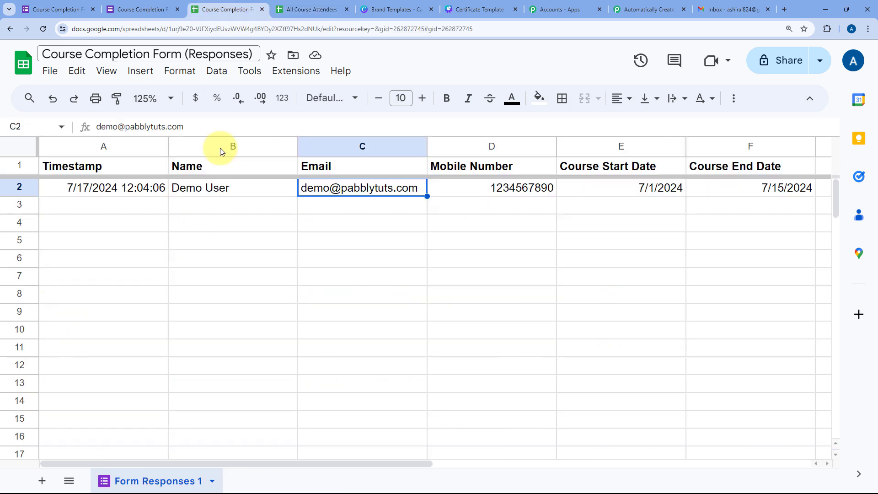
left_click(142, 9)
left_click(267, 120)
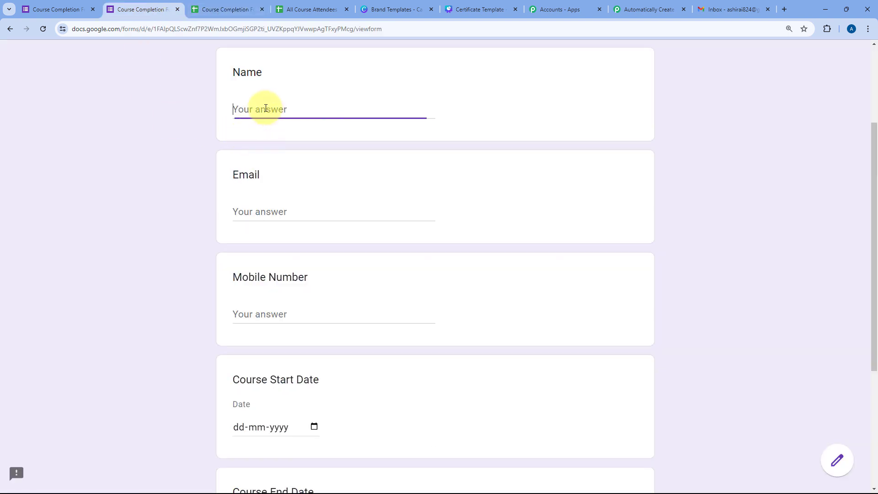
key("ctrl+v")
Step: Fill Email with the attendee's address from cell C7 and enter the mobile number
left_click(311, 9)
left_click(350, 257)
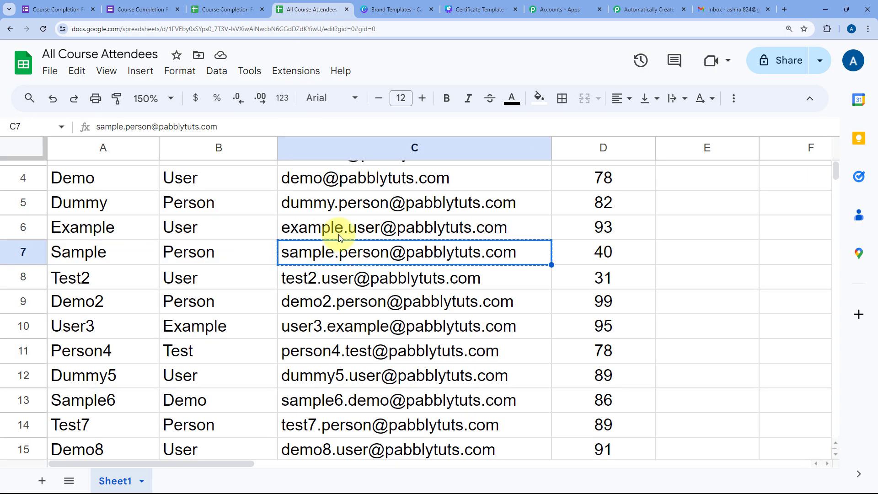
left_click(224, 10)
left_click(177, 11)
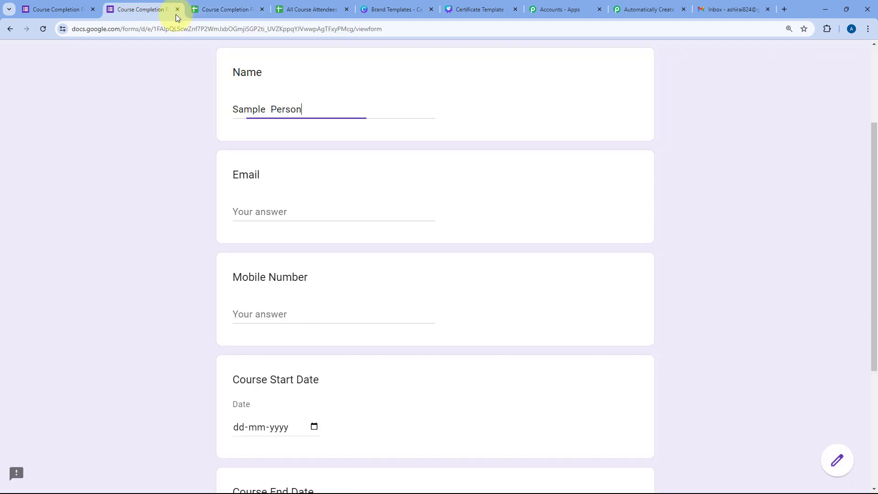
left_click(251, 210)
key("ctrl+v")
scroll(179, 215, "down", 2)
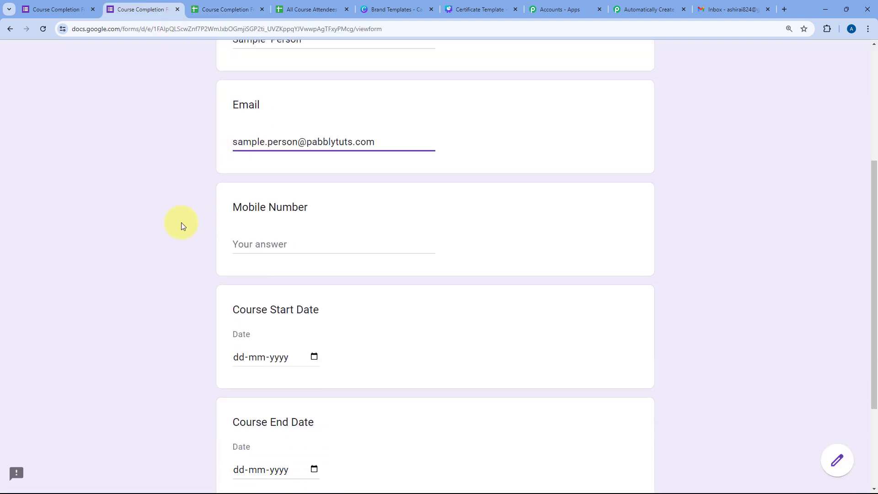
left_click(280, 222)
type("325416")
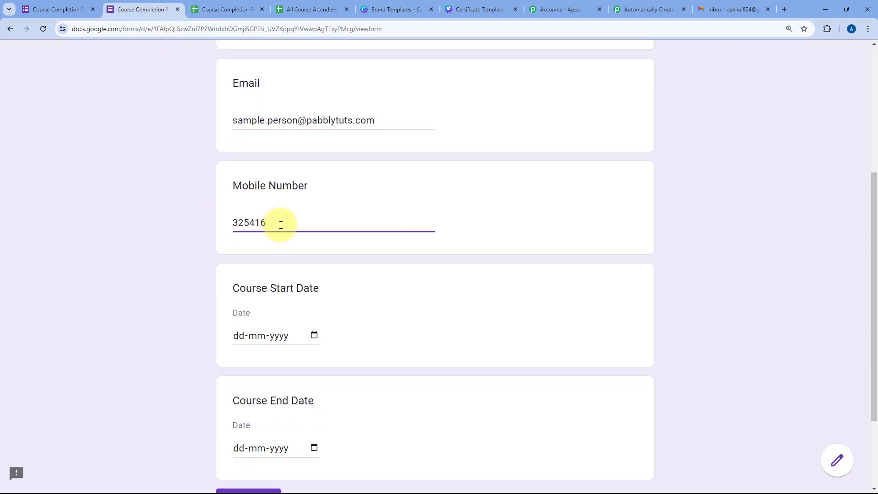
type("87#")
Step: Set the course dates to 01-06-2024 start and 20-06-2024 end
left_click(281, 334)
left_click(314, 335)
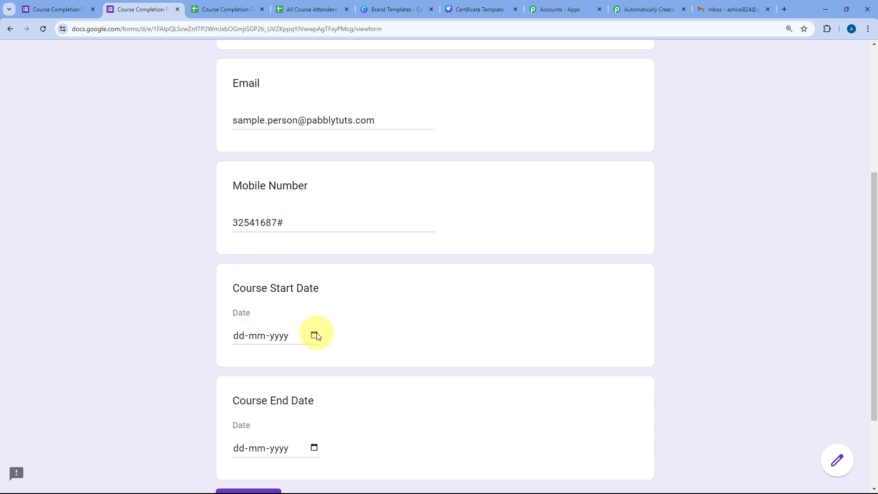
left_click(314, 336)
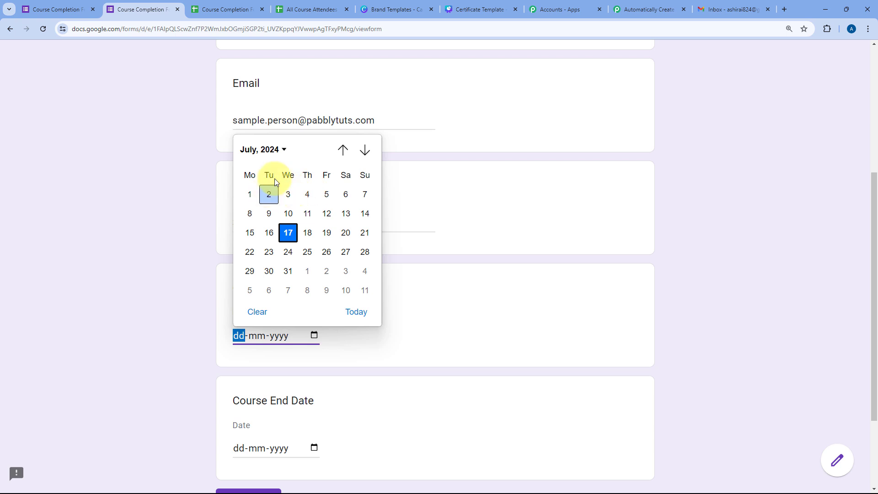
left_click(343, 150)
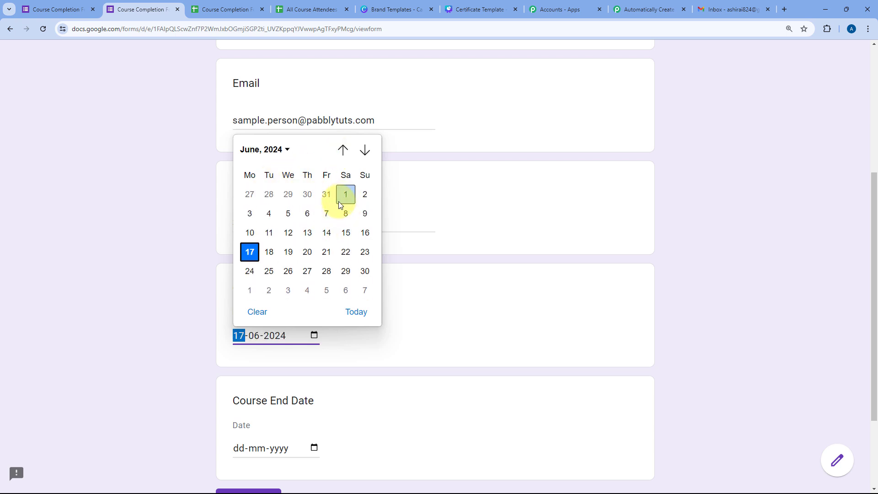
left_click(345, 194)
left_click(314, 448)
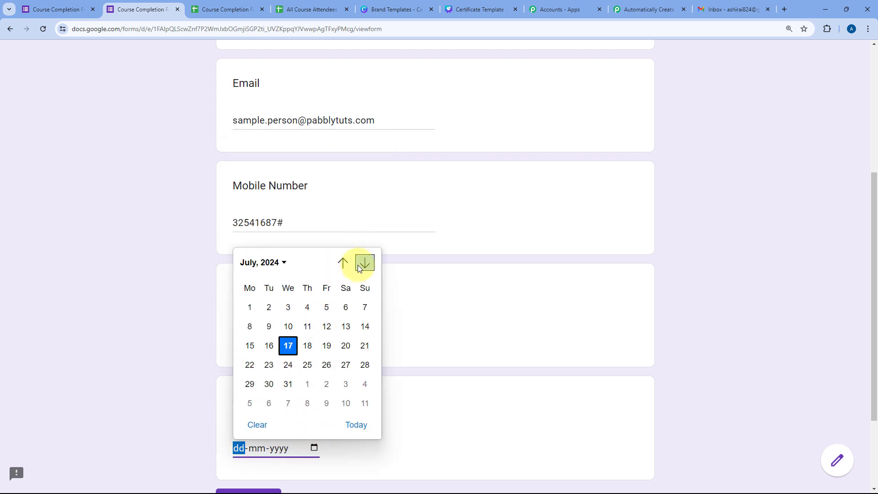
left_click(343, 264)
left_click(306, 366)
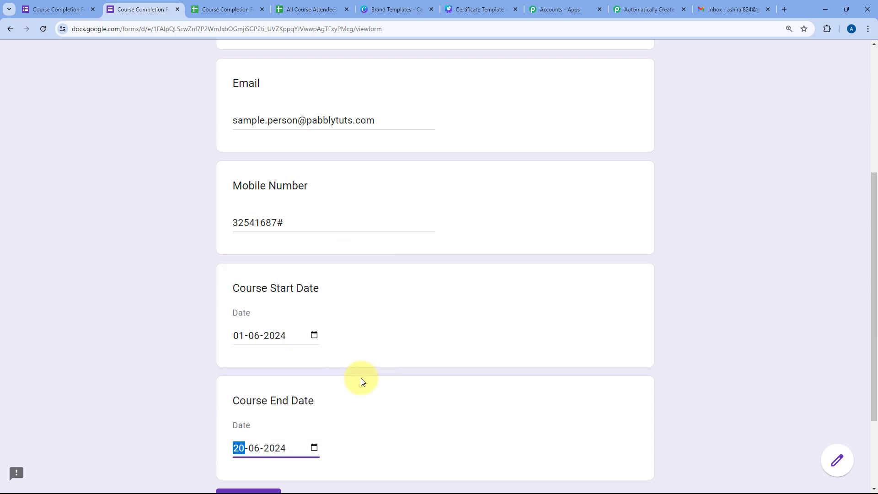
Step: Remove the extra space from the Name answer and submit the response
scroll(157, 349, "down", 3)
scroll(206, 291, "up", 2)
scroll(198, 283, "up", 3)
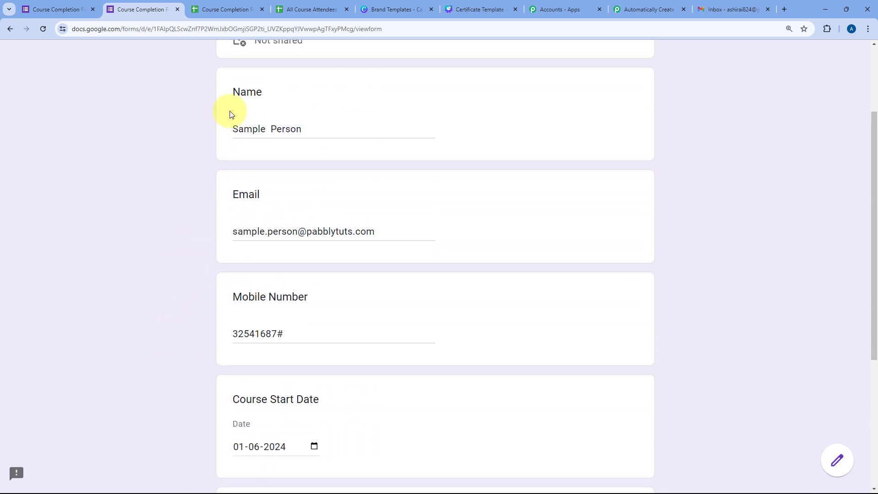
key("BackSpace")
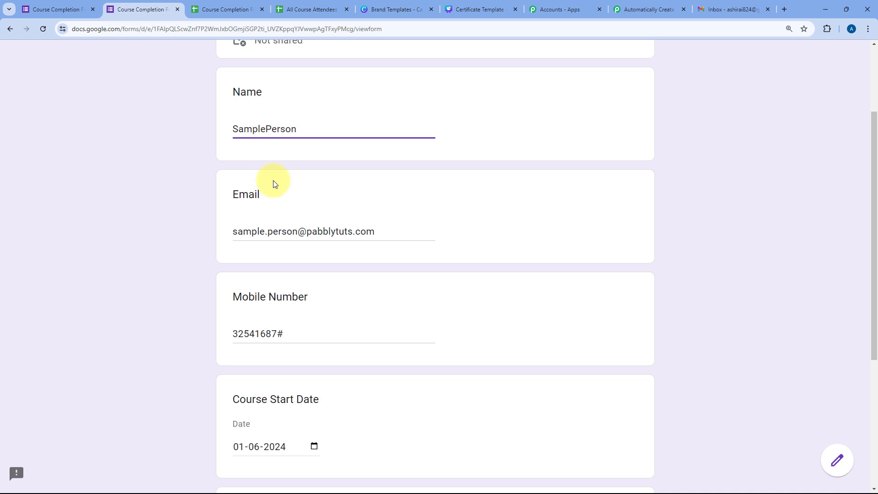
scroll(186, 232, "down", 4)
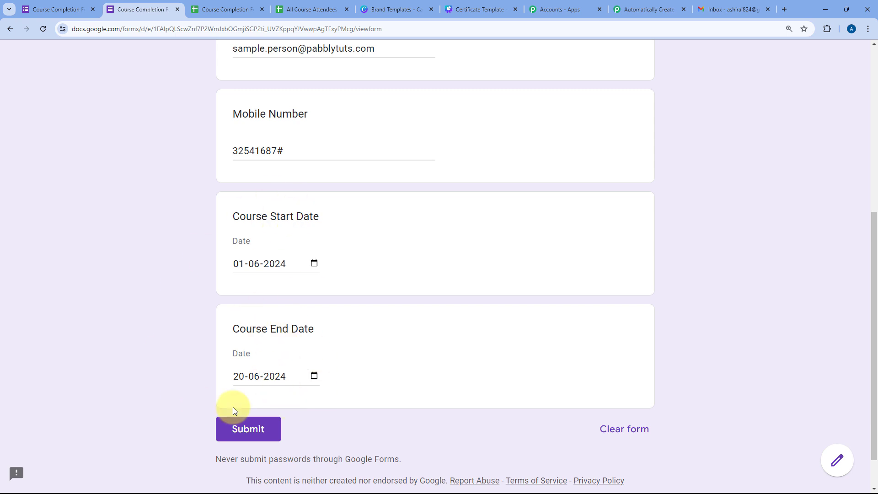
left_click(250, 429)
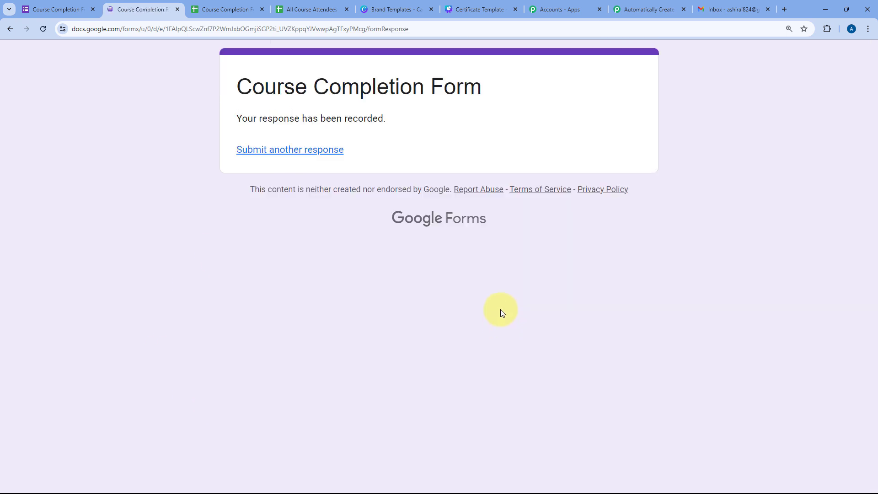
Step: Check the new response in row 7 and its Score of 40, glance at the Canva template, then return to the workflow
left_click(231, 9)
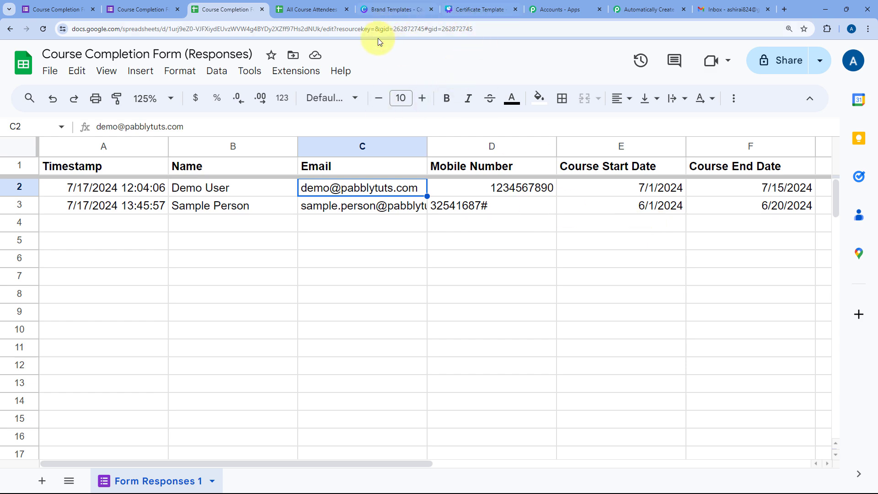
left_click(308, 3)
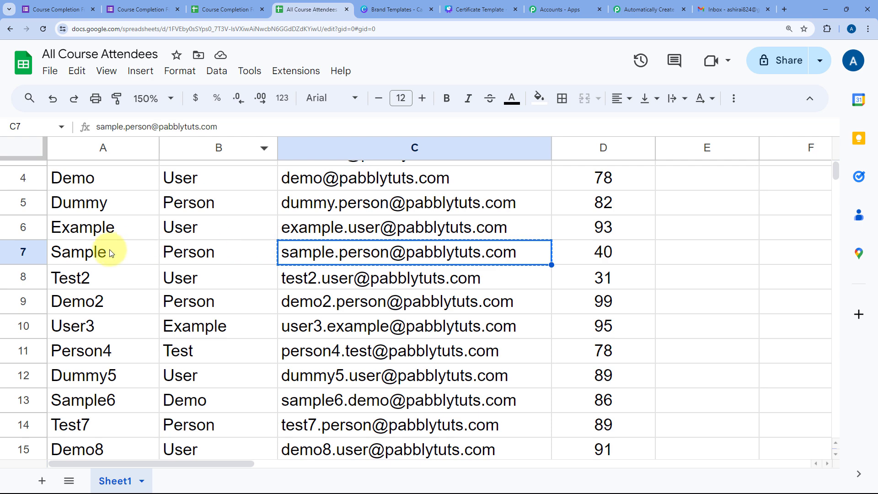
left_click_drag(111, 252, 533, 253)
left_click(599, 253)
scroll(644, 262, "up", 2)
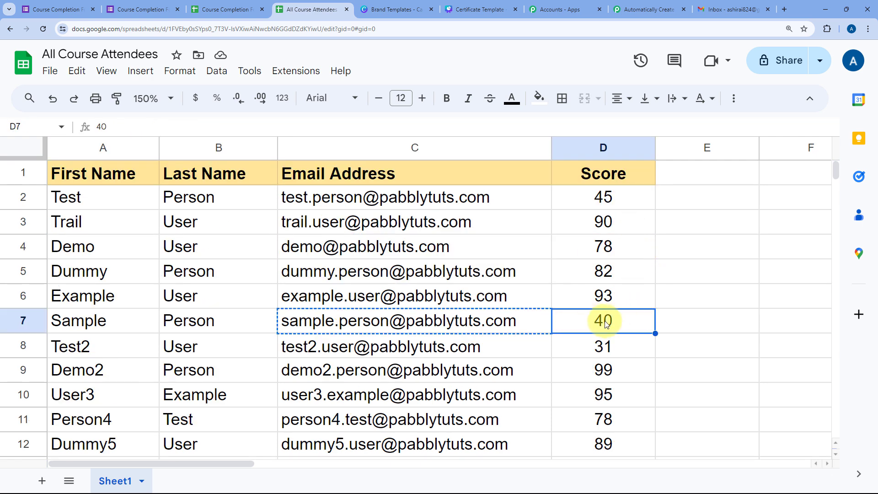
left_click(466, 9)
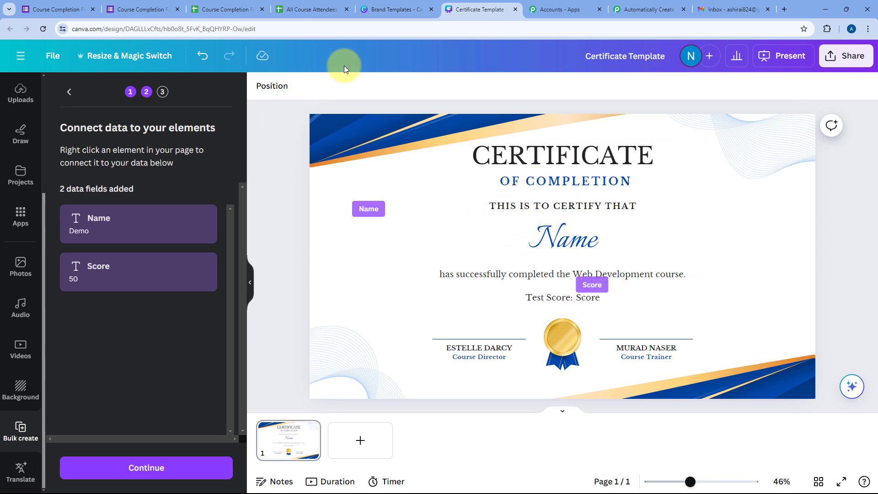
left_click(626, 6)
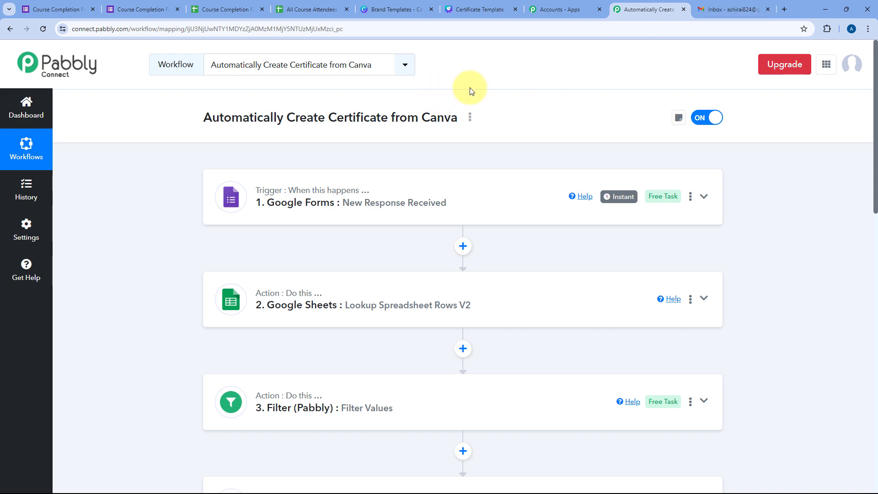
scroll(484, 107, "down", 9)
scroll(473, 145, "up", 3)
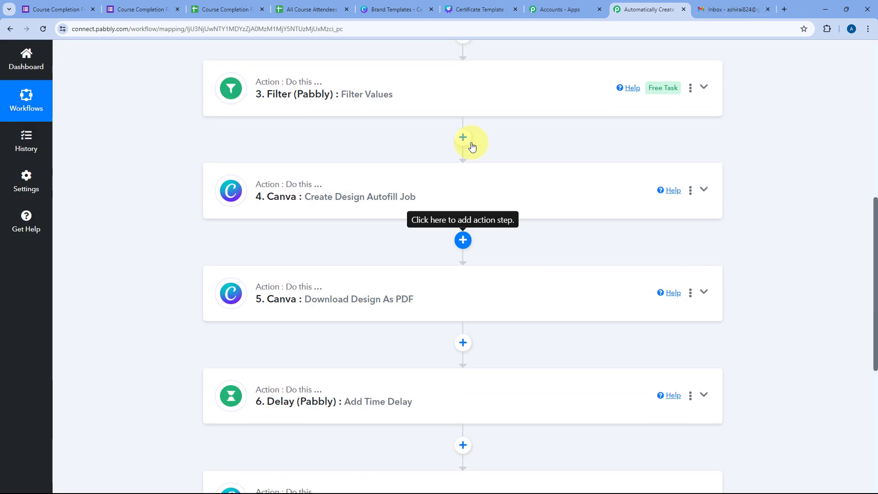
scroll(402, 151, "down", 8)
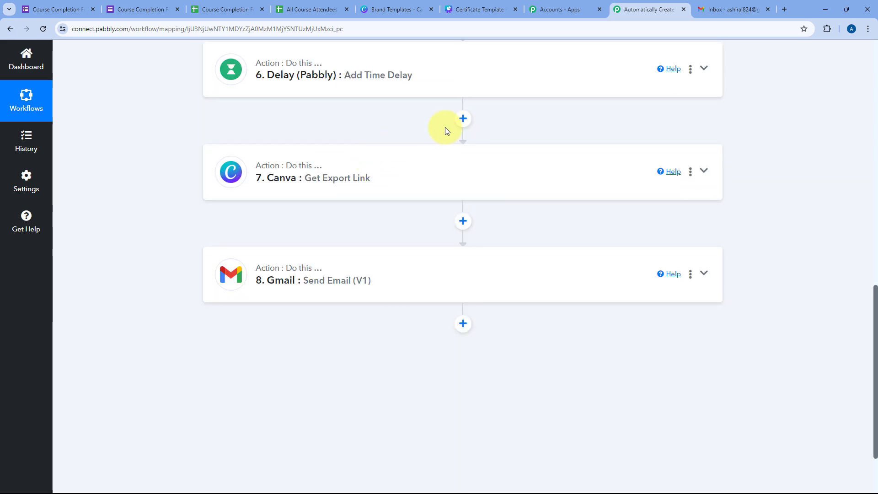
scroll(447, 130, "up", 3)
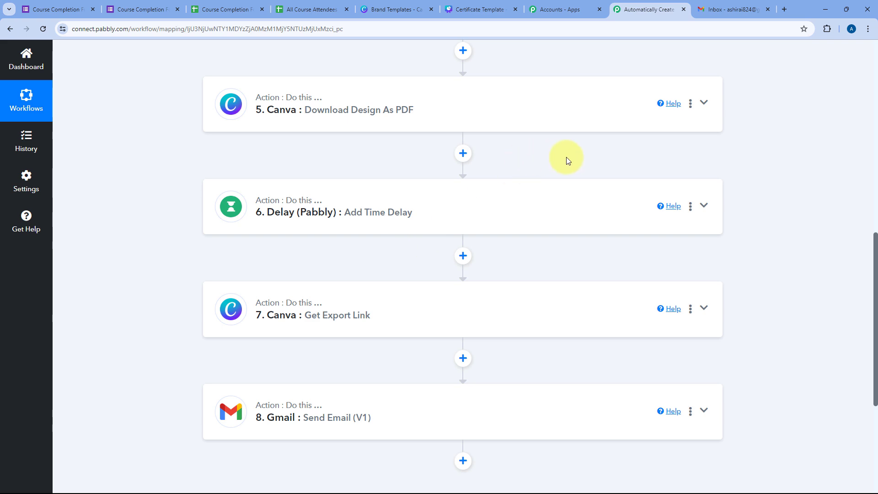
scroll(566, 159, "up", 9)
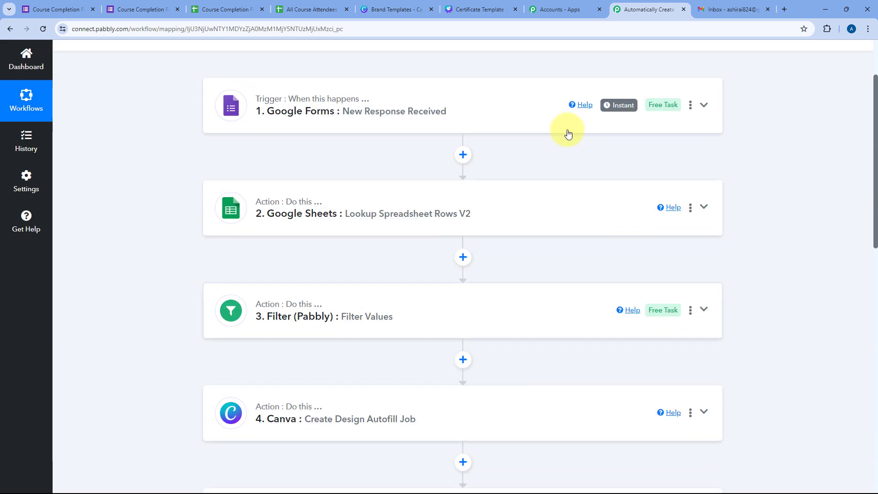
scroll(567, 132, "up", 2)
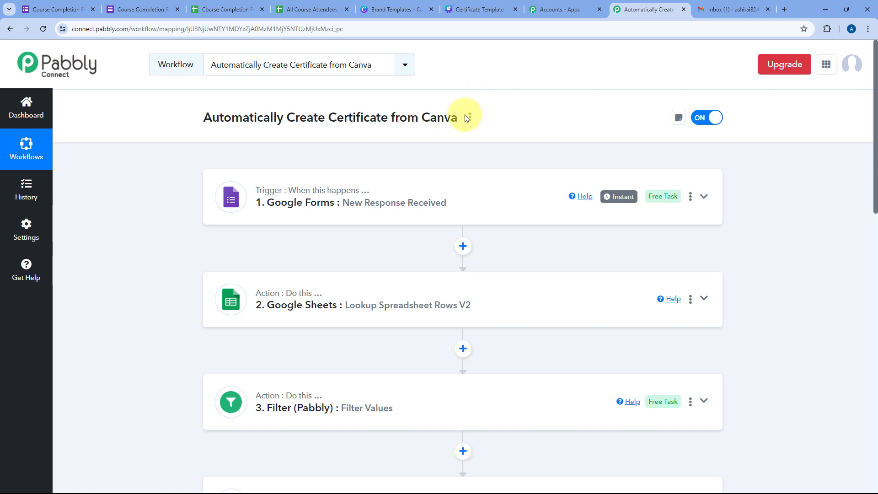
Step: Open the newest certificate email in Gmail and check its Pabbly Connect sender and subject line
left_click(729, 8)
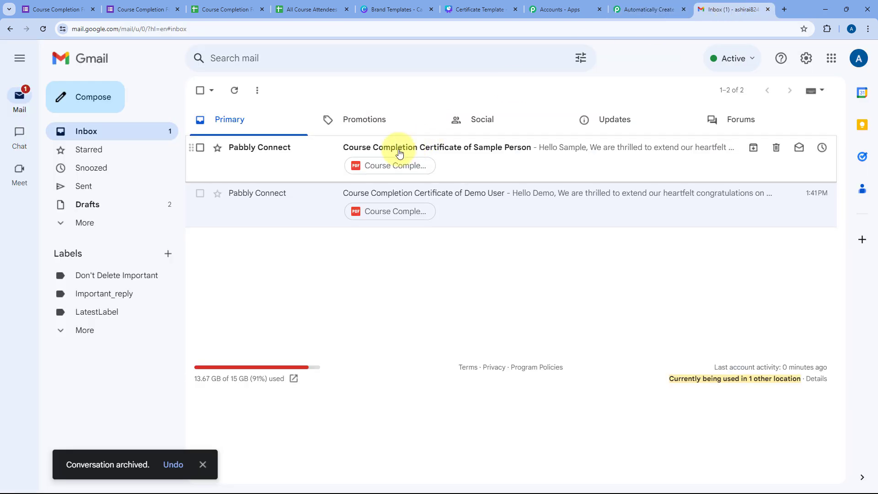
left_click(307, 152)
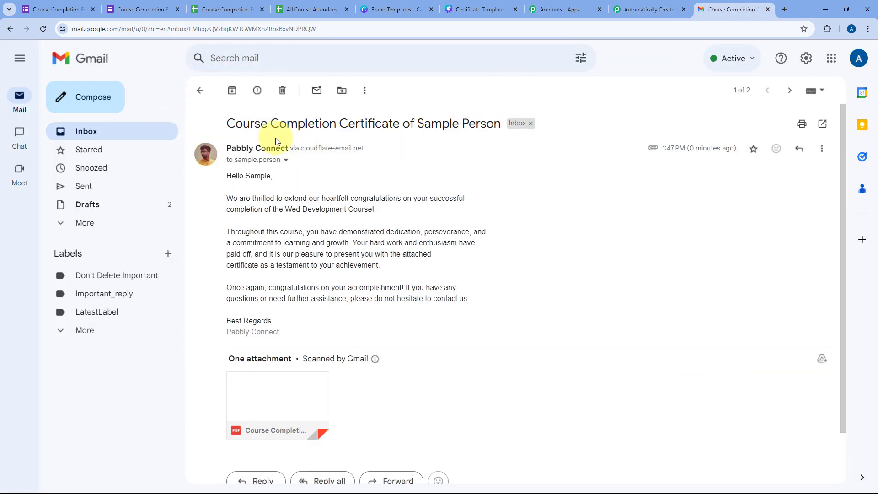
left_click_drag(226, 148, 288, 150)
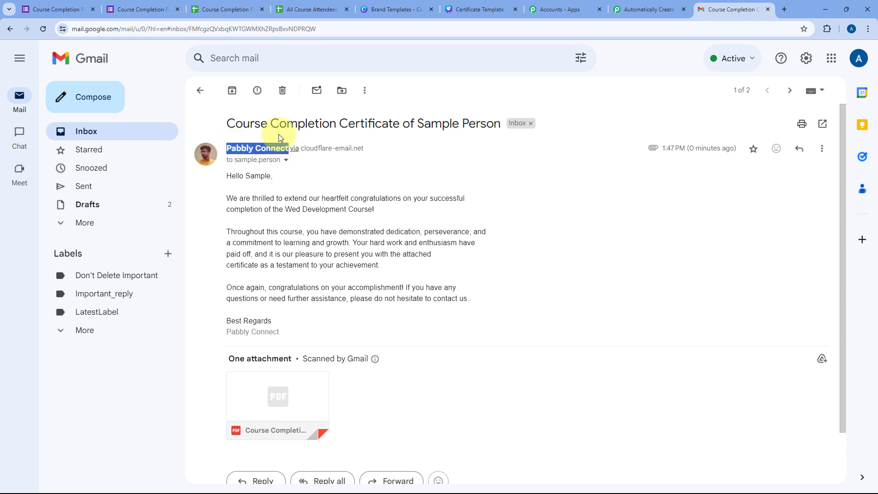
left_click_drag(226, 124, 514, 131)
left_click(486, 131)
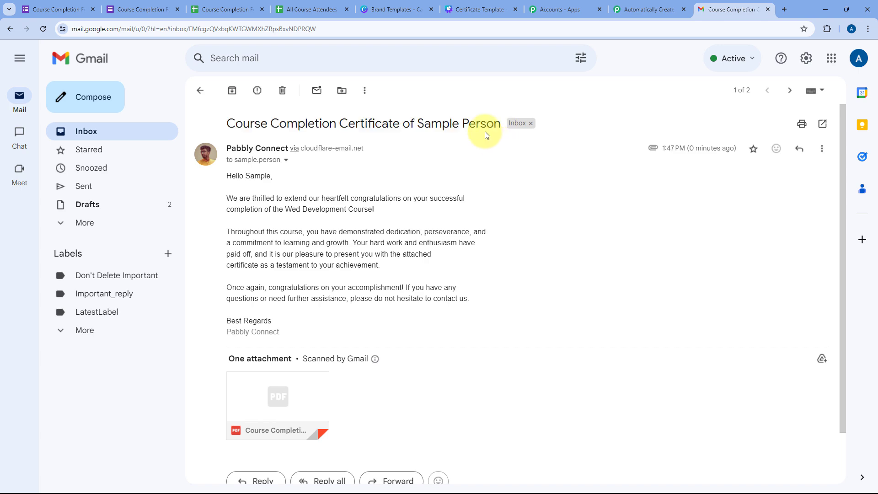
Step: Preview the attached certificate PDF showing Test Score 40 and compare it against the attendee sheet
left_click(140, 9)
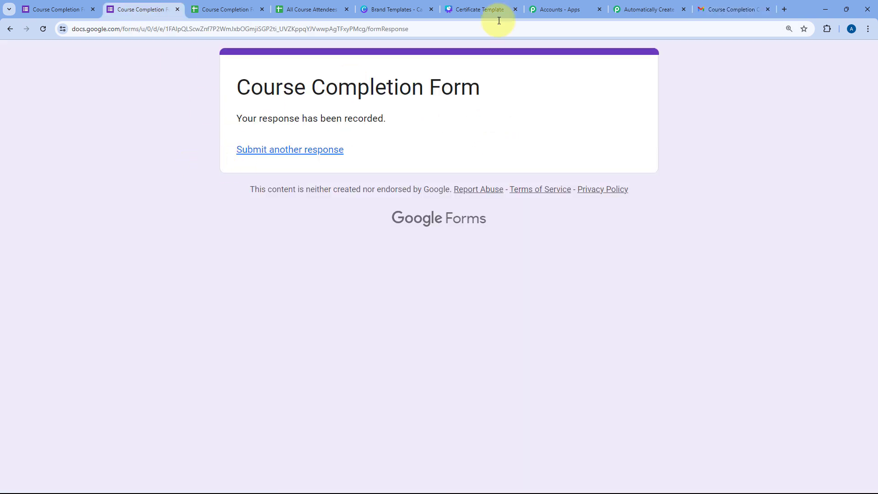
left_click(716, 9)
scroll(386, 186, "down", 1)
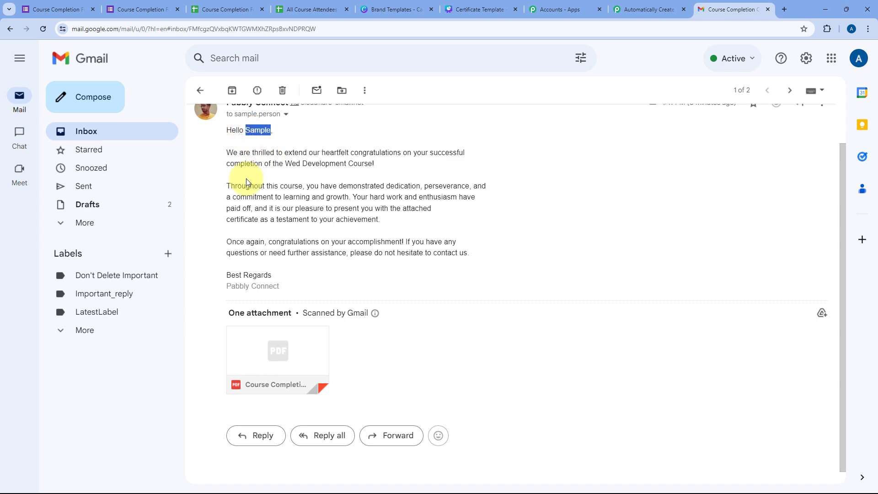
left_click(286, 348)
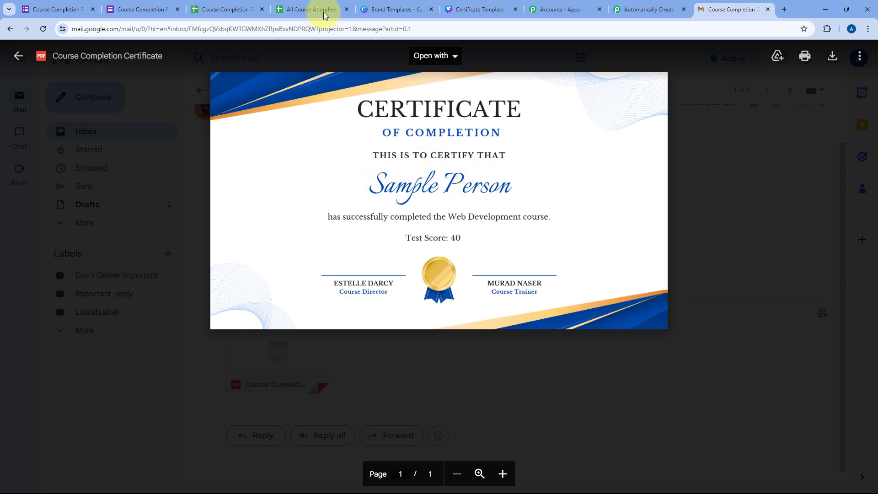
left_click(284, 9)
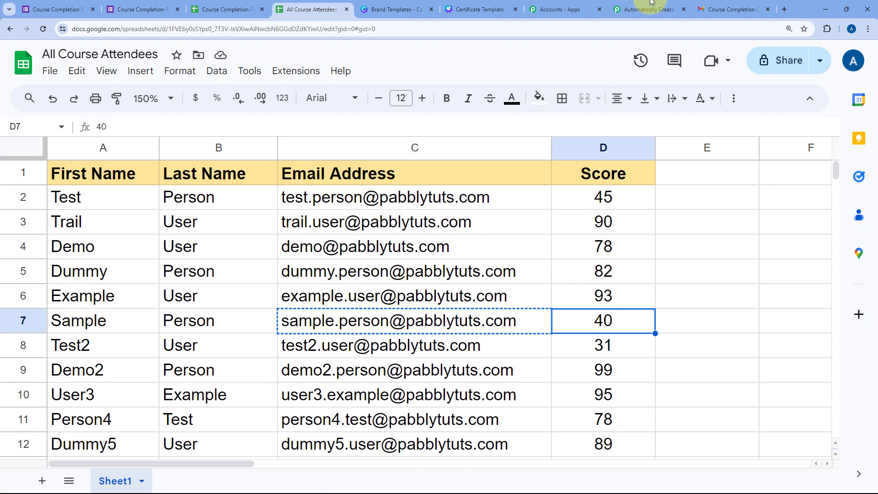
Step: Close Gmail's PDF preview and scroll through the Automatically Create Certificate from Canva workflow steps
left_click(727, 9)
left_click(698, 57)
left_click(653, 6)
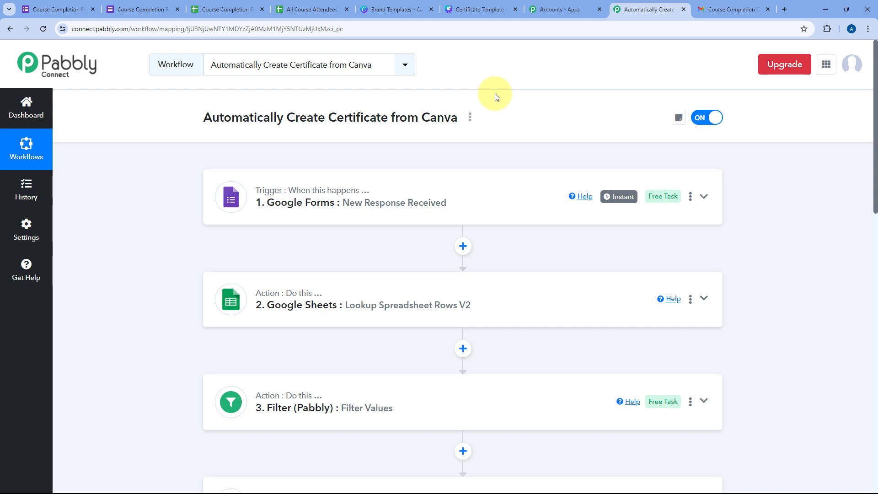
scroll(496, 97, "down", 12)
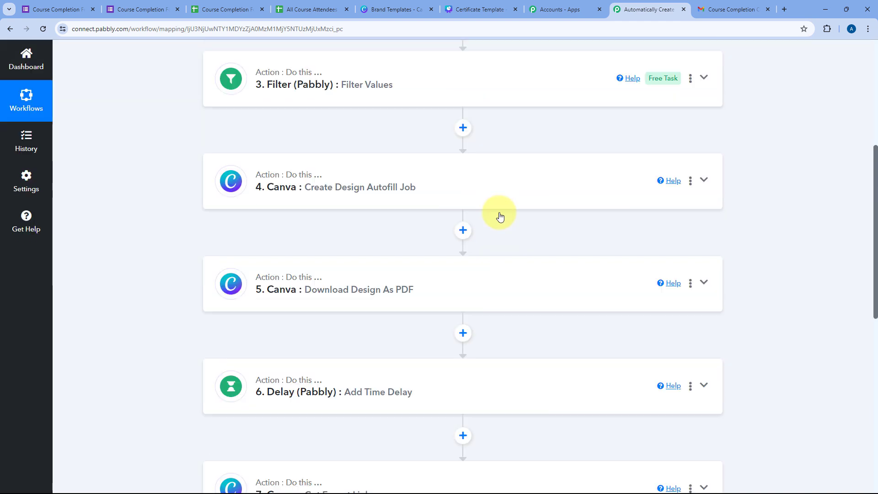
scroll(519, 231, "up", 12)
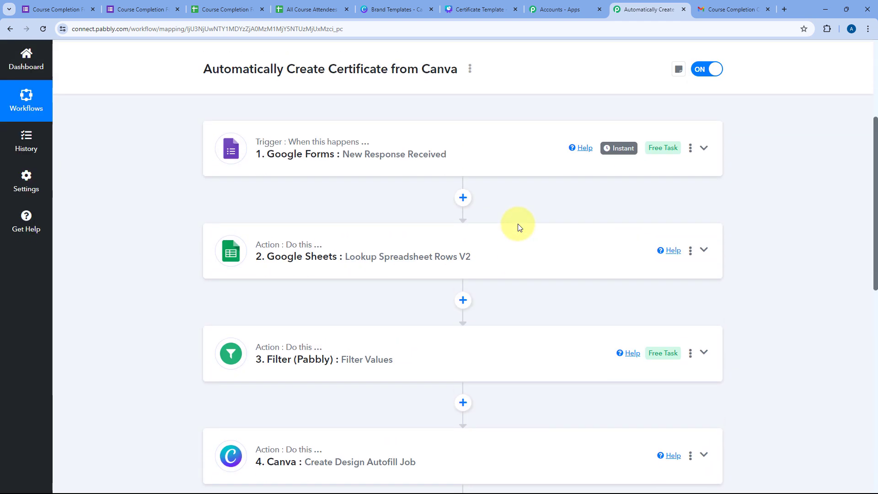